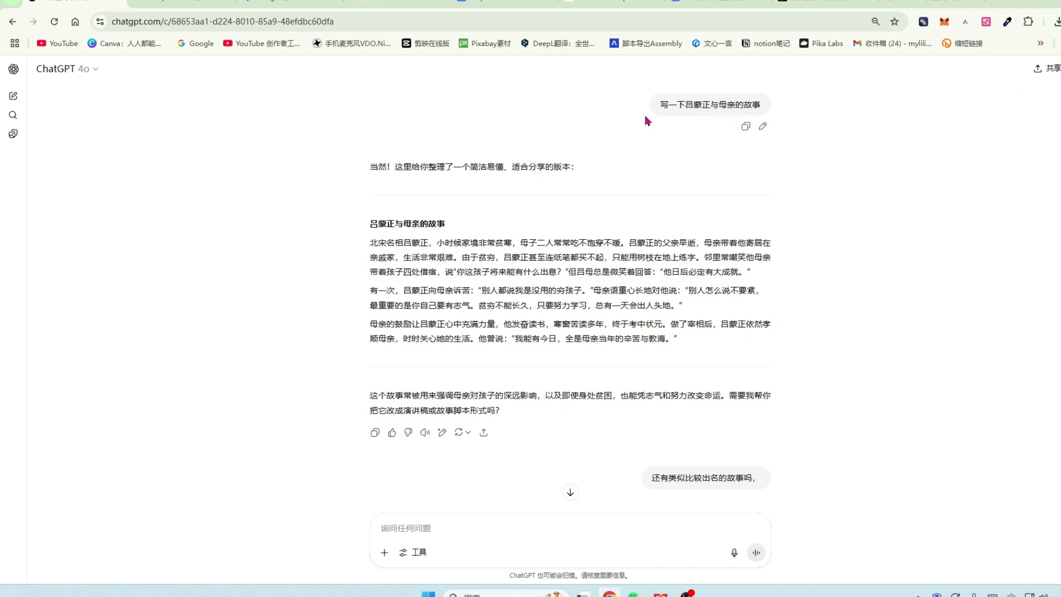
Read the prompt “写一下吕蒙正与母亲的故事” and the story written for it, glancing at the matching short drama on Douyin.
{"action": "left_click_drag", "start_coordinate": [661, 105], "coordinate": [763, 108]}
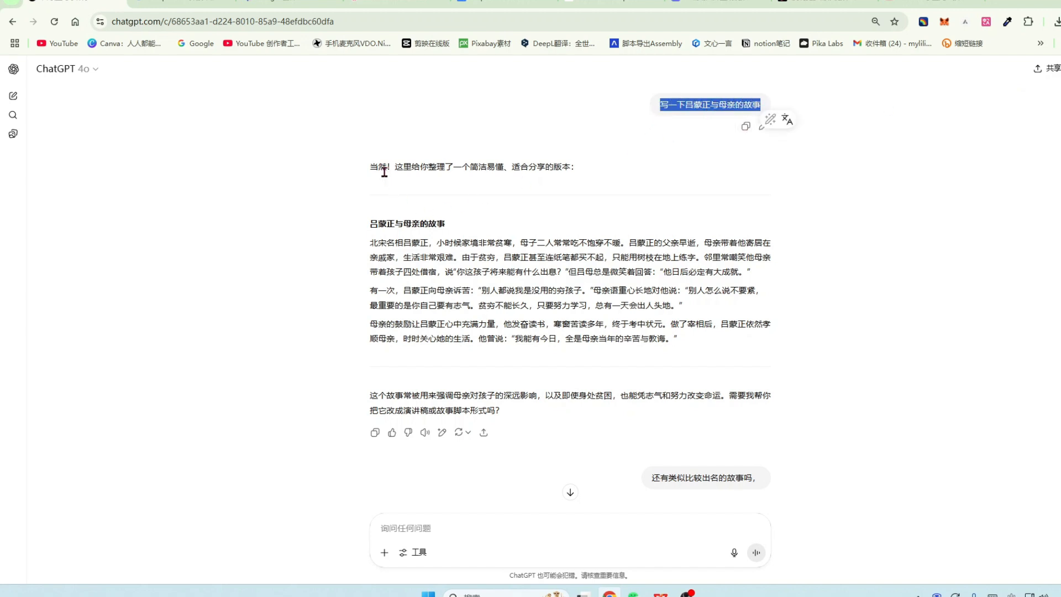
{"action": "scroll", "coordinate": [384, 171], "scroll_direction": "down", "scroll_amount": 1}
{"action": "left_click_drag", "start_coordinate": [370, 185], "coordinate": [703, 186]}
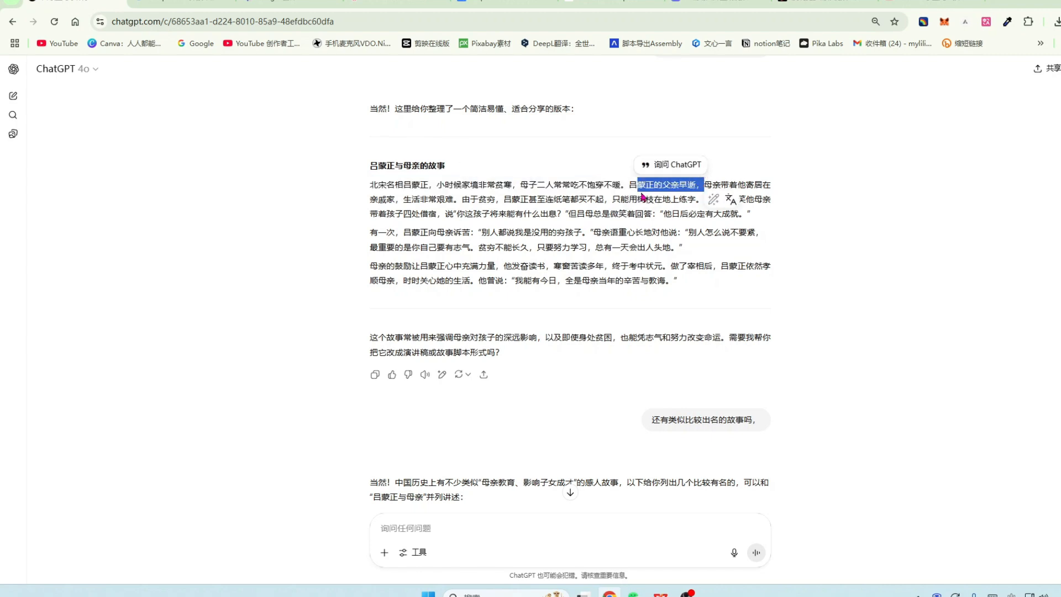
{"action": "left_click_drag", "start_coordinate": [679, 281], "coordinate": [364, 181]}
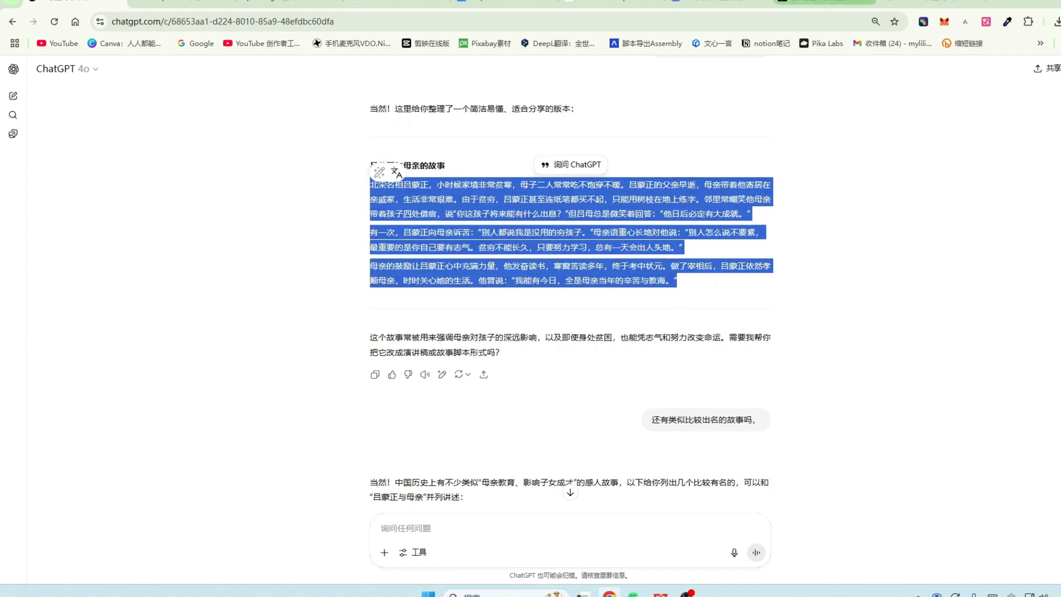
{"action": "left_click", "coordinate": [829, 2]}
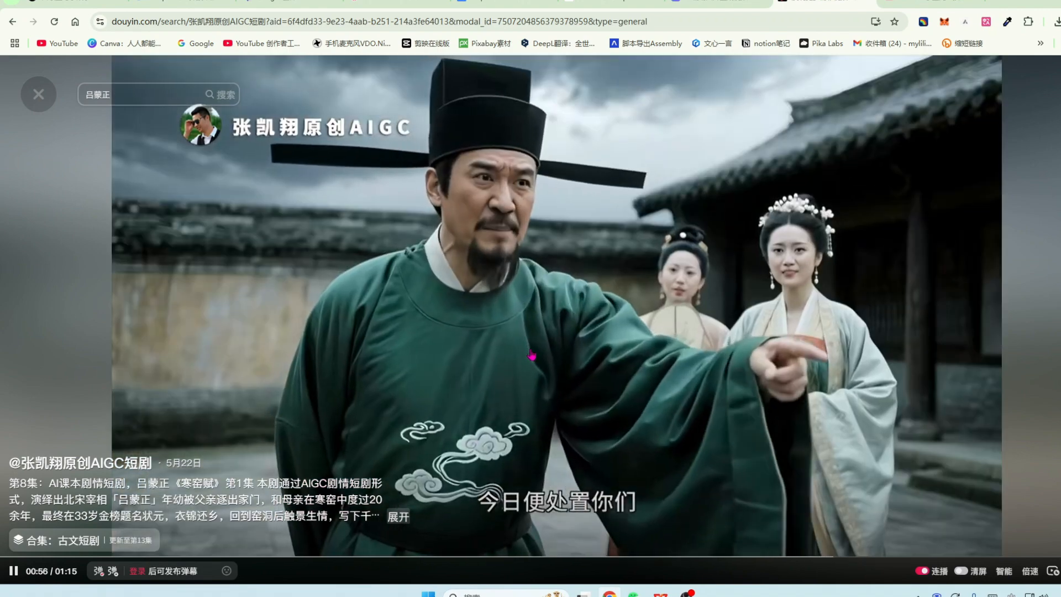
{"action": "left_click", "coordinate": [69, 1]}
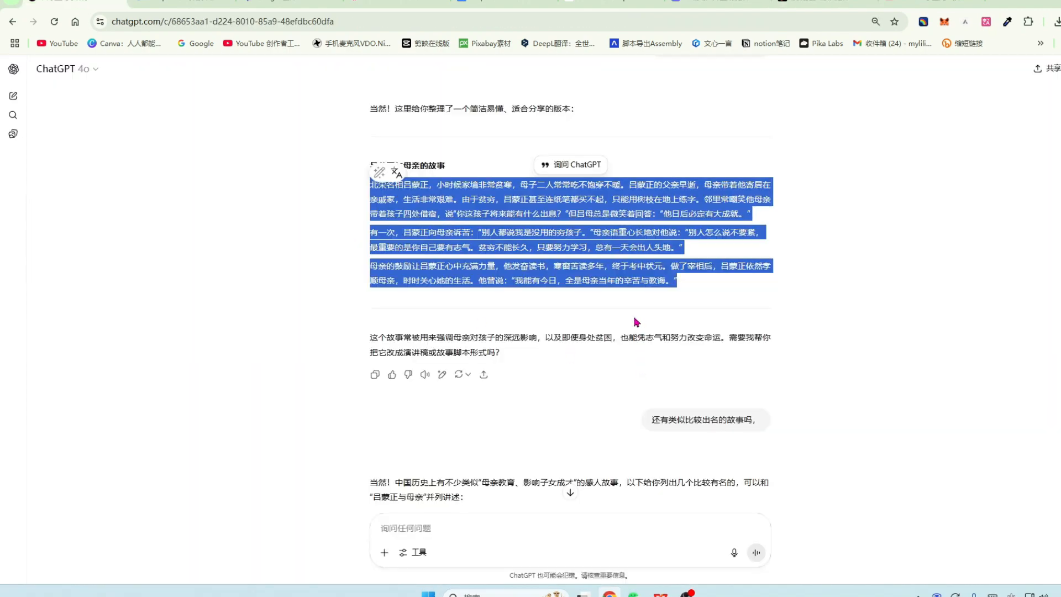
{"action": "scroll", "coordinate": [637, 323], "scroll_direction": "down", "scroll_amount": 1}
{"action": "scroll", "coordinate": [585, 347], "scroll_direction": "up", "scroll_amount": 1}
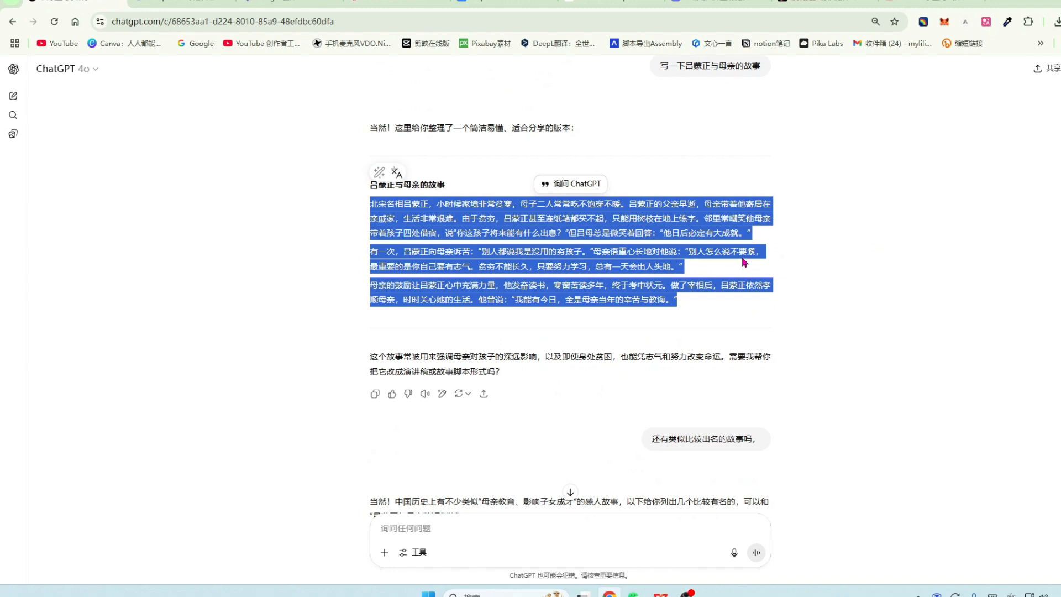
{"action": "scroll", "coordinate": [812, 265], "scroll_direction": "down", "scroll_amount": 2}
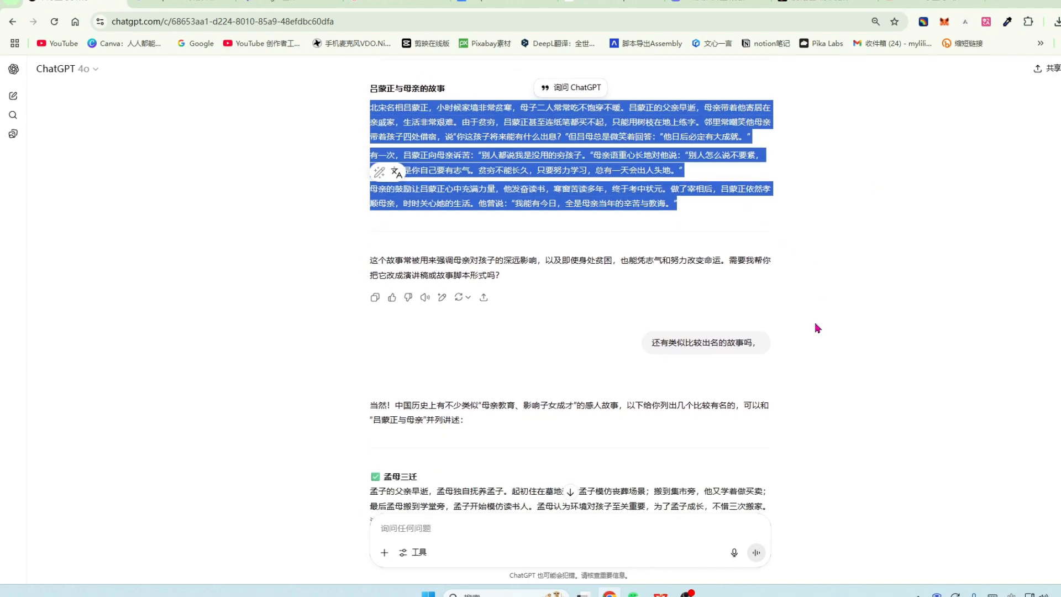
Review the follow-up “还有类似比较出名的故事吗” and the titles of the similar mother-and-child stories suggested in reply.
{"action": "scroll", "coordinate": [762, 296], "scroll_direction": "down", "scroll_amount": 2}
{"action": "left_click_drag", "start_coordinate": [652, 227], "coordinate": [762, 228]}
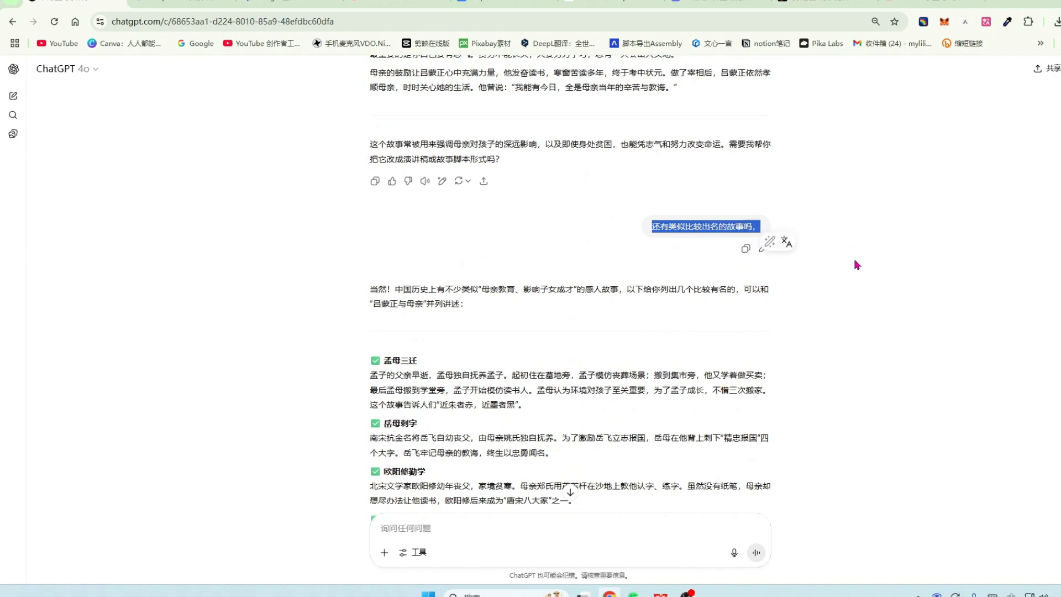
{"action": "scroll", "coordinate": [790, 288], "scroll_direction": "down", "scroll_amount": 2}
{"action": "left_click_drag", "start_coordinate": [395, 192], "coordinate": [620, 193]}
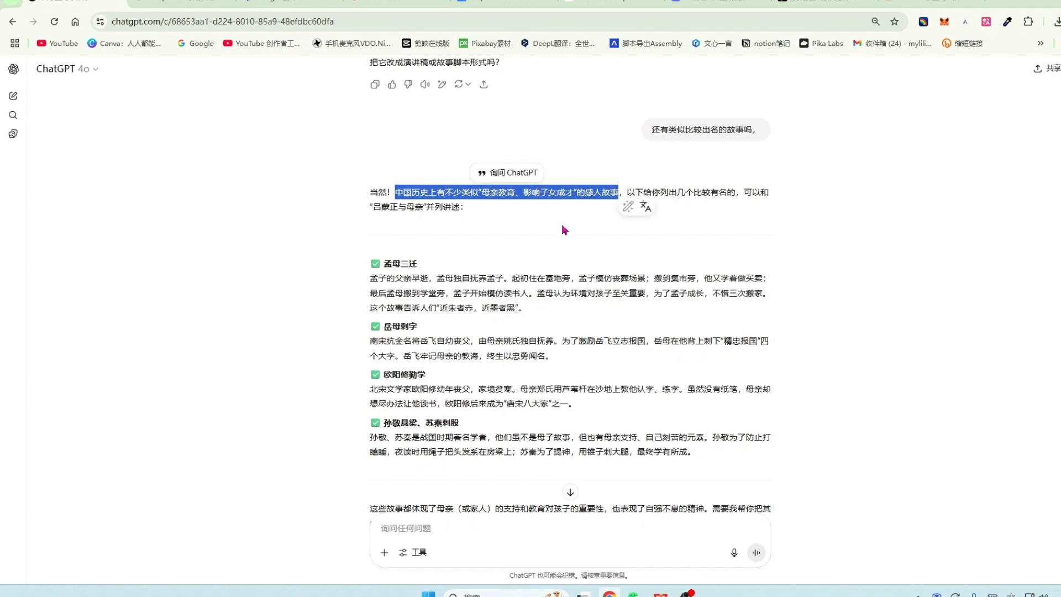
{"action": "scroll", "coordinate": [562, 230], "scroll_direction": "down", "scroll_amount": 1}
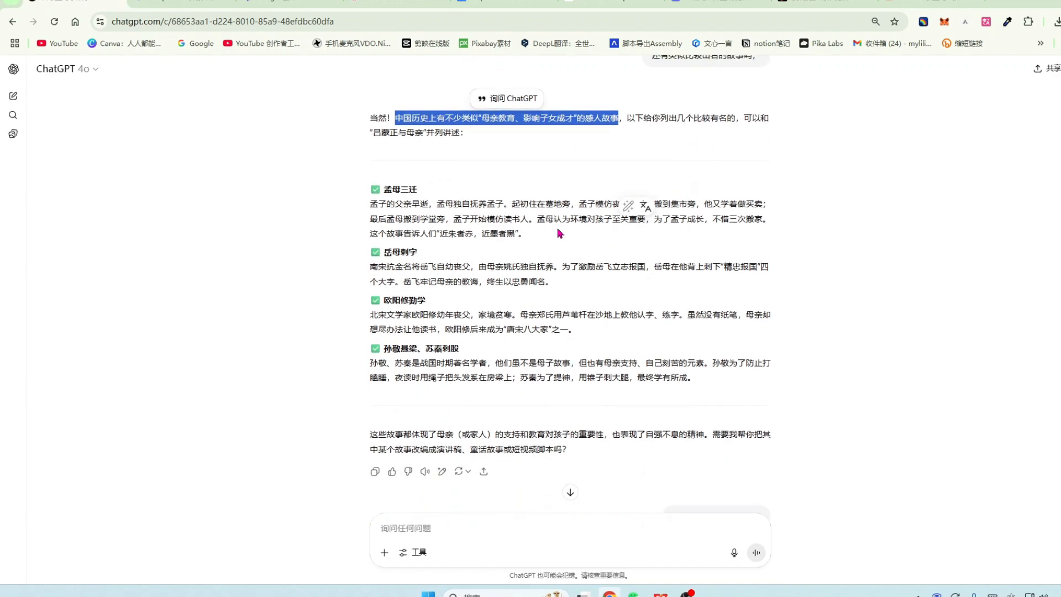
{"action": "double_click", "coordinate": [390, 188]}
{"action": "double_click", "coordinate": [390, 248]}
{"action": "scroll", "coordinate": [390, 252], "scroll_direction": "down", "scroll_amount": 1}
{"action": "left_click_drag", "start_coordinate": [385, 238], "coordinate": [435, 242]}
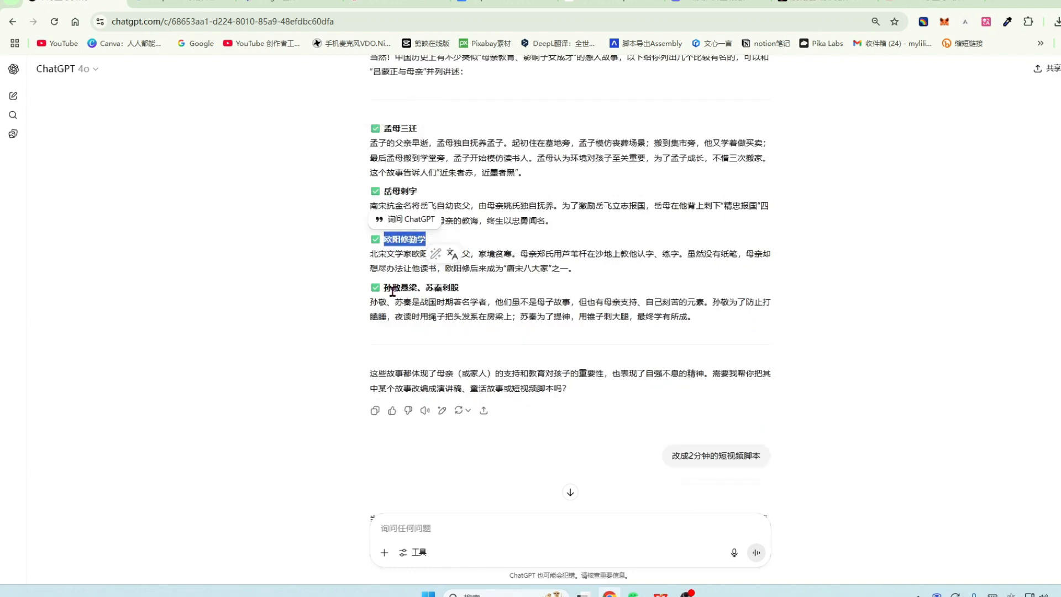
{"action": "left_click_drag", "start_coordinate": [385, 288], "coordinate": [426, 288]}
{"action": "scroll", "coordinate": [427, 224], "scroll_direction": "up", "scroll_amount": 2}
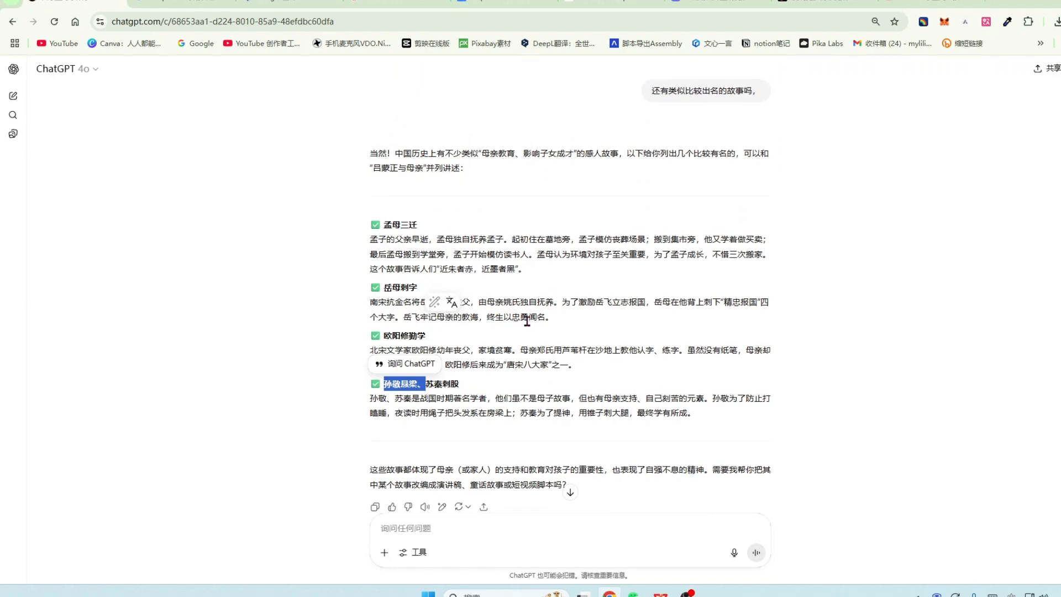
Examine the prompt “改成2分钟的短视频脚本” and compare its requested duration with the reference drama on Douyin.
{"action": "left_click", "coordinate": [823, 2]}
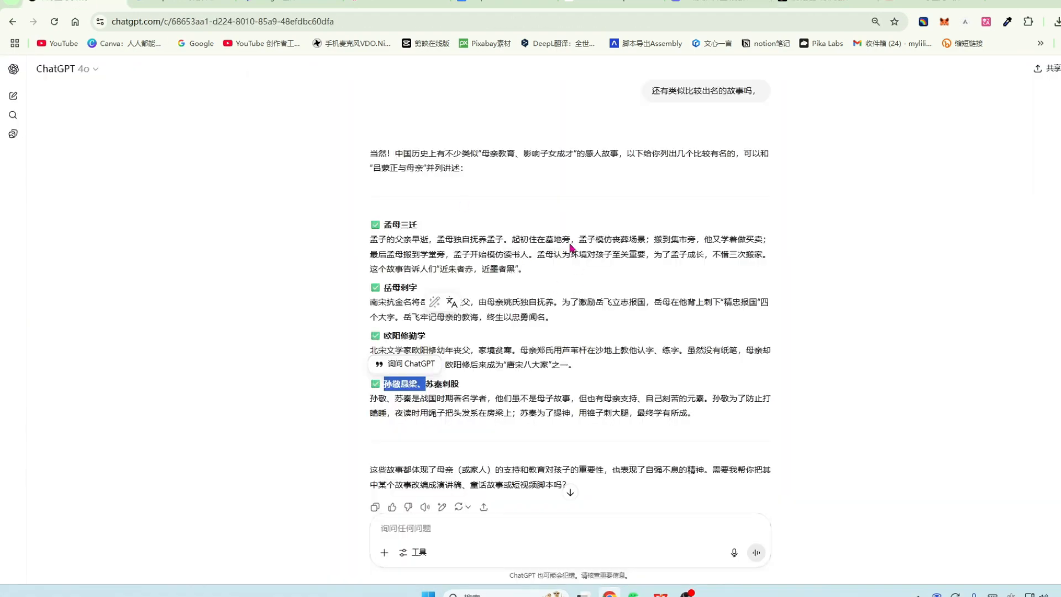
{"action": "scroll", "coordinate": [569, 254], "scroll_direction": "down", "scroll_amount": 1}
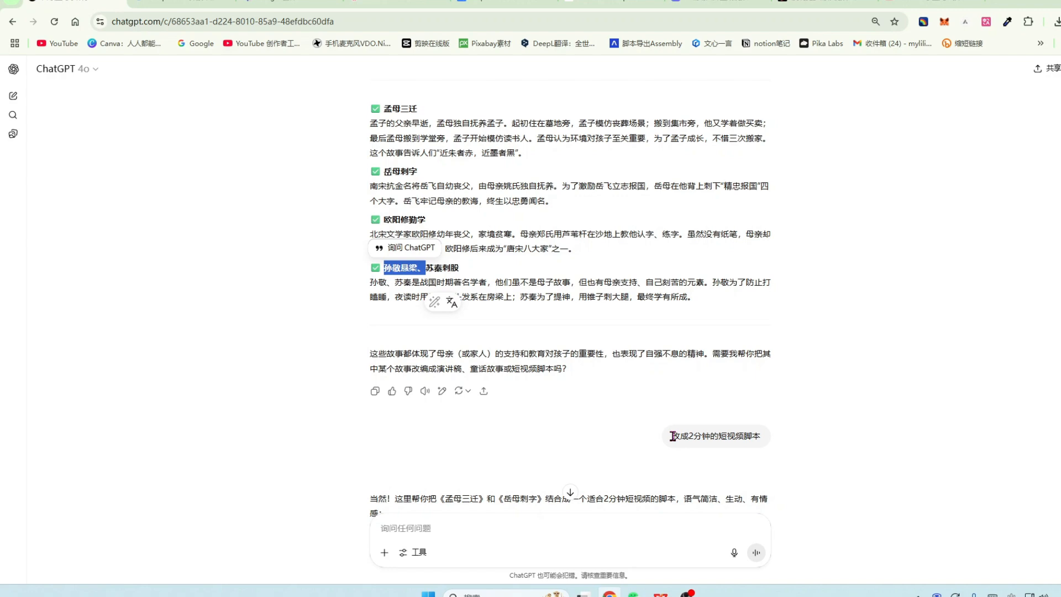
{"action": "left_click_drag", "start_coordinate": [672, 436], "coordinate": [711, 436]}
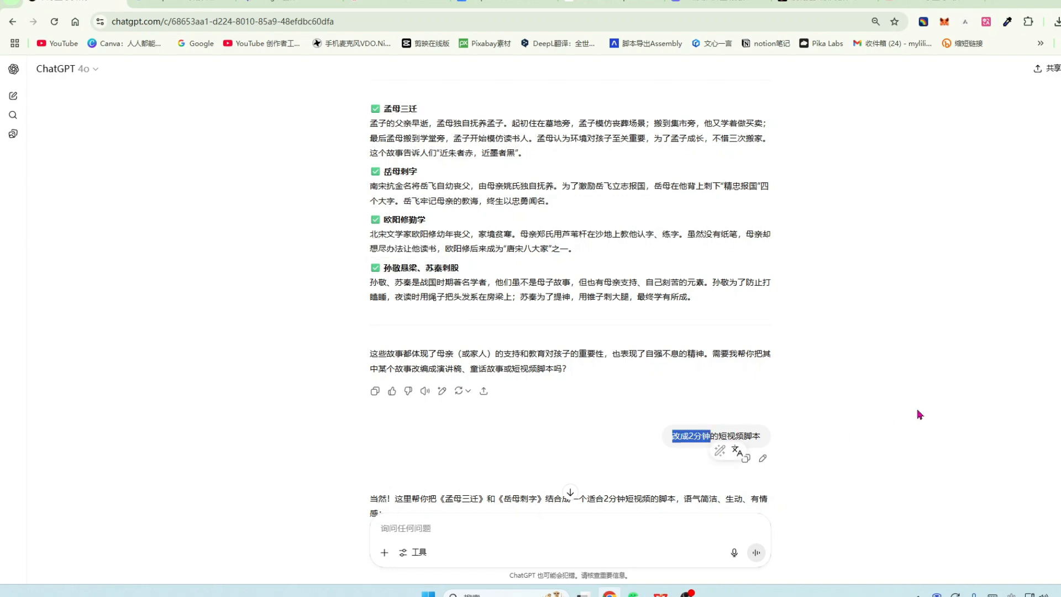
{"action": "left_click", "coordinate": [823, 4]}
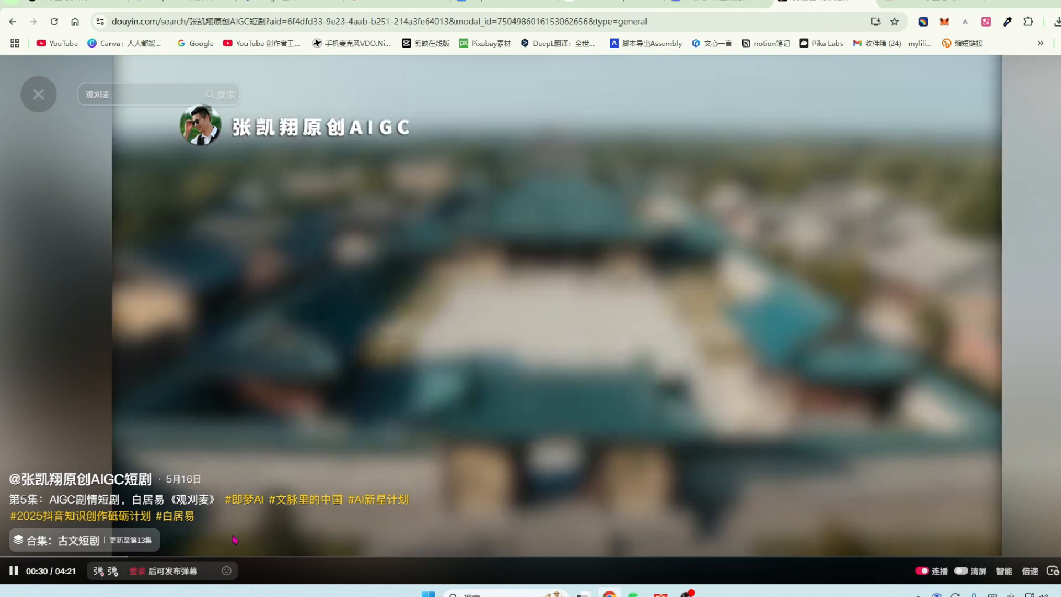
{"action": "scroll", "coordinate": [728, 365], "scroll_direction": "down", "scroll_amount": 1}
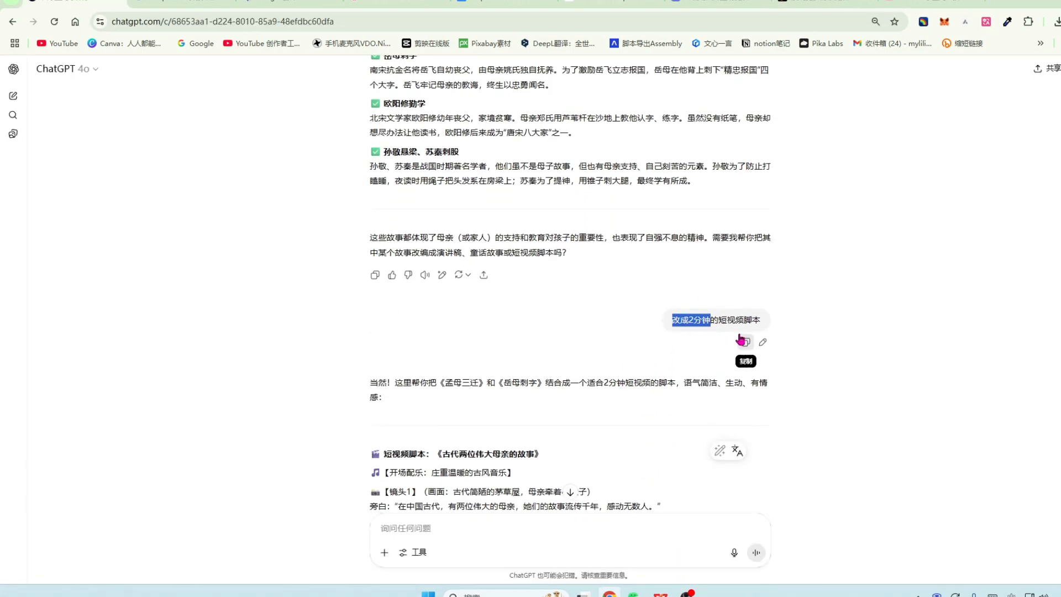
Read through the short-video script 《古代两位伟大母亲的故事》, checking its source stories, shot labels and music cues.
{"action": "scroll", "coordinate": [391, 143], "scroll_direction": "down", "scroll_amount": 5}
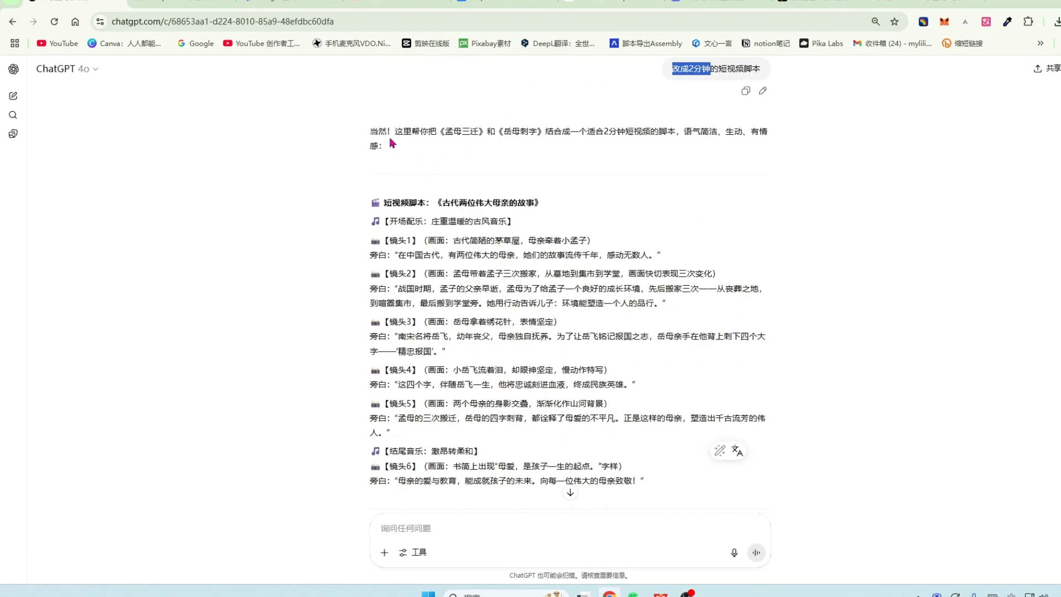
{"action": "left_click_drag", "start_coordinate": [446, 132], "coordinate": [538, 131]}
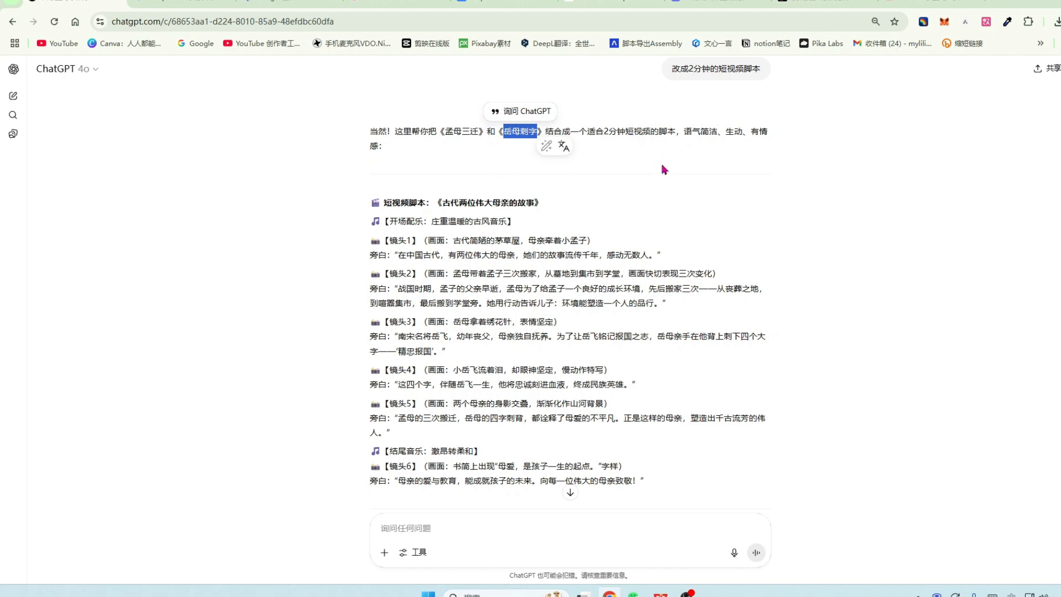
{"action": "scroll", "coordinate": [542, 271], "scroll_direction": "down", "scroll_amount": 2}
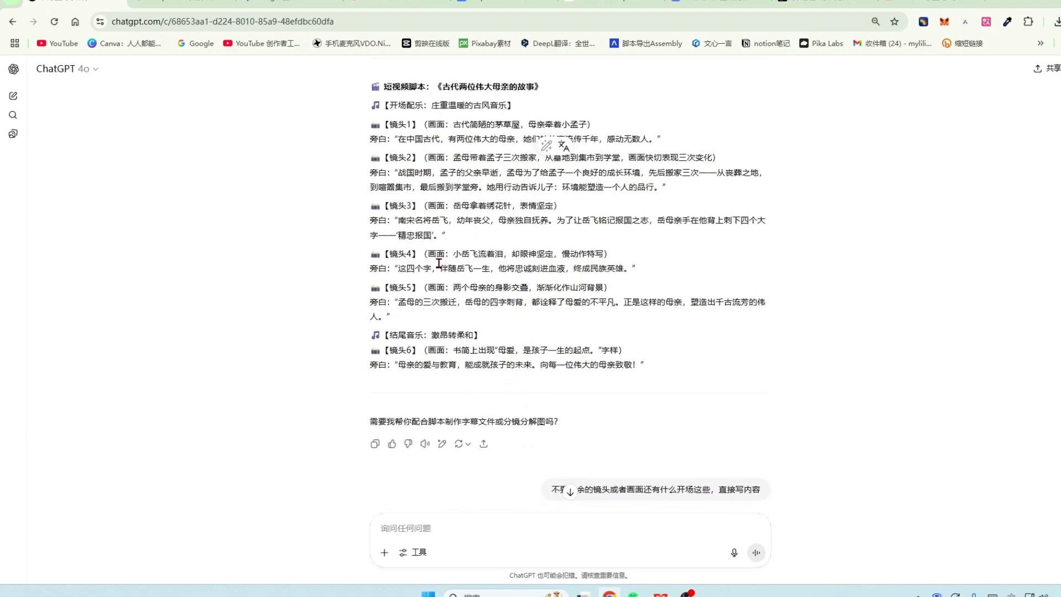
{"action": "scroll", "coordinate": [438, 263], "scroll_direction": "down", "scroll_amount": 2}
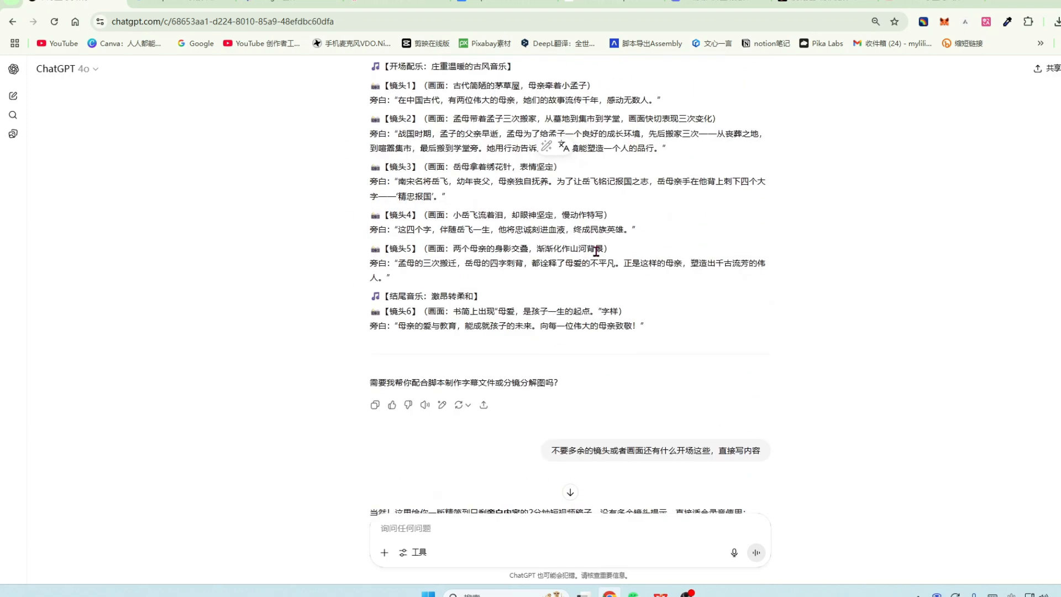
{"action": "scroll", "coordinate": [475, 238], "scroll_direction": "up", "scroll_amount": 3}
{"action": "left_click_drag", "start_coordinate": [385, 141], "coordinate": [419, 144]}
{"action": "left_click_drag", "start_coordinate": [390, 177], "coordinate": [412, 176]}
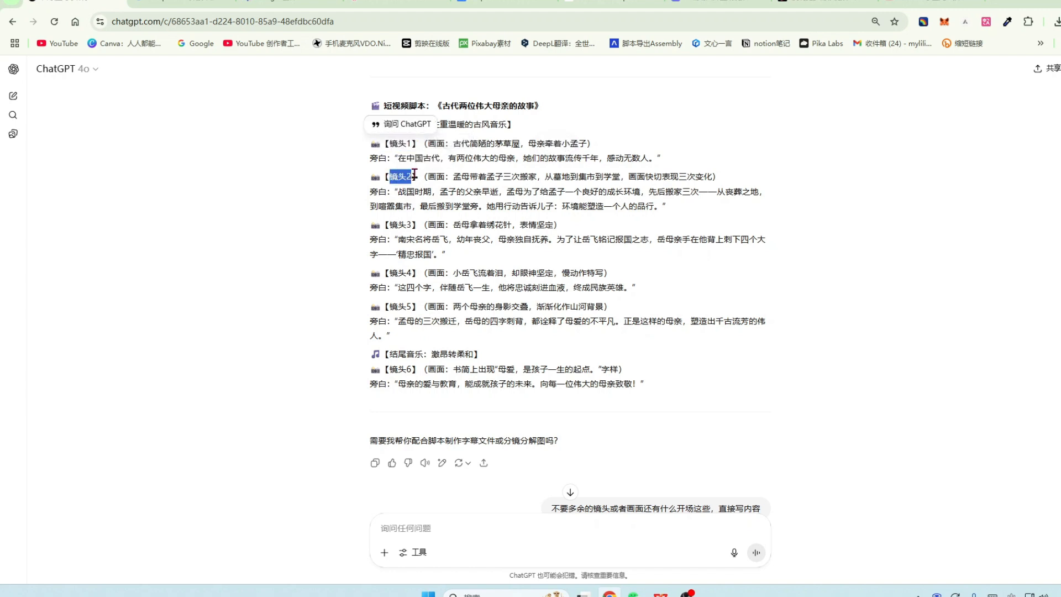
{"action": "left_click_drag", "start_coordinate": [390, 307], "coordinate": [420, 307]}
{"action": "left_click_drag", "start_coordinate": [371, 355], "coordinate": [489, 363]}
{"action": "scroll", "coordinate": [525, 343], "scroll_direction": "down", "scroll_amount": 2}
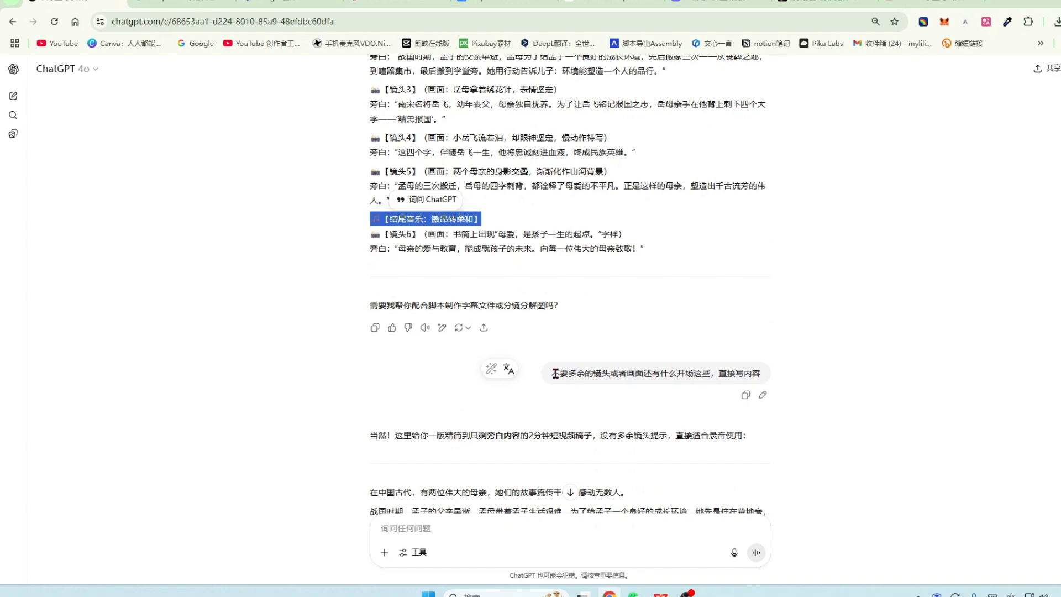
Review the prompt “不要多余的镜头或者画面还有什么开场这些，直接写内容” and read the narration-only version, focusing on the 孟母三迁 paragraph.
{"action": "left_click_drag", "start_coordinate": [551, 374], "coordinate": [768, 373]}
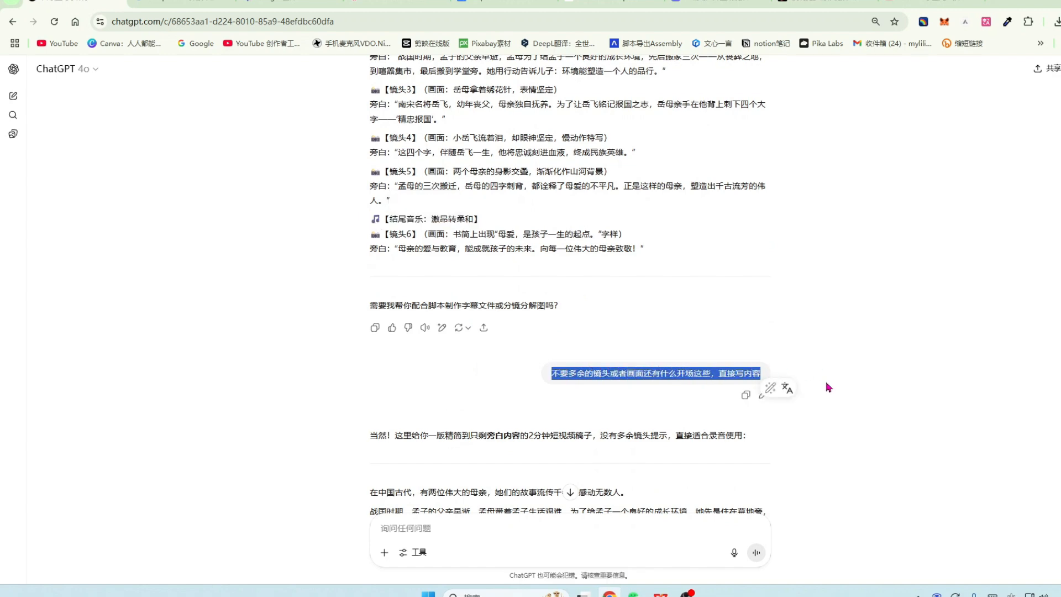
{"action": "scroll", "coordinate": [774, 383], "scroll_direction": "down", "scroll_amount": 2}
{"action": "scroll", "coordinate": [401, 334], "scroll_direction": "down", "scroll_amount": 2}
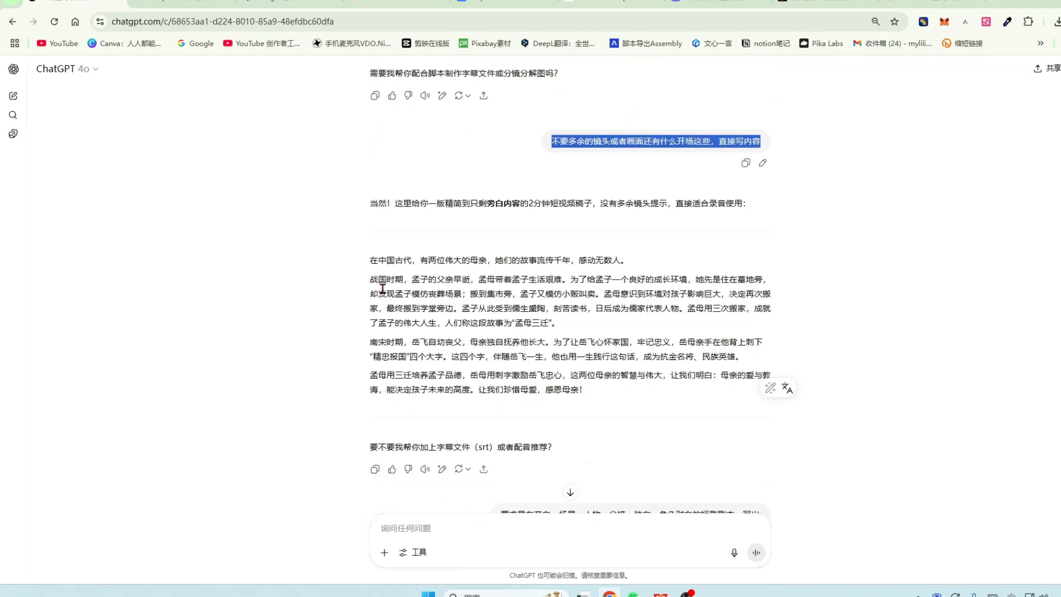
{"action": "left_click_drag", "start_coordinate": [368, 282], "coordinate": [608, 395]}
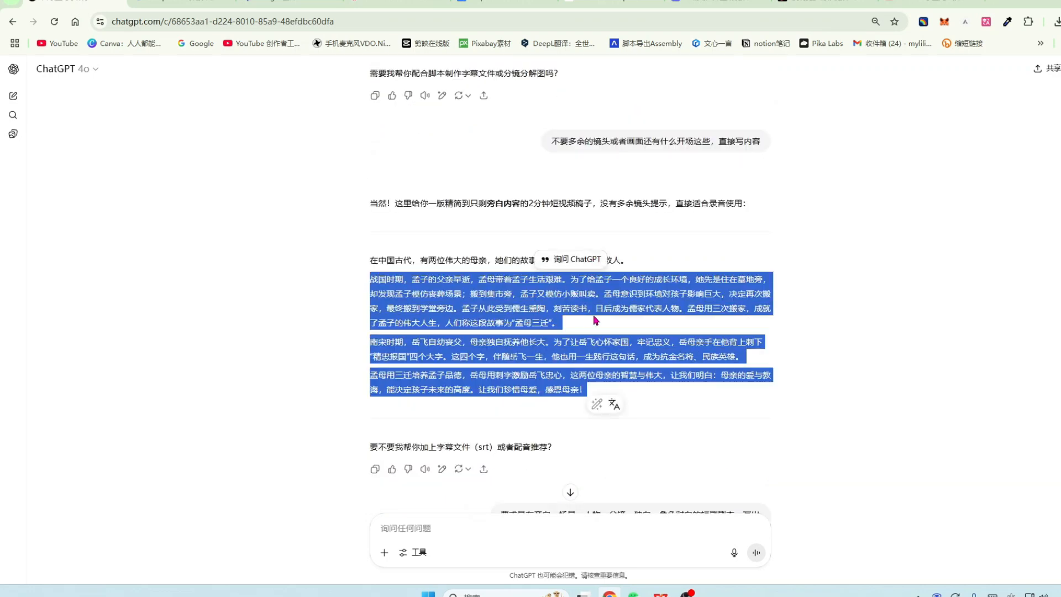
{"action": "left_click", "coordinate": [383, 202]}
{"action": "scroll", "coordinate": [383, 202], "scroll_direction": "down", "scroll_amount": 1}
{"action": "left_click_drag", "start_coordinate": [412, 202], "coordinate": [479, 203]}
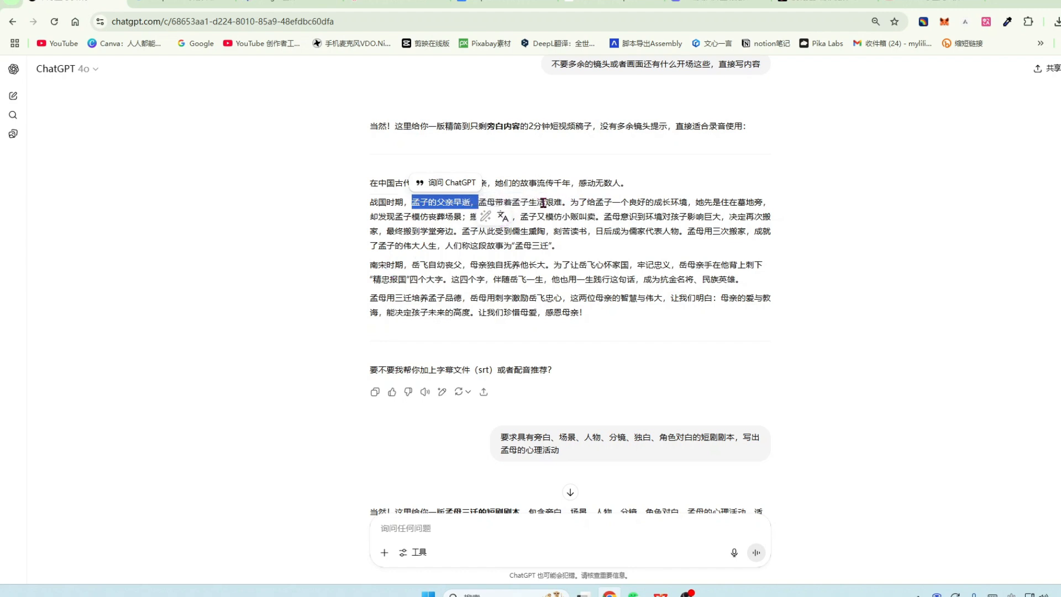
{"action": "left_click_drag", "start_coordinate": [579, 202], "coordinate": [692, 202]}
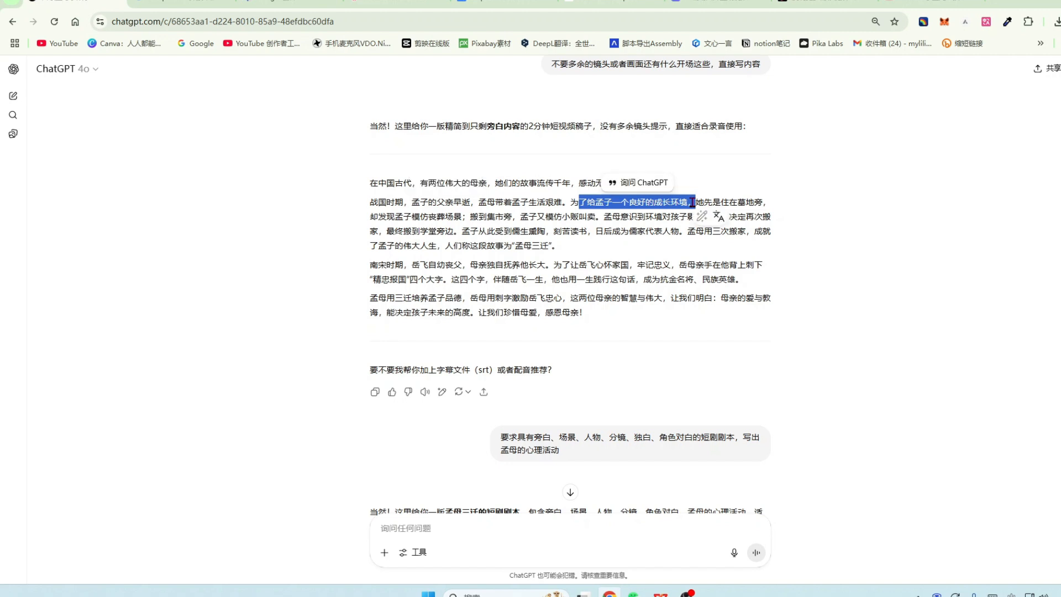
{"action": "double_click", "coordinate": [745, 202]}
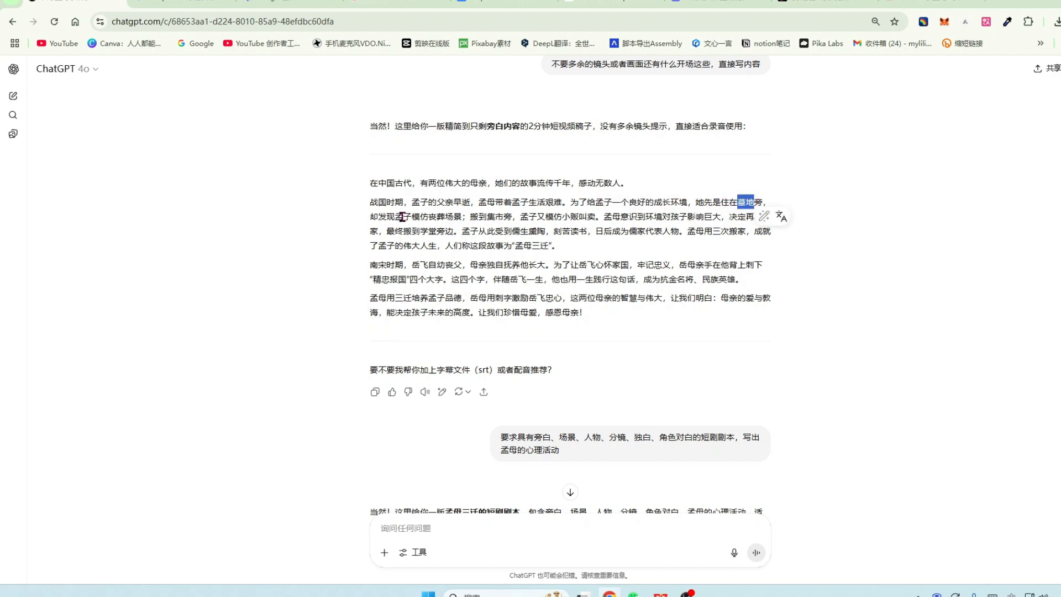
{"action": "left_click_drag", "start_coordinate": [403, 217], "coordinate": [720, 221]}
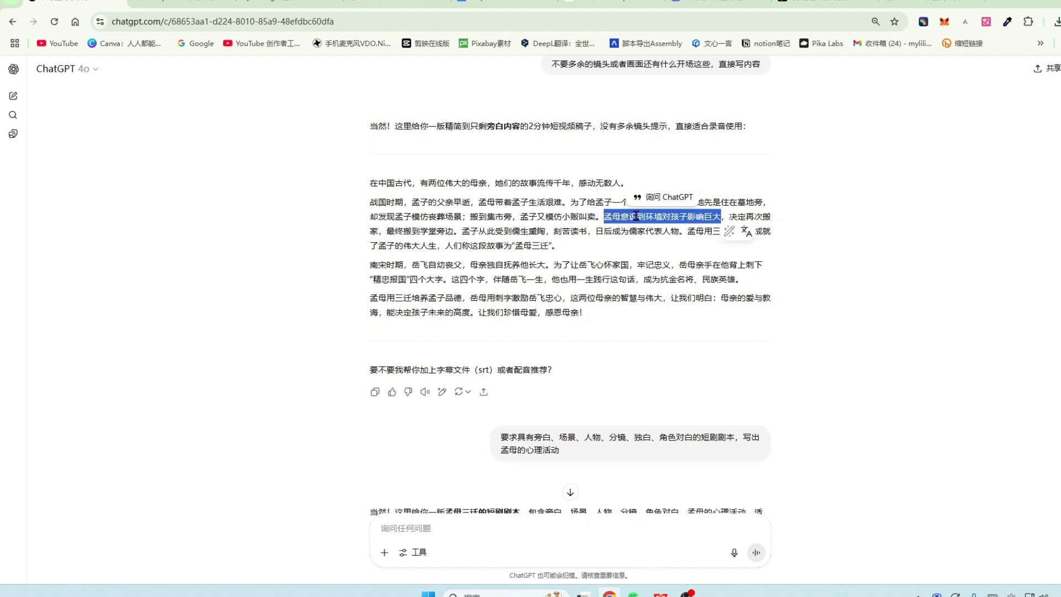
{"action": "left_click_drag", "start_coordinate": [387, 233], "coordinate": [455, 234]}
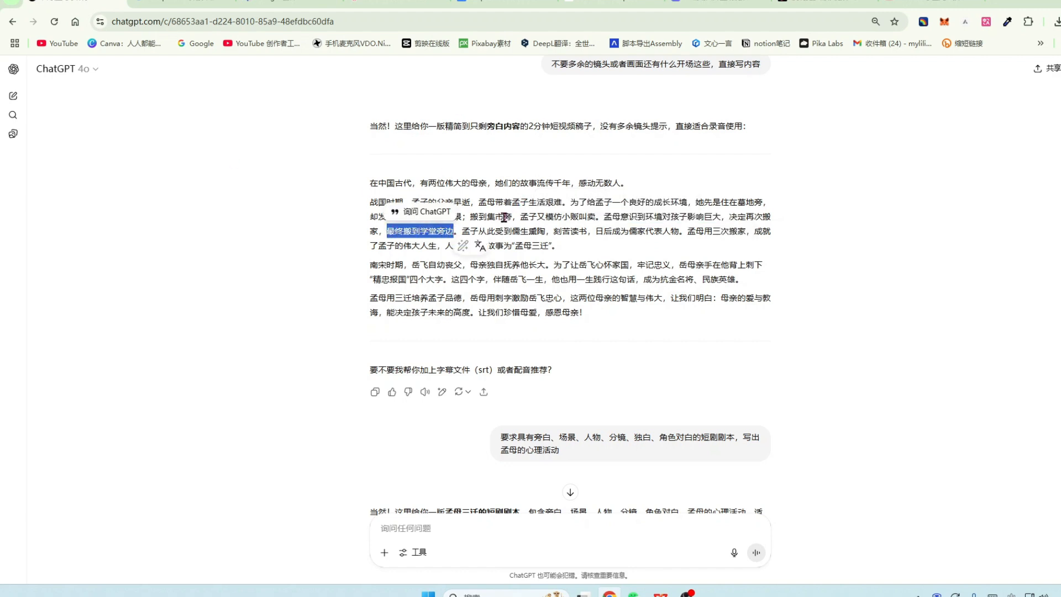
{"action": "left_click", "coordinate": [570, 248]}
Examine the prompt requesting a short-drama script with narration, scenes, characters, storyboard, monologue, dialogue and 孟母's inner thoughts.
{"action": "scroll", "coordinate": [505, 249], "scroll_direction": "down", "scroll_amount": 3}
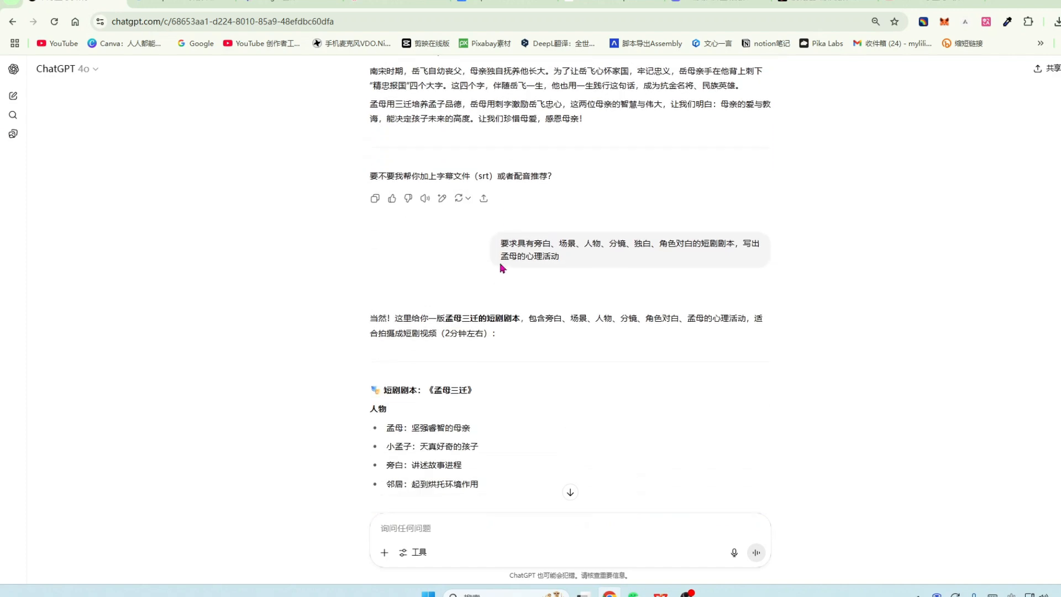
{"action": "left_click_drag", "start_coordinate": [504, 243], "coordinate": [584, 244]}
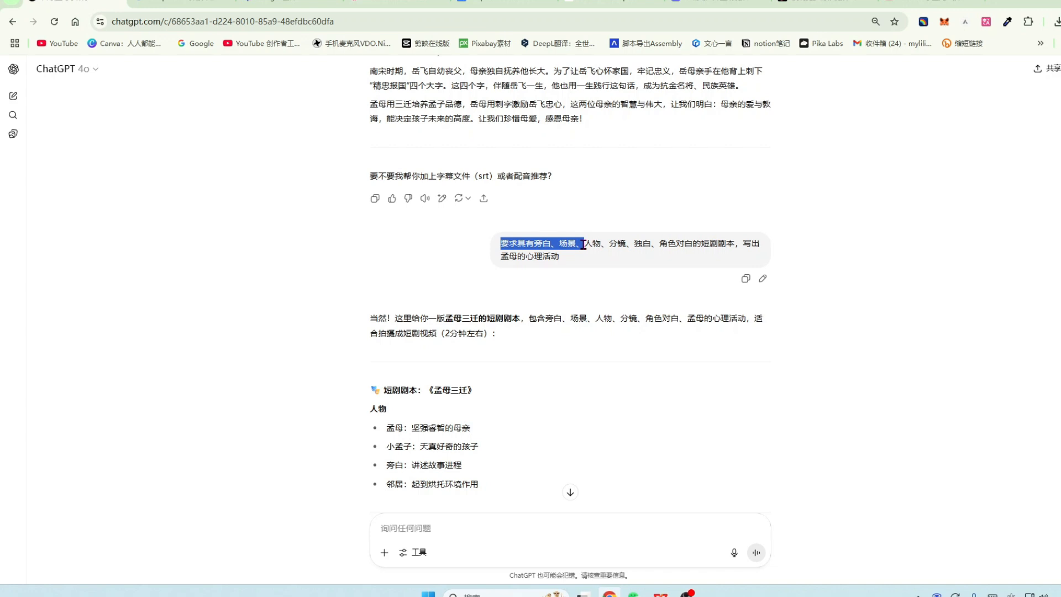
{"action": "left_click", "coordinate": [571, 260]}
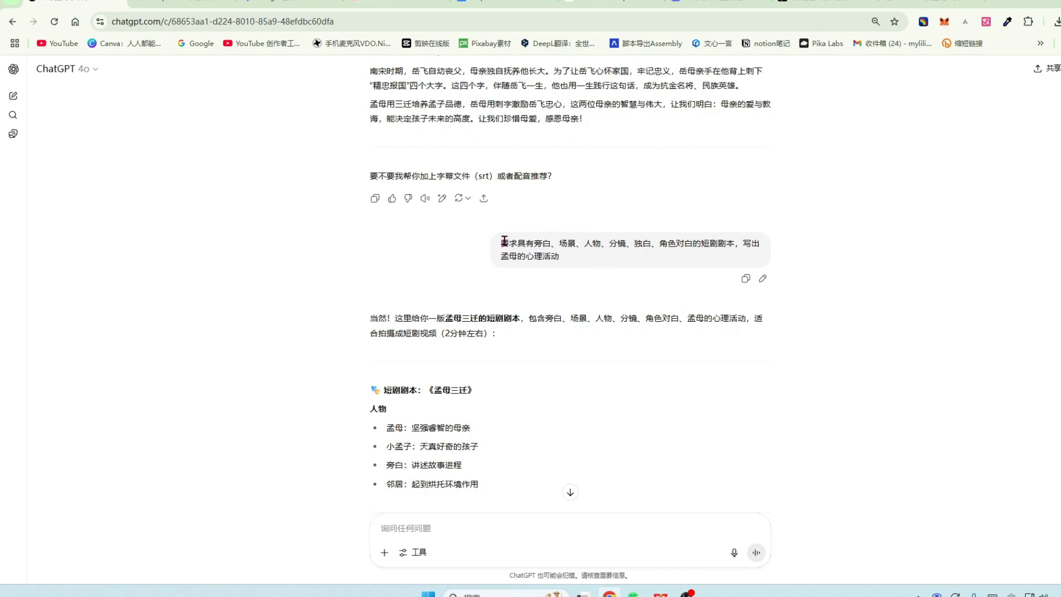
{"action": "left_click_drag", "start_coordinate": [504, 242], "coordinate": [561, 258]}
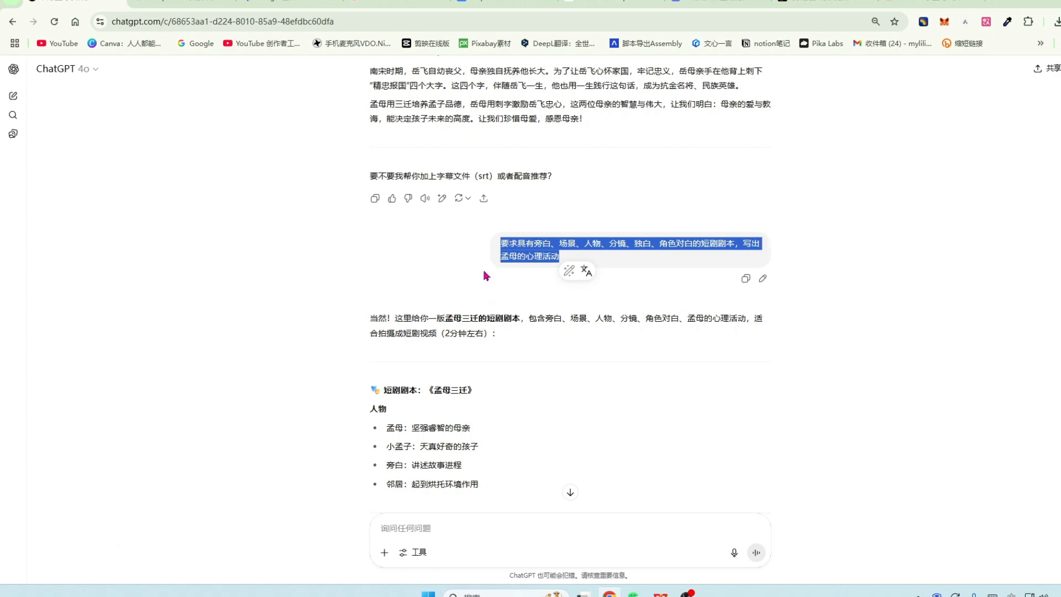
Review the prompt requesting 孟母's inner thoughts and read the short-drama script 《孟母三迁》, checking its title and three scene headings.
{"action": "left_click_drag", "start_coordinate": [502, 242], "coordinate": [569, 270]}
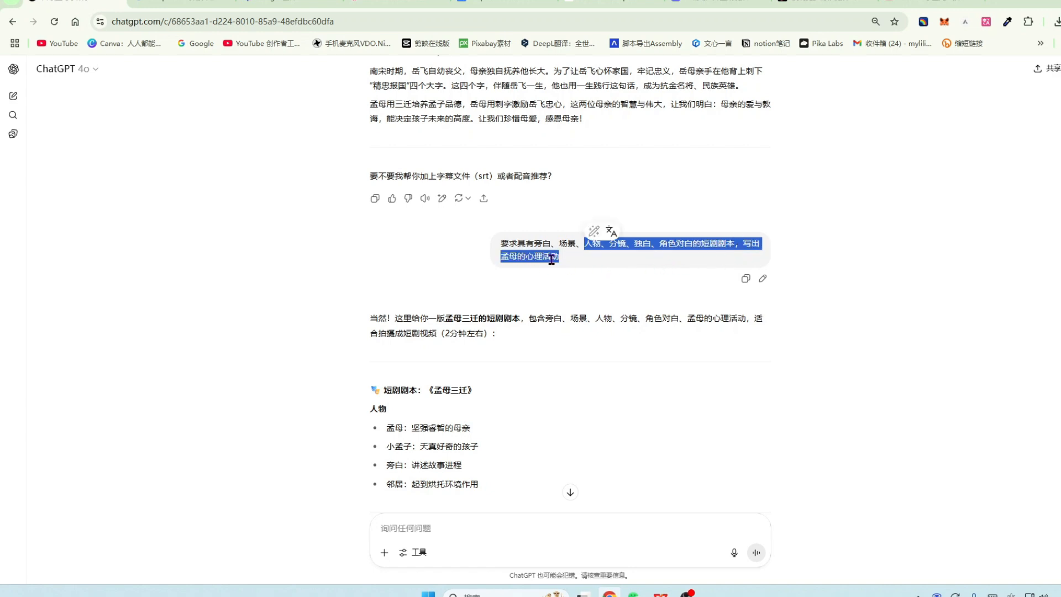
{"action": "scroll", "coordinate": [561, 301], "scroll_direction": "down", "scroll_amount": 4}
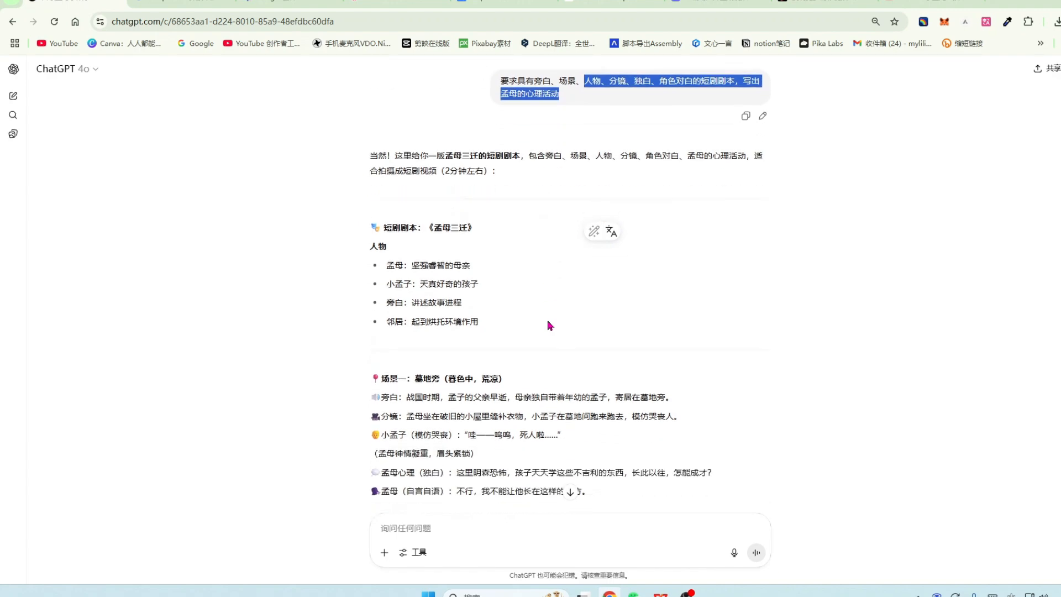
{"action": "scroll", "coordinate": [489, 247], "scroll_direction": "down", "scroll_amount": 1}
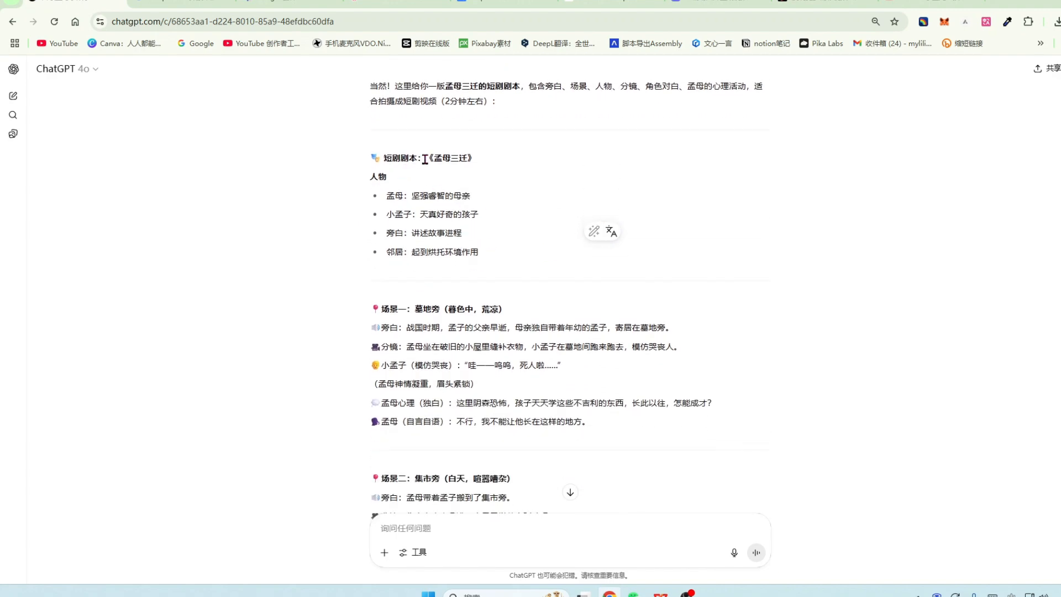
{"action": "left_click_drag", "start_coordinate": [425, 159], "coordinate": [475, 160]}
{"action": "scroll", "coordinate": [380, 208], "scroll_direction": "down", "scroll_amount": 2}
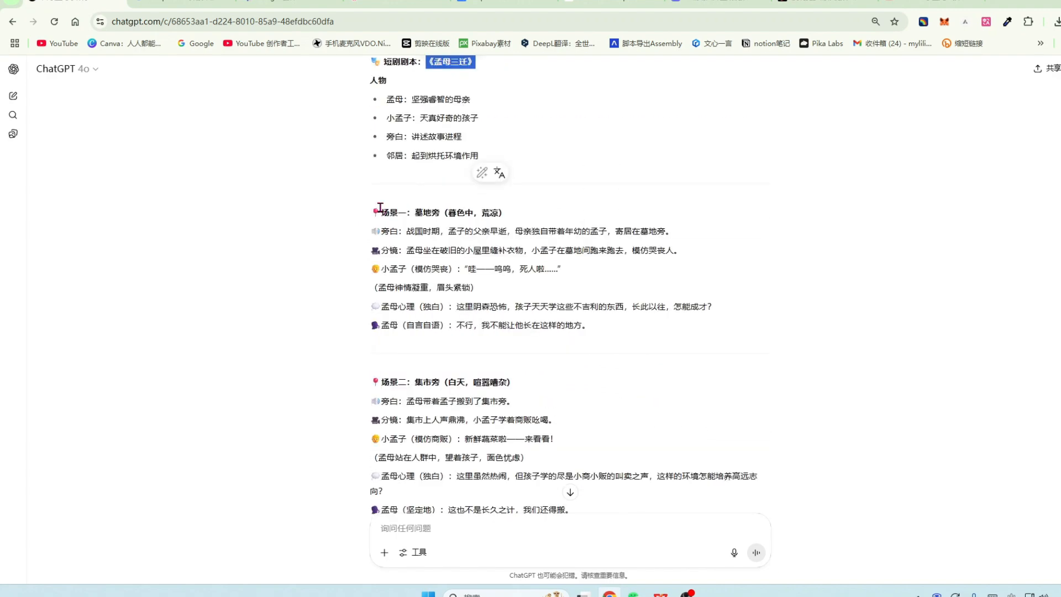
{"action": "left_click_drag", "start_coordinate": [381, 208], "coordinate": [504, 212]}
{"action": "scroll", "coordinate": [383, 210], "scroll_direction": "down", "scroll_amount": 3}
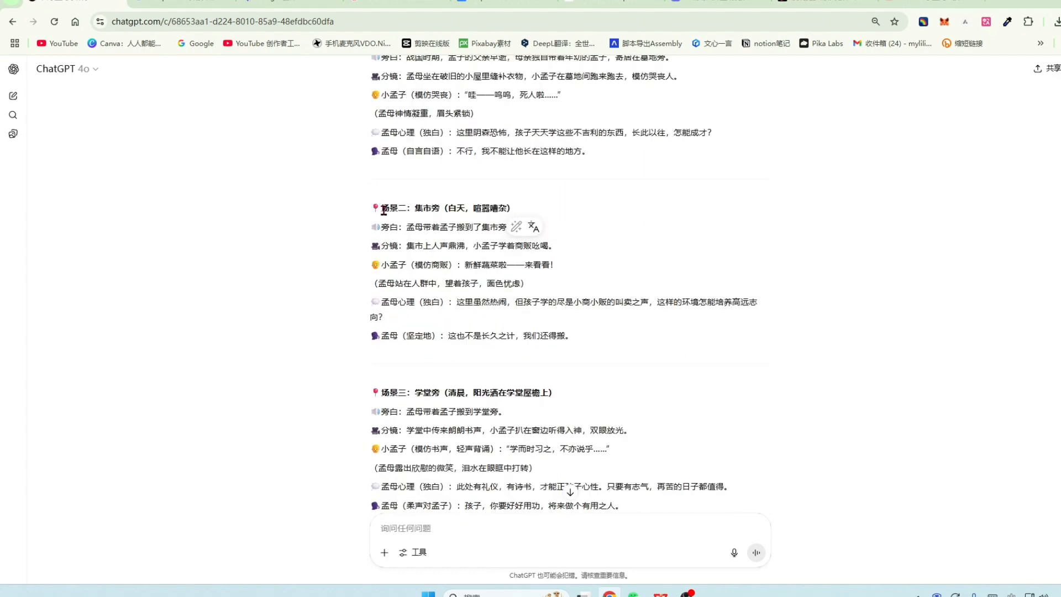
{"action": "left_click_drag", "start_coordinate": [384, 210], "coordinate": [415, 209]}
{"action": "scroll", "coordinate": [395, 316], "scroll_direction": "down", "scroll_amount": 2}
{"action": "left_click_drag", "start_coordinate": [387, 297], "coordinate": [408, 298]}
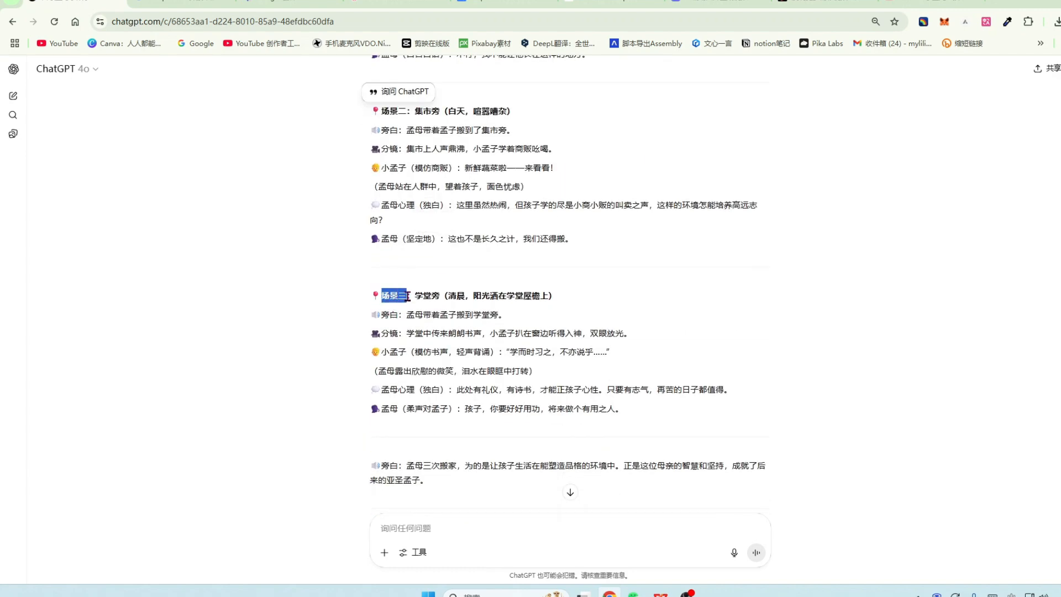
Compare the locations 墓地旁, 集市旁 and 学堂旁 named in the three scene headings of the script.
{"action": "scroll", "coordinate": [493, 264], "scroll_direction": "up", "scroll_amount": 4}
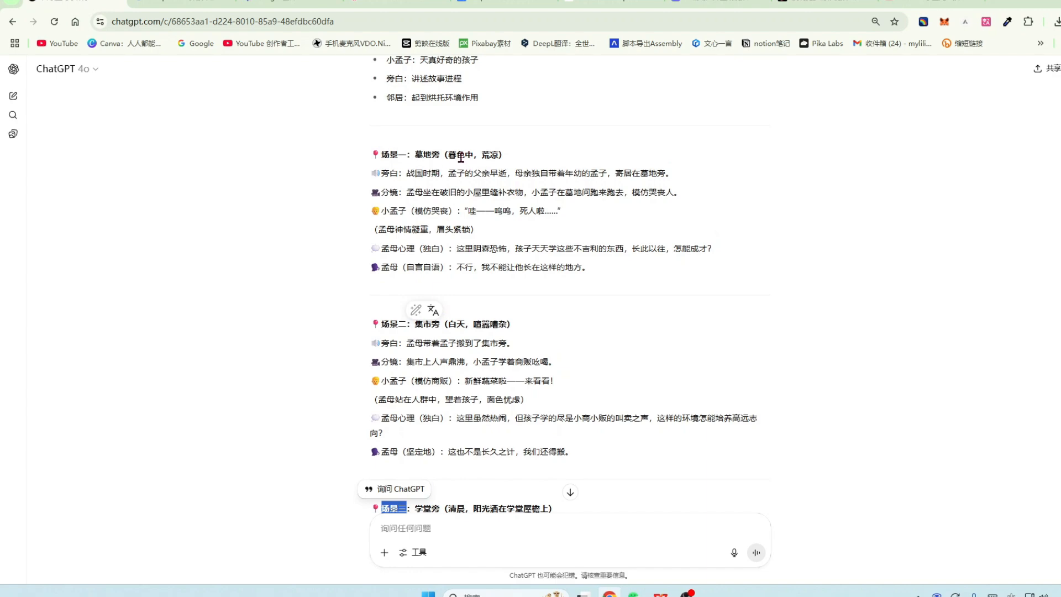
{"action": "double_click", "coordinate": [420, 155]}
{"action": "scroll", "coordinate": [448, 232], "scroll_direction": "down", "scroll_amount": 2}
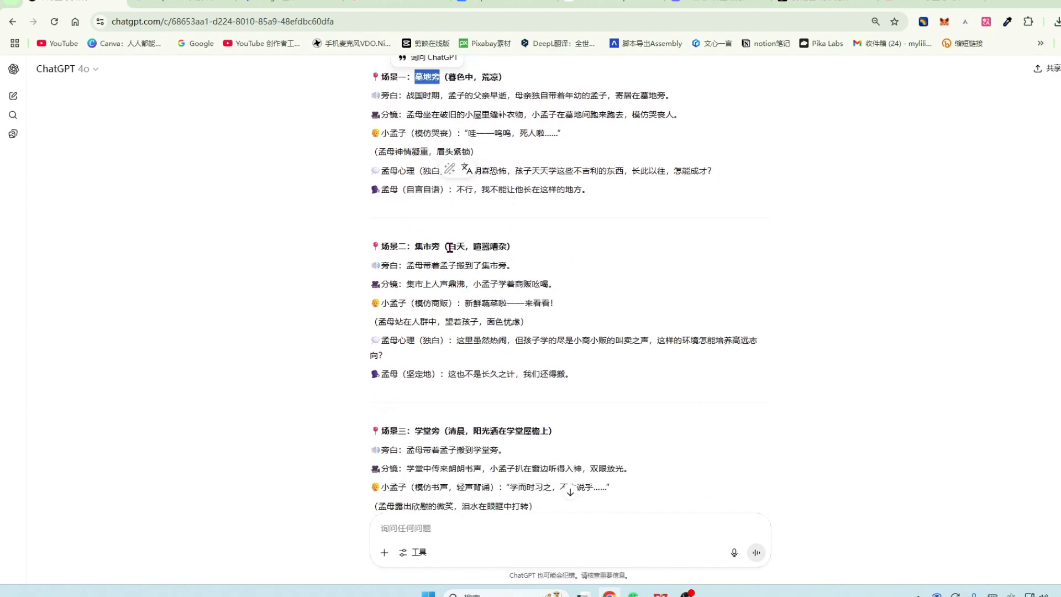
{"action": "left_click_drag", "start_coordinate": [415, 246], "coordinate": [442, 247]}
{"action": "scroll", "coordinate": [442, 248], "scroll_direction": "down", "scroll_amount": 2}
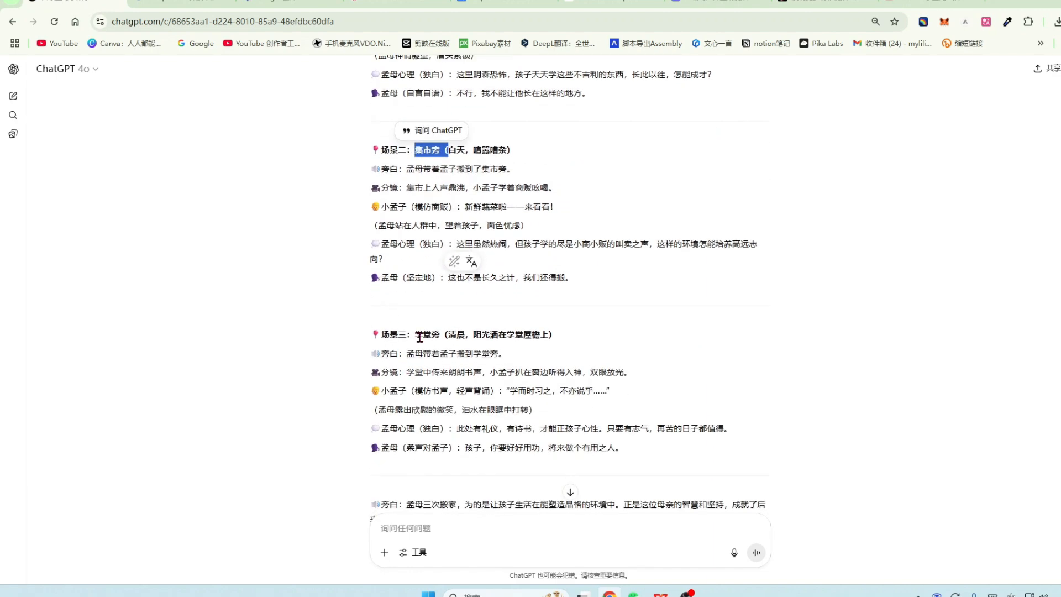
{"action": "left_click_drag", "start_coordinate": [416, 336], "coordinate": [436, 337]}
Examine ChatGPT's offer to turn the script into a storyboard table and look over the 《孟母三迁》 table.
{"action": "scroll", "coordinate": [597, 248], "scroll_direction": "down", "scroll_amount": 8}
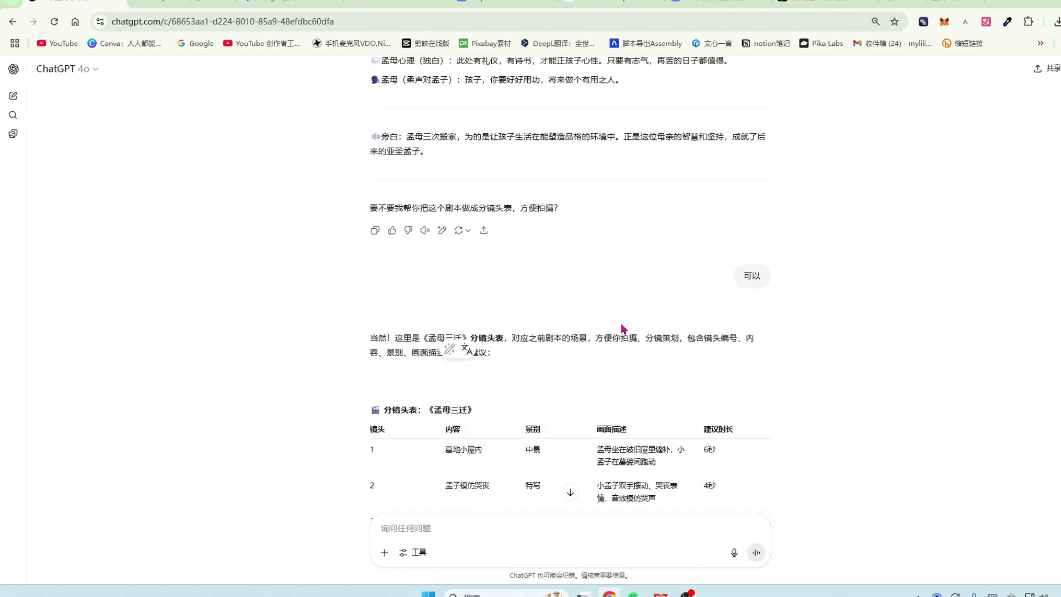
{"action": "scroll", "coordinate": [623, 329], "scroll_direction": "up", "scroll_amount": 2}
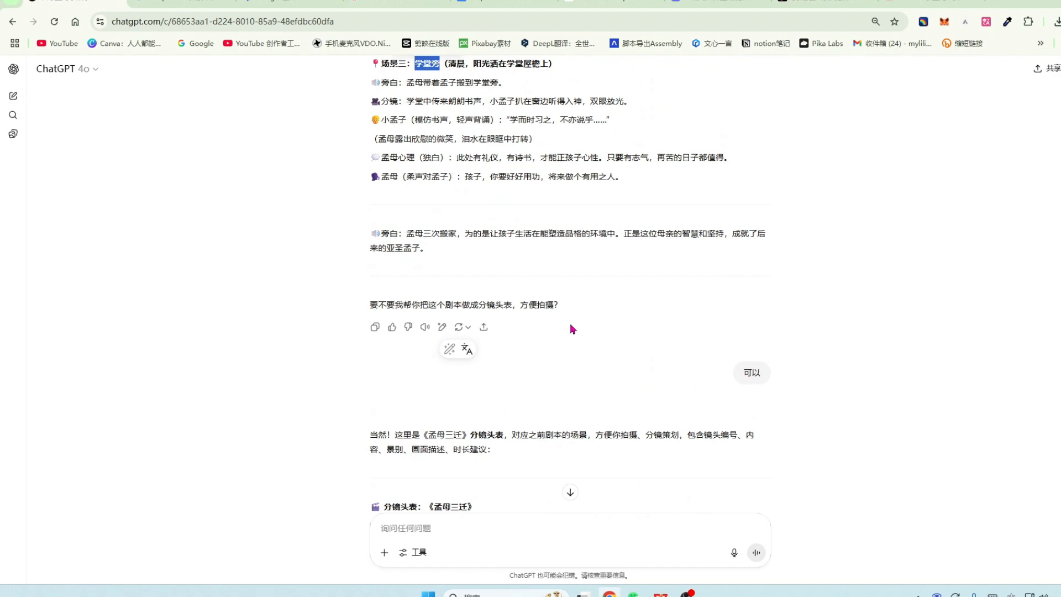
{"action": "left_click_drag", "start_coordinate": [370, 304], "coordinate": [513, 306]}
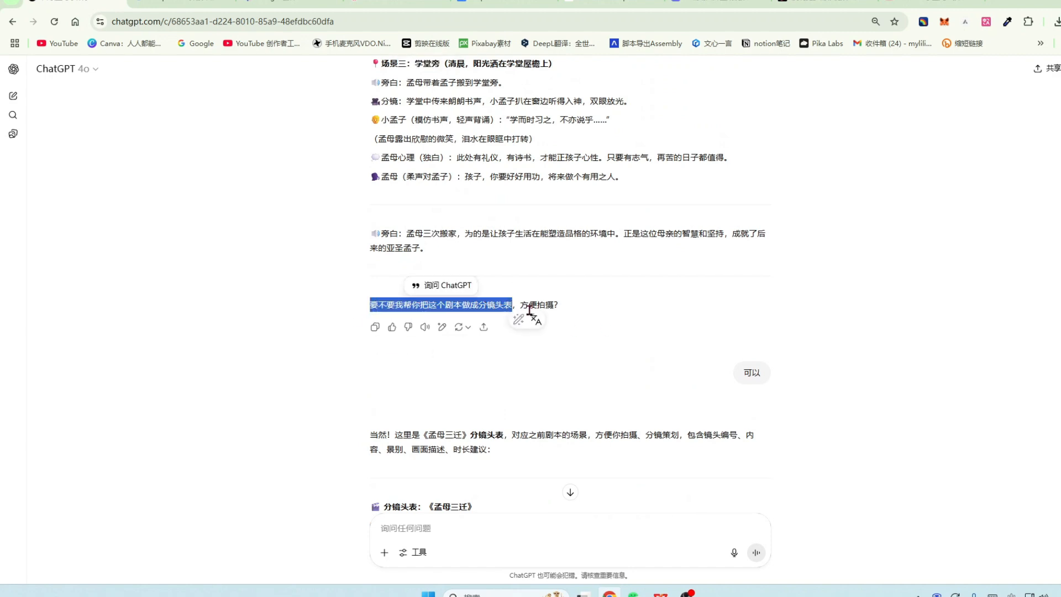
{"action": "scroll", "coordinate": [608, 288], "scroll_direction": "down", "scroll_amount": 2}
{"action": "scroll", "coordinate": [497, 310], "scroll_direction": "down", "scroll_amount": 4}
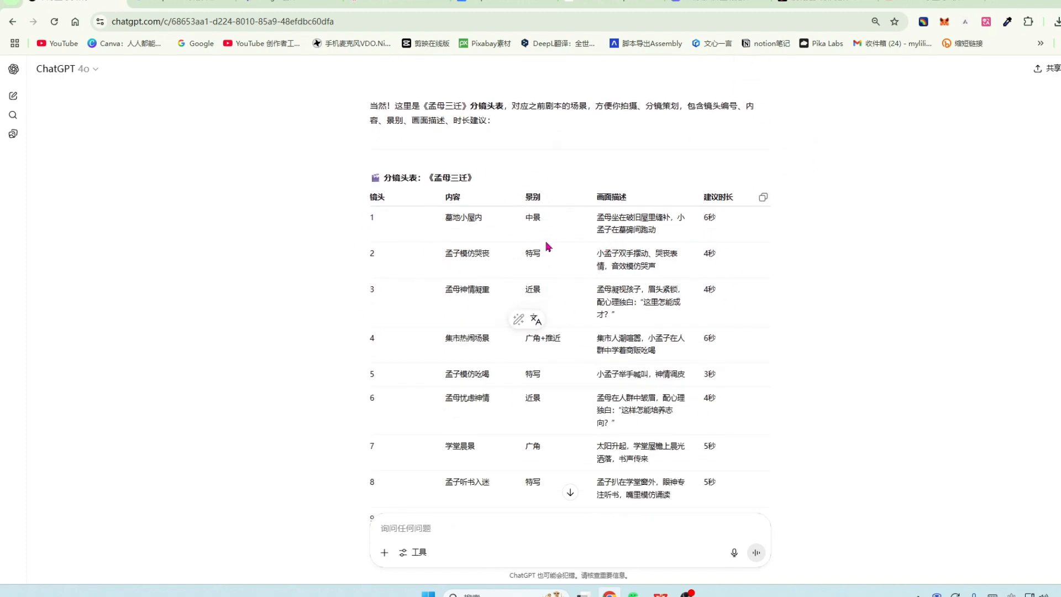
{"action": "scroll", "coordinate": [705, 283], "scroll_direction": "down", "scroll_amount": 3}
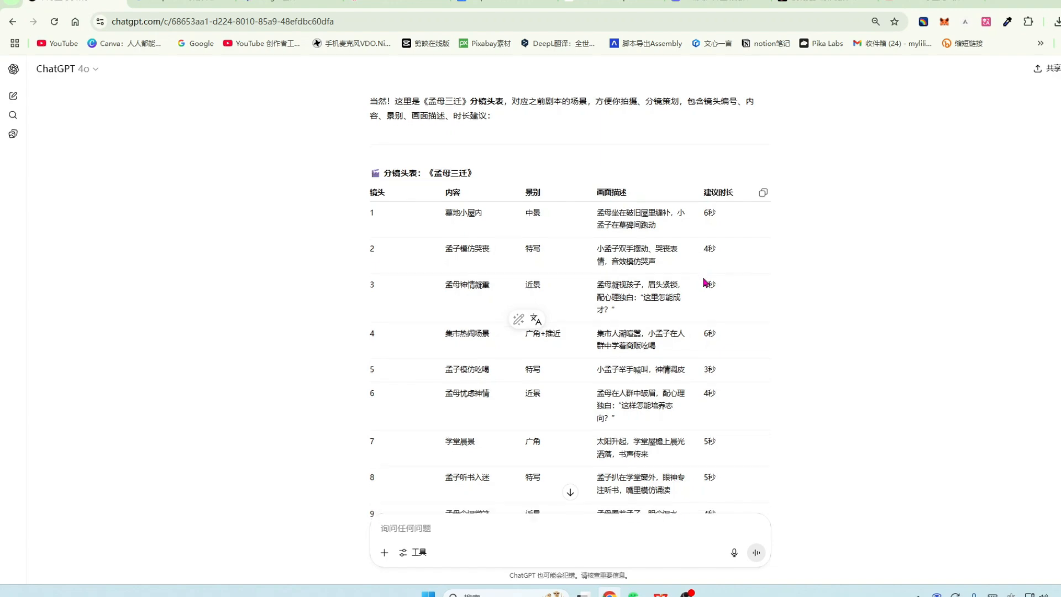
{"action": "scroll", "coordinate": [705, 283], "scroll_direction": "up", "scroll_amount": 2}
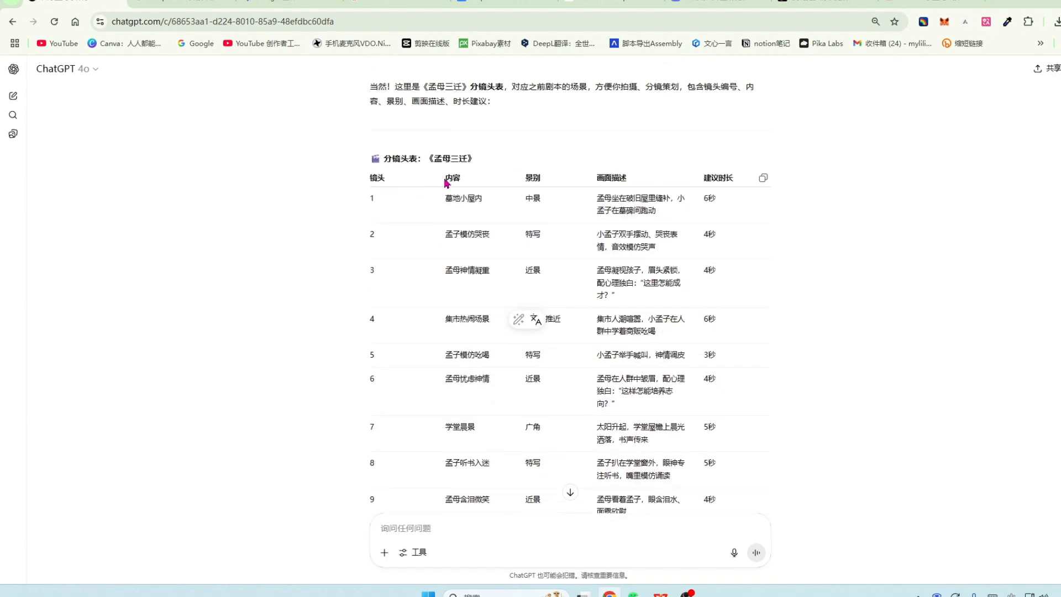
Check the storyboard table's 内容, 景别, 画面描述 and 建议时长 columns, including the first shot's picture description.
{"action": "double_click", "coordinate": [451, 177]}
{"action": "double_click", "coordinate": [532, 178]}
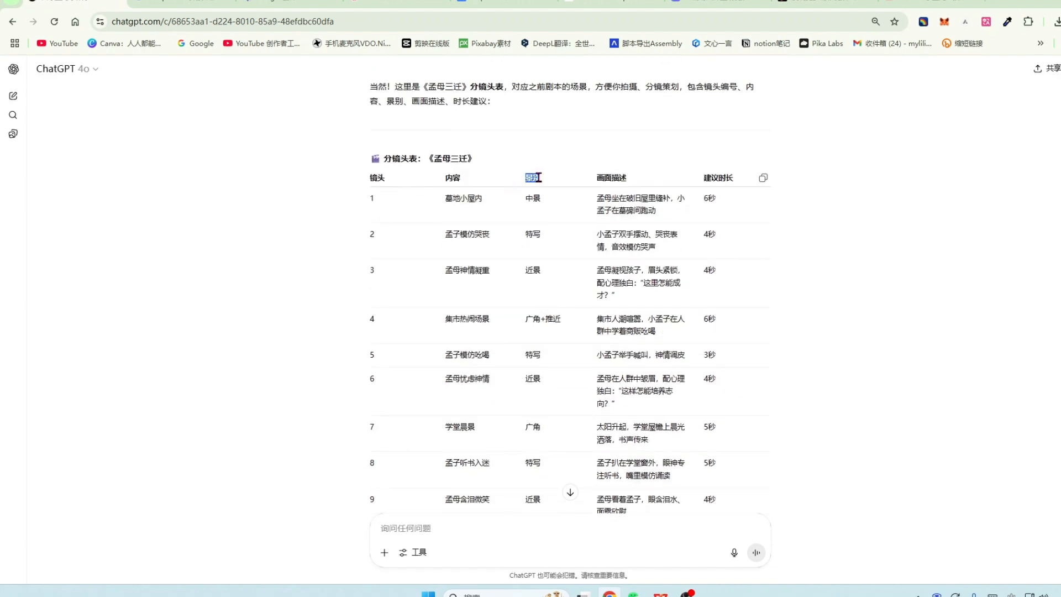
{"action": "double_click", "coordinate": [611, 177]}
{"action": "double_click", "coordinate": [718, 178]}
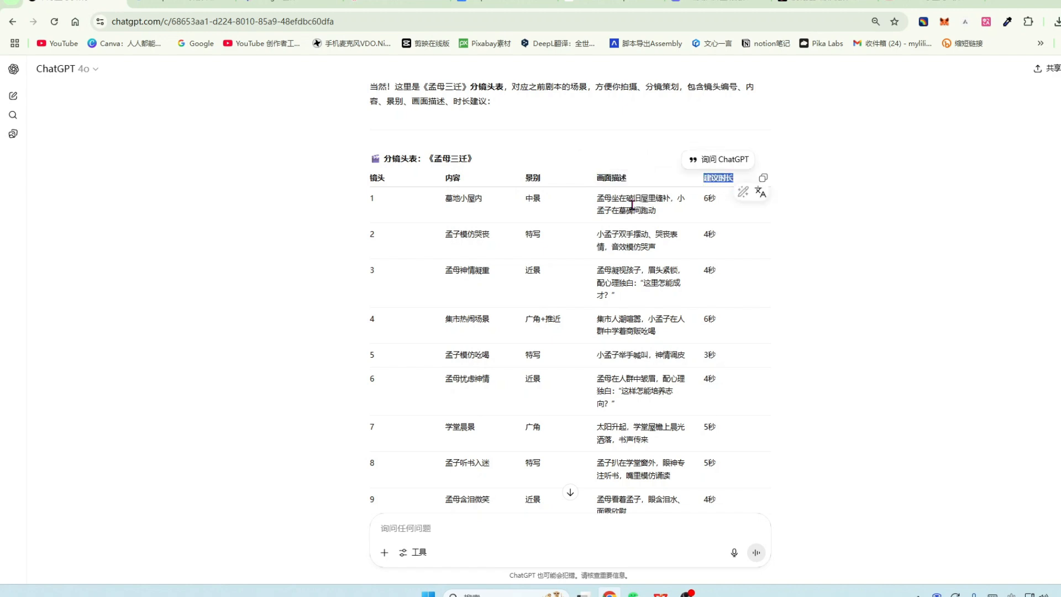
{"action": "left_click_drag", "start_coordinate": [441, 200], "coordinate": [673, 221]}
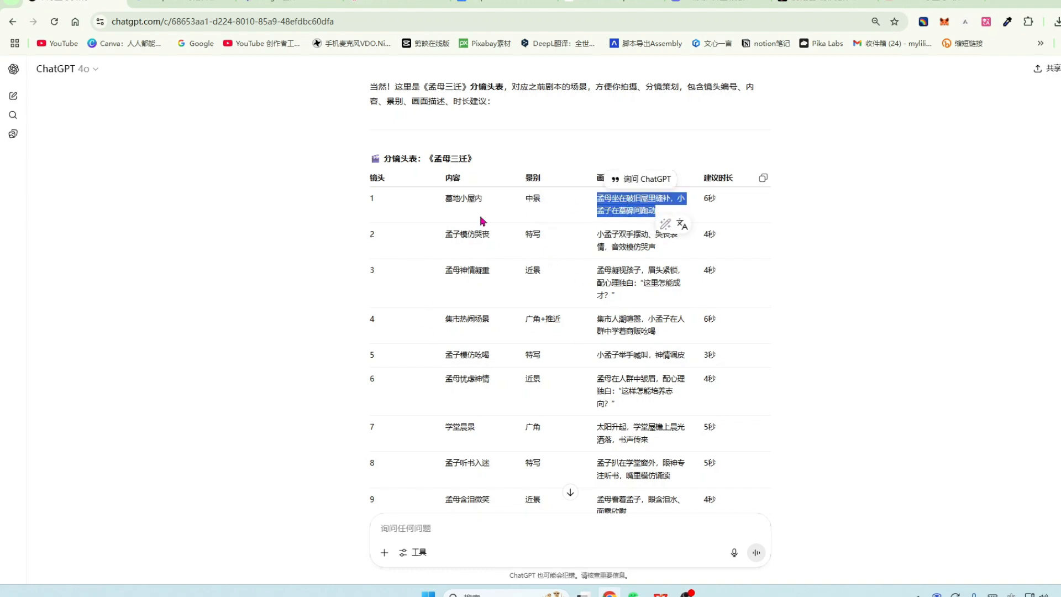
{"action": "left_click_drag", "start_coordinate": [385, 159], "coordinate": [419, 160]}
Find the prompt about a more attractive story opening, and switch to Douyin to replay the 观刈麦 drama from its beginning.
{"action": "scroll", "coordinate": [431, 169], "scroll_direction": "down", "scroll_amount": 10}
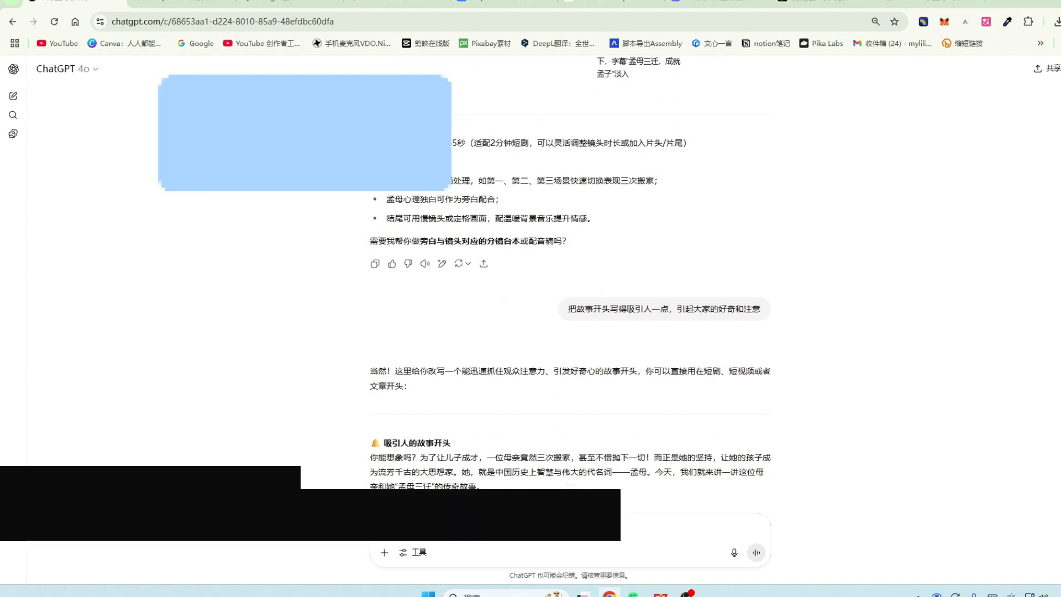
{"action": "left_click", "coordinate": [826, 3]}
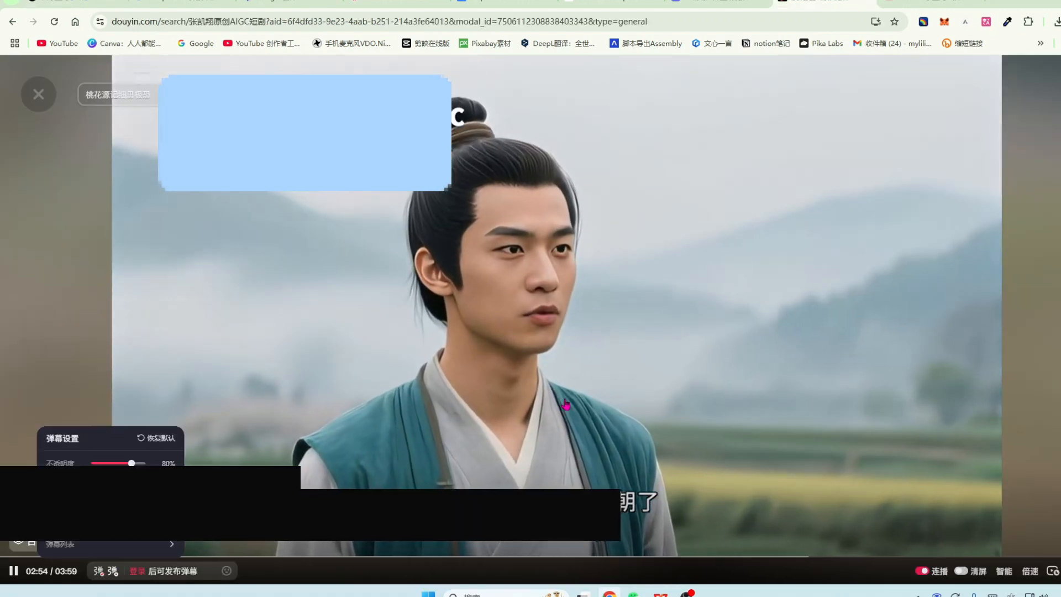
{"action": "scroll", "coordinate": [205, 464], "scroll_direction": "down", "scroll_amount": 1}
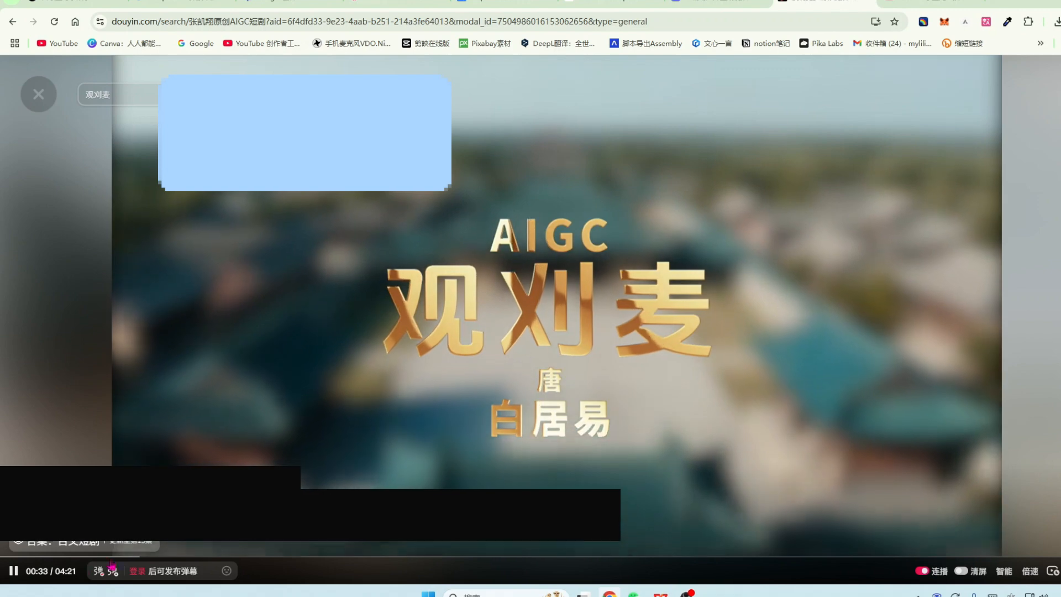
{"action": "left_click_drag", "start_coordinate": [138, 558], "coordinate": [2, 575]}
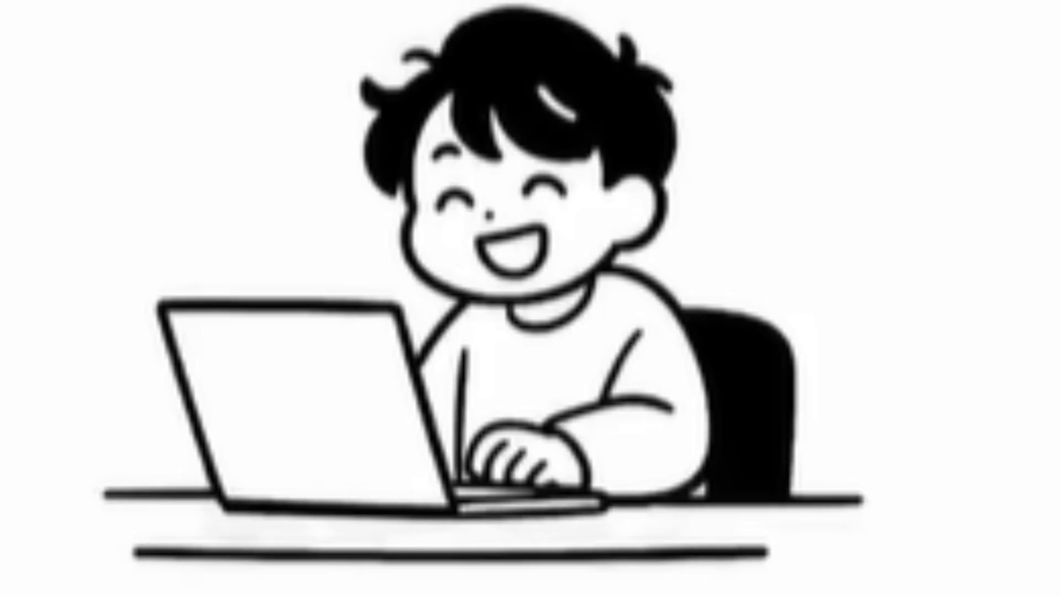
Examine the prompt “把故事开头写得吸引人一点，引起大家的好奇和注意” and read the rewritten opening beginning “你能想象吗？”.
{"action": "left_click_drag", "start_coordinate": [568, 309], "coordinate": [772, 322]}
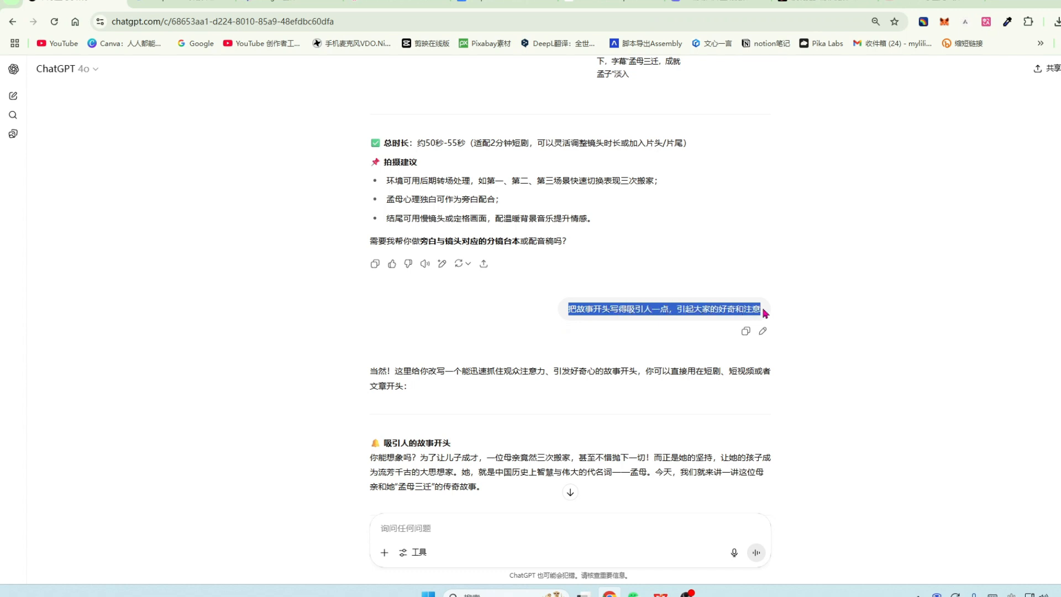
{"action": "scroll", "coordinate": [390, 251], "scroll_direction": "down", "scroll_amount": 2}
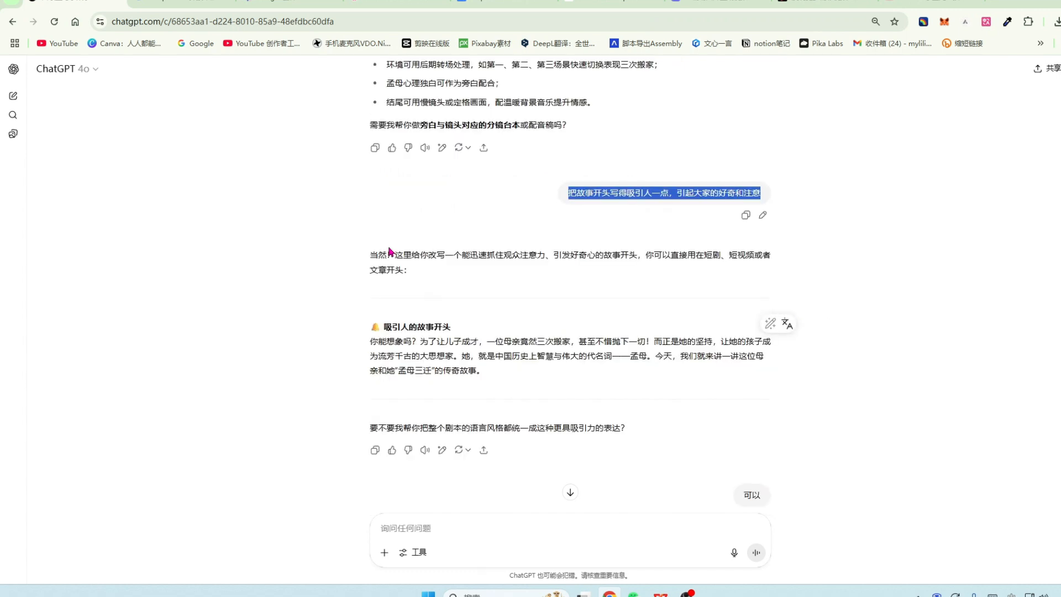
{"action": "left_click_drag", "start_coordinate": [396, 255], "coordinate": [638, 255]}
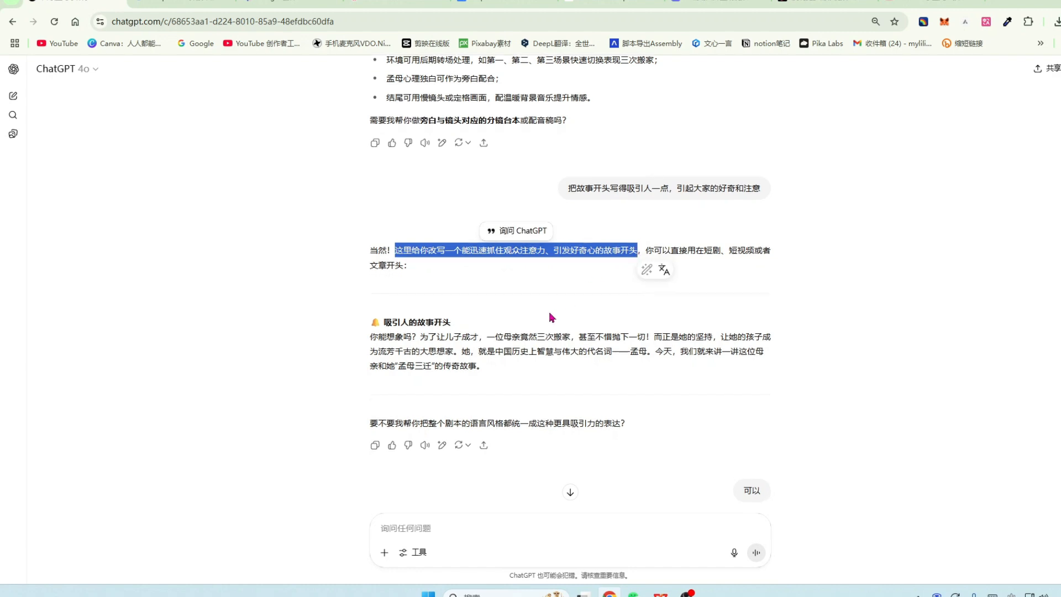
{"action": "scroll", "coordinate": [385, 309], "scroll_direction": "down", "scroll_amount": 2}
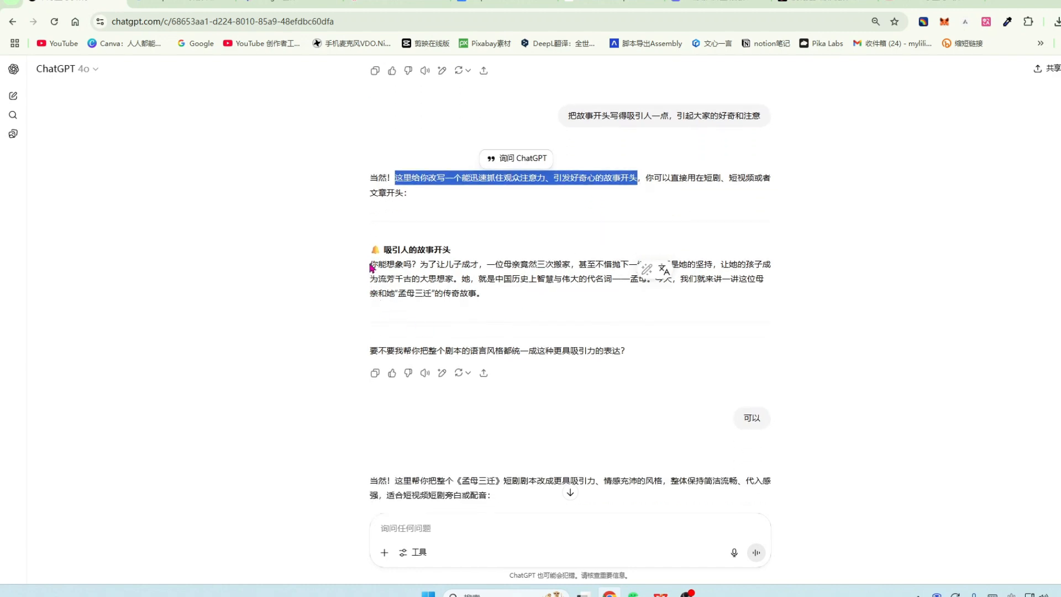
{"action": "left_click_drag", "start_coordinate": [372, 268], "coordinate": [655, 281]}
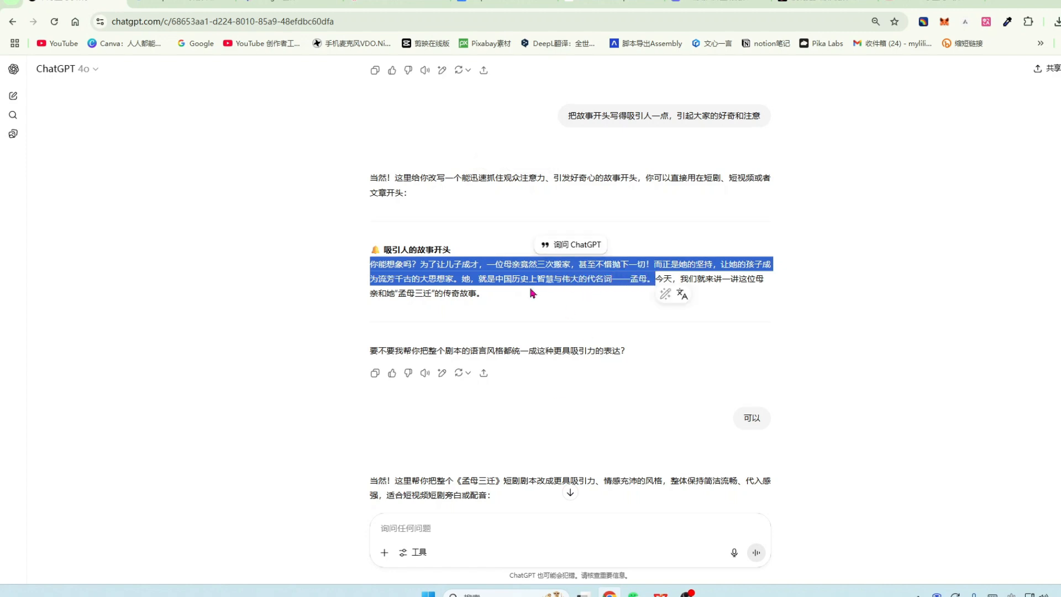
{"action": "left_click", "coordinate": [503, 300]}
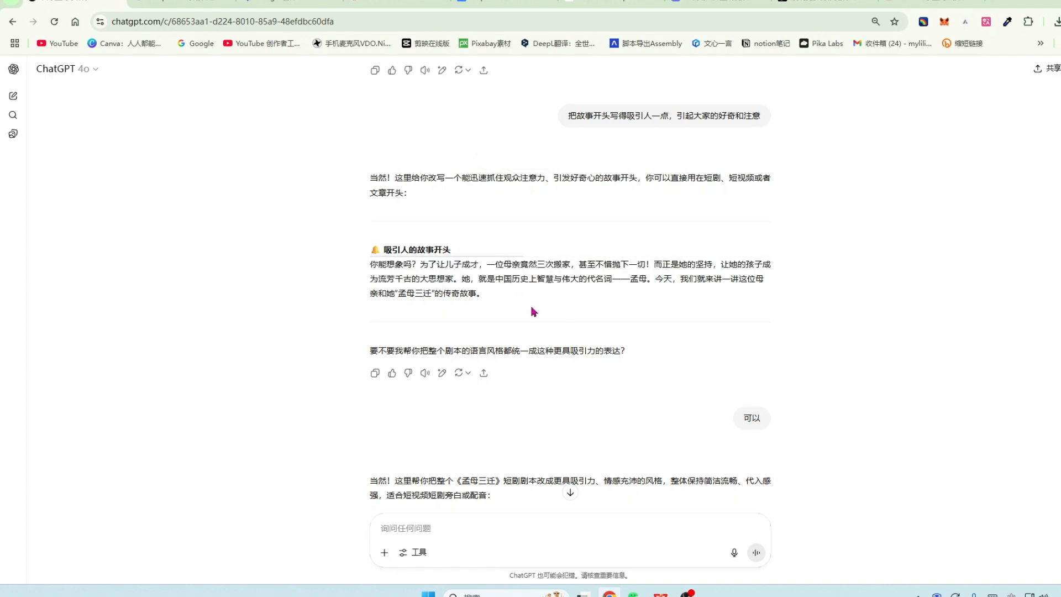
Review ChatGPT's offer to unify the whole script in the more attractive style and the reply “可以”.
{"action": "scroll", "coordinate": [545, 308], "scroll_direction": "down", "scroll_amount": 4}
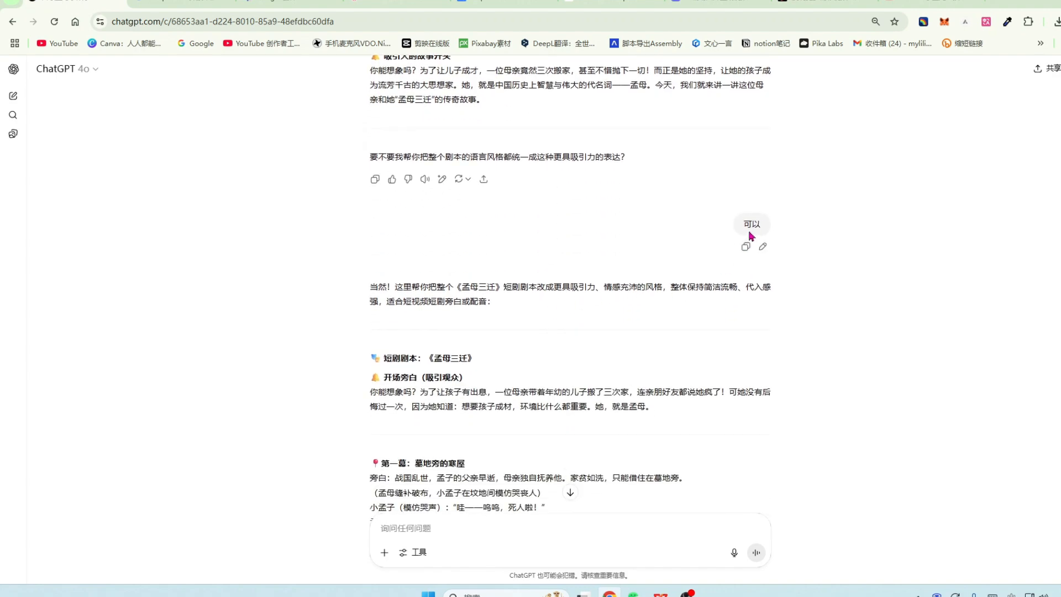
{"action": "scroll", "coordinate": [647, 178], "scroll_direction": "down", "scroll_amount": 1}
{"action": "left_click_drag", "start_coordinate": [370, 118], "coordinate": [631, 119]}
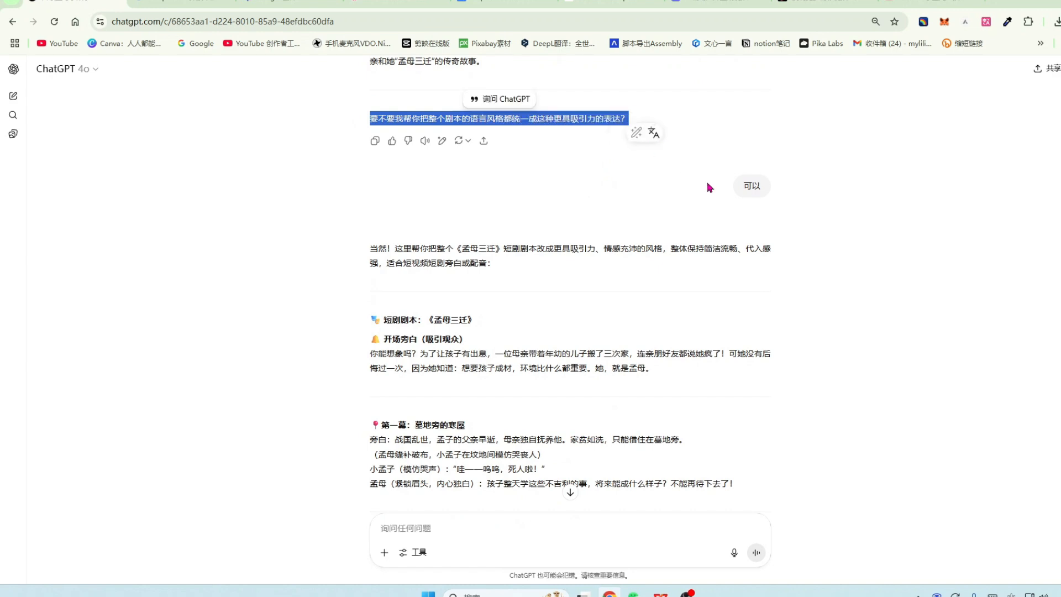
{"action": "left_click", "coordinate": [742, 191]}
Read through the restyled 《孟母三迁》 script, from the opening narration through its three acts to the closing narration.
{"action": "scroll", "coordinate": [746, 199], "scroll_direction": "down", "scroll_amount": 4}
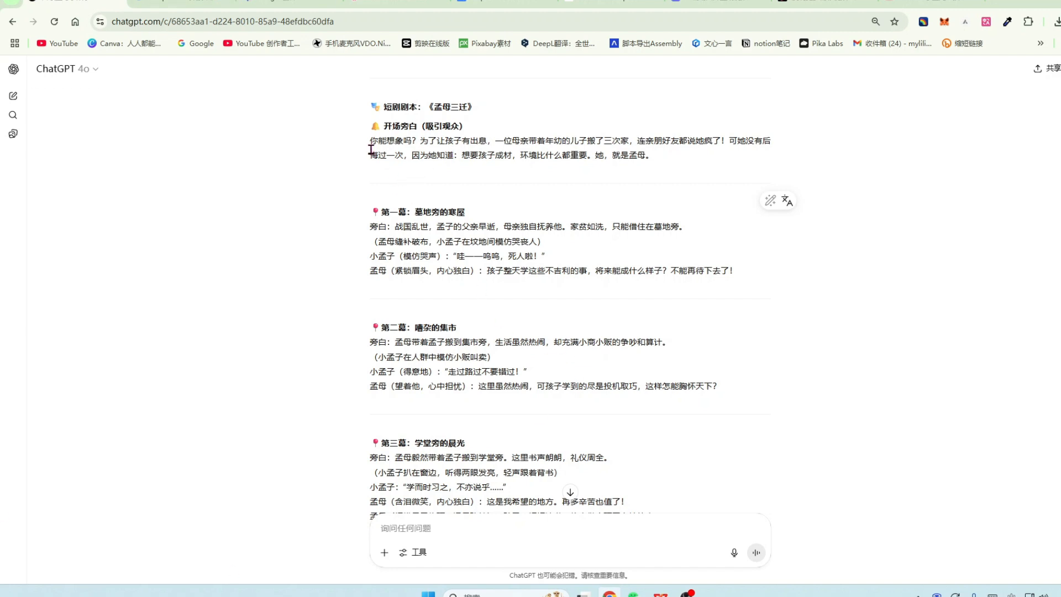
{"action": "scroll", "coordinate": [441, 405], "scroll_direction": "down", "scroll_amount": 3}
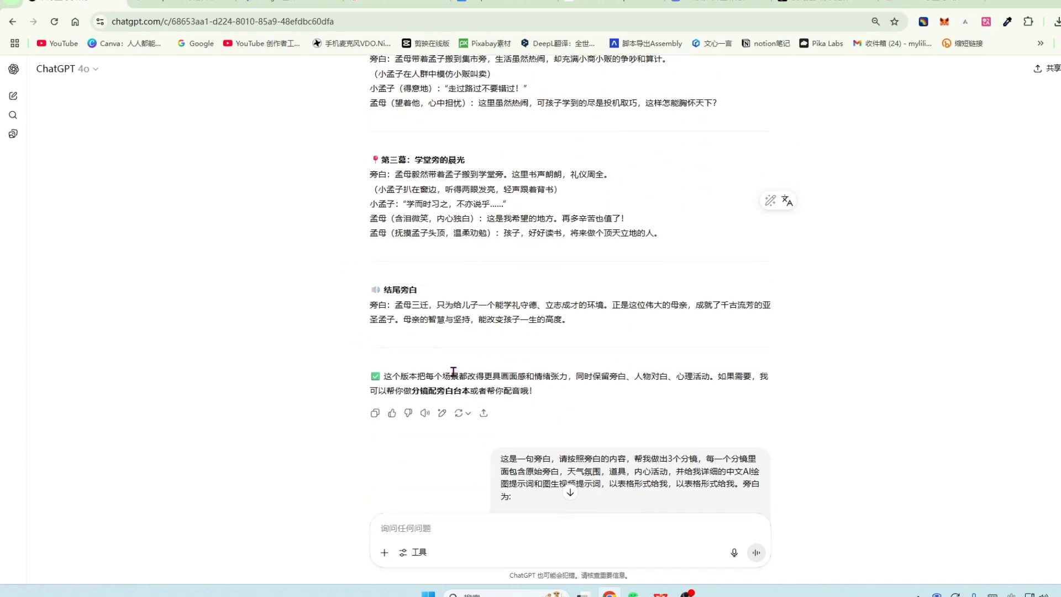
{"action": "scroll", "coordinate": [429, 276], "scroll_direction": "up", "scroll_amount": 5}
{"action": "scroll", "coordinate": [498, 282], "scroll_direction": "down", "scroll_amount": 4}
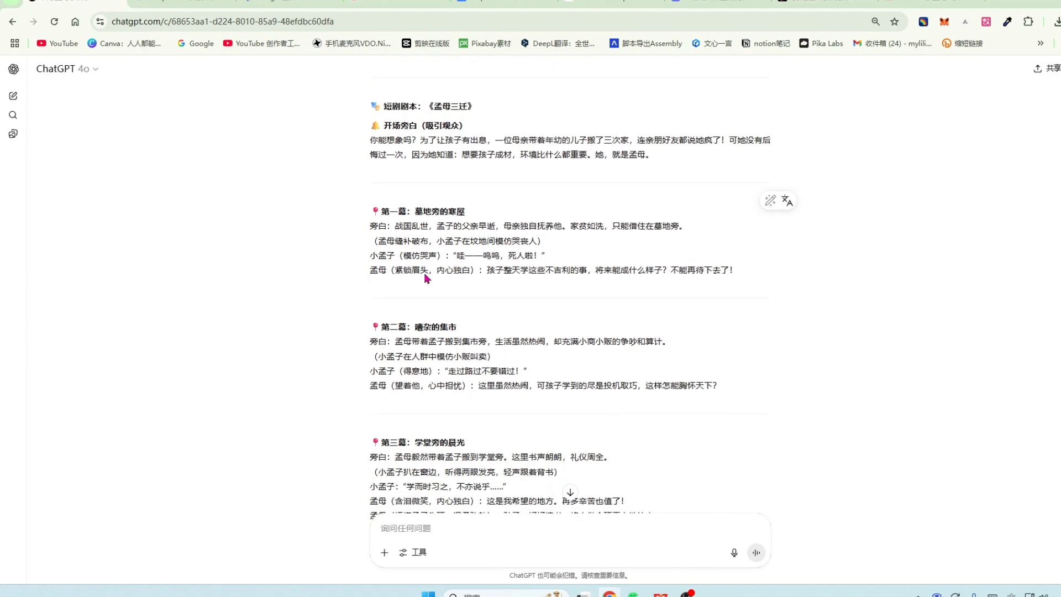
Examine the prompt asking for 3 storyboard shots from the opening narration, with Chinese AI drawing and image-to-video prompts in table form.
{"action": "scroll", "coordinate": [525, 270], "scroll_direction": "down", "scroll_amount": 5}
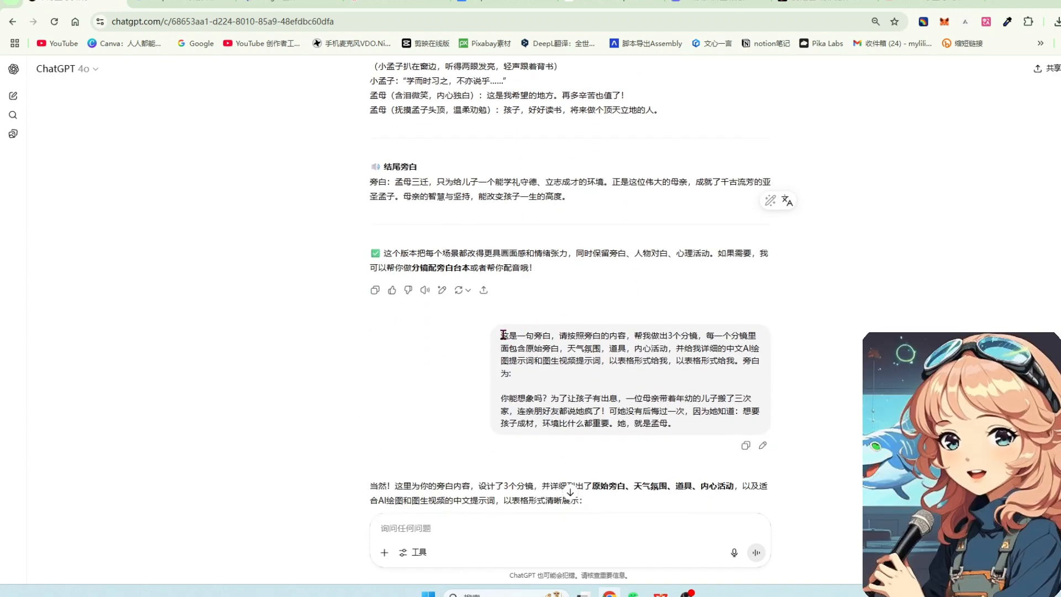
{"action": "left_click_drag", "start_coordinate": [503, 335], "coordinate": [595, 385]}
{"action": "left_click", "coordinate": [597, 387]}
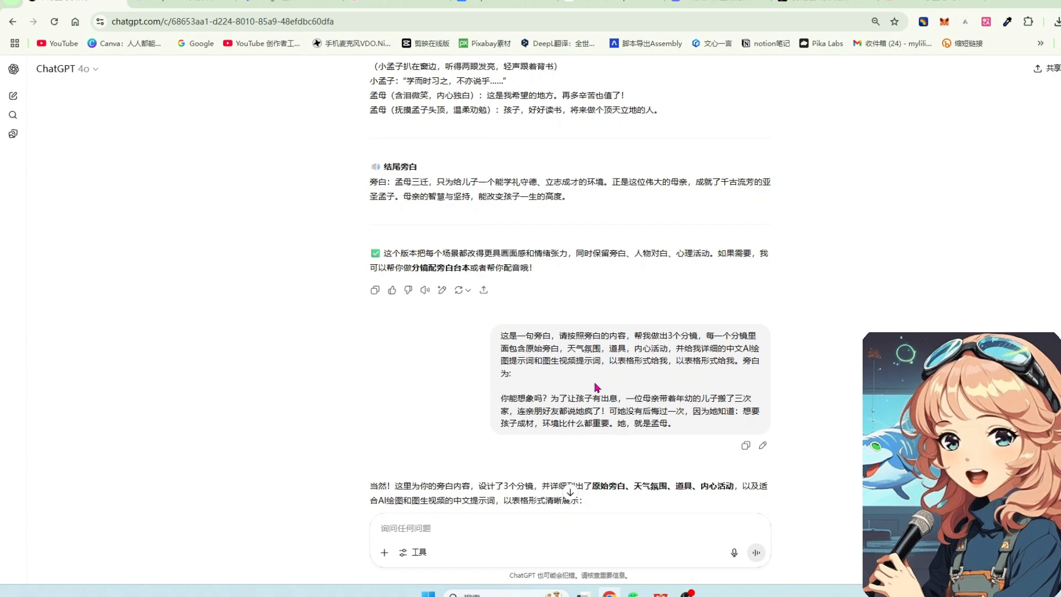
Review the prompt's request for AI drawing and image-to-video prompts, and locate its source narration under 开场旁白 in the restyled script.
{"action": "left_click_drag", "start_coordinate": [677, 349], "coordinate": [534, 363]}
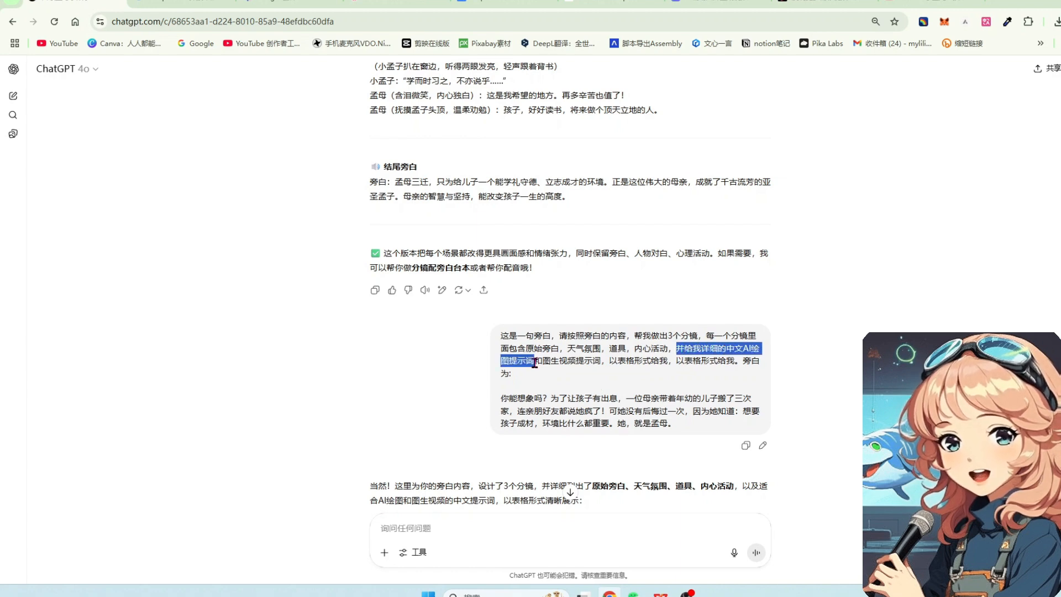
{"action": "left_click_drag", "start_coordinate": [543, 361], "coordinate": [601, 362]}
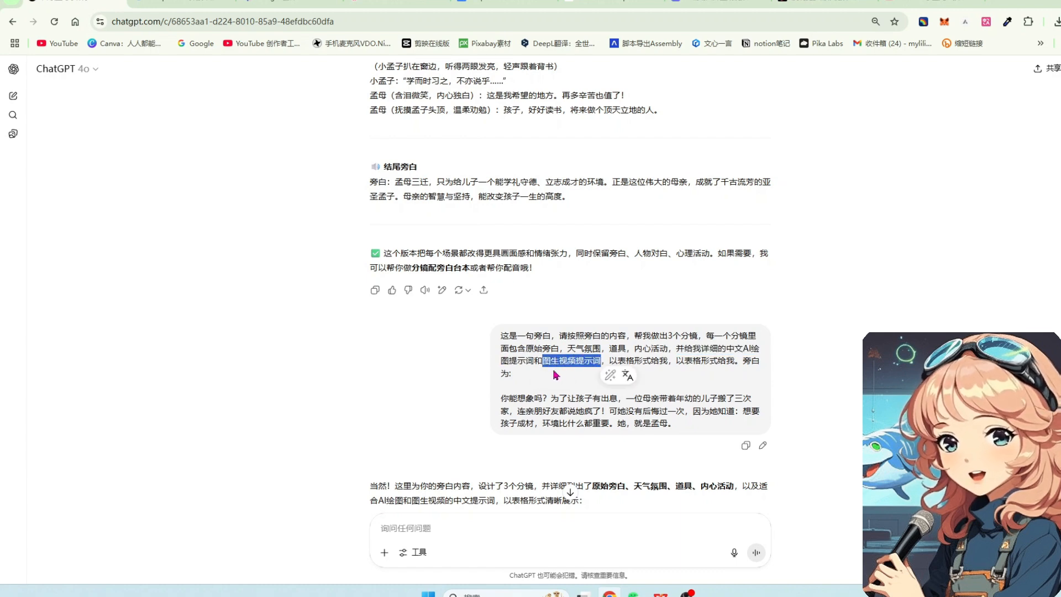
{"action": "scroll", "coordinate": [519, 379], "scroll_direction": "down", "scroll_amount": 1}
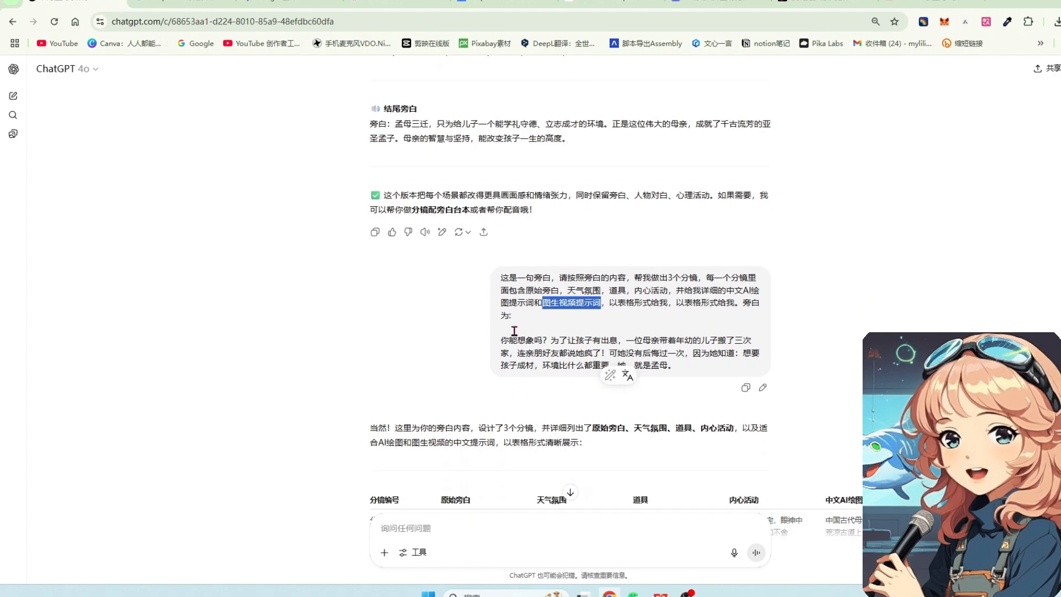
{"action": "scroll", "coordinate": [487, 288], "scroll_direction": "up", "scroll_amount": 5}
{"action": "scroll", "coordinate": [456, 251], "scroll_direction": "up", "scroll_amount": 4}
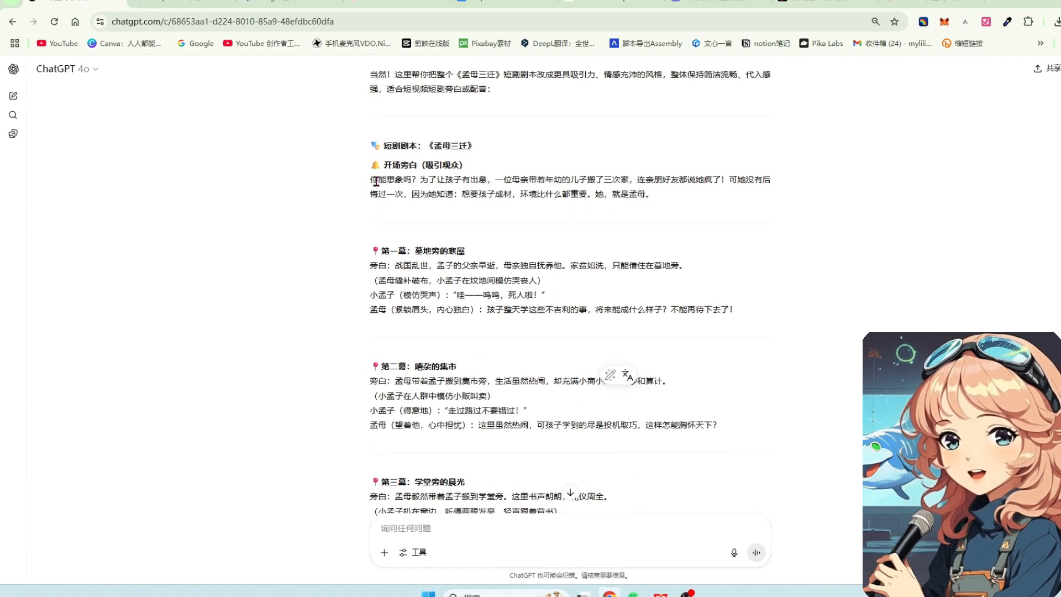
{"action": "left_click_drag", "start_coordinate": [376, 181], "coordinate": [685, 208]}
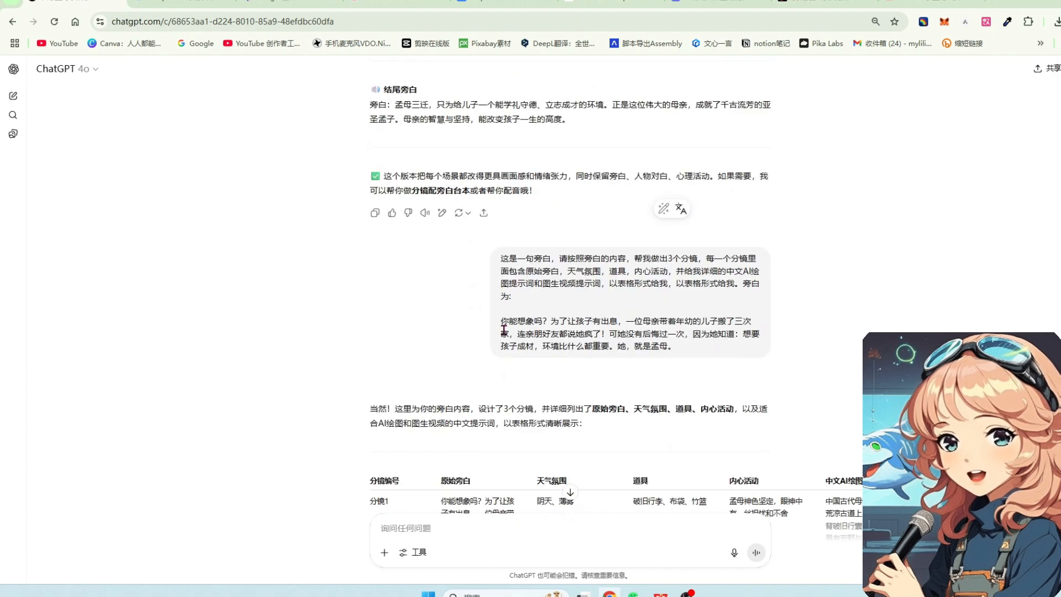
Compare the opening-narration prompt “帮我做出3个分镜” with its storyboard table, from 分镜1 across to the 中文图生视频提示词 column.
{"action": "scroll", "coordinate": [682, 355], "scroll_direction": "down", "scroll_amount": 5}
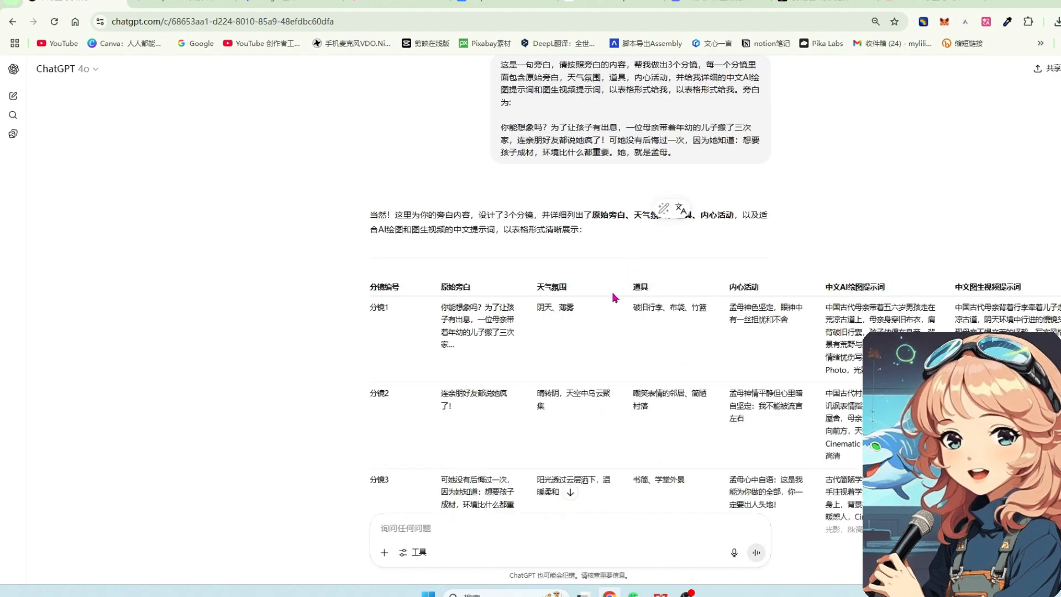
{"action": "scroll", "coordinate": [613, 304], "scroll_direction": "down", "scroll_amount": 2}
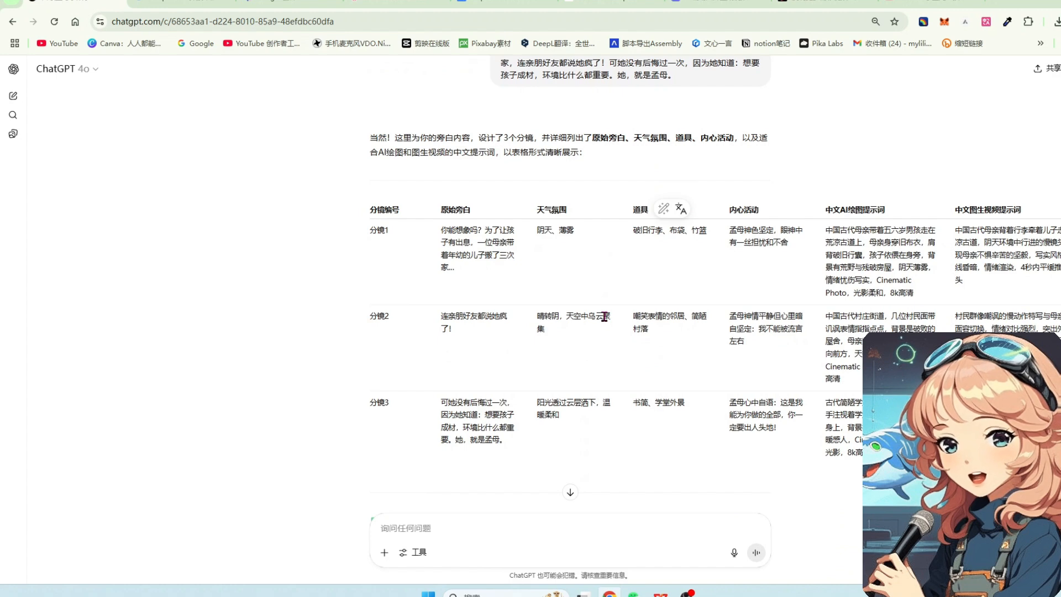
{"action": "scroll", "coordinate": [605, 316], "scroll_direction": "up", "scroll_amount": 2}
{"action": "left_click_drag", "start_coordinate": [500, 146], "coordinate": [705, 174]}
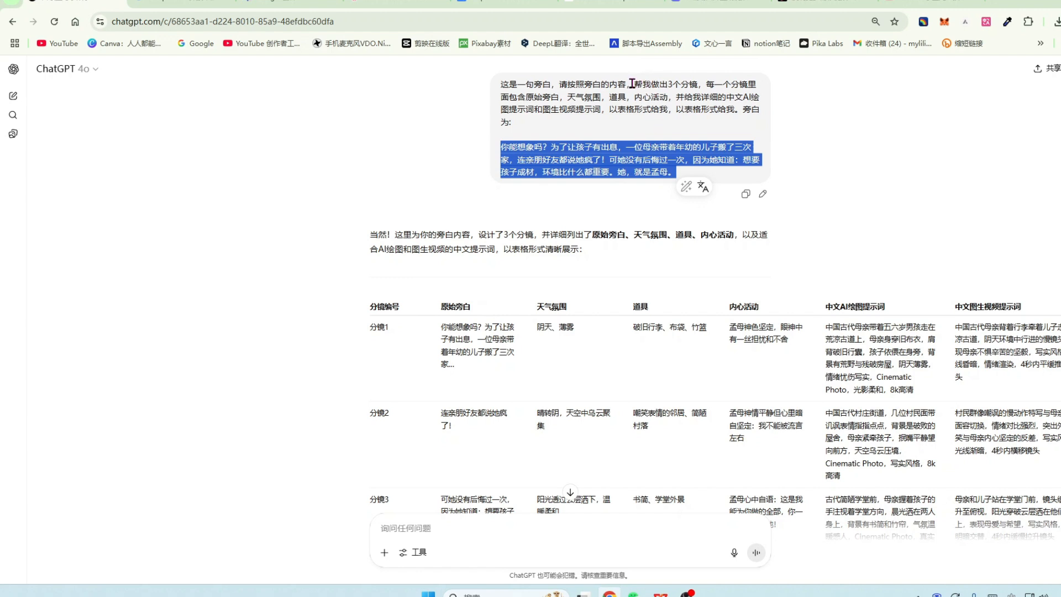
{"action": "left_click_drag", "start_coordinate": [634, 83], "coordinate": [700, 83]}
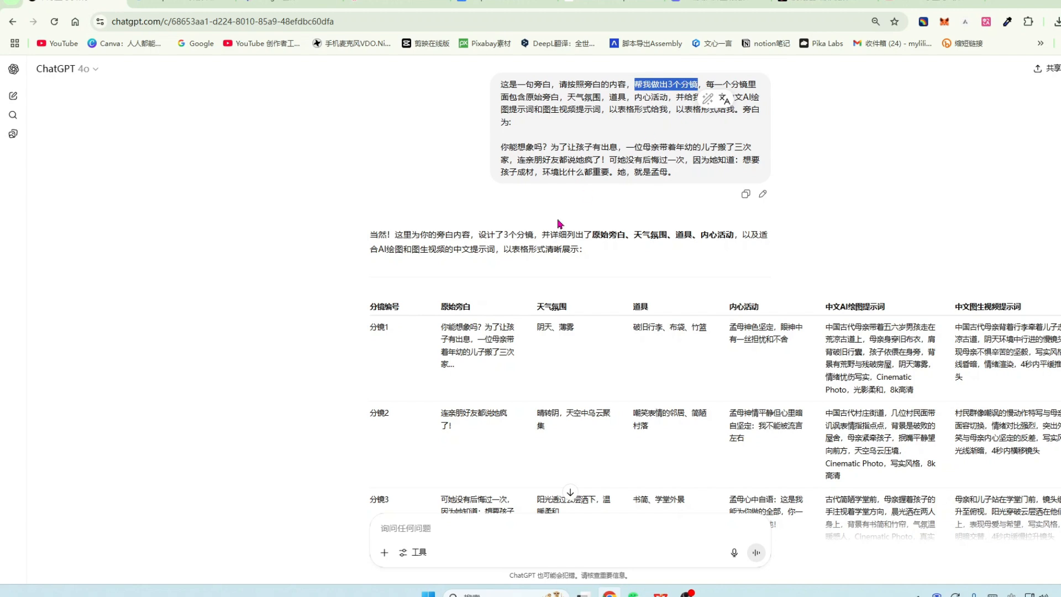
{"action": "scroll", "coordinate": [590, 300], "scroll_direction": "down", "scroll_amount": 3}
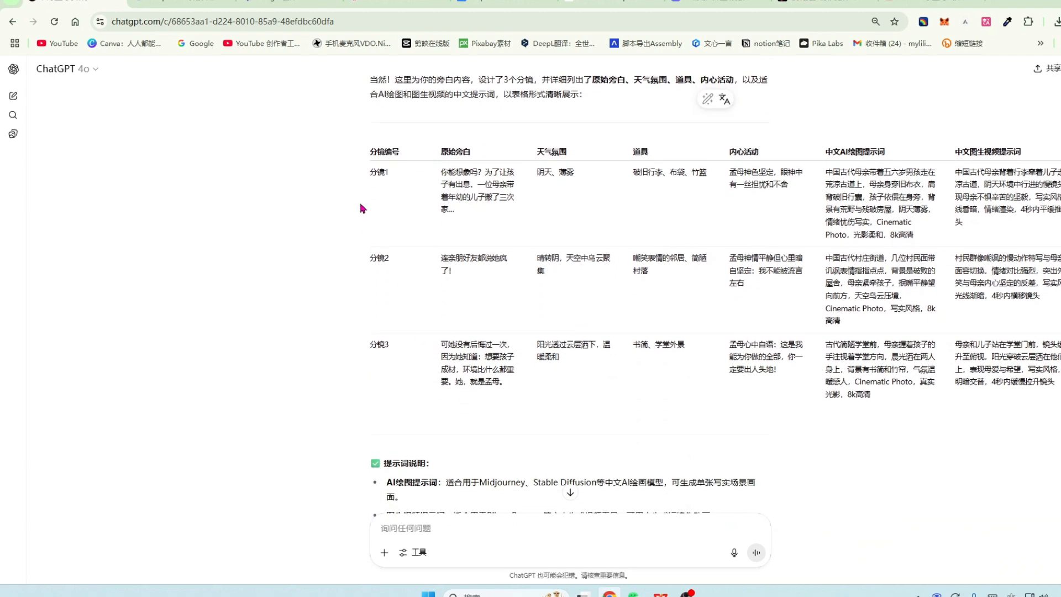
{"action": "left_click_drag", "start_coordinate": [369, 176], "coordinate": [1022, 154]}
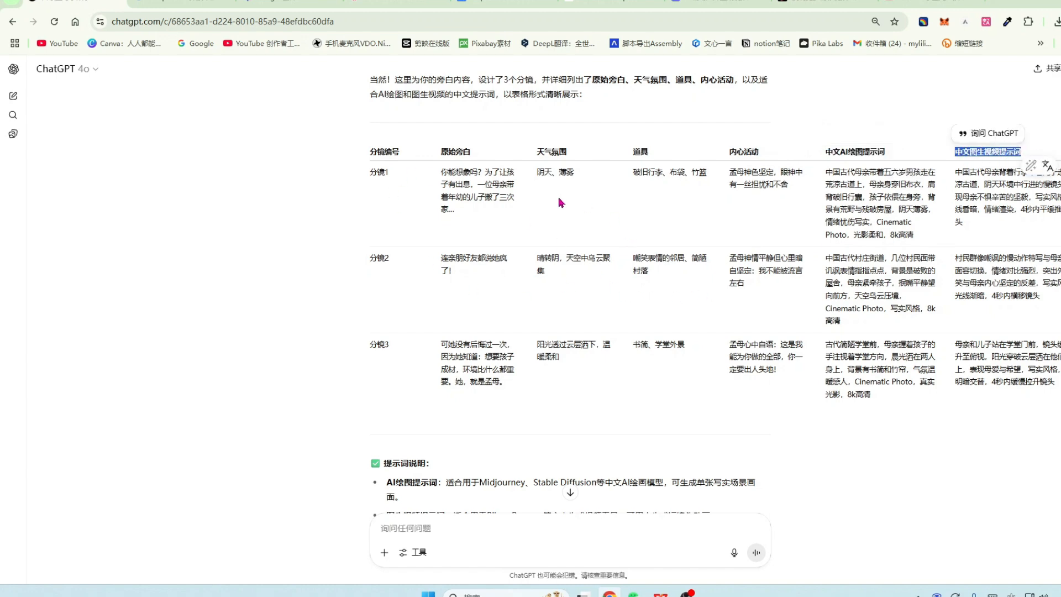
{"action": "scroll", "coordinate": [661, 218], "scroll_direction": "down", "scroll_amount": 2}
{"action": "scroll", "coordinate": [821, 246], "scroll_direction": "up", "scroll_amount": 4}
{"action": "left_click_drag", "start_coordinate": [501, 147], "coordinate": [645, 192]}
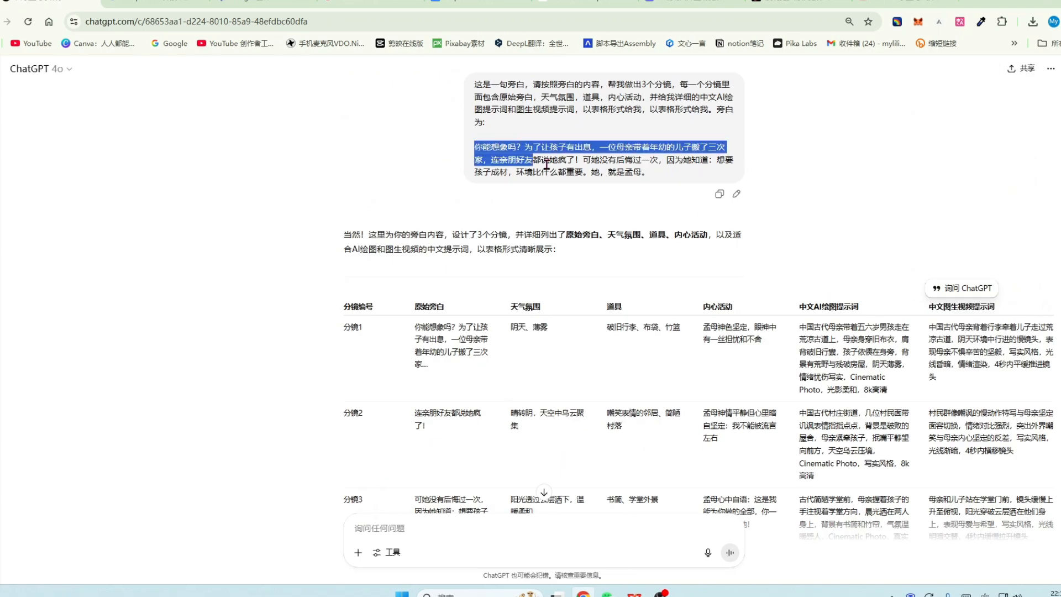
Examine the prompt “第二句旁白，帮我做3个分镜” for the graveyard scene and the storyboard table that answers it.
{"action": "scroll", "coordinate": [532, 271], "scroll_direction": "down", "scroll_amount": 10}
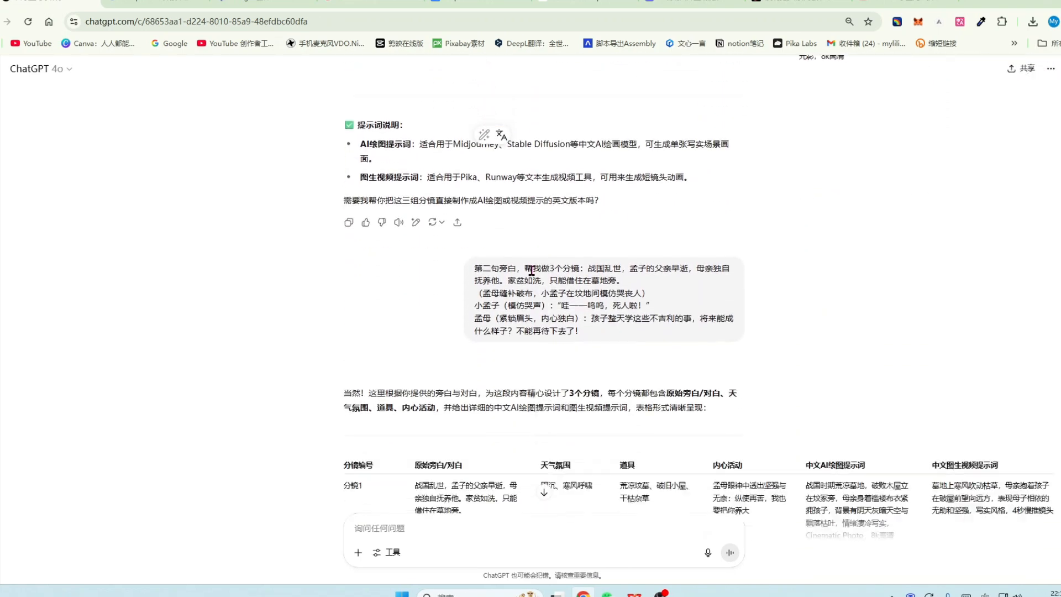
{"action": "left_click_drag", "start_coordinate": [478, 237], "coordinate": [608, 305]}
{"action": "scroll", "coordinate": [393, 301], "scroll_direction": "down", "scroll_amount": 5}
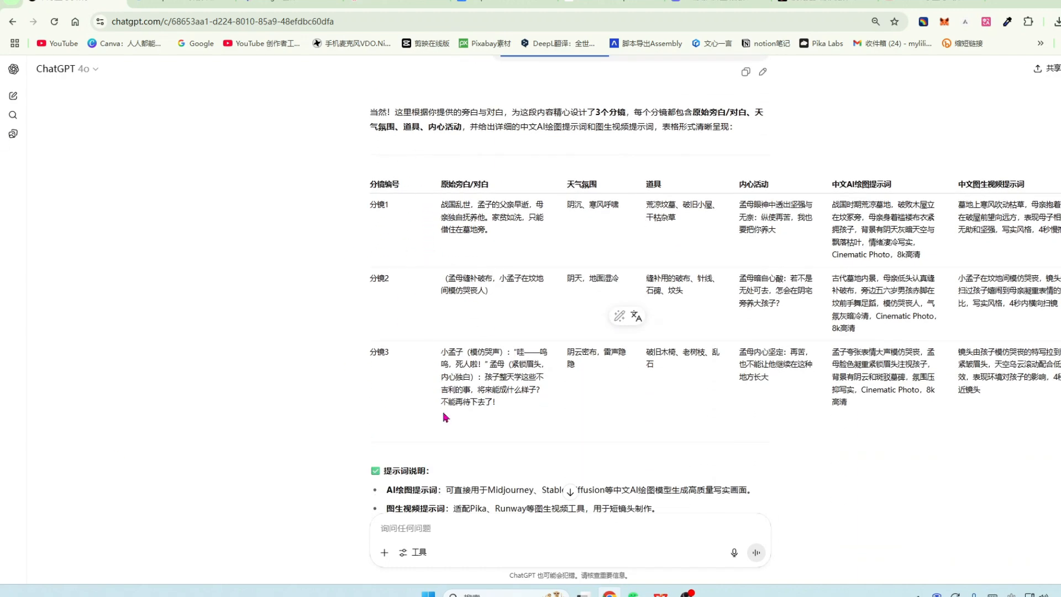
{"action": "scroll", "coordinate": [694, 334], "scroll_direction": "down", "scroll_amount": 3}
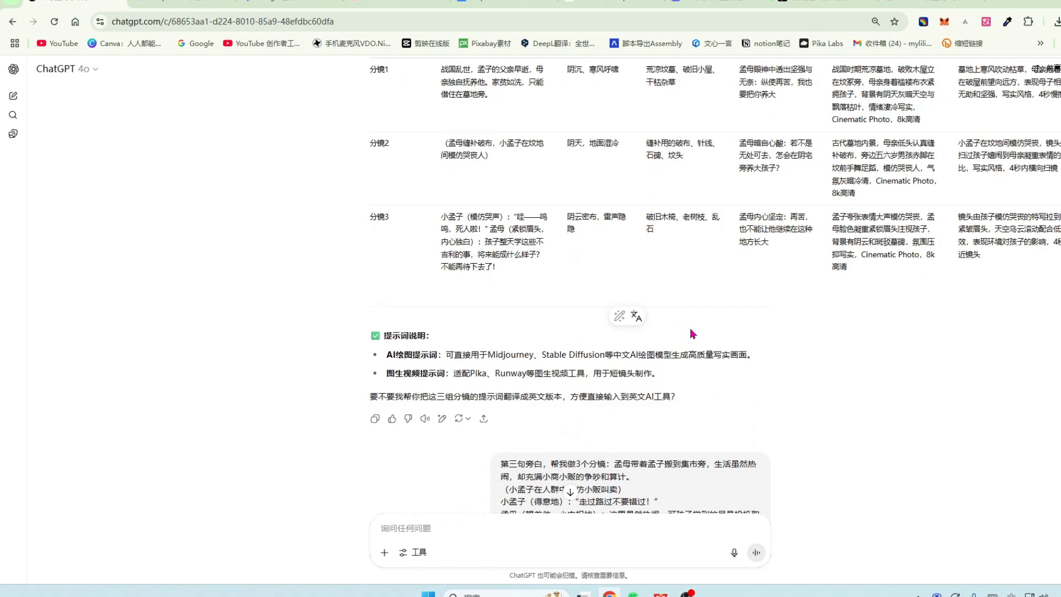
Examine the prompt “第三句旁白，帮我做3个分镜” for the market scene and go through its storyboard table.
{"action": "scroll", "coordinate": [679, 335], "scroll_direction": "down", "scroll_amount": 3}
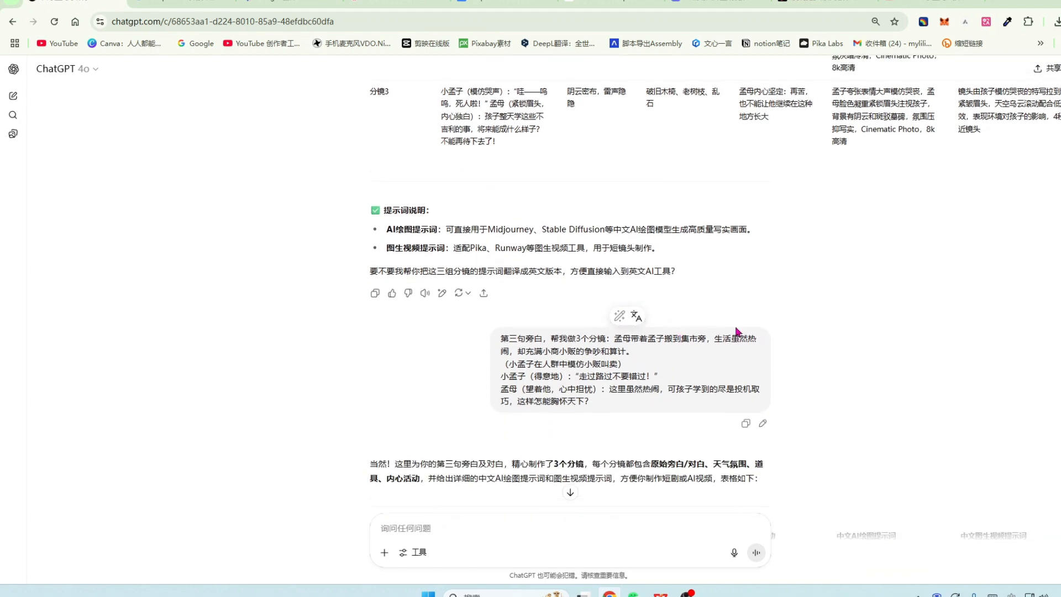
{"action": "scroll", "coordinate": [719, 337], "scroll_direction": "up", "scroll_amount": 2}
{"action": "scroll", "coordinate": [736, 338], "scroll_direction": "down", "scroll_amount": 4}
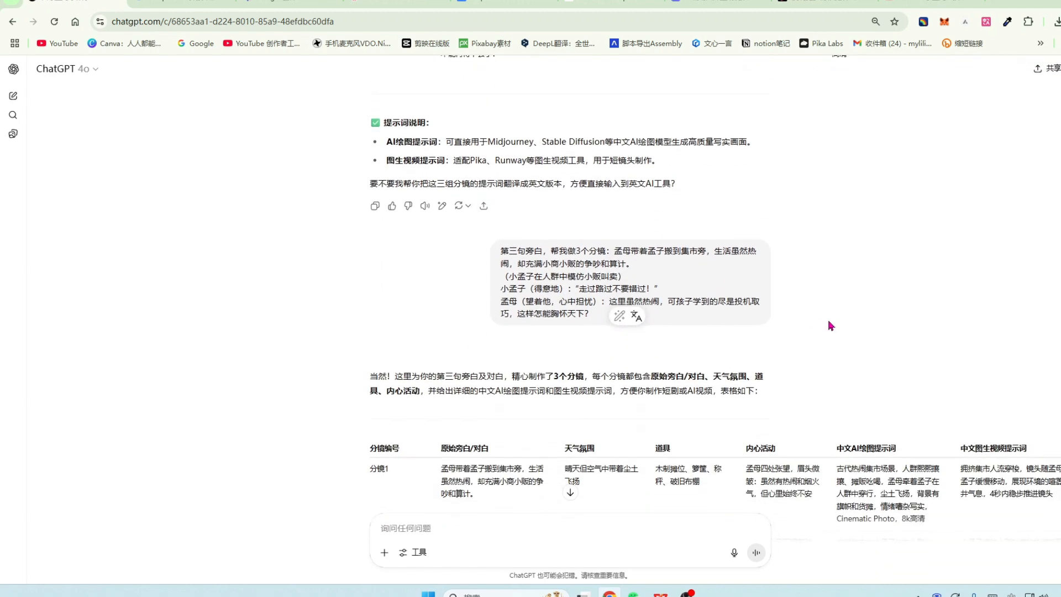
{"action": "scroll", "coordinate": [831, 326], "scroll_direction": "down", "scroll_amount": 8}
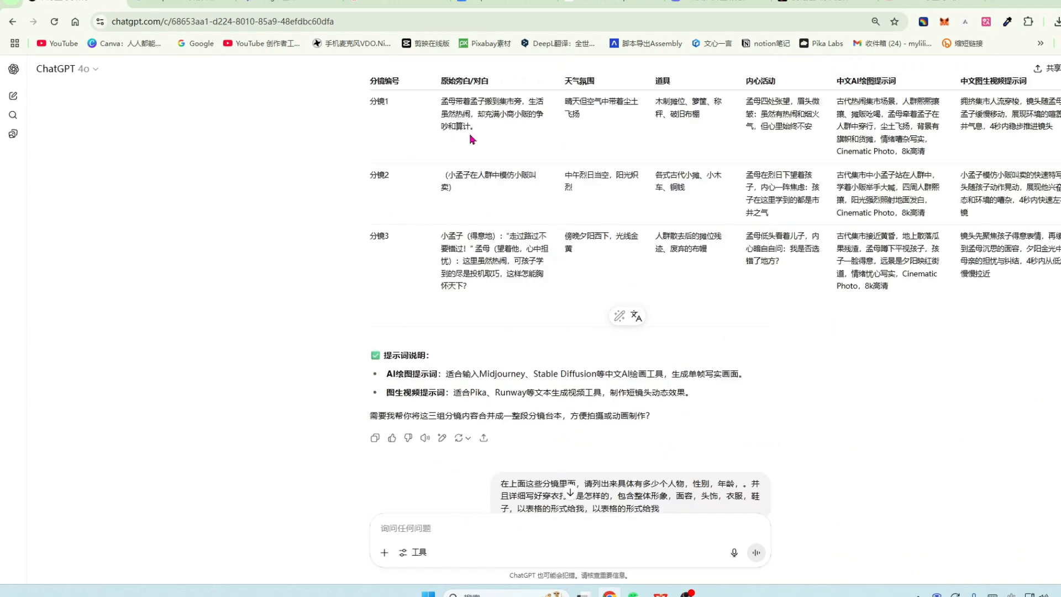
{"action": "scroll", "coordinate": [829, 309], "scroll_direction": "up", "scroll_amount": 2}
{"action": "scroll", "coordinate": [733, 281], "scroll_direction": "up", "scroll_amount": 1}
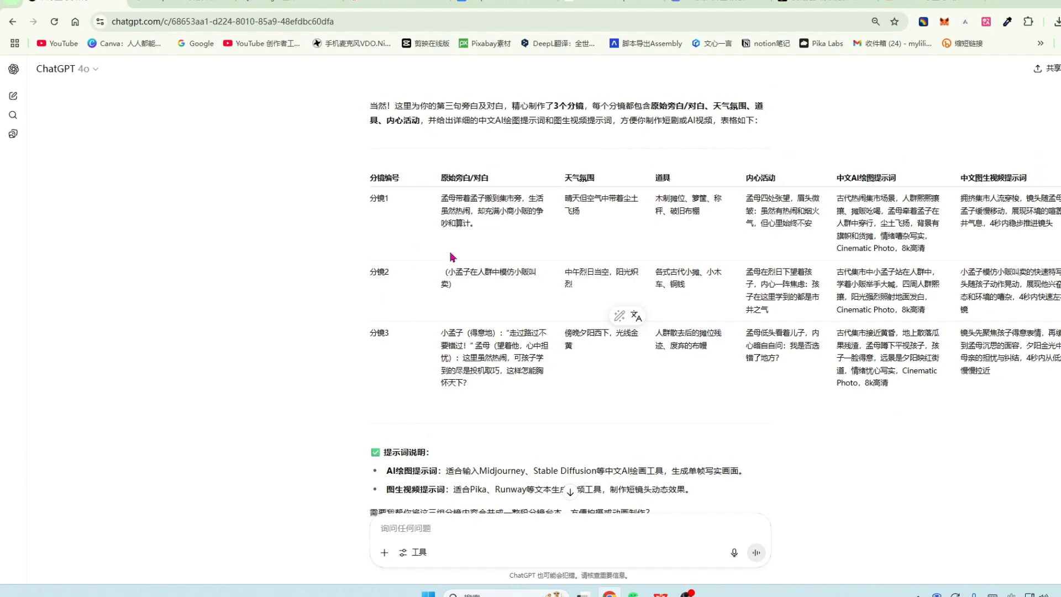
{"action": "scroll", "coordinate": [959, 426], "scroll_direction": "down", "scroll_amount": 3}
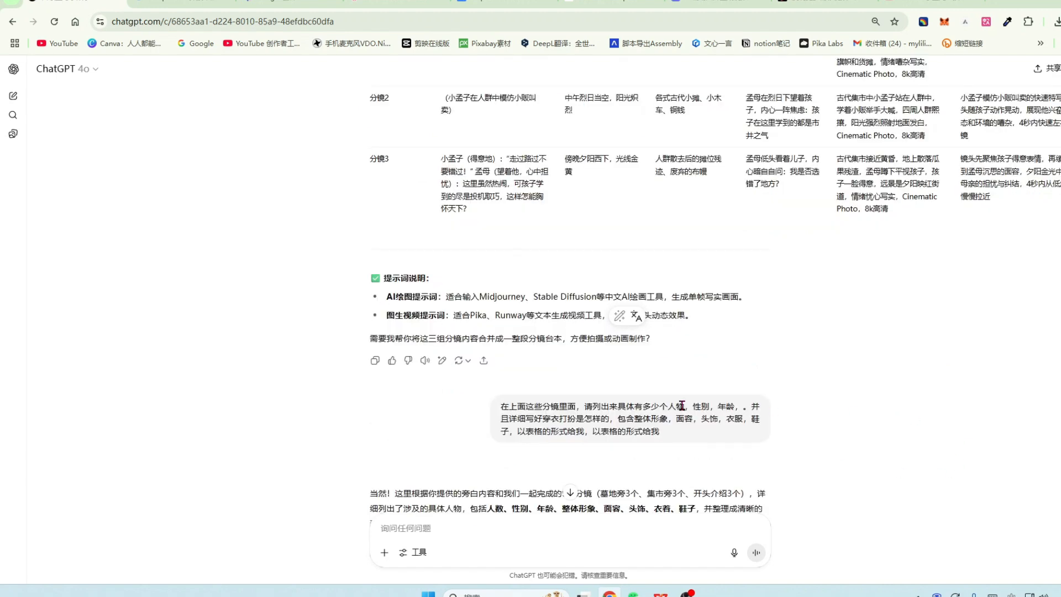
Examine the prompt requesting a table of every storyboard character's gender, age, overall image, face, headwear, clothes and shoes.
{"action": "left_click_drag", "start_coordinate": [500, 408], "coordinate": [693, 408]}
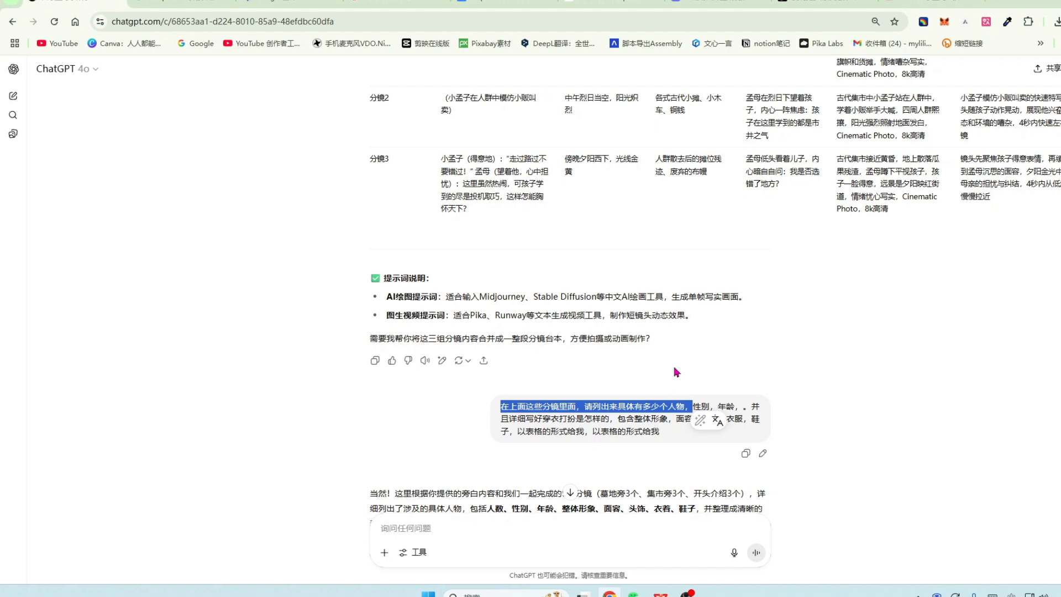
{"action": "left_click", "coordinate": [698, 385]}
{"action": "double_click", "coordinate": [700, 406]}
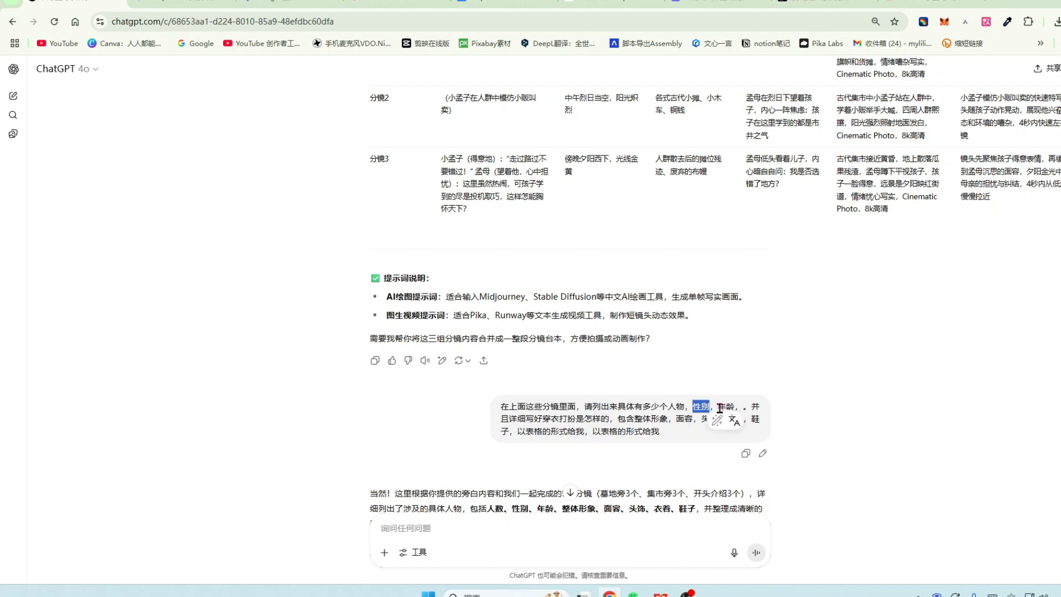
{"action": "mouse_move", "coordinate": [750, 407]}
{"action": "left_mouse_down"}
{"action": "mouse_move", "coordinate": [542, 422]}
{"action": "mouse_move", "coordinate": [736, 418]}
{"action": "left_mouse_up"}
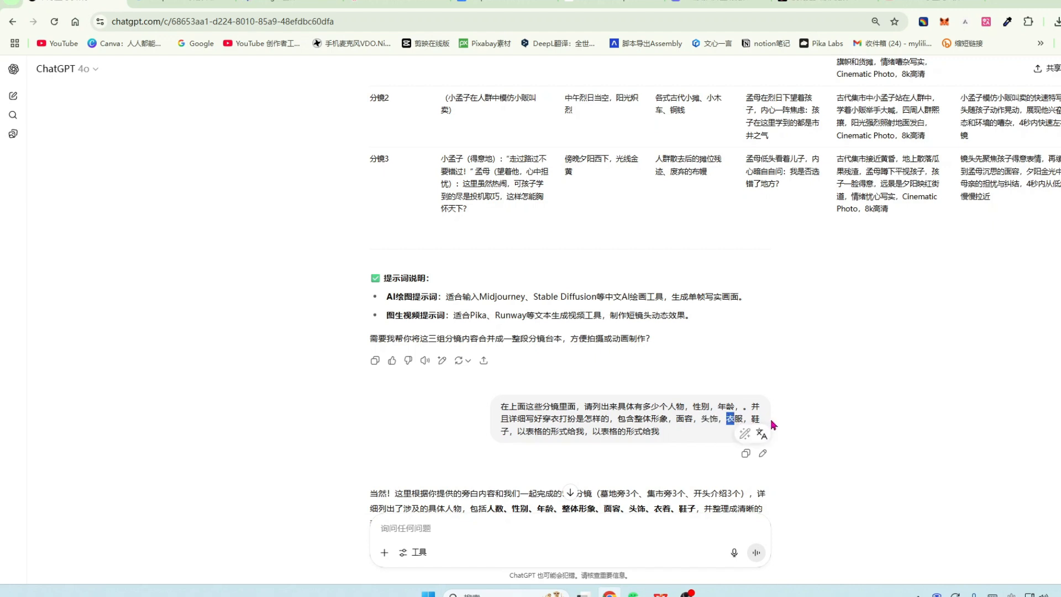
{"action": "left_click_drag", "start_coordinate": [519, 432], "coordinate": [585, 434]}
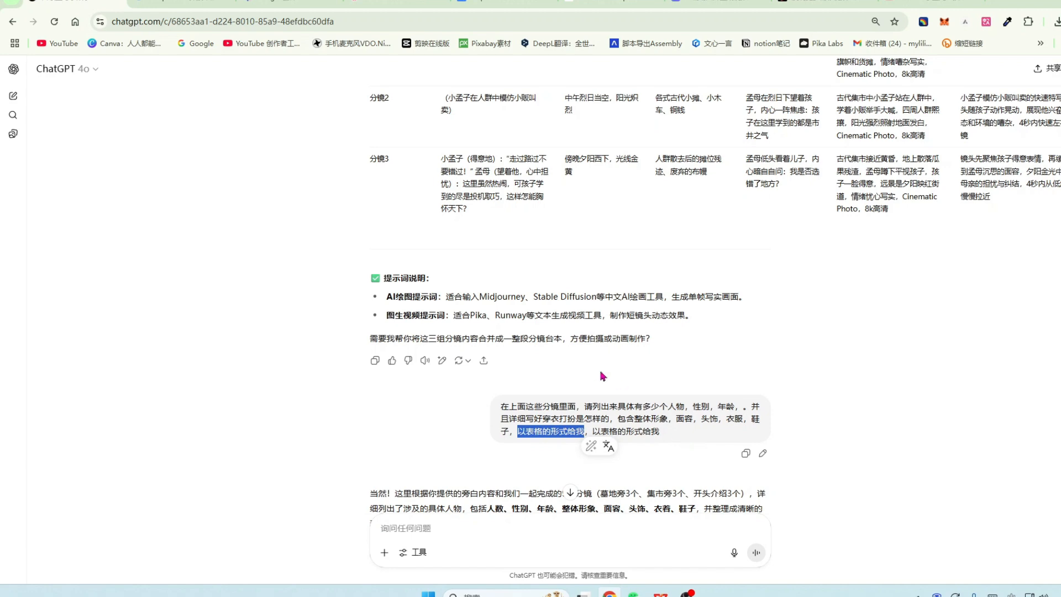
Read the introduction to the character reply, covering the 墓地旁, 集市旁 and 开头介绍 storyboard shots.
{"action": "scroll", "coordinate": [654, 353], "scroll_direction": "down", "scroll_amount": 7}
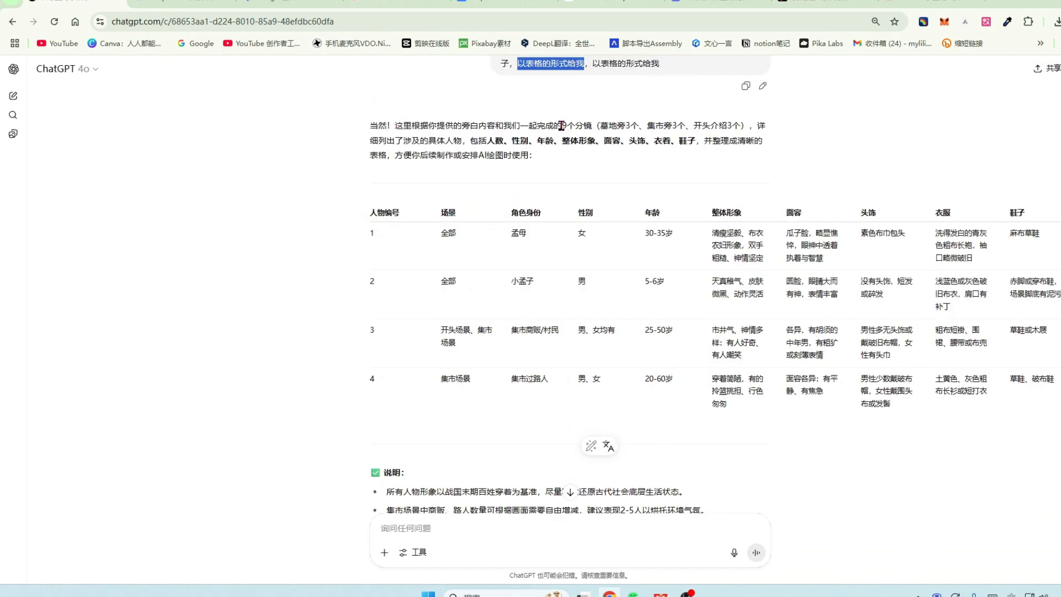
{"action": "left_click_drag", "start_coordinate": [562, 125], "coordinate": [592, 126]}
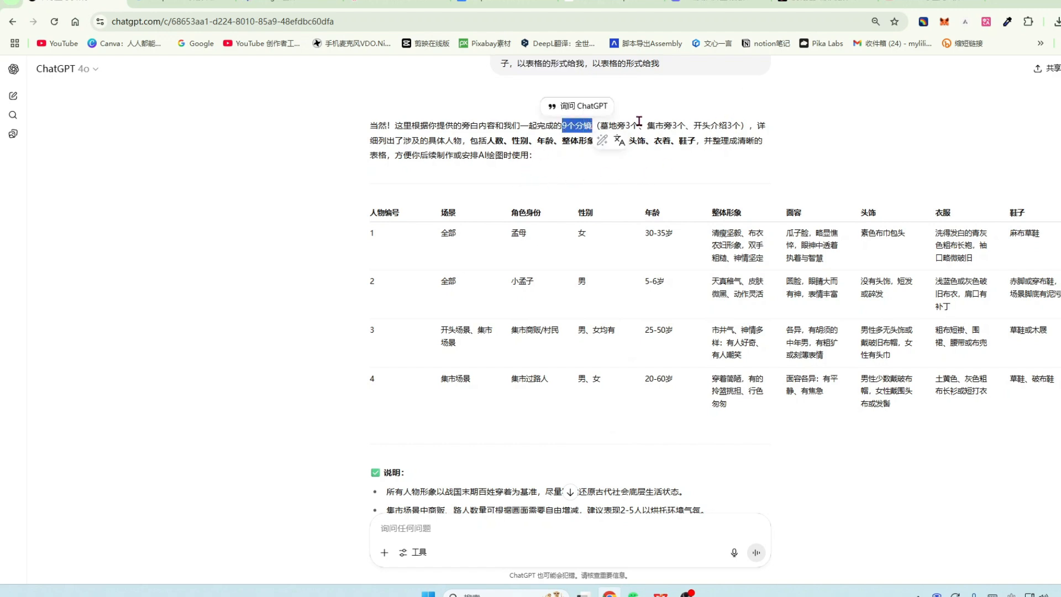
{"action": "left_click", "coordinate": [611, 123]}
{"action": "left_click_drag", "start_coordinate": [606, 124], "coordinate": [615, 125]}
{"action": "left_click", "coordinate": [656, 125]}
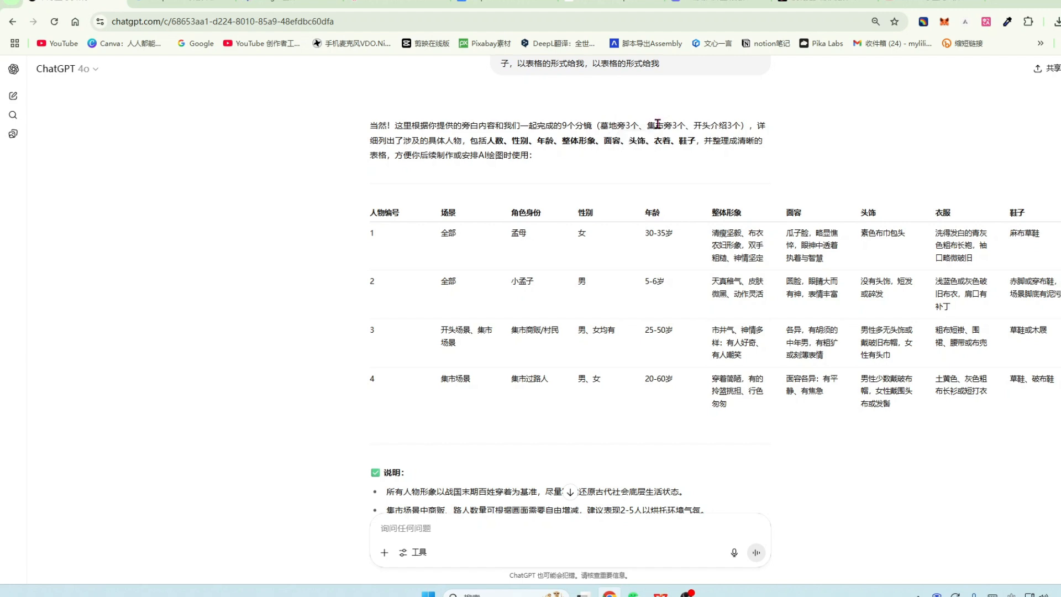
{"action": "double_click", "coordinate": [699, 127]}
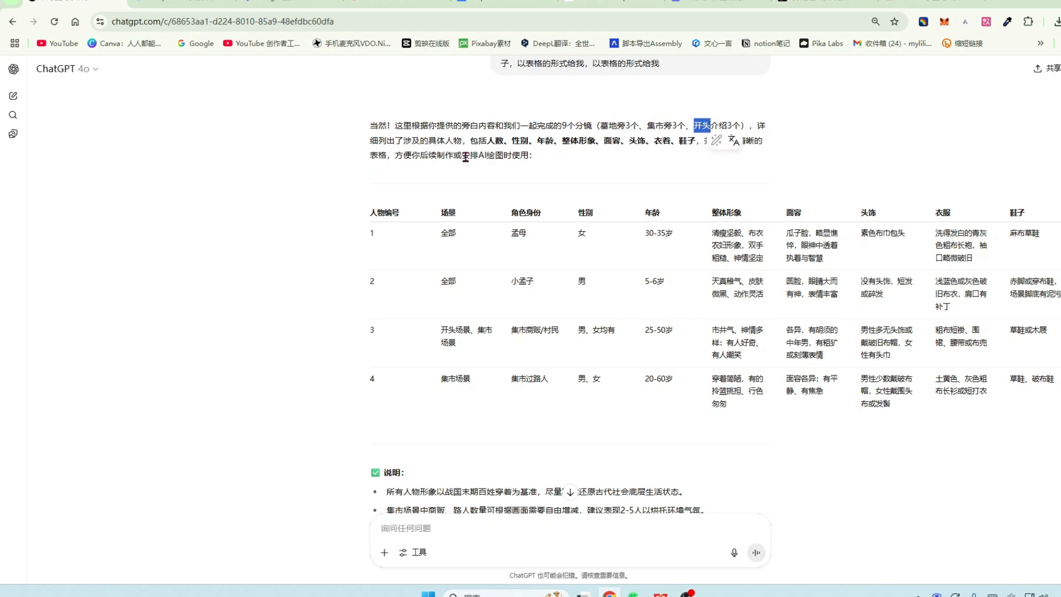
{"action": "left_click", "coordinate": [581, 156]}
{"action": "scroll", "coordinate": [427, 215], "scroll_direction": "down", "scroll_amount": 1}
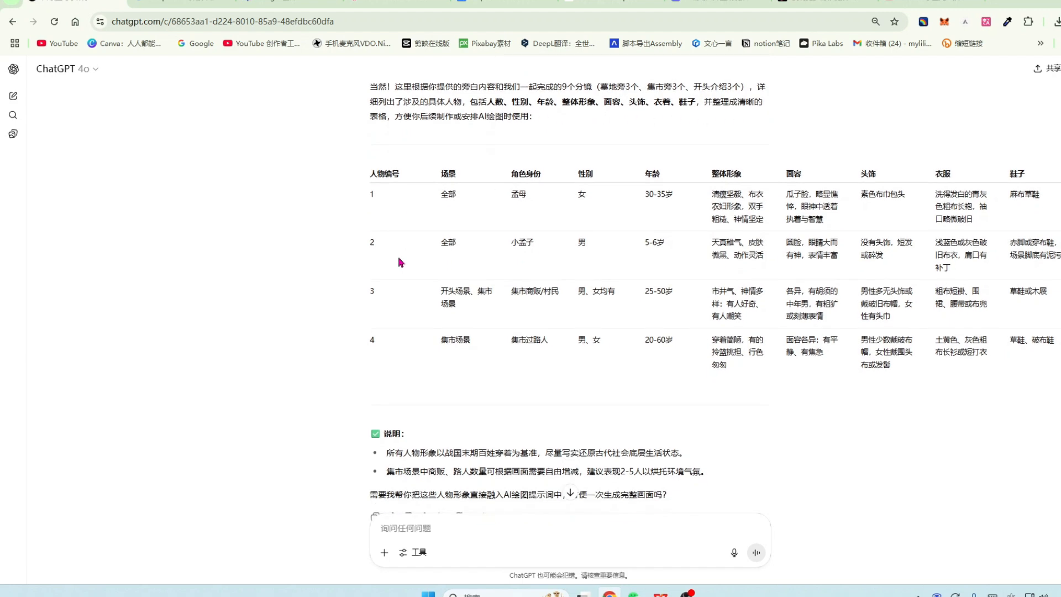
Review the roles 孟母, 小孟子, 集市商贩/村民 and 集市过路人 in the character table, along with the mother's and son's ages.
{"action": "double_click", "coordinate": [512, 155]}
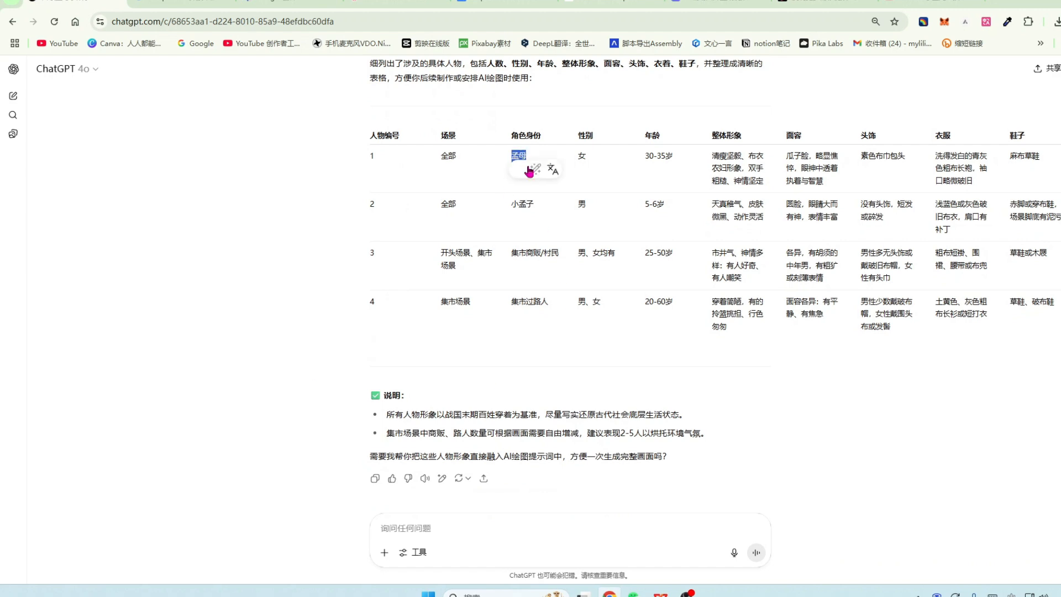
{"action": "double_click", "coordinate": [514, 204]}
{"action": "left_click_drag", "start_coordinate": [514, 262], "coordinate": [560, 256]}
{"action": "left_click_drag", "start_coordinate": [512, 308], "coordinate": [550, 304]}
{"action": "left_click_drag", "start_coordinate": [634, 154], "coordinate": [680, 156]}
{"action": "left_click_drag", "start_coordinate": [640, 202], "coordinate": [681, 206]}
{"action": "scroll", "coordinate": [673, 364], "scroll_direction": "up", "scroll_amount": 1}
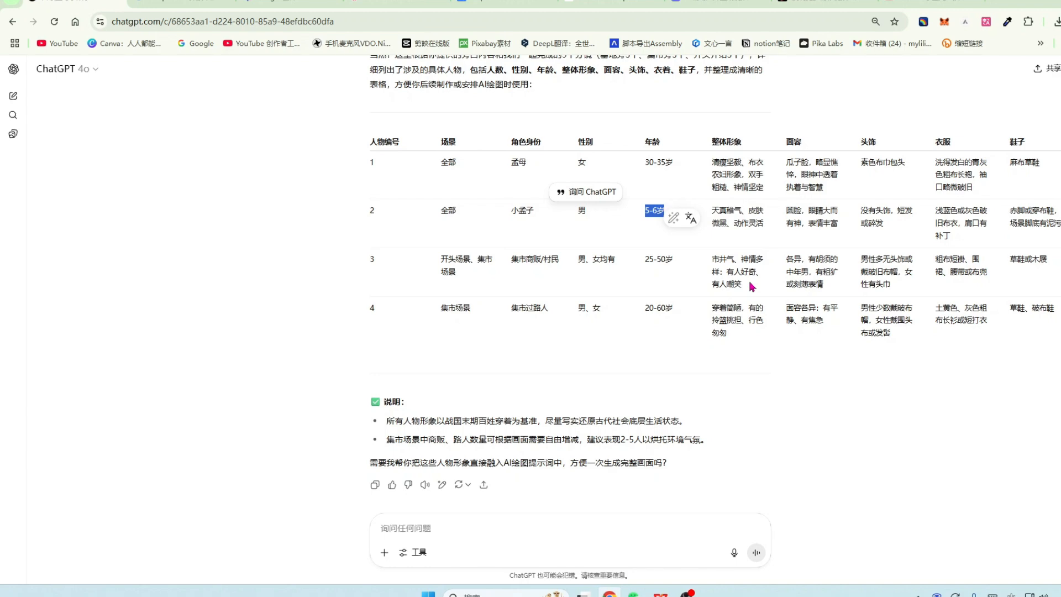
Switch to the character description document in WPS and compare its 35 岁女子 entry with the 孟母 row in ChatGPT's table.
{"action": "key", "text": "alt+Tab"}
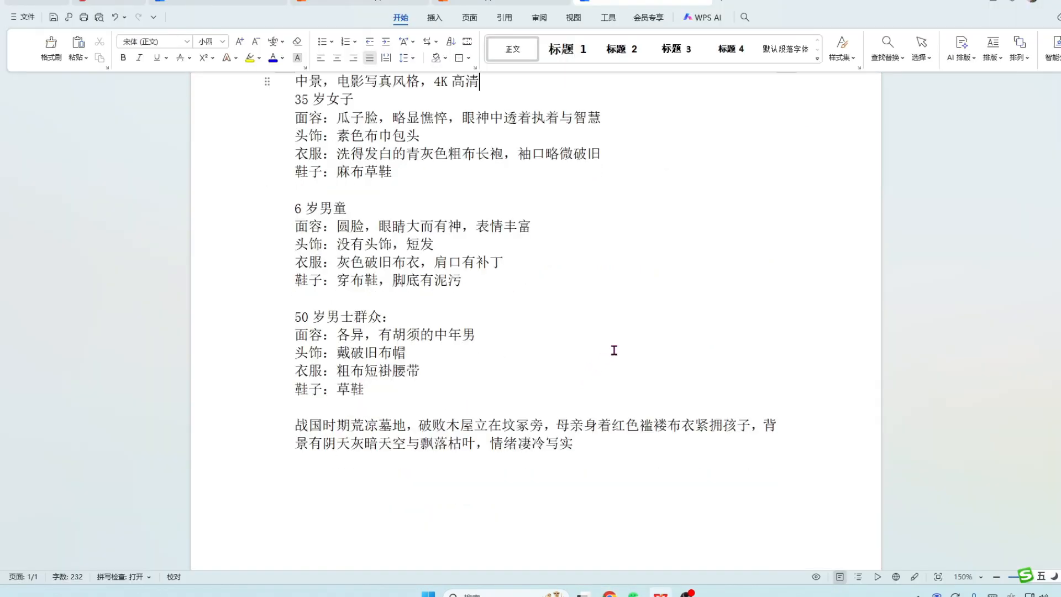
{"action": "scroll", "coordinate": [614, 351], "scroll_direction": "up", "scroll_amount": 1}
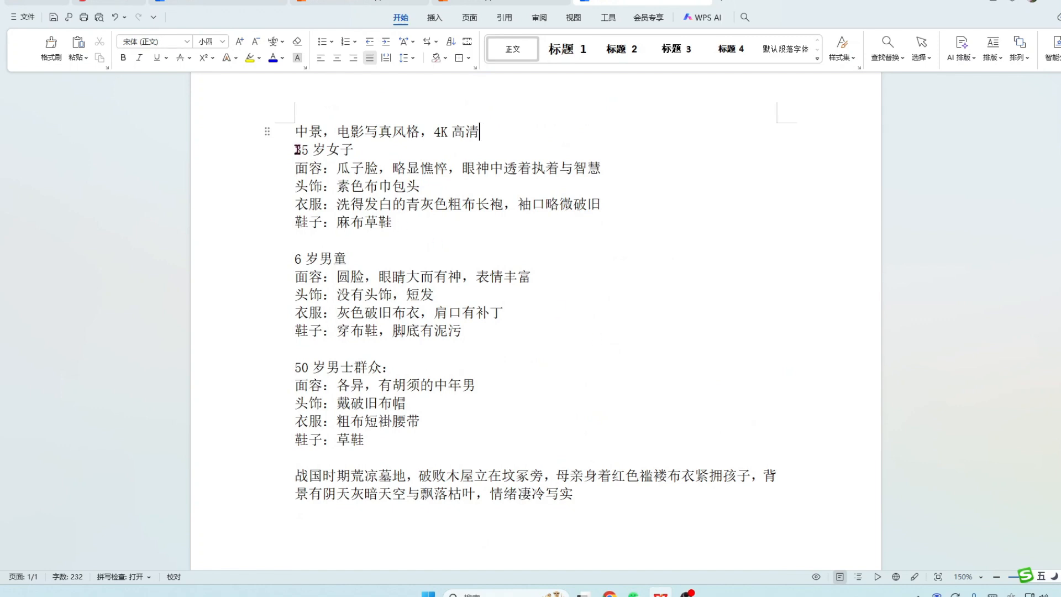
{"action": "left_click_drag", "start_coordinate": [297, 149], "coordinate": [326, 150]}
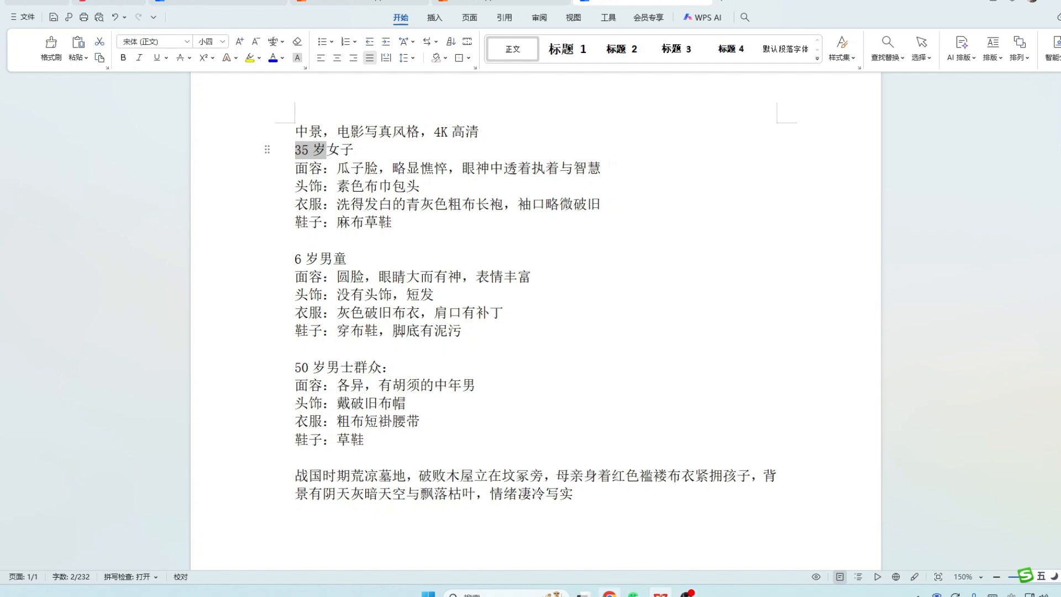
{"action": "left_click", "coordinate": [624, 583]}
{"action": "left_click_drag", "start_coordinate": [510, 163], "coordinate": [527, 163]}
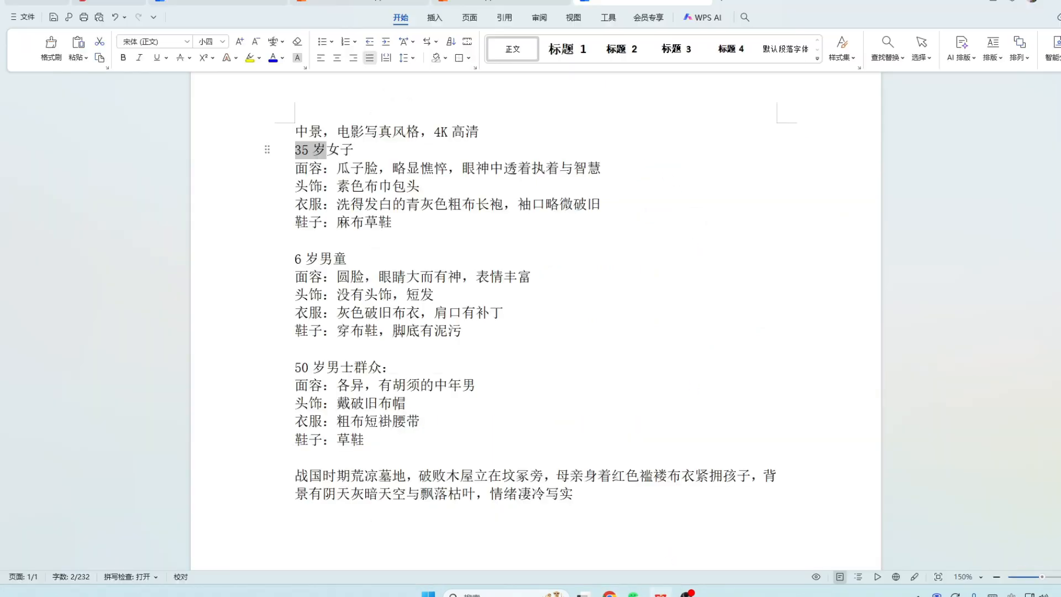
Examine the 35 岁女子 entry's 面容, 头饰, 衣服 and 鞋子 fields in the WPS document, including the 瓜子脸 detail.
{"action": "left_click", "coordinate": [661, 592]}
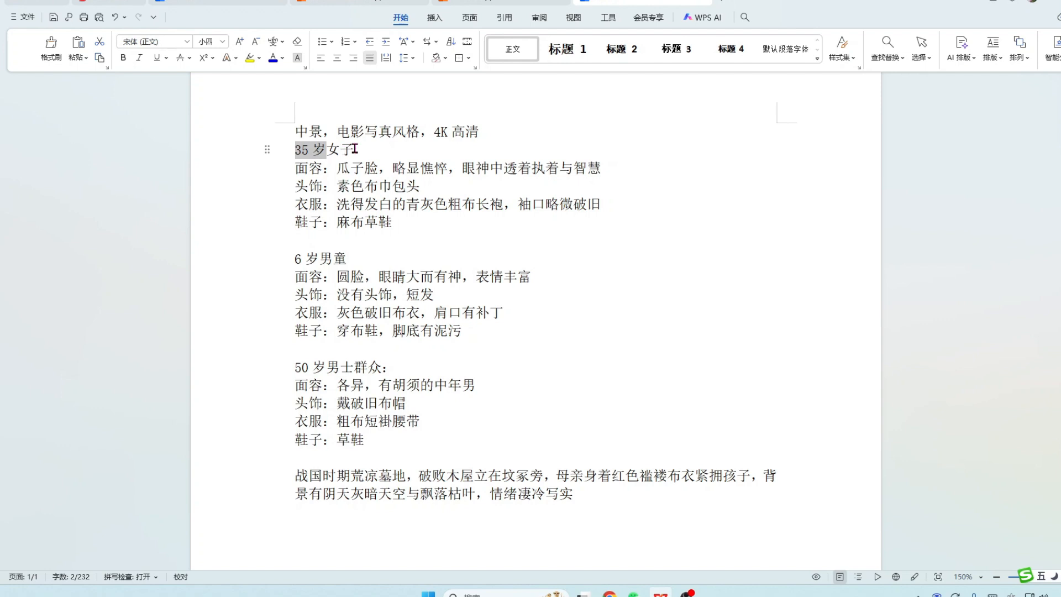
{"action": "double_click", "coordinate": [298, 170]}
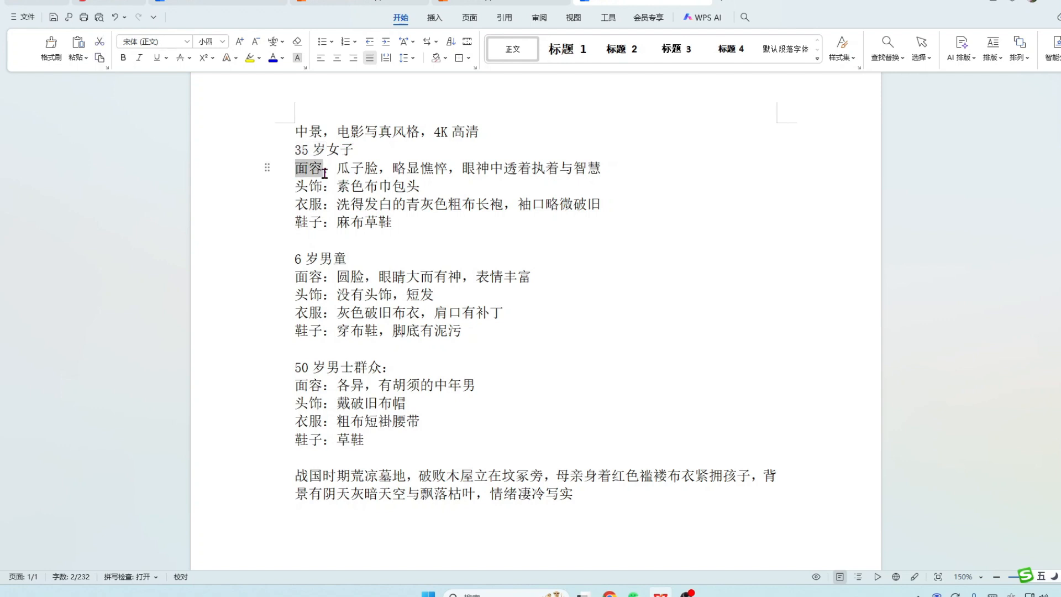
{"action": "double_click", "coordinate": [299, 188]}
{"action": "double_click", "coordinate": [300, 203]}
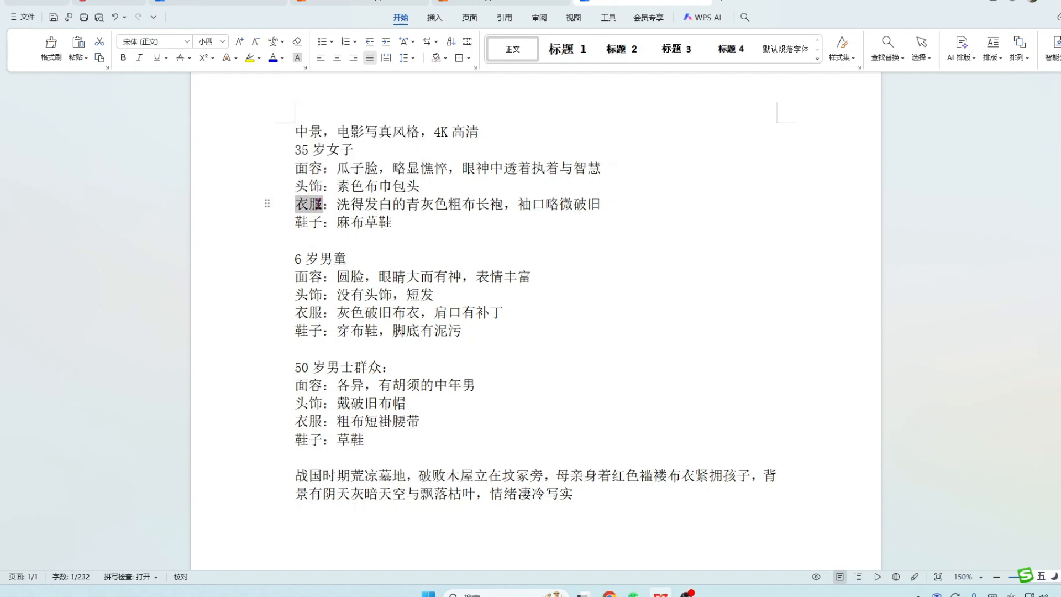
{"action": "double_click", "coordinate": [316, 222]}
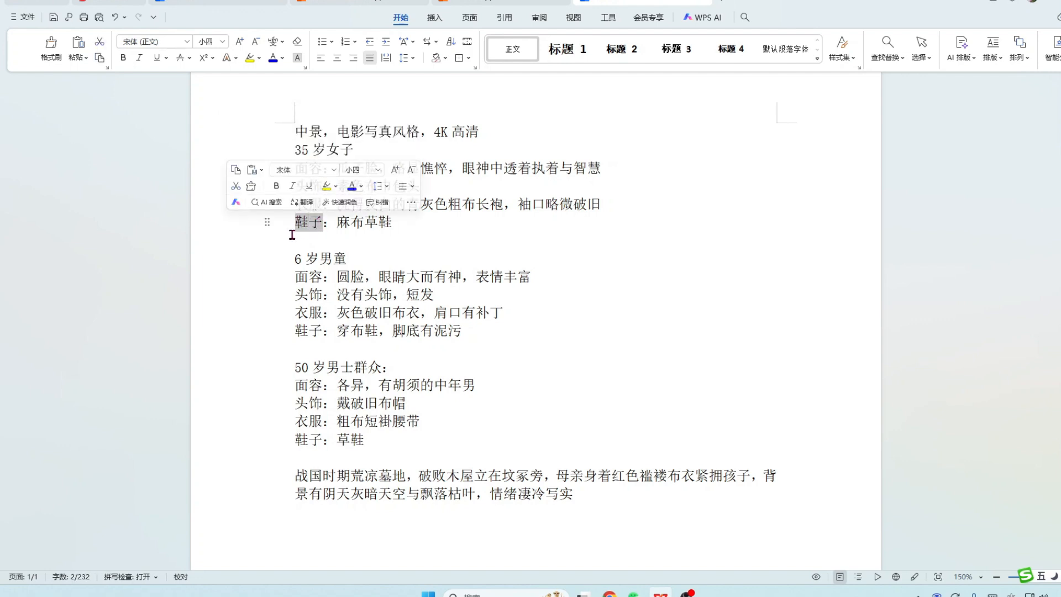
{"action": "left_click", "coordinate": [442, 237]}
{"action": "left_click", "coordinate": [336, 168]}
{"action": "left_click_drag", "start_coordinate": [336, 167], "coordinate": [379, 168]}
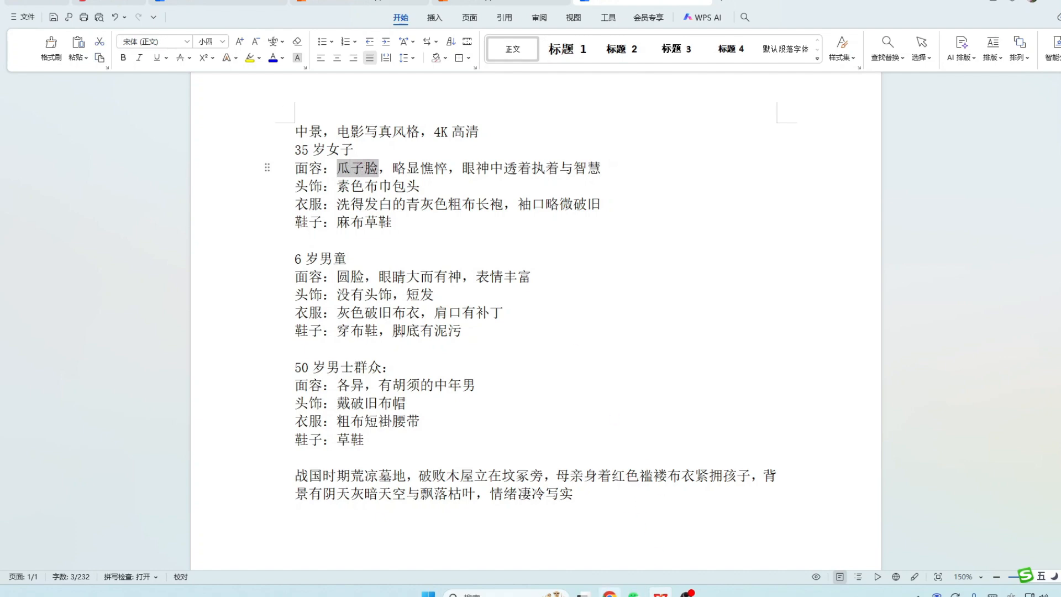
Switch to ChatGPT and review the face, headwear, clothes and shoes descriptions in the 孟母 row.
{"action": "left_click", "coordinate": [610, 594]}
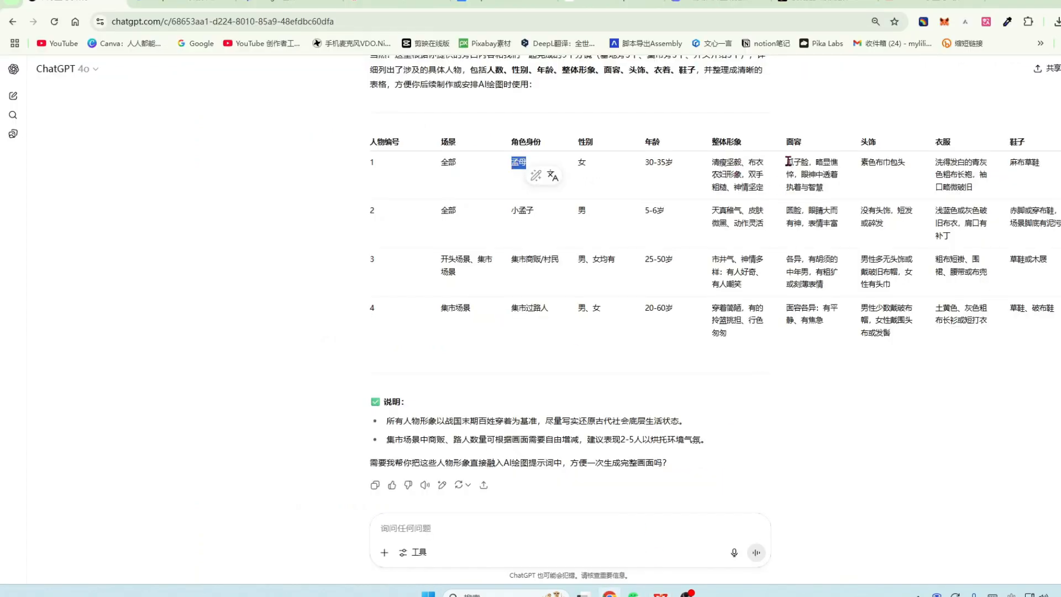
{"action": "left_click_drag", "start_coordinate": [788, 162], "coordinate": [825, 189]}
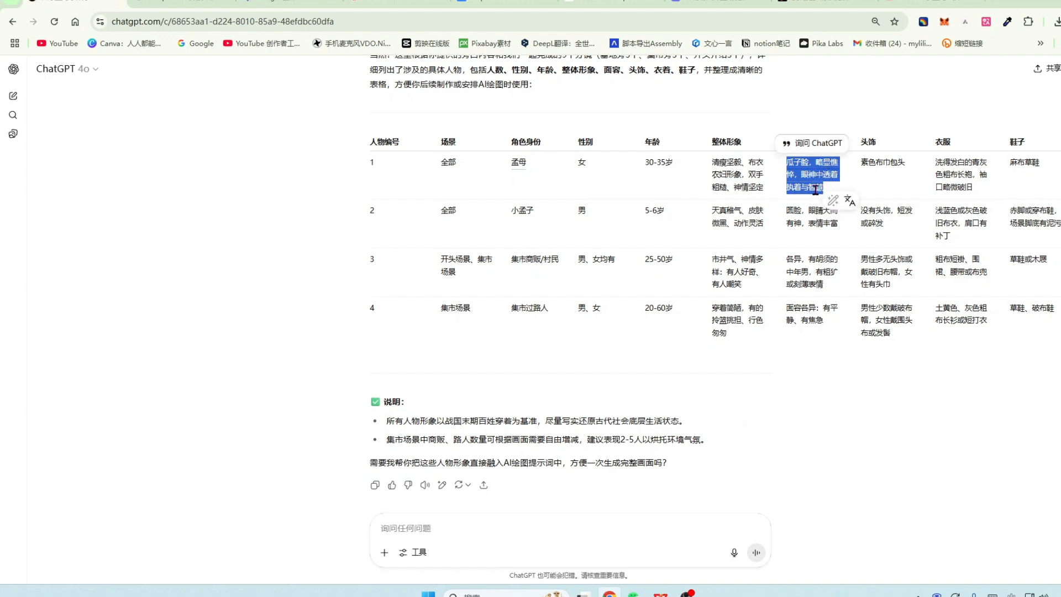
{"action": "left_click_drag", "start_coordinate": [862, 162], "coordinate": [909, 167]}
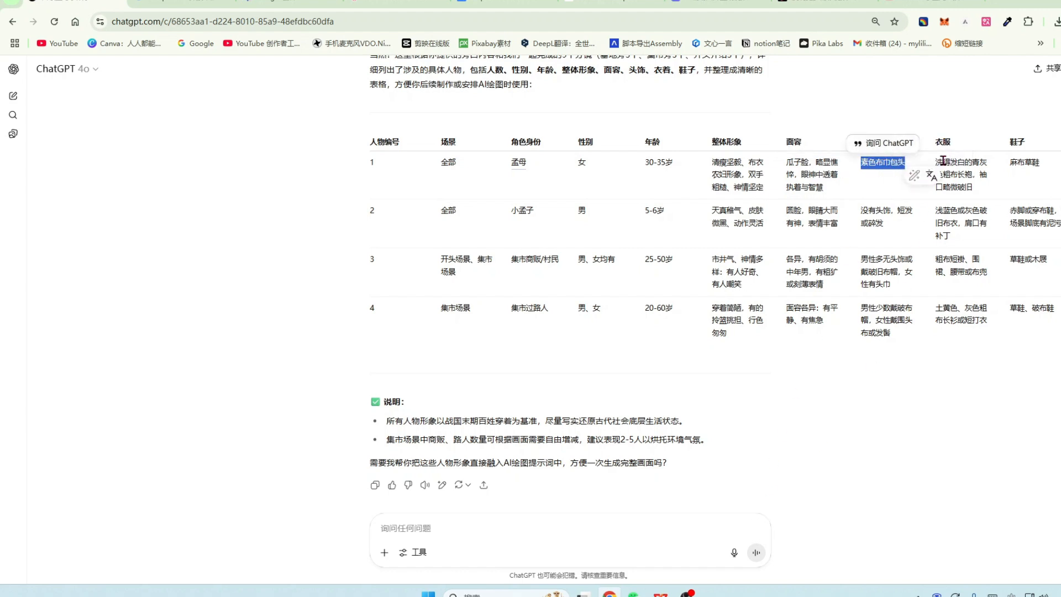
{"action": "left_click_drag", "start_coordinate": [944, 160], "coordinate": [1040, 164]}
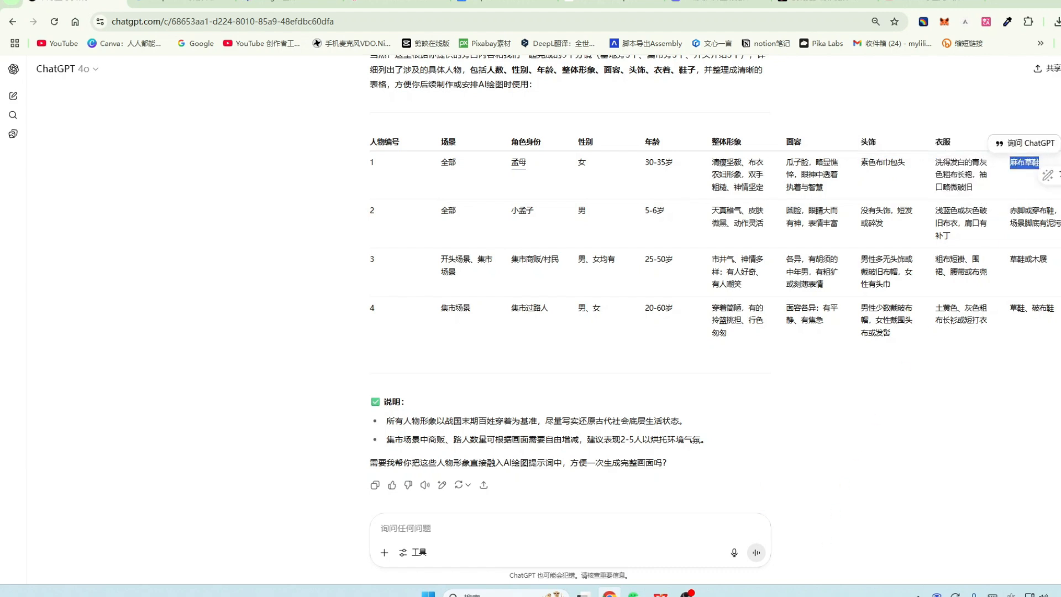
Return to the WPS document and check the 35 岁女子 descriptions field by field against the 孟母 row.
{"action": "left_click", "coordinate": [661, 595]}
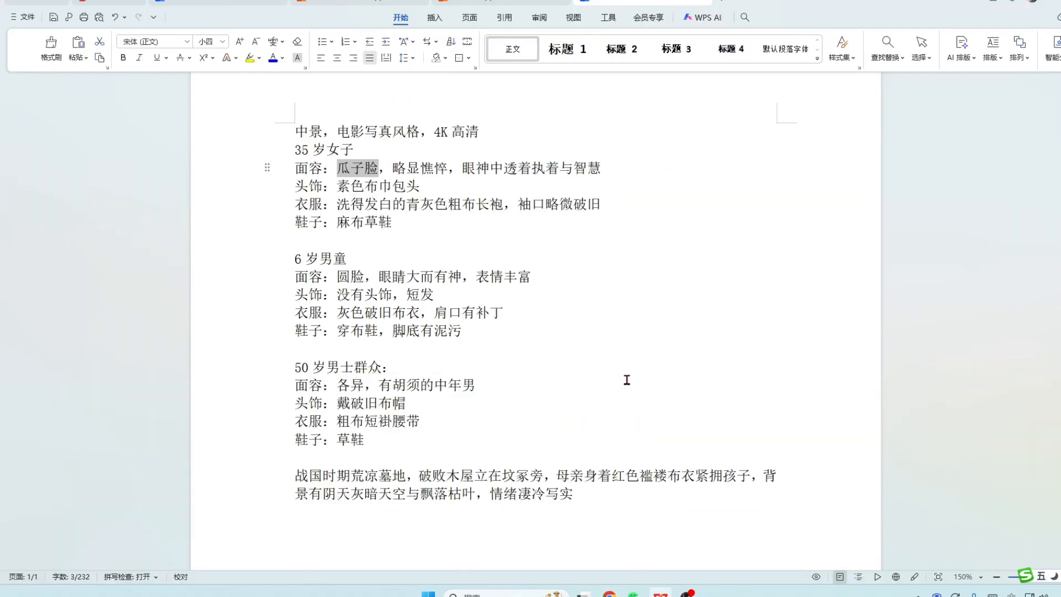
{"action": "left_click_drag", "start_coordinate": [336, 169], "coordinate": [602, 167]}
{"action": "left_click_drag", "start_coordinate": [338, 186], "coordinate": [419, 183]}
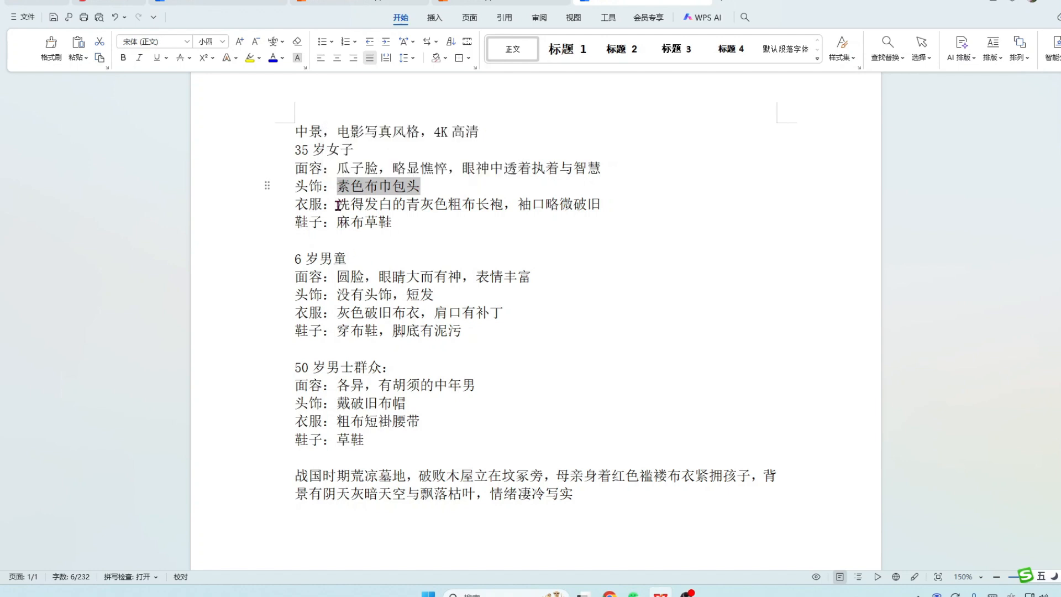
{"action": "left_click_drag", "start_coordinate": [337, 205], "coordinate": [392, 222]}
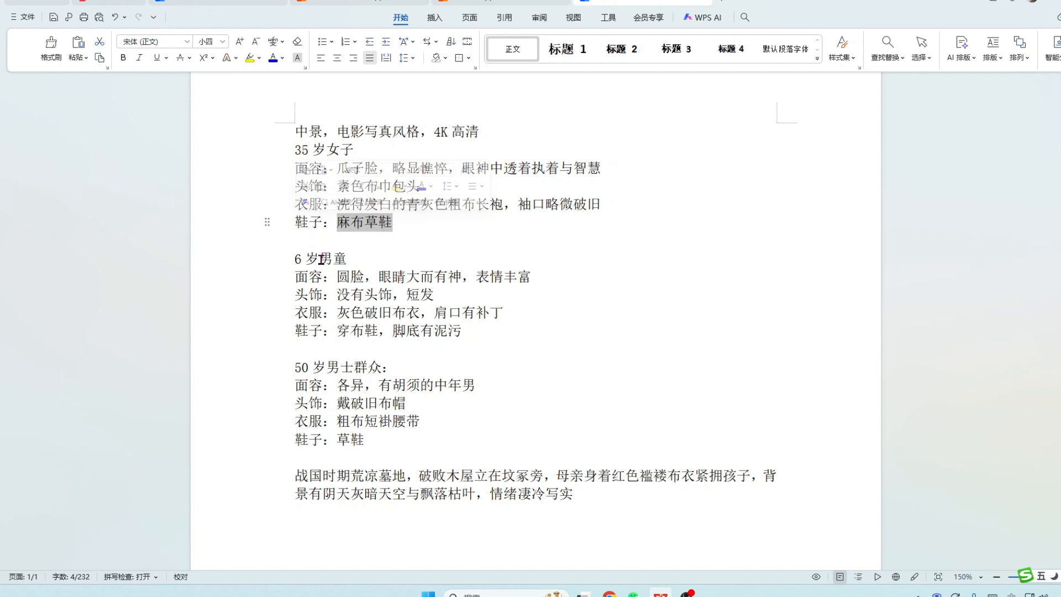
Compare the face description of the 6 岁男童 entry with the 小孟子 row in ChatGPT's table.
{"action": "double_click", "coordinate": [321, 259]}
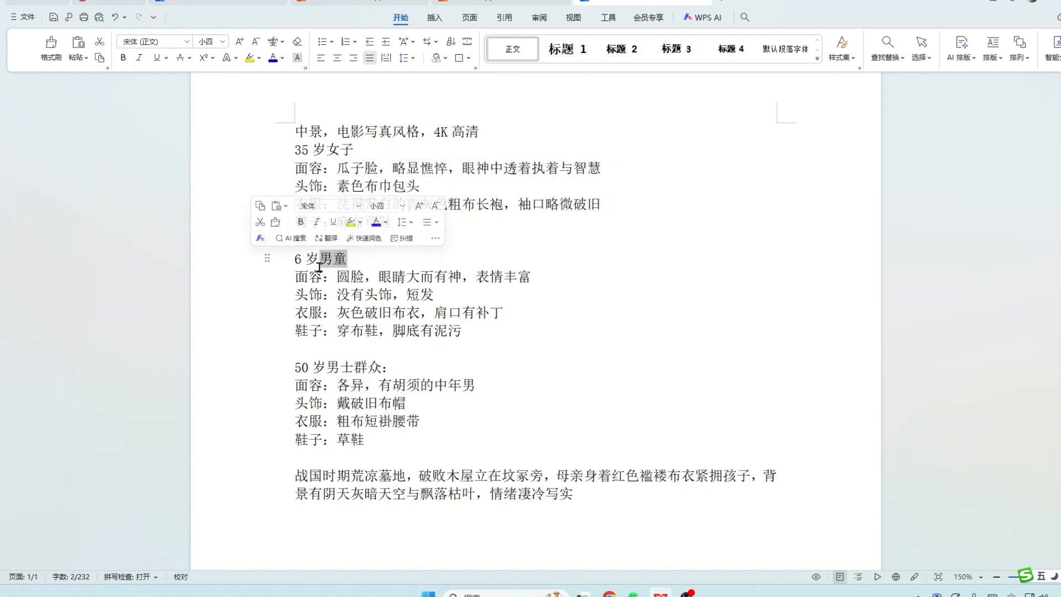
{"action": "left_click_drag", "start_coordinate": [324, 276], "coordinate": [379, 276]}
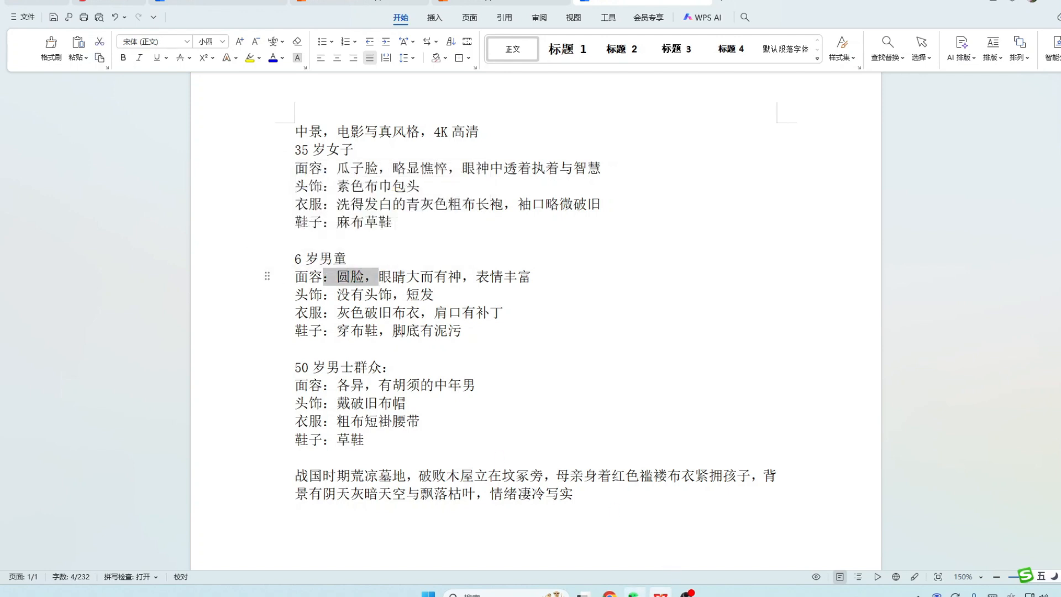
{"action": "left_click", "coordinate": [609, 594]}
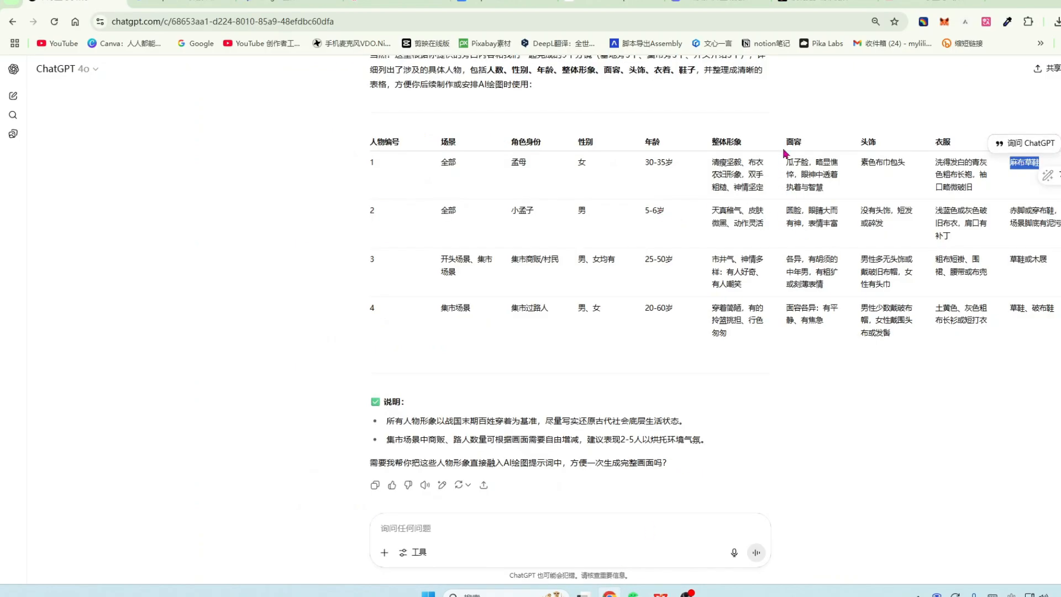
{"action": "left_click_drag", "start_coordinate": [787, 211], "coordinate": [837, 211]}
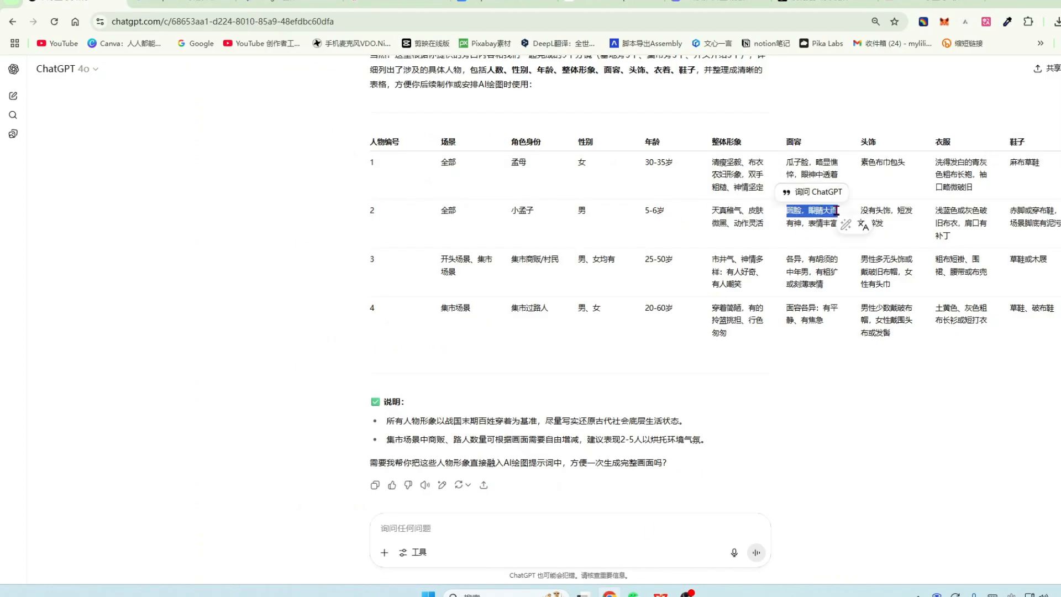
{"action": "left_click", "coordinate": [899, 213]}
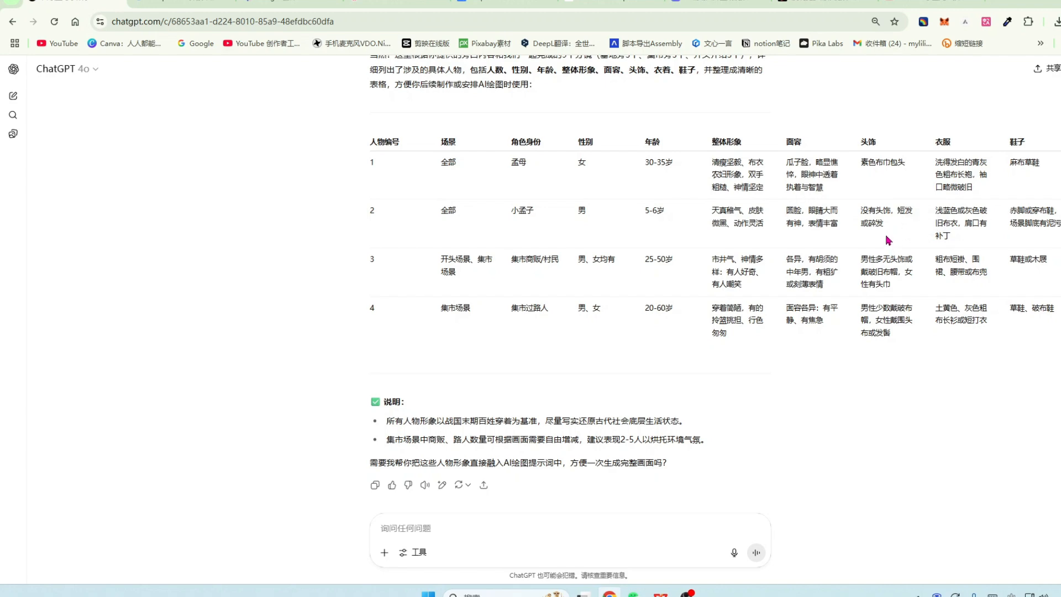
Copy 小孟子's headwear text 没有头饰，短发或碎发 from ChatGPT's table and paste it after the 6 岁男童 entry's 头饰 text in WPS.
{"action": "left_click_drag", "start_coordinate": [860, 210], "coordinate": [893, 228]}
{"action": "key", "text": "ctrl+c"}
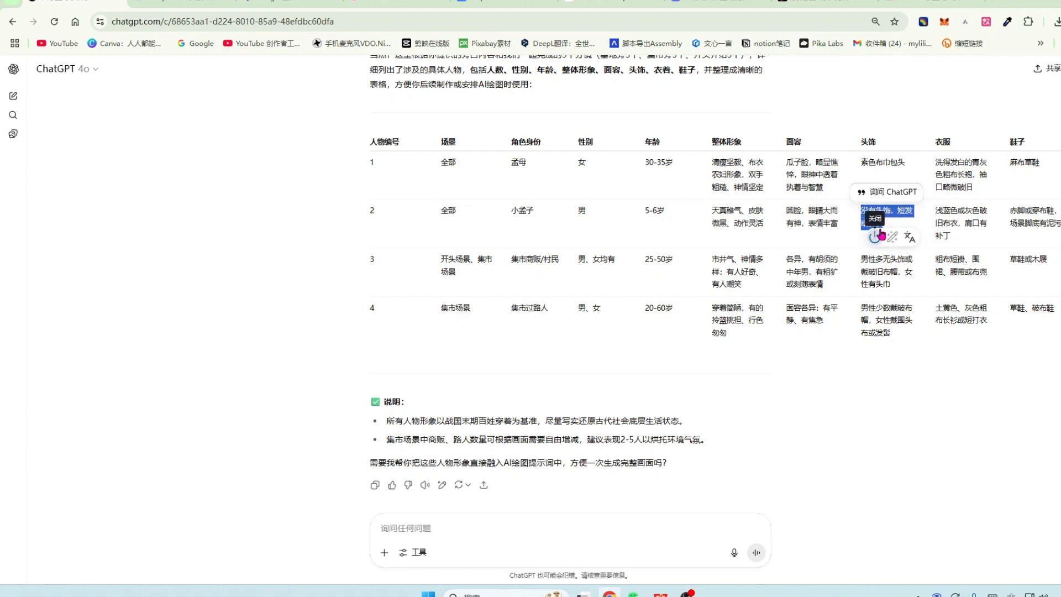
{"action": "left_click", "coordinate": [661, 593]}
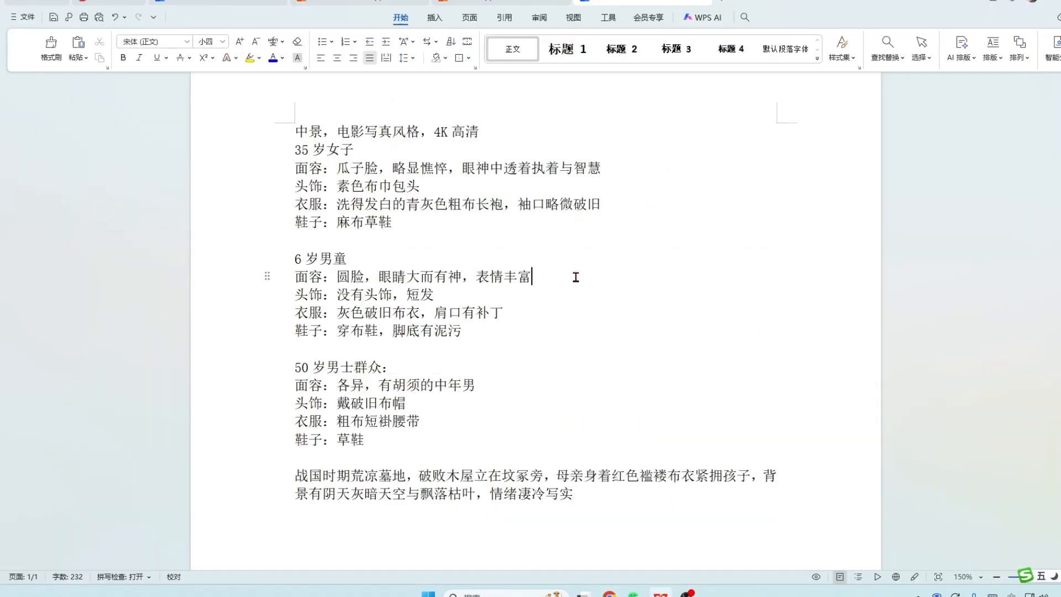
{"action": "left_click", "coordinate": [576, 277]}
{"action": "key", "text": "ctrl+v"}
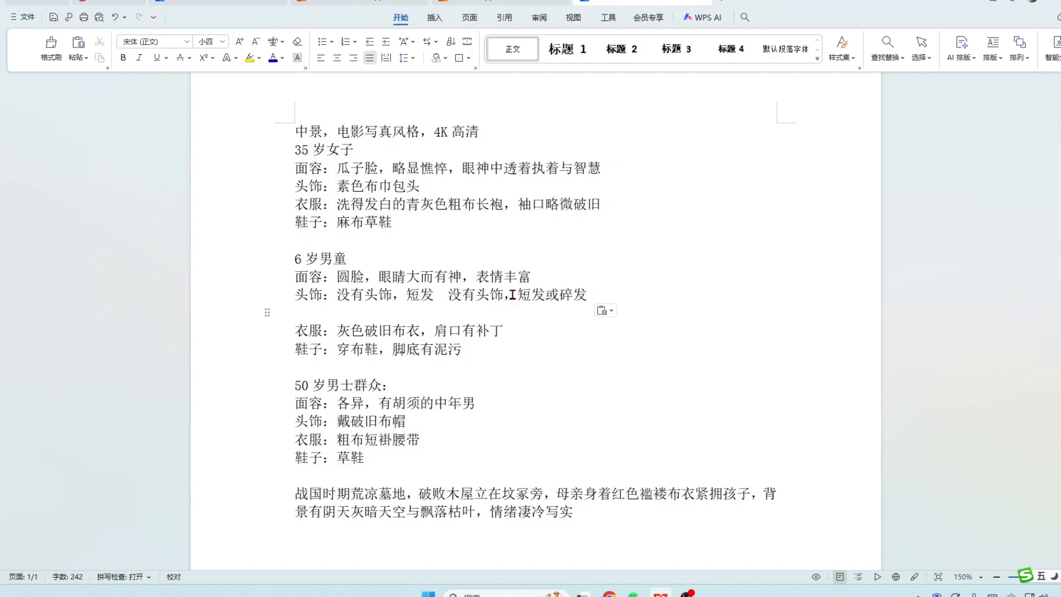
Delete the duplicated 没有头饰， and the remaining pasted text 短发或碎发 from the 6 岁男童 entry's 头饰 line.
{"action": "left_click_drag", "start_coordinate": [446, 295], "coordinate": [515, 292]}
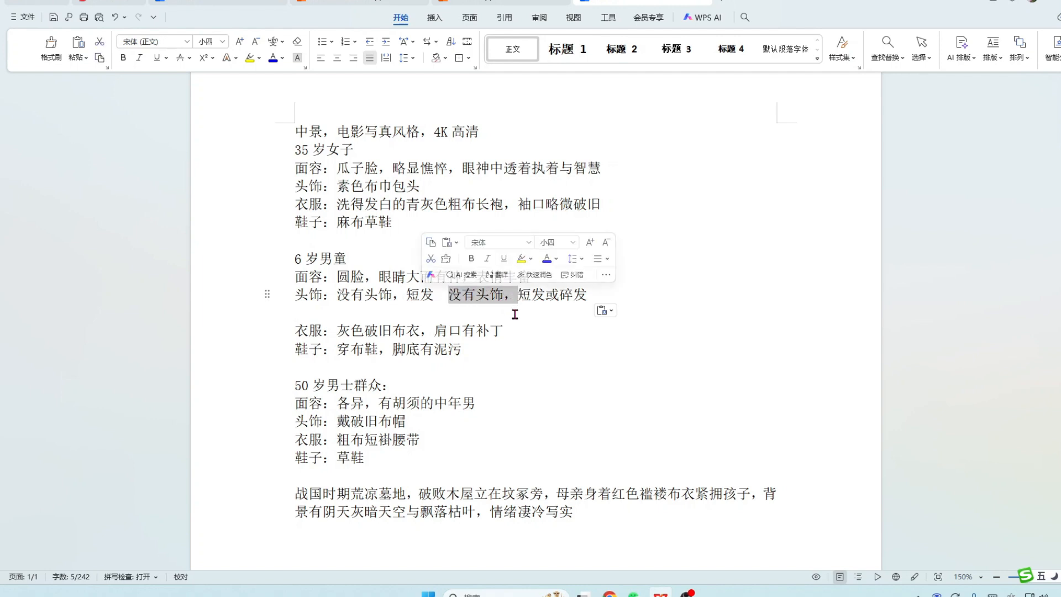
{"action": "key", "text": "Delete"}
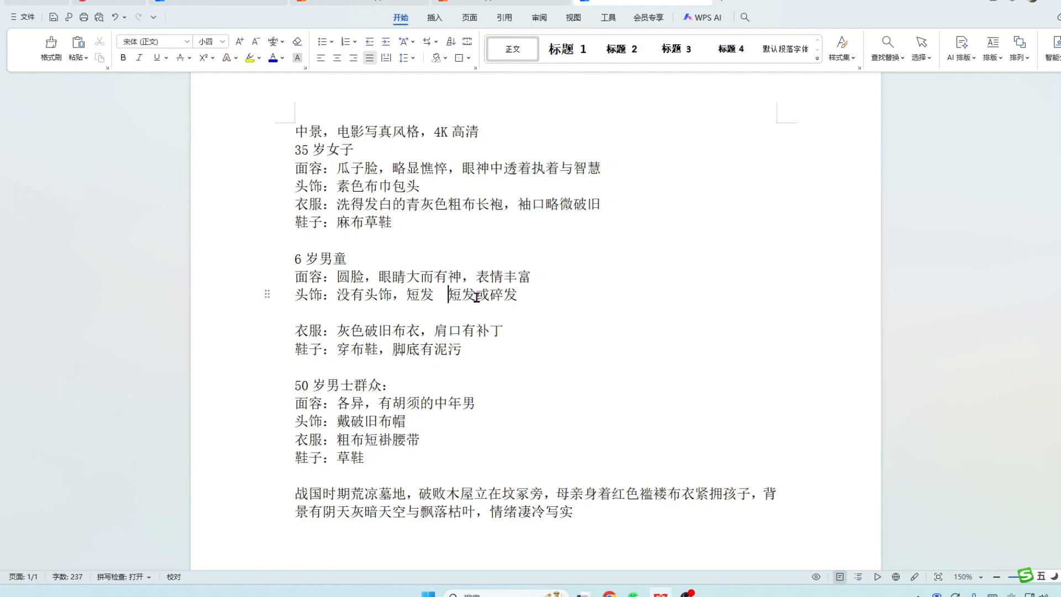
{"action": "left_click_drag", "start_coordinate": [476, 297], "coordinate": [560, 311]}
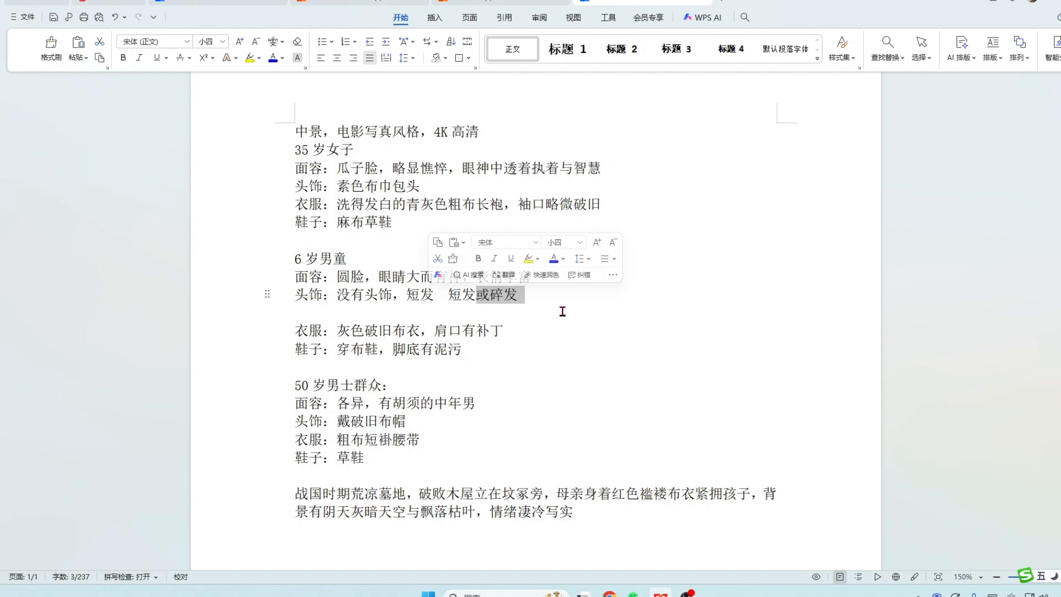
{"action": "key", "text": "BackSpace"}
{"action": "key", "text": "BackSpace"}
{"action": "key", "text": "BackSpace"}
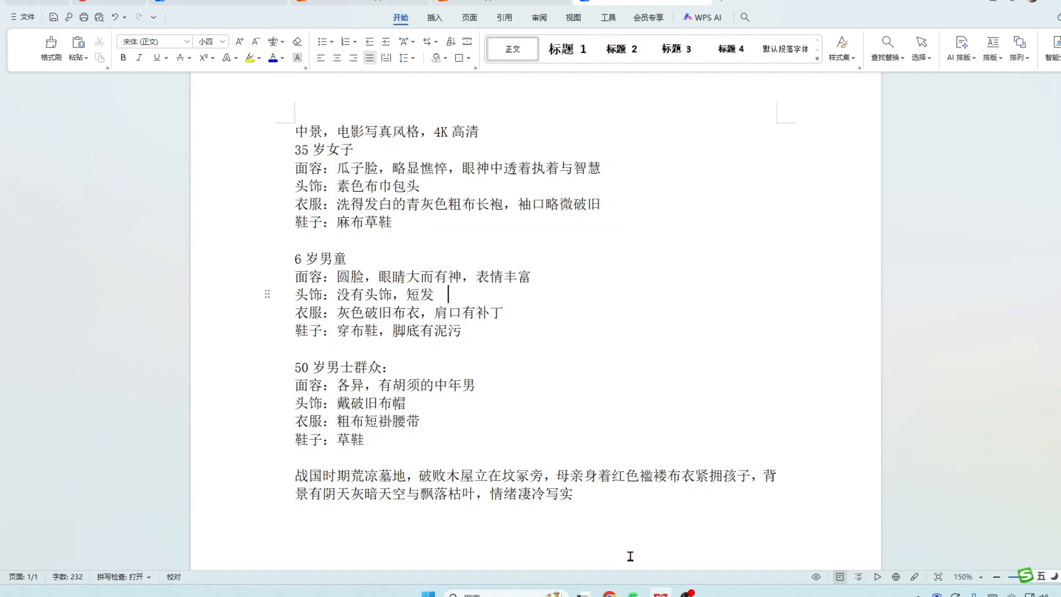
Switch to ChatGPT and examine the clothes description in the 小孟子 row, focusing on the 浅蓝色 option.
{"action": "left_click", "coordinate": [610, 594]}
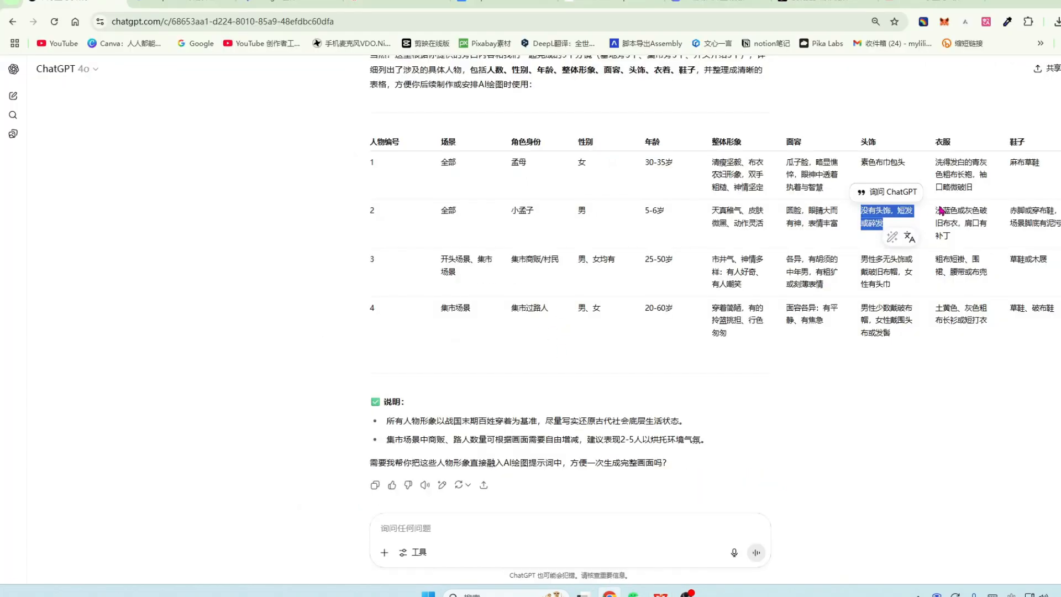
{"action": "left_click_drag", "start_coordinate": [936, 211], "coordinate": [948, 211]}
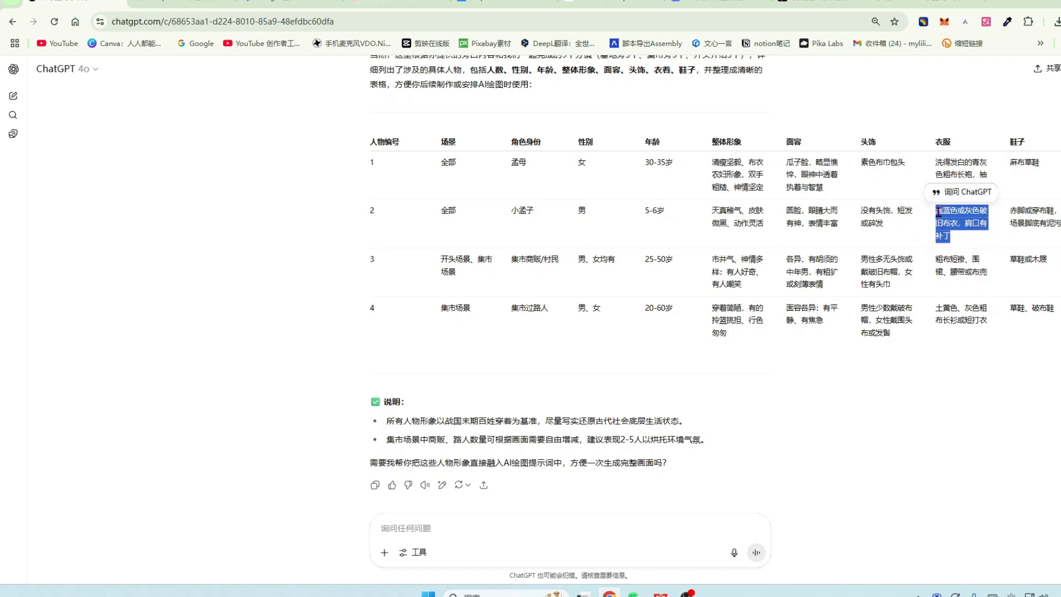
{"action": "left_click_drag", "start_coordinate": [939, 212], "coordinate": [962, 211]}
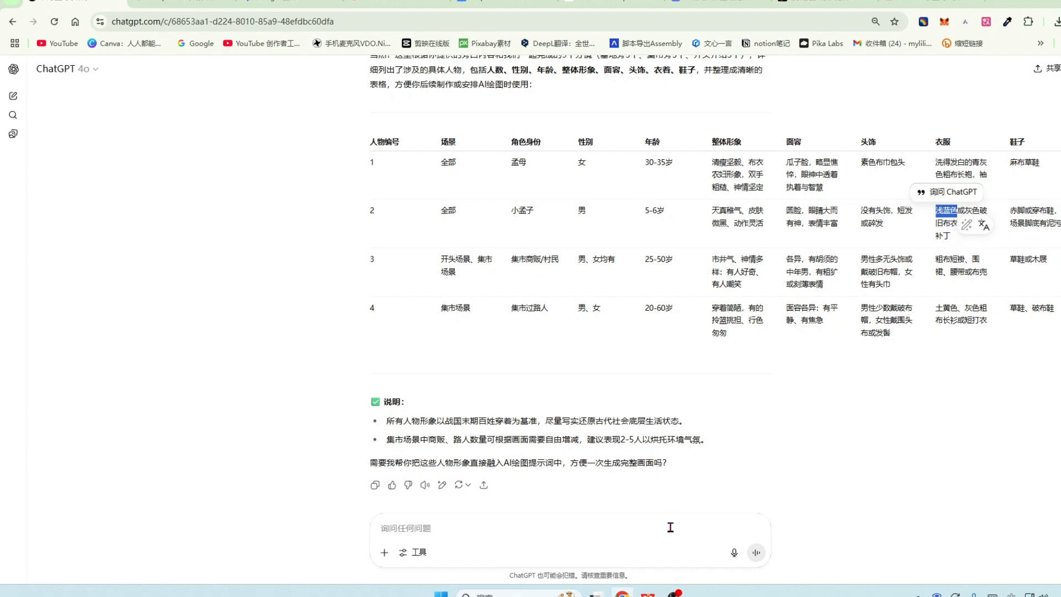
Switch to the WPS document and review the 50 岁男士群众 entry's face, headwear, clothes and shoes descriptions.
{"action": "left_click", "coordinate": [648, 594]}
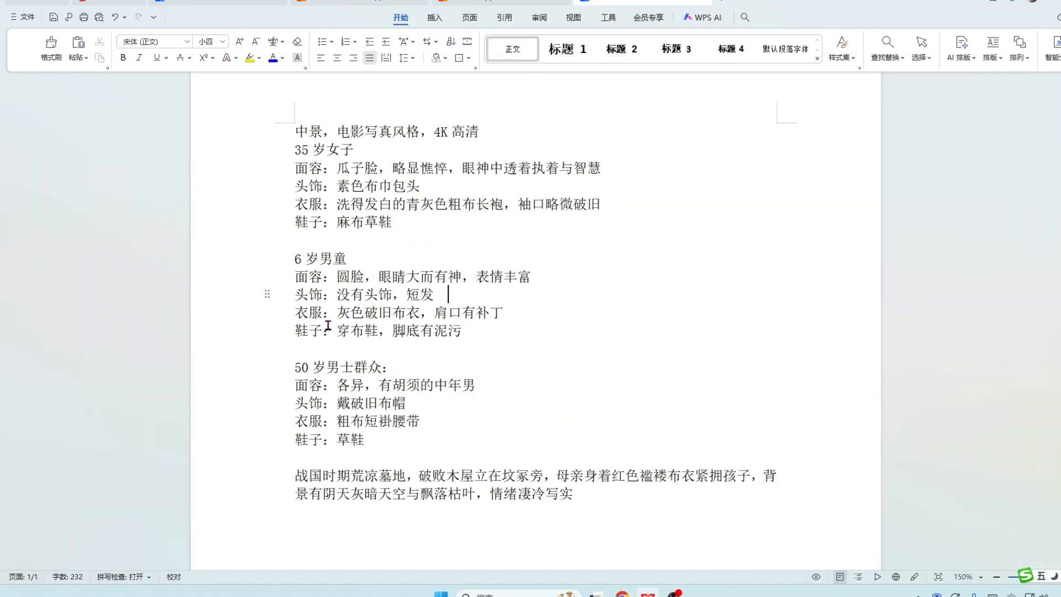
{"action": "scroll", "coordinate": [325, 277], "scroll_direction": "down", "scroll_amount": 2}
{"action": "double_click", "coordinate": [356, 267]}
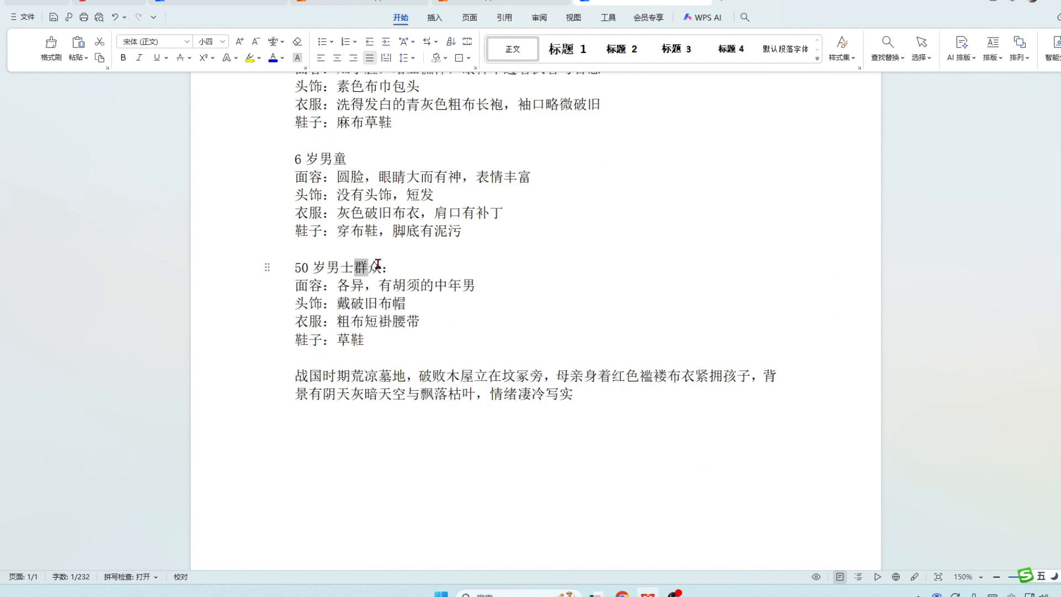
{"action": "left_click", "coordinate": [339, 284]}
{"action": "double_click", "coordinate": [344, 285]}
{"action": "left_click_drag", "start_coordinate": [379, 286], "coordinate": [481, 286]}
{"action": "left_click", "coordinate": [337, 303]}
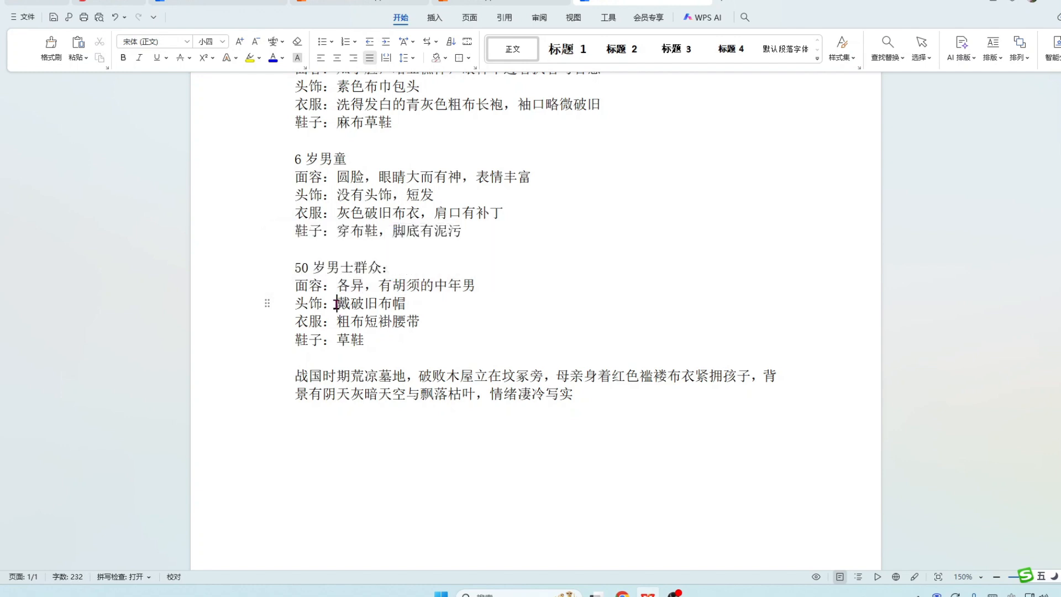
{"action": "left_click_drag", "start_coordinate": [336, 303], "coordinate": [405, 303]}
{"action": "left_click_drag", "start_coordinate": [337, 321], "coordinate": [393, 321]}
{"action": "left_click_drag", "start_coordinate": [338, 340], "coordinate": [363, 340]}
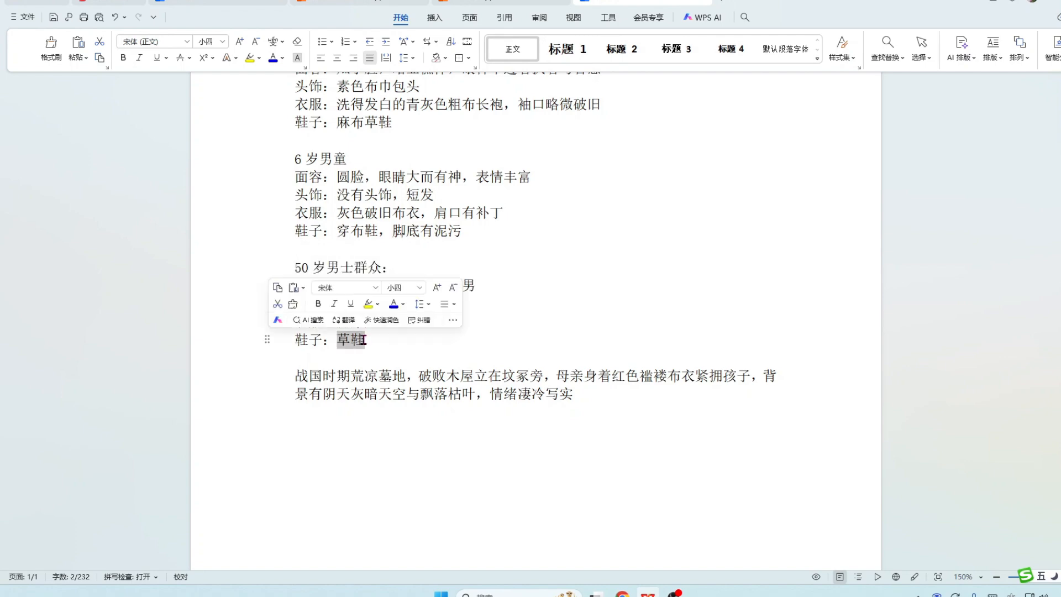
Look over the whole character block from the 中景，电影写真风格，4K 高清 line through the 50 岁男士群众 shoes, down to the scene paragraph.
{"action": "scroll", "coordinate": [517, 305], "scroll_direction": "up", "scroll_amount": 3}
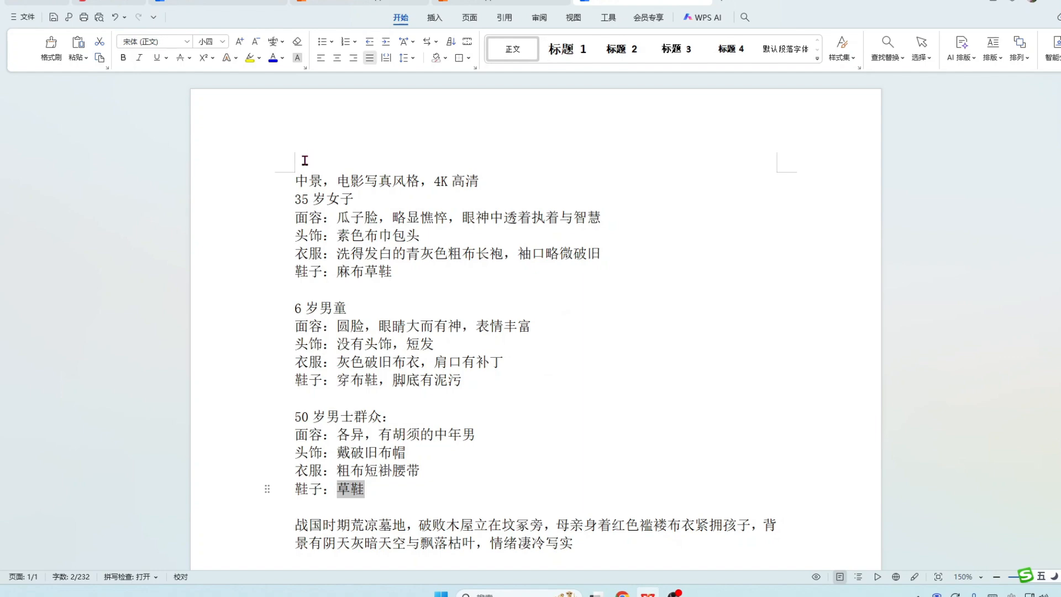
{"action": "left_click_drag", "start_coordinate": [296, 181], "coordinate": [374, 488]}
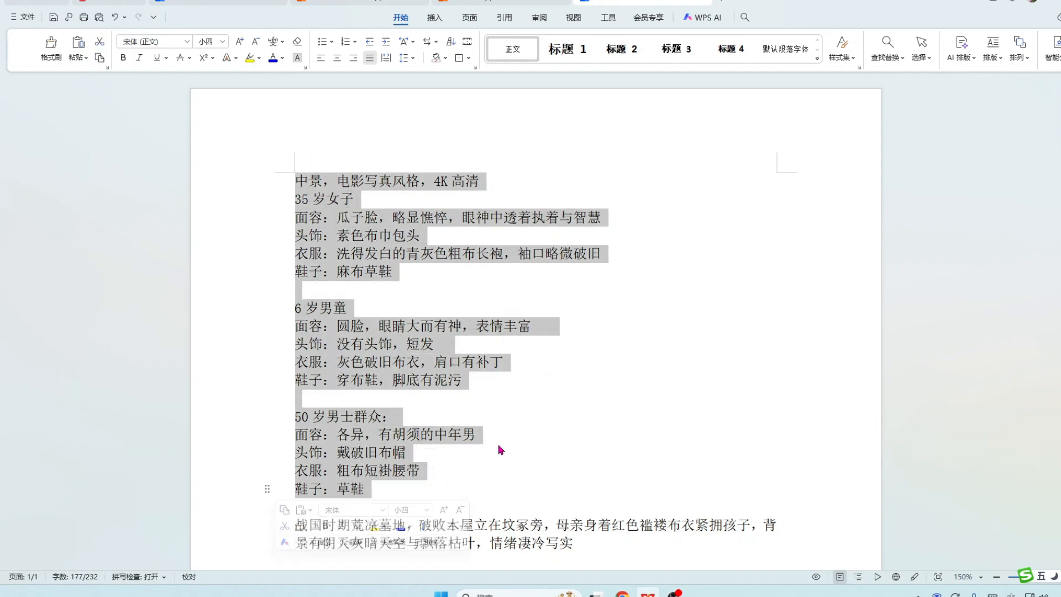
{"action": "left_click", "coordinate": [480, 472]}
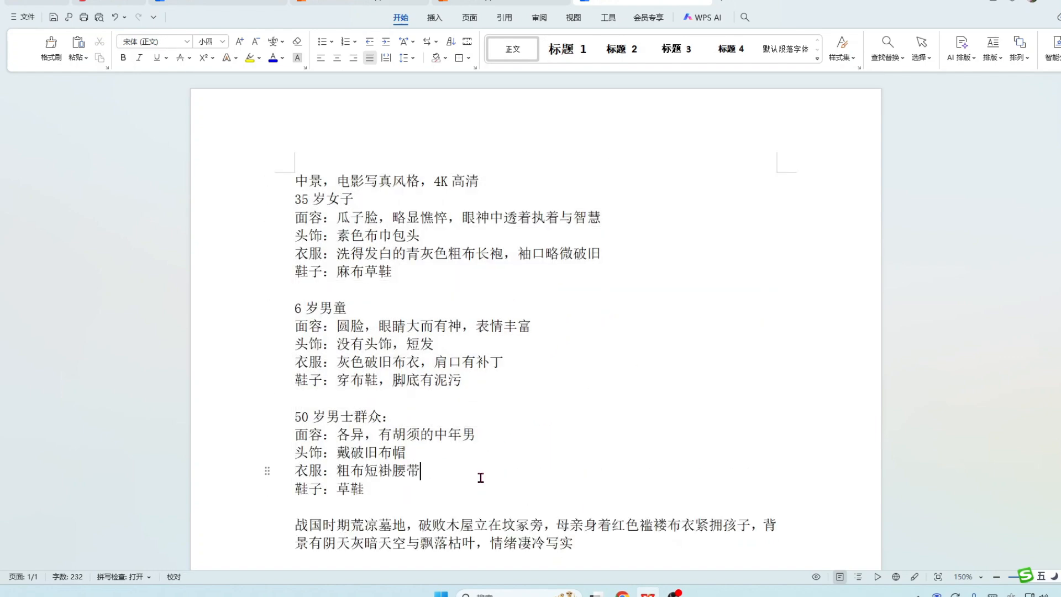
{"action": "scroll", "coordinate": [402, 345], "scroll_direction": "down", "scroll_amount": 4}
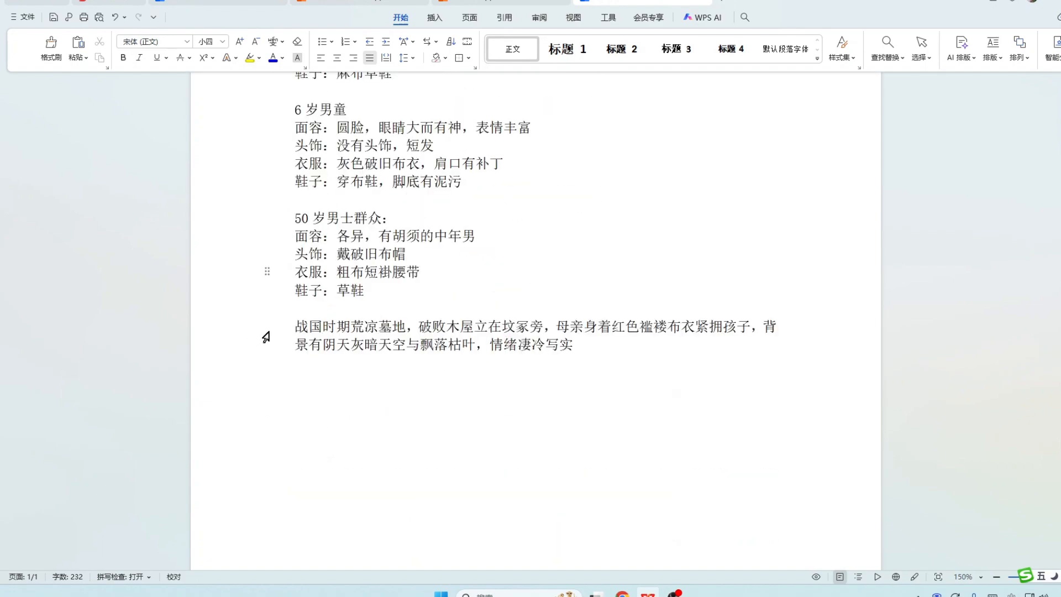
Switch to the ChatGPT storyboard conversation and copy the 中文AI绘图提示词 text of 分镜1 from the opening narration's storyboard table.
{"action": "left_click_drag", "start_coordinate": [293, 323], "coordinate": [588, 354]}
{"action": "key", "text": "alt+Tab"}
{"action": "scroll", "coordinate": [723, 334], "scroll_direction": "up", "scroll_amount": 10}
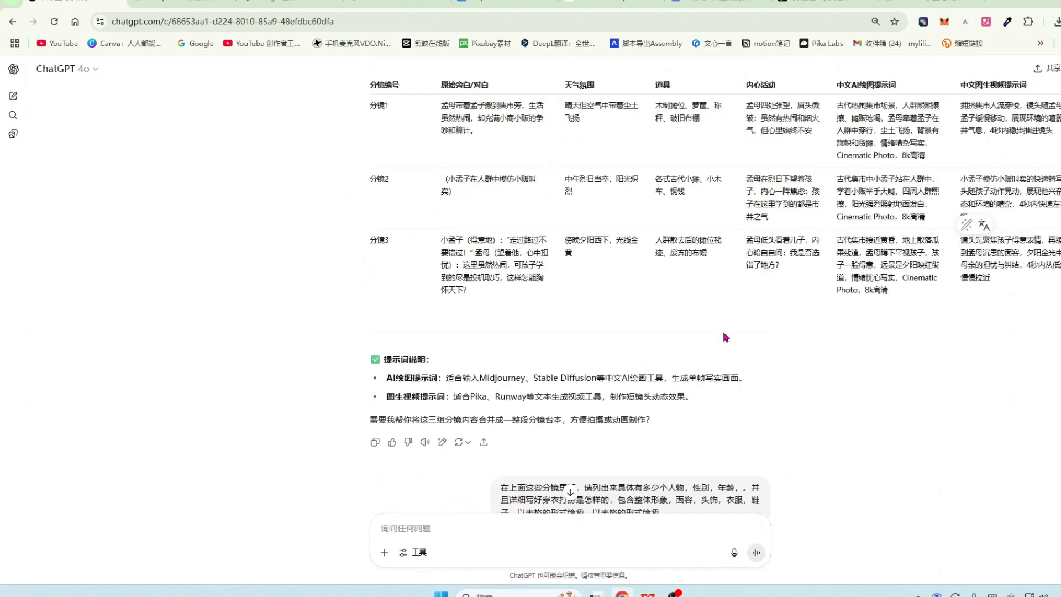
{"action": "scroll", "coordinate": [722, 334], "scroll_direction": "up", "scroll_amount": 10}
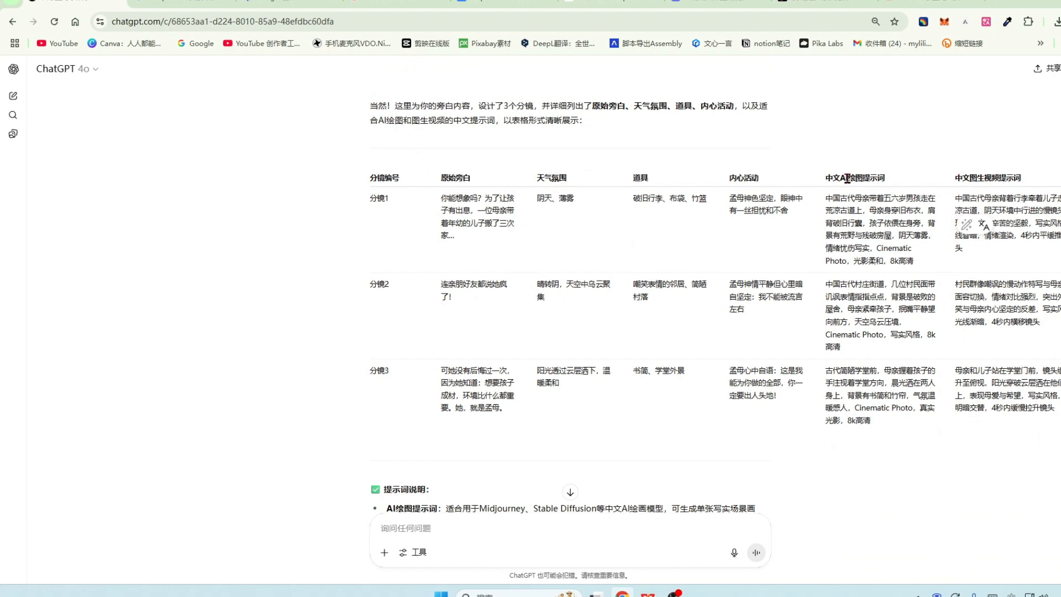
{"action": "left_click_drag", "start_coordinate": [827, 178], "coordinate": [886, 181]}
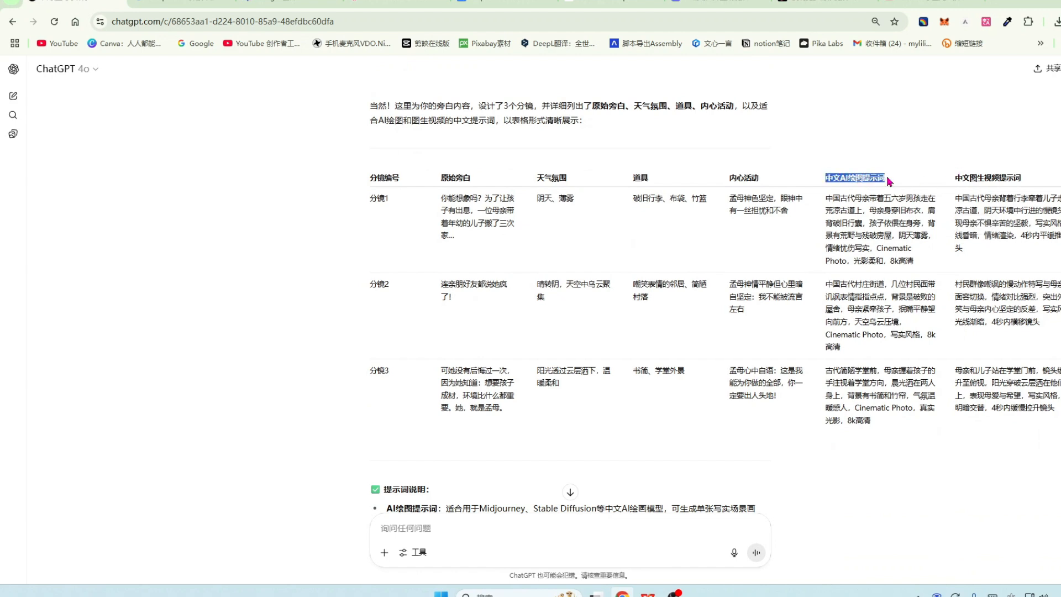
{"action": "left_click", "coordinate": [823, 184]}
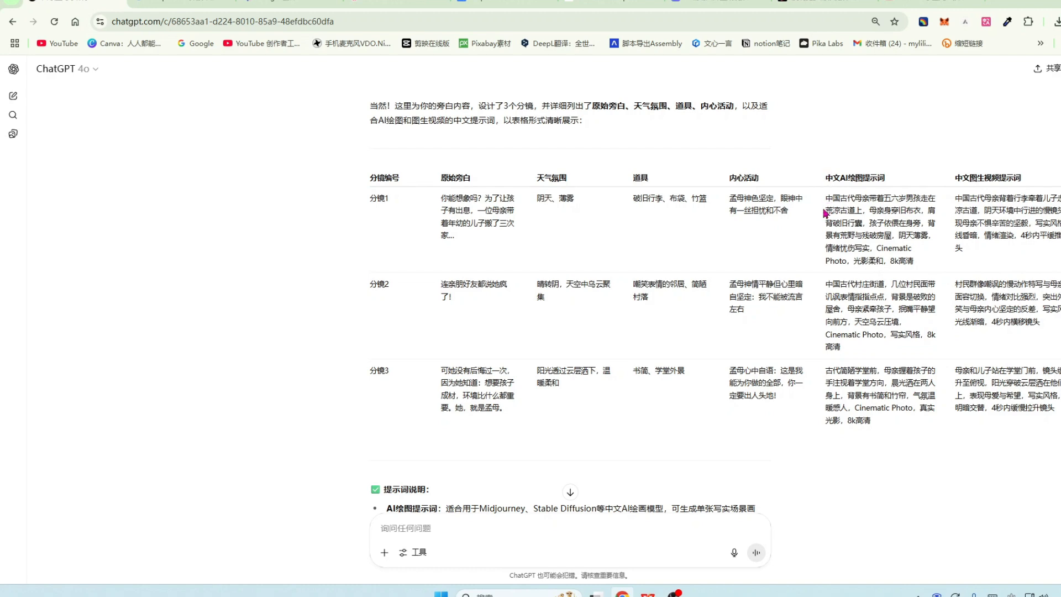
{"action": "left_click_drag", "start_coordinate": [826, 196], "coordinate": [929, 261]}
{"action": "key", "text": "ctrl+c"}
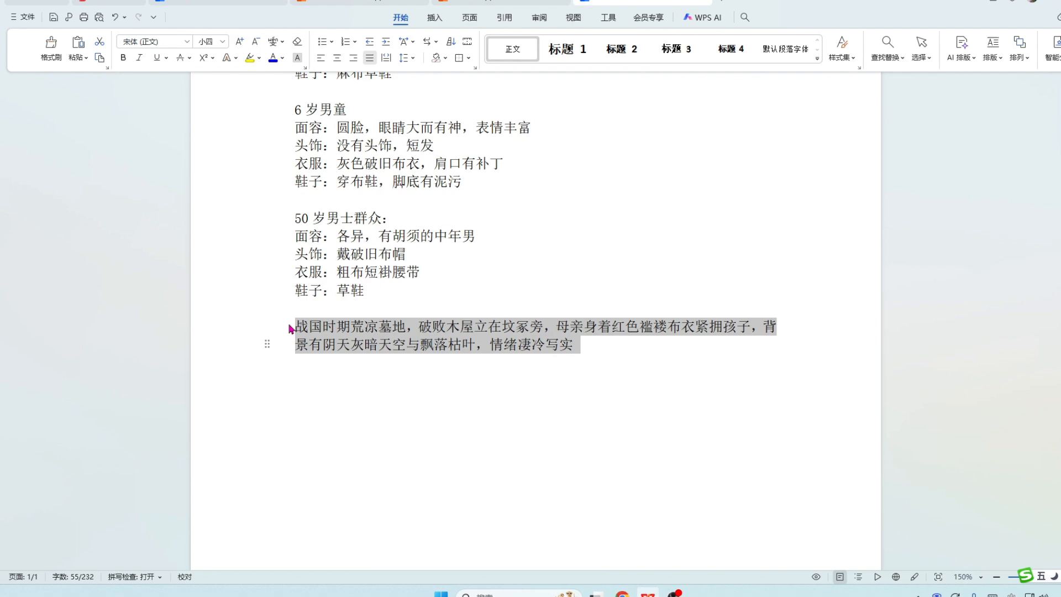
Switch to the WPS document and replace the final scene paragraph with the copied 分镜1 prompt.
{"action": "left_click", "coordinate": [289, 315]}
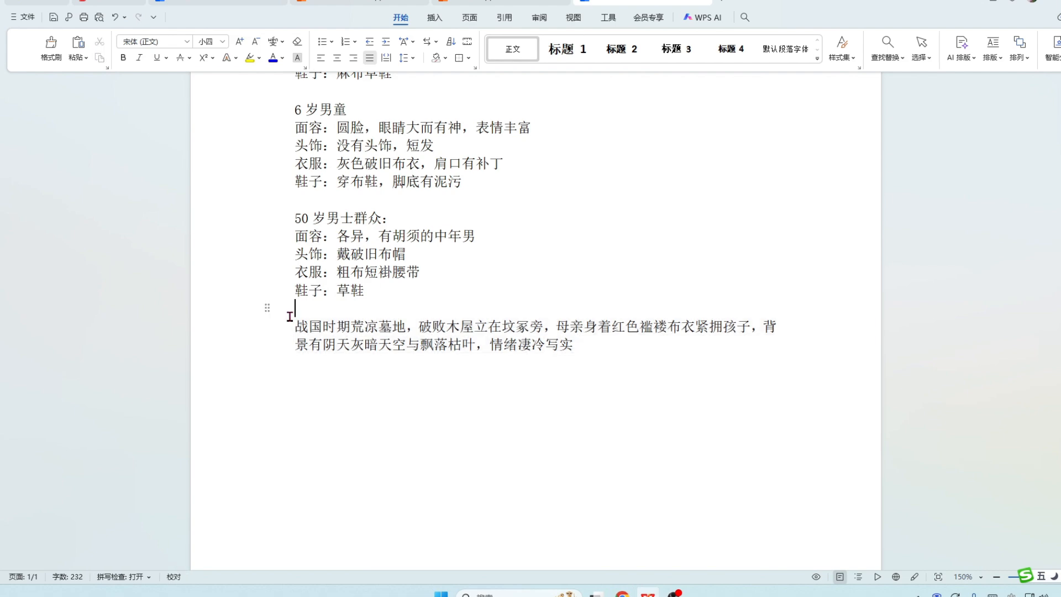
{"action": "left_click_drag", "start_coordinate": [297, 326], "coordinate": [577, 350]}
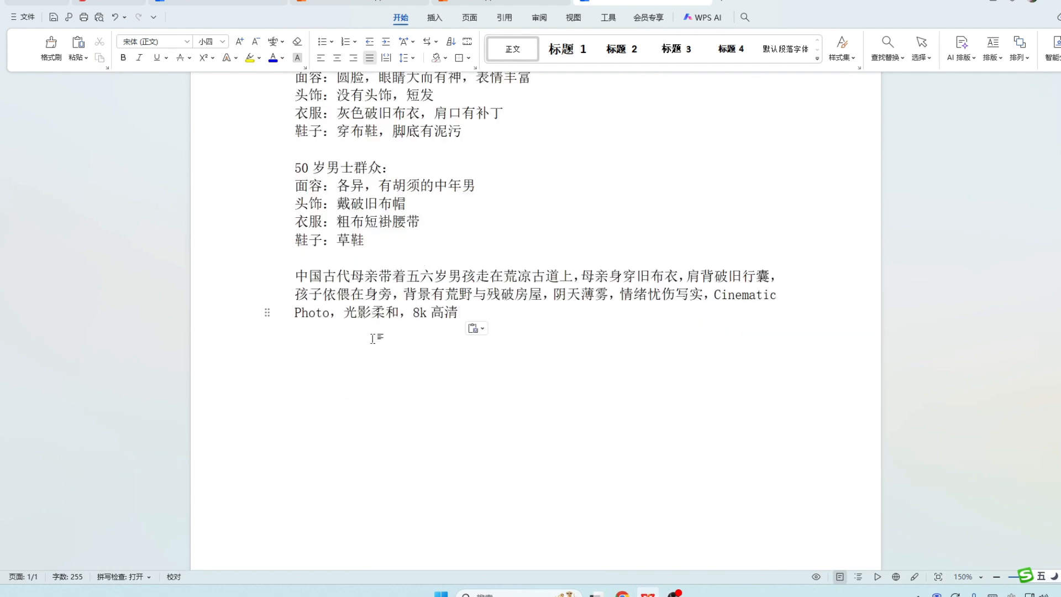
{"action": "key", "text": "ctrl+v"}
{"action": "scroll", "coordinate": [565, 351], "scroll_direction": "up", "scroll_amount": 4}
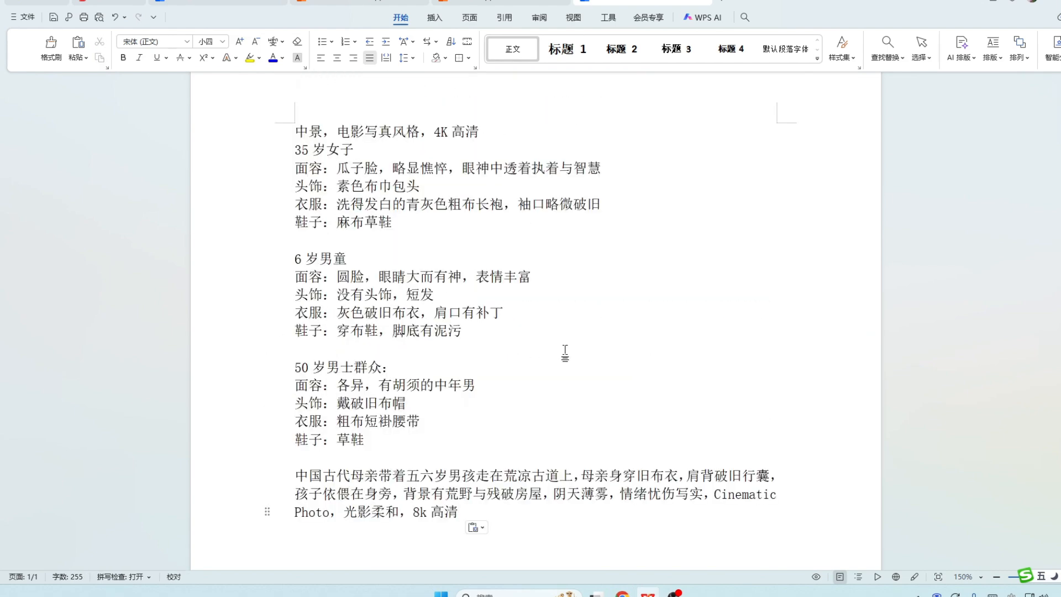
{"action": "scroll", "coordinate": [565, 351], "scroll_direction": "up", "scroll_amount": 1}
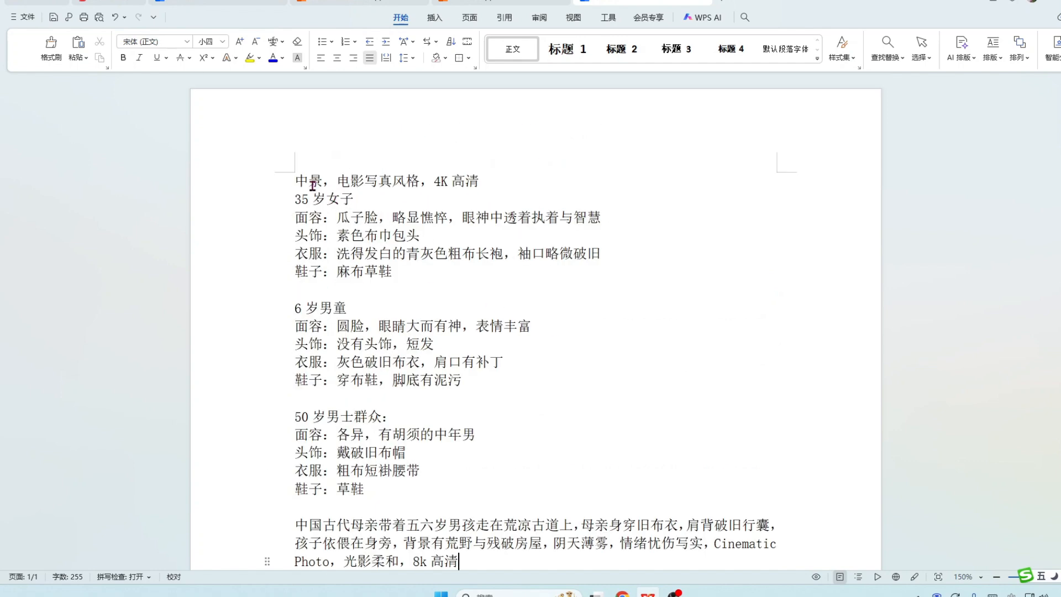
Change 五六岁男孩 to 六岁男孩 in the scene paragraph and delete its ending from 情绪忧伤写实 through 8k 高清.
{"action": "left_click_drag", "start_coordinate": [334, 180], "coordinate": [298, 182]}
{"action": "scroll", "coordinate": [476, 323], "scroll_direction": "down", "scroll_amount": 7}
{"action": "scroll", "coordinate": [477, 323], "scroll_direction": "up", "scroll_amount": 4}
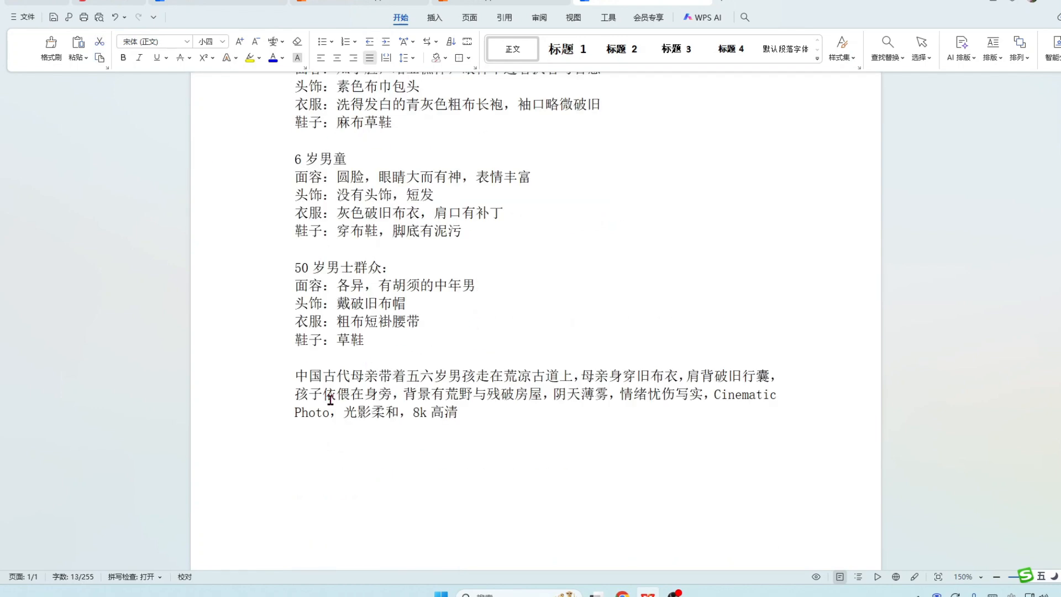
{"action": "left_click", "coordinate": [421, 377]}
{"action": "key", "text": "BackSpace"}
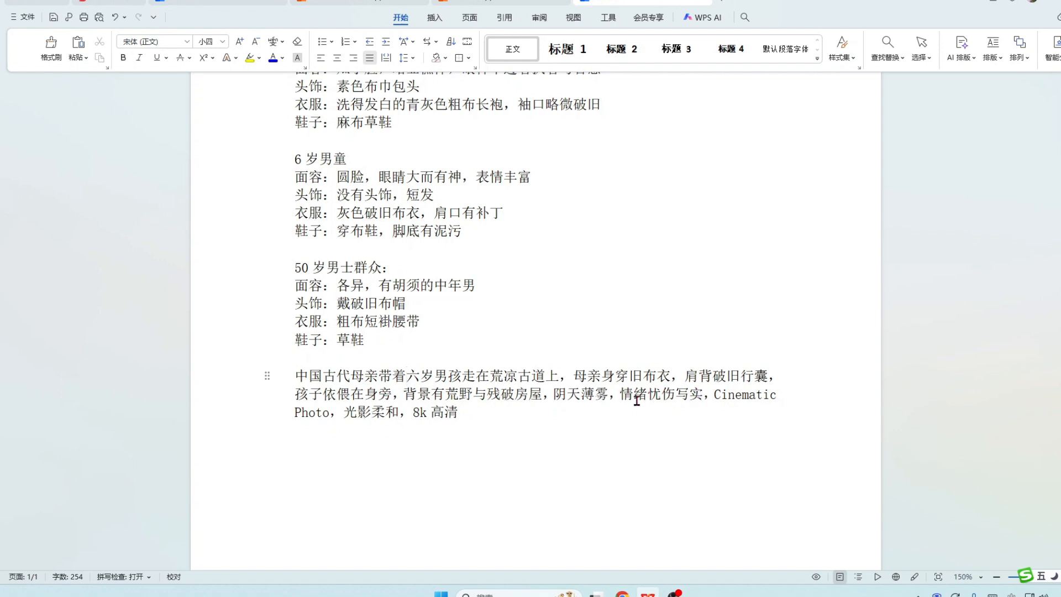
{"action": "left_click_drag", "start_coordinate": [608, 394], "coordinate": [623, 410]}
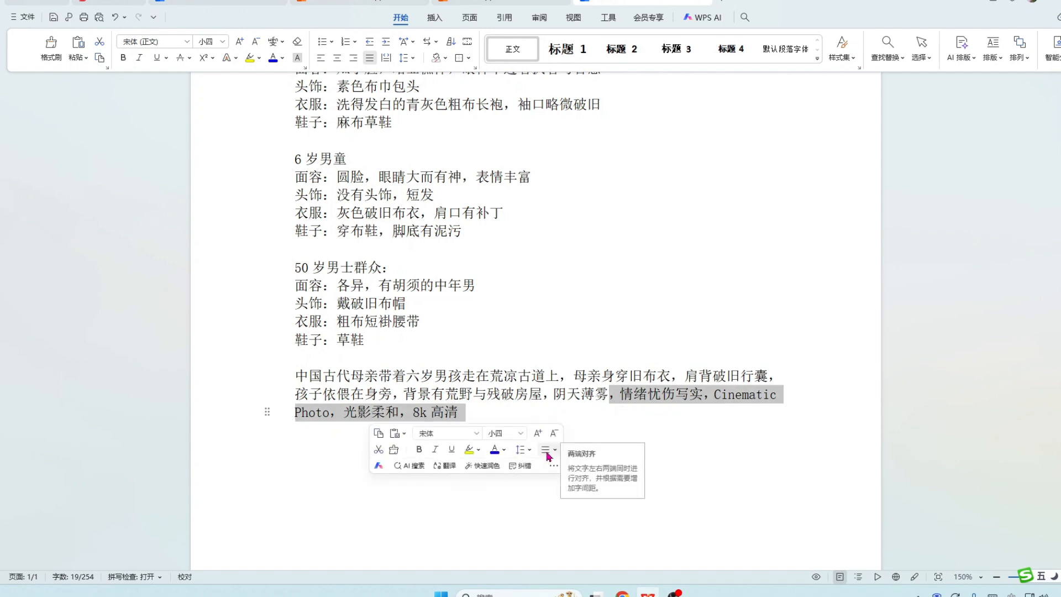
{"action": "key", "text": "BackSpace"}
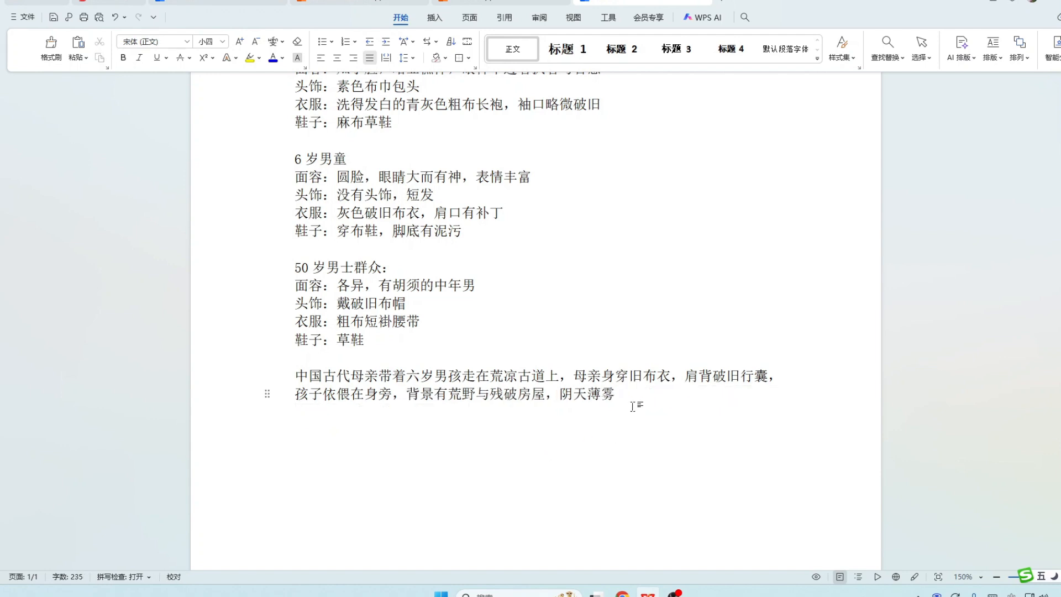
Copy the complete prompt, switch to Google Translate, replace the old source text with it and copy the English translation.
{"action": "left_click_drag", "start_coordinate": [620, 395], "coordinate": [295, 80]}
{"action": "key", "text": "ctrl+c"}
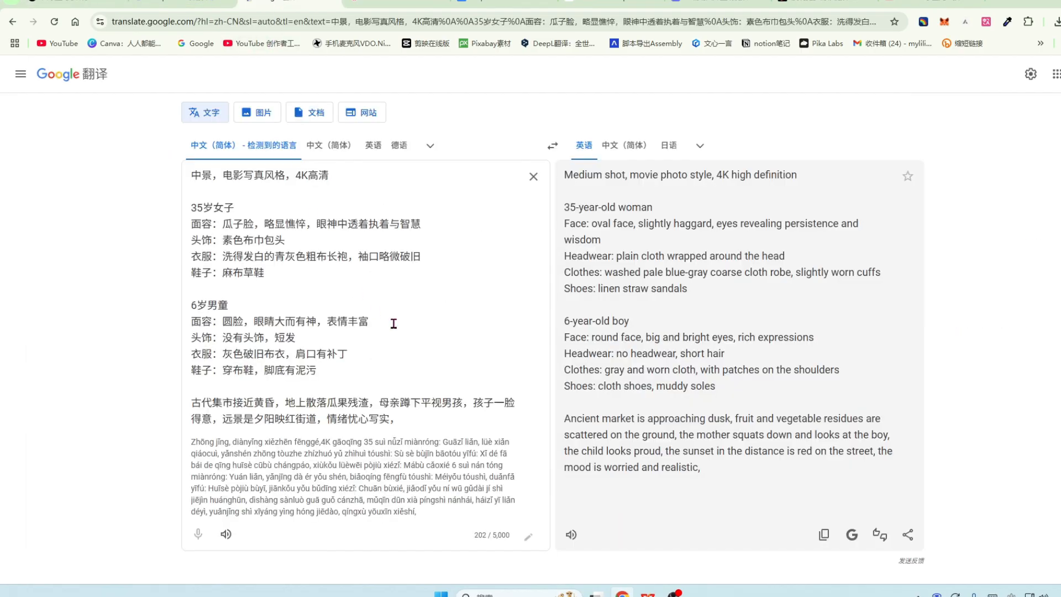
{"action": "left_click", "coordinate": [534, 176]}
{"action": "key", "text": "ctrl+v"}
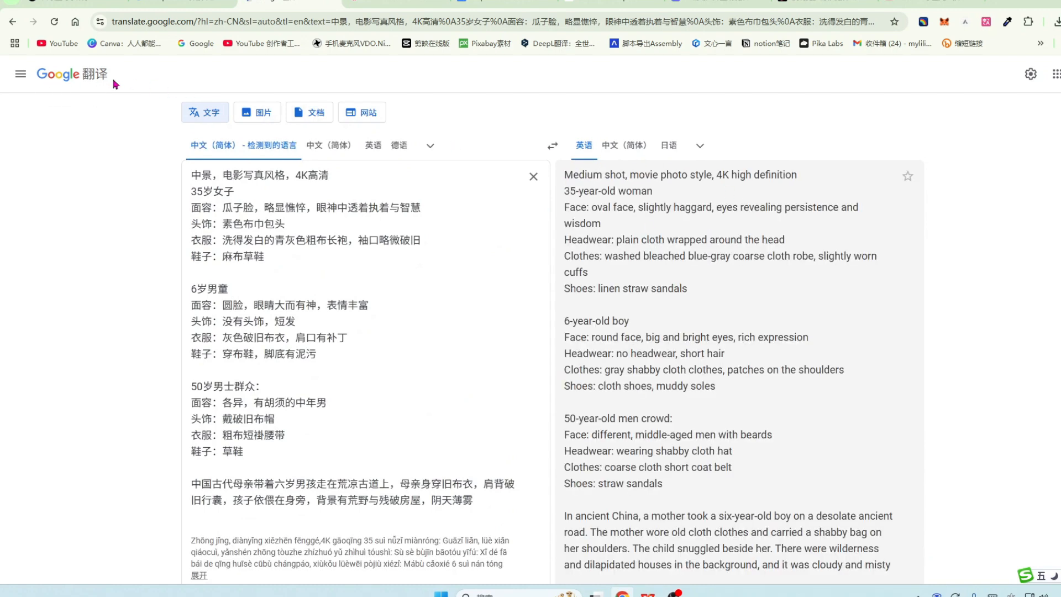
{"action": "scroll", "coordinate": [636, 276], "scroll_direction": "down", "scroll_amount": 3}
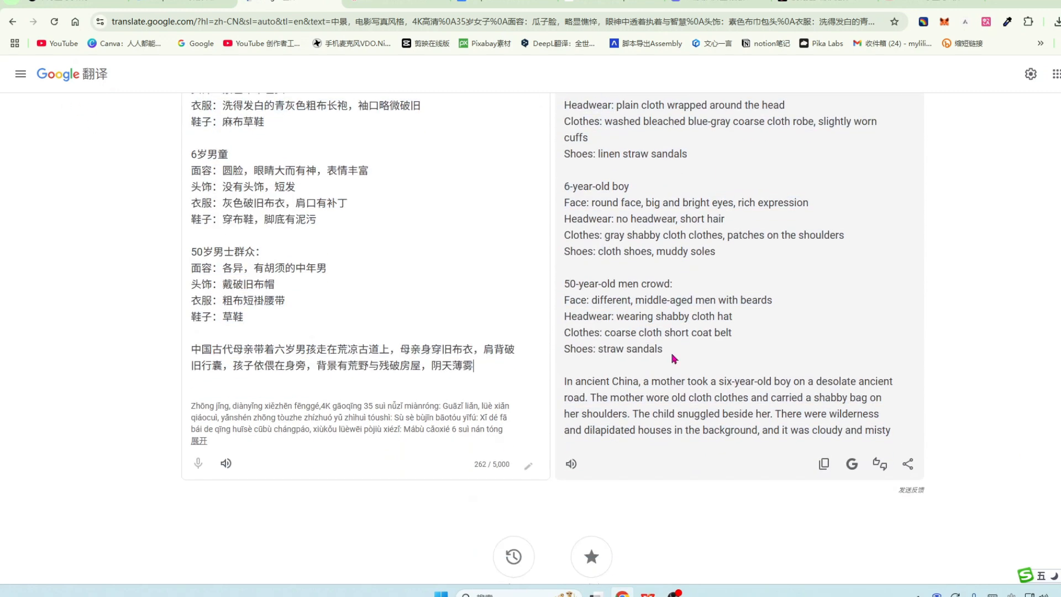
{"action": "left_click", "coordinate": [824, 464]}
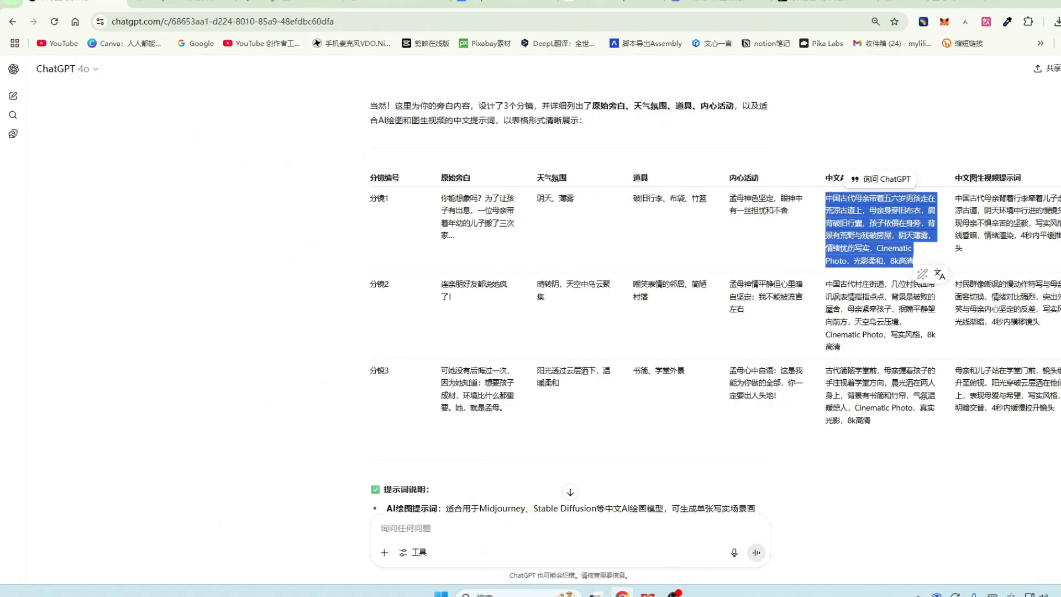
Switch to the ChatGPT image-generation conversation and paste the English prompt as a new message, leaving room for an instruction above it.
{"action": "key", "text": "ctrl+1"}
{"action": "scroll", "coordinate": [459, 260], "scroll_direction": "up", "scroll_amount": 2}
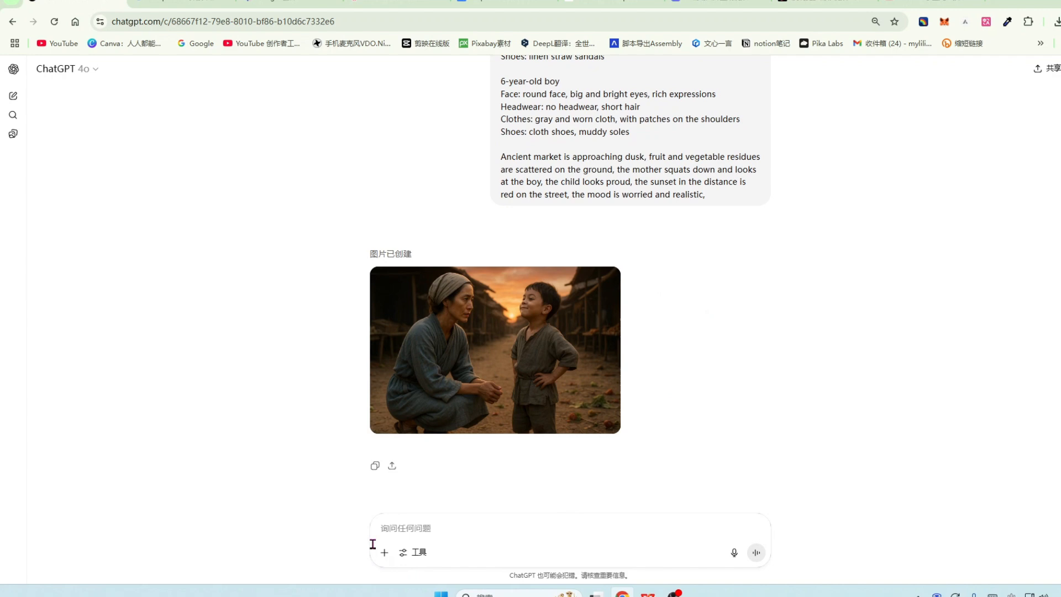
{"action": "left_click", "coordinate": [403, 530]}
{"action": "key", "text": "ctrl+v"}
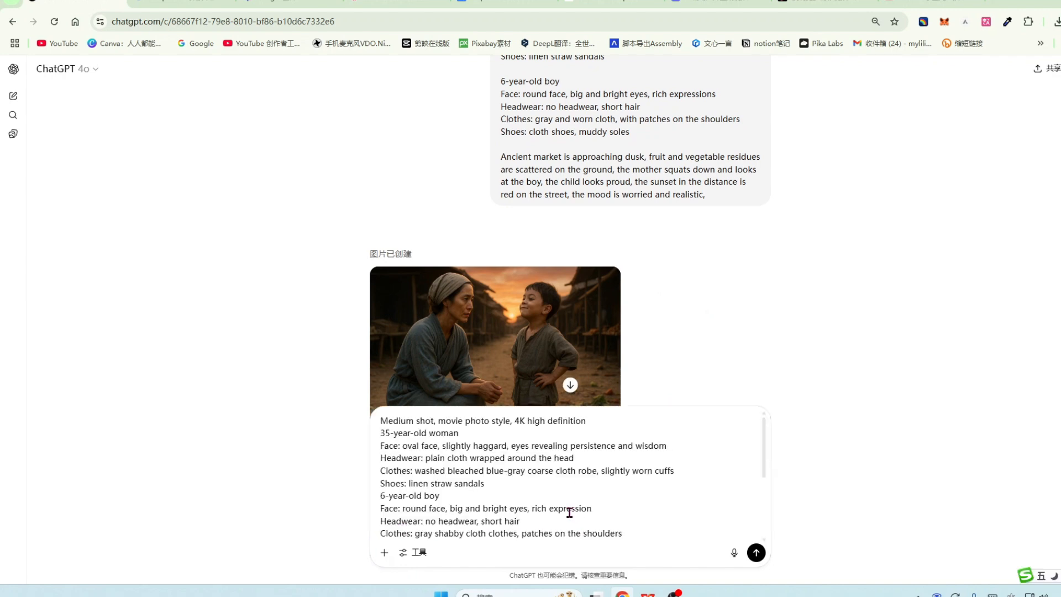
{"action": "scroll", "coordinate": [401, 427], "scroll_direction": "up", "scroll_amount": 5}
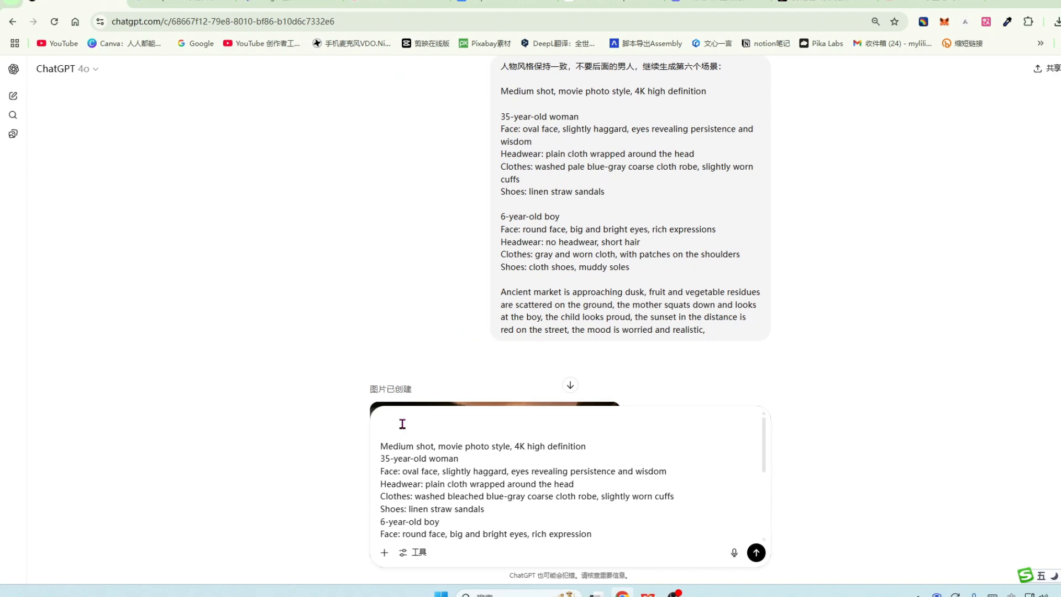
Add the instruction 根据以下提示，生成图片，比列16：9 above the prompt and send the message.
{"action": "type", "text": "根据yixi"}
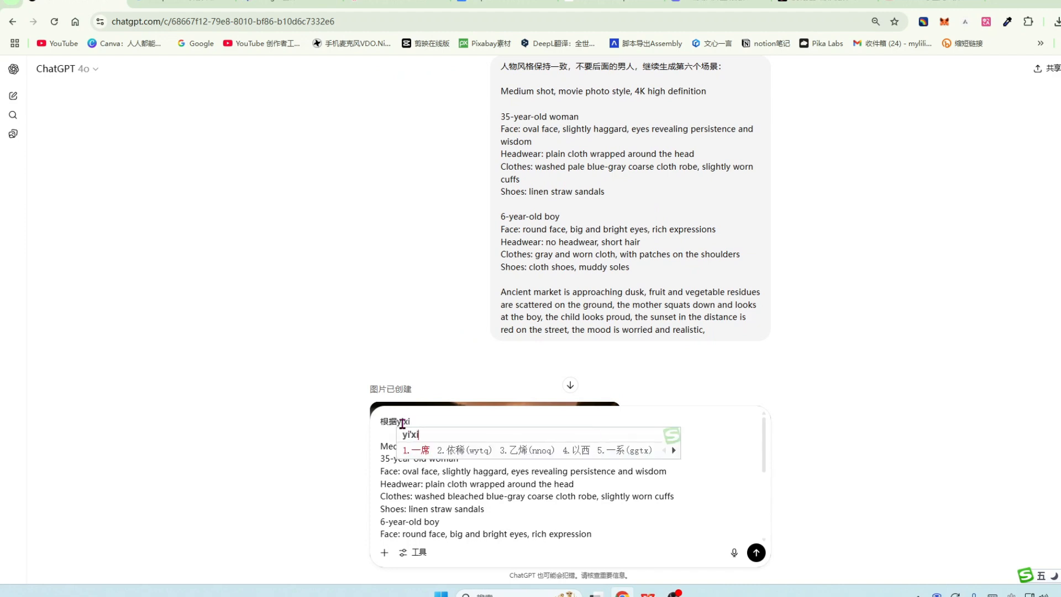
{"action": "type", "text": "a ri"}
{"action": "key", "text": "BackSpace"}
{"action": "key", "text": "BackSpace"}
{"action": "type", "text": "tishi"}
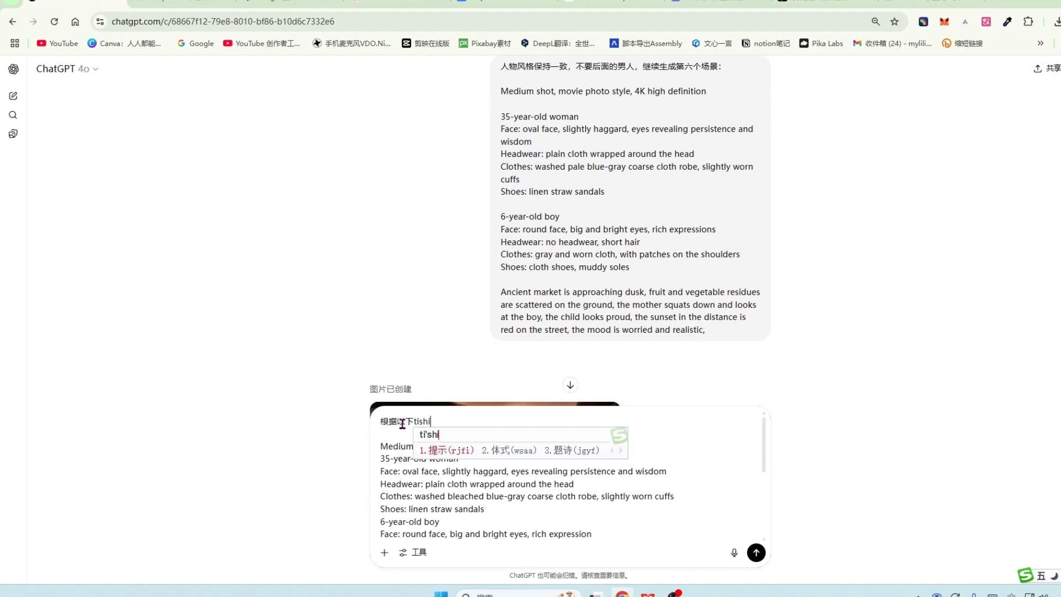
{"action": "key", "text": "space"}
{"action": "type", "text": ",shengcheng tup"}
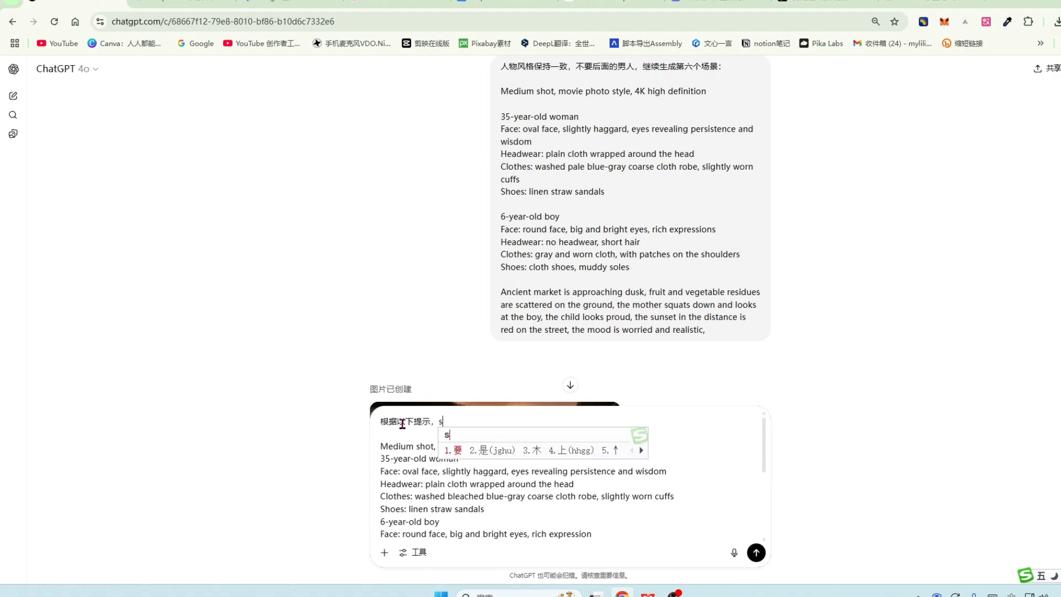
{"action": "type", "text": "ian ,bili "}
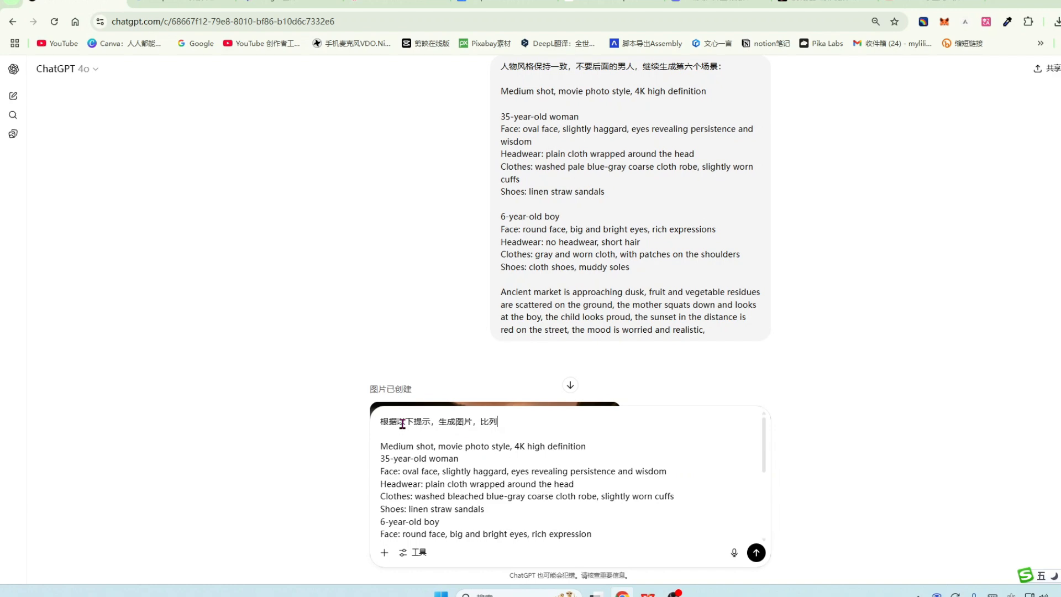
{"action": "type", "text": "16:"}
{"action": "type", "text": "9"}
{"action": "left_click", "coordinate": [756, 553]}
{"action": "scroll", "coordinate": [524, 287], "scroll_direction": "up", "scroll_amount": 4}
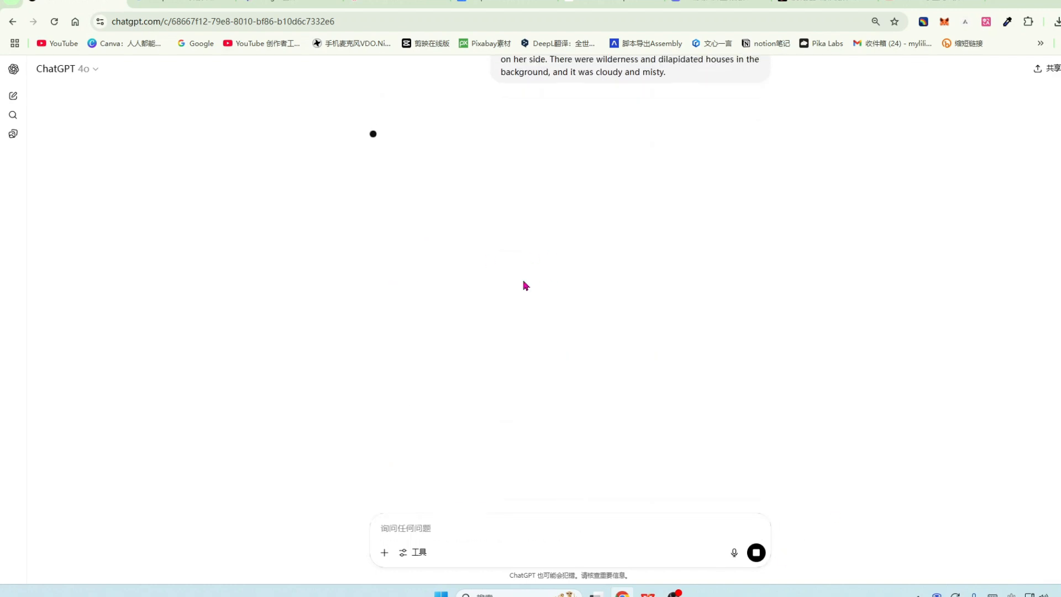
{"action": "scroll", "coordinate": [471, 336], "scroll_direction": "up", "scroll_amount": 4}
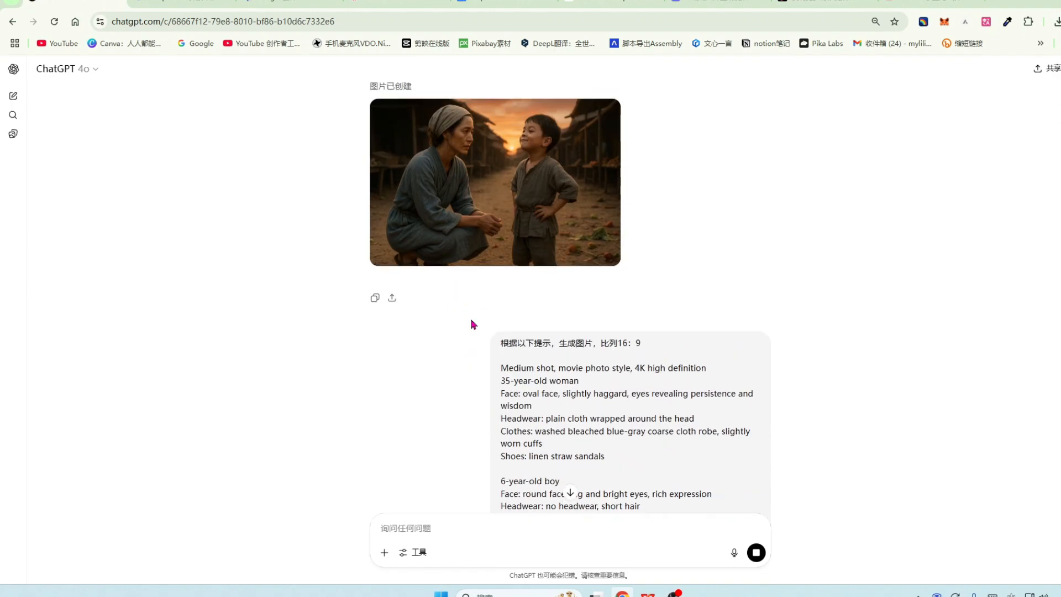
{"action": "scroll", "coordinate": [473, 335], "scroll_direction": "down", "scroll_amount": 4}
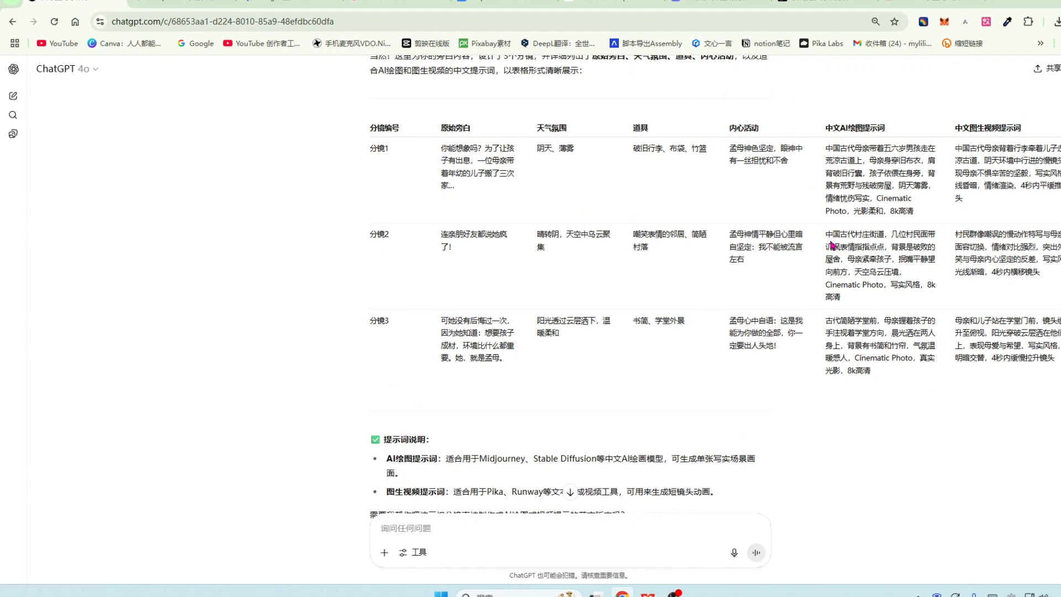
Copy 分镜2's 中文AI绘图提示词 from the ChatGPT storyboard table and replace the scene paragraph in Google Translate's source text with it.
{"action": "left_click_drag", "start_coordinate": [826, 237], "coordinate": [879, 299]}
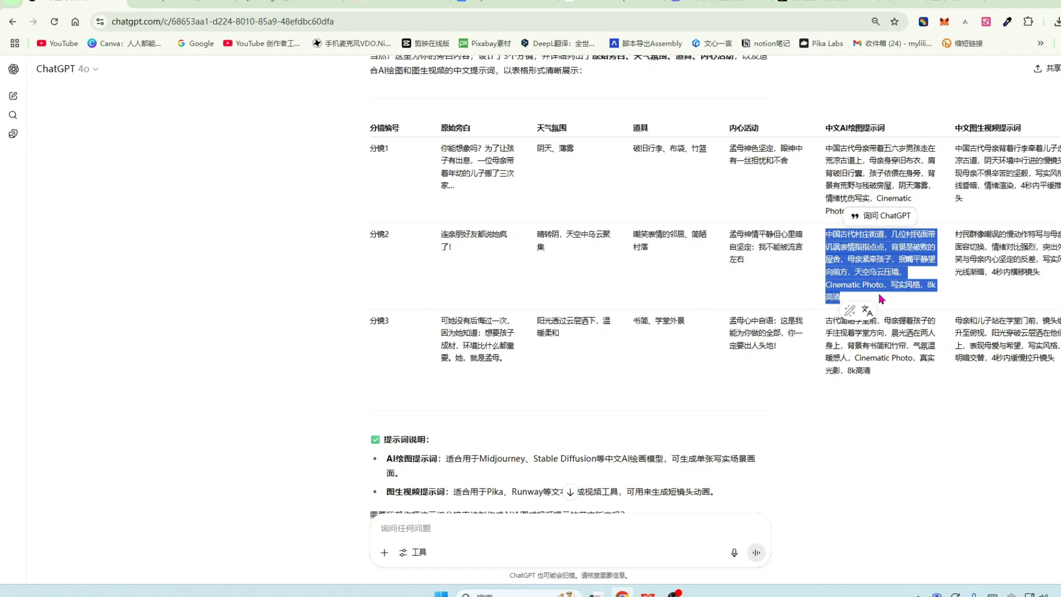
{"action": "left_click", "coordinate": [288, 3]}
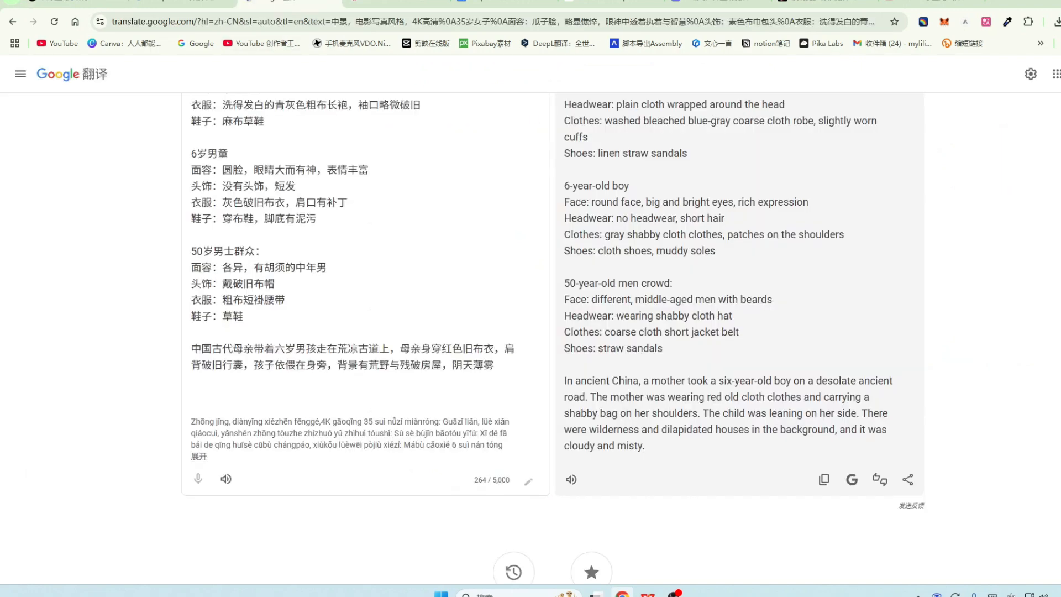
{"action": "scroll", "coordinate": [200, 220], "scroll_direction": "up", "scroll_amount": 3}
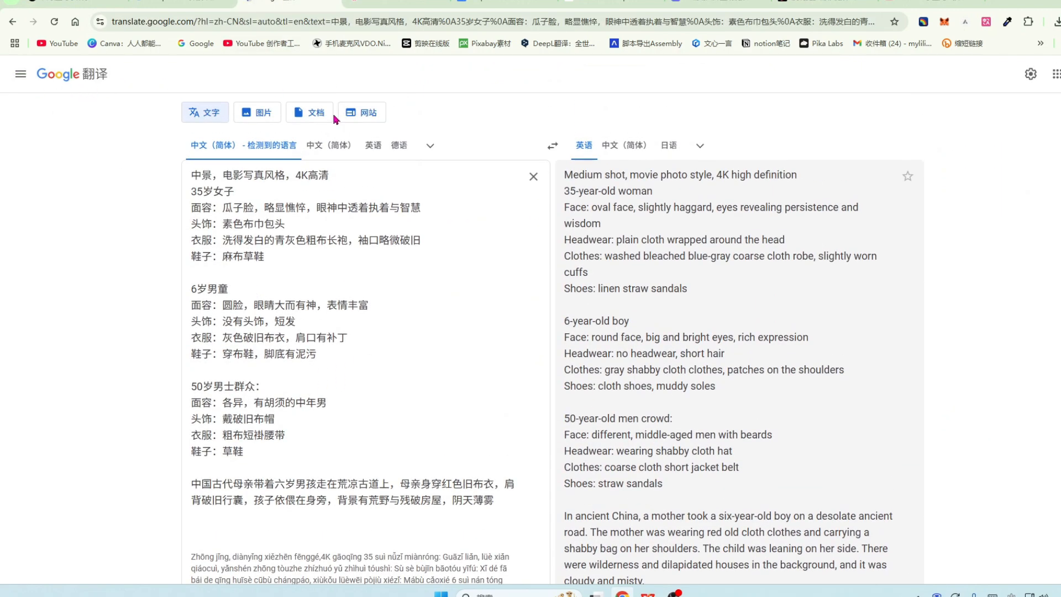
{"action": "scroll", "coordinate": [366, 330], "scroll_direction": "down", "scroll_amount": 3}
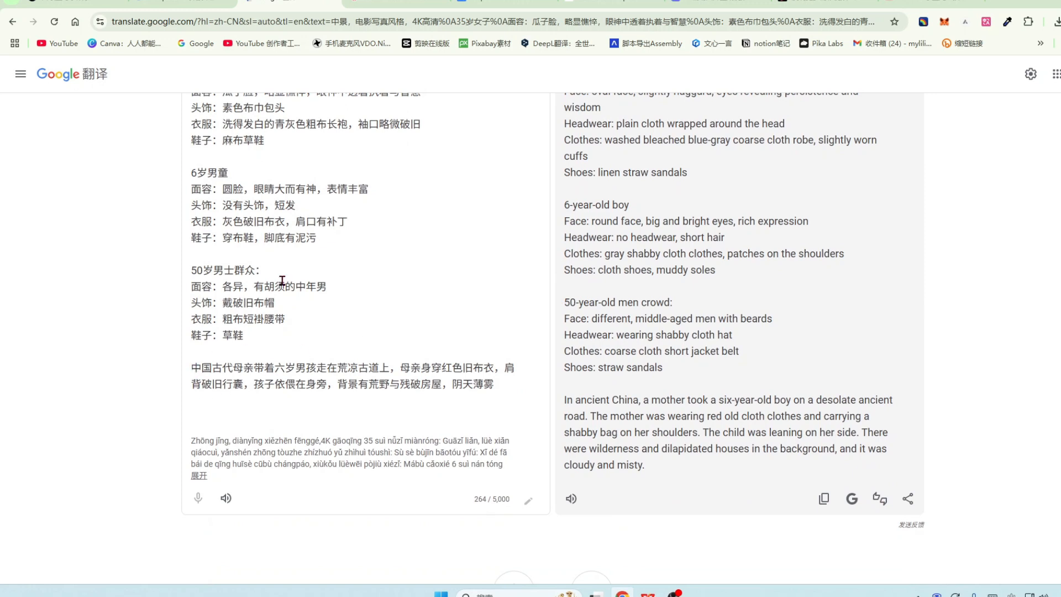
{"action": "scroll", "coordinate": [204, 162], "scroll_direction": "up", "scroll_amount": 2}
{"action": "left_click_drag", "start_coordinate": [190, 152], "coordinate": [296, 431]}
{"action": "scroll", "coordinate": [422, 365], "scroll_direction": "down", "scroll_amount": 1}
{"action": "scroll", "coordinate": [427, 358], "scroll_direction": "down", "scroll_amount": 1}
{"action": "left_click", "coordinate": [195, 389]}
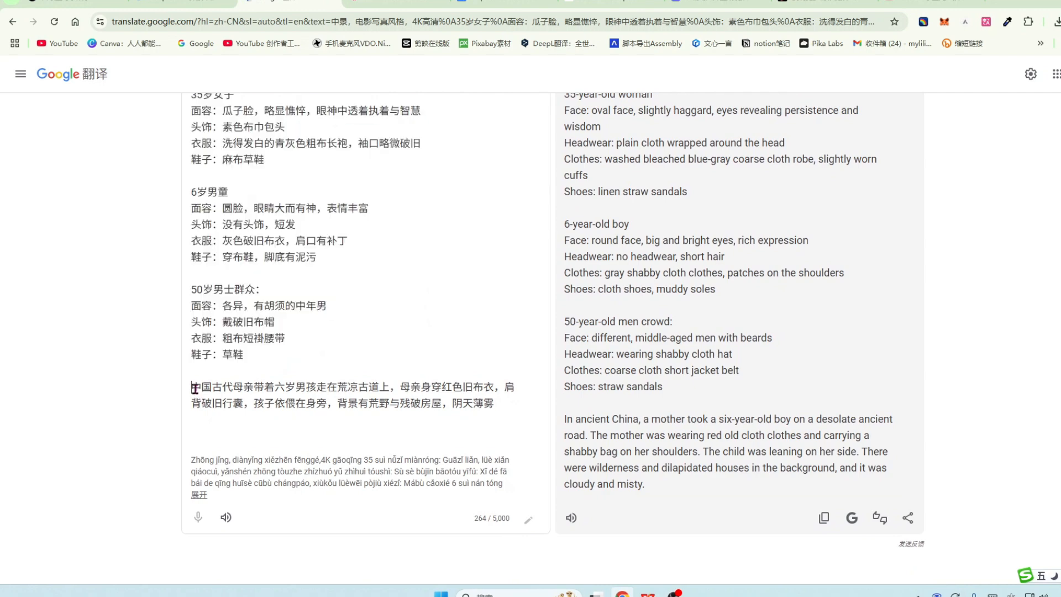
{"action": "left_click_drag", "start_coordinate": [195, 387], "coordinate": [512, 429]}
{"action": "key", "text": "ctrl+v"}
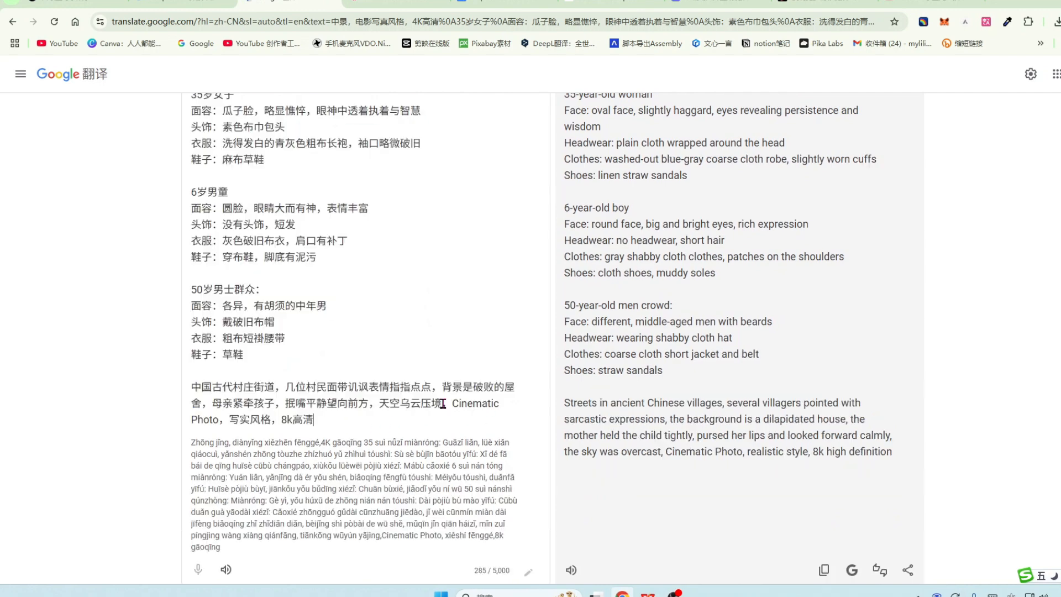
Delete the scene paragraph's ending from Cinematic Photo through 8k高清 and change the 50岁男士群众 heading to 几位群众.
{"action": "left_click_drag", "start_coordinate": [444, 403], "coordinate": [457, 420]}
{"action": "key", "text": "BackSpace"}
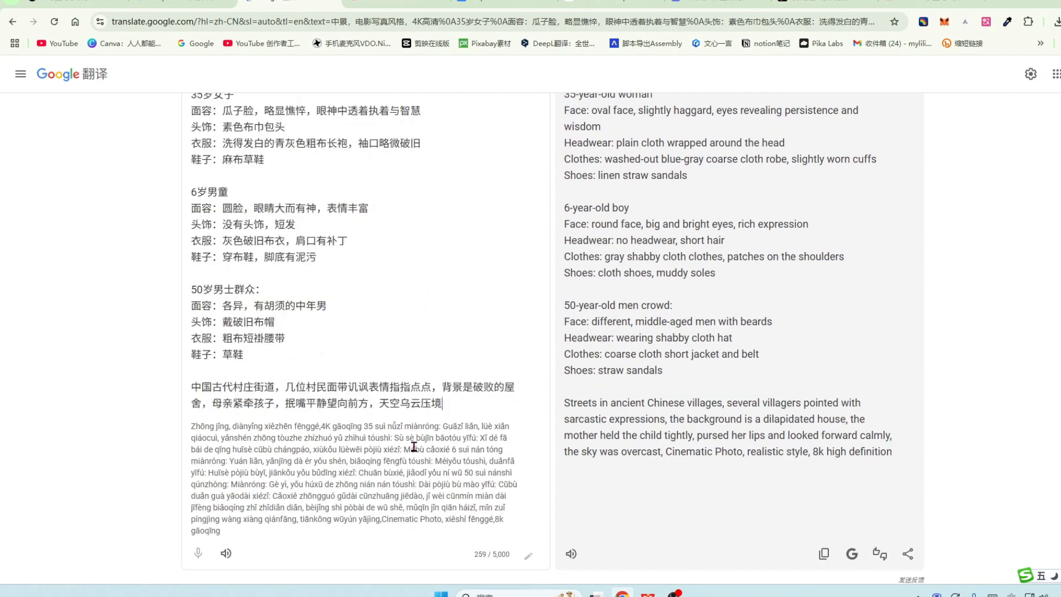
{"action": "left_click_drag", "start_coordinate": [243, 289], "coordinate": [164, 300]}
{"action": "type", "text": "几位"}
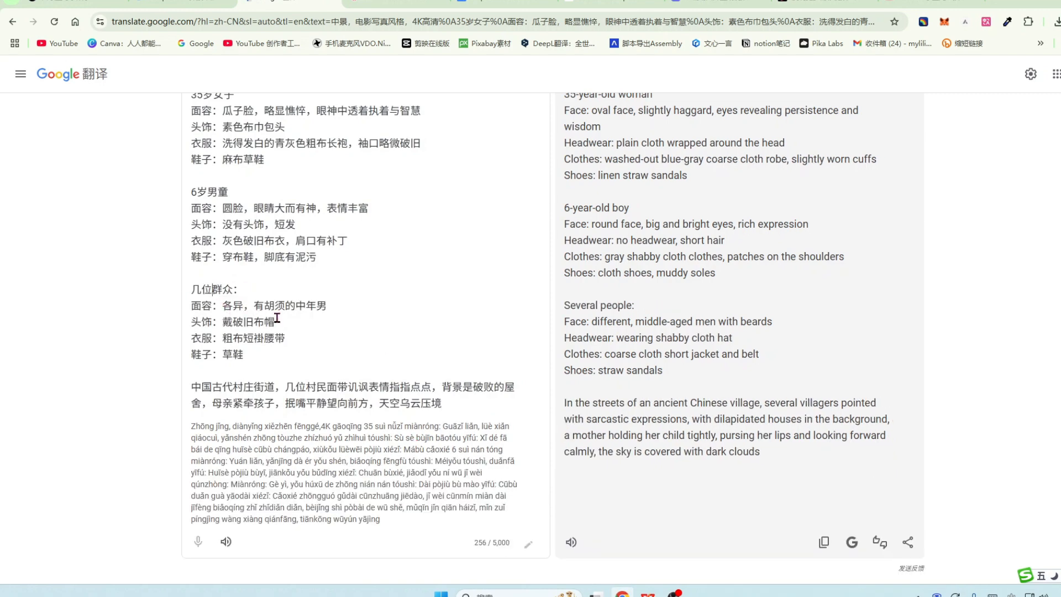
Copy the complete English translation of the village-street scene and paste it as a new message in the ChatGPT image-generation conversation.
{"action": "left_click_drag", "start_coordinate": [194, 385], "coordinate": [439, 412]}
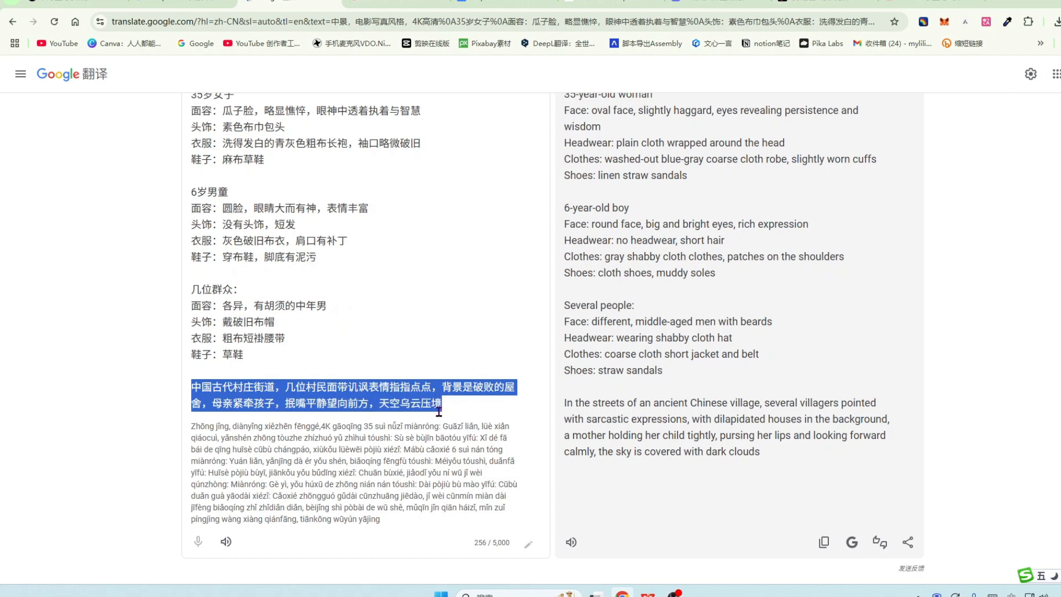
{"action": "scroll", "coordinate": [355, 337], "scroll_direction": "up", "scroll_amount": 1}
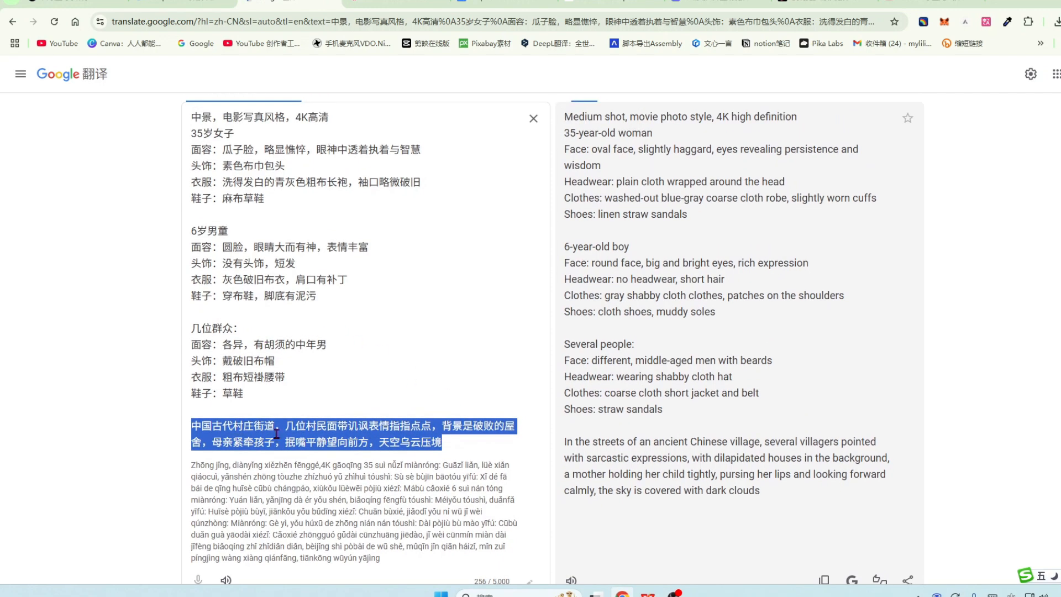
{"action": "scroll", "coordinate": [414, 432], "scroll_direction": "down", "scroll_amount": 1}
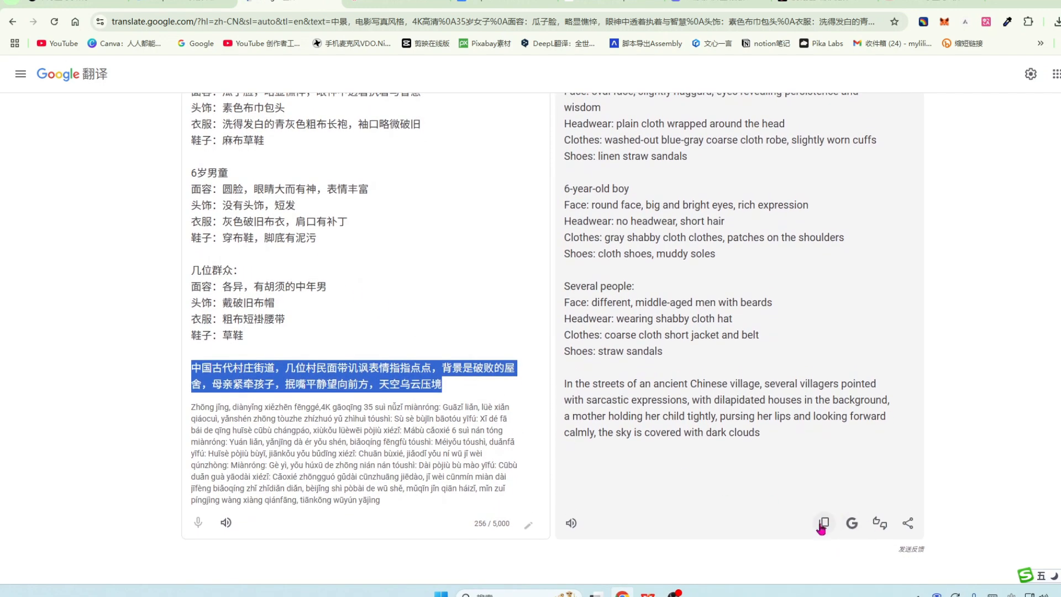
{"action": "left_click", "coordinate": [824, 524]}
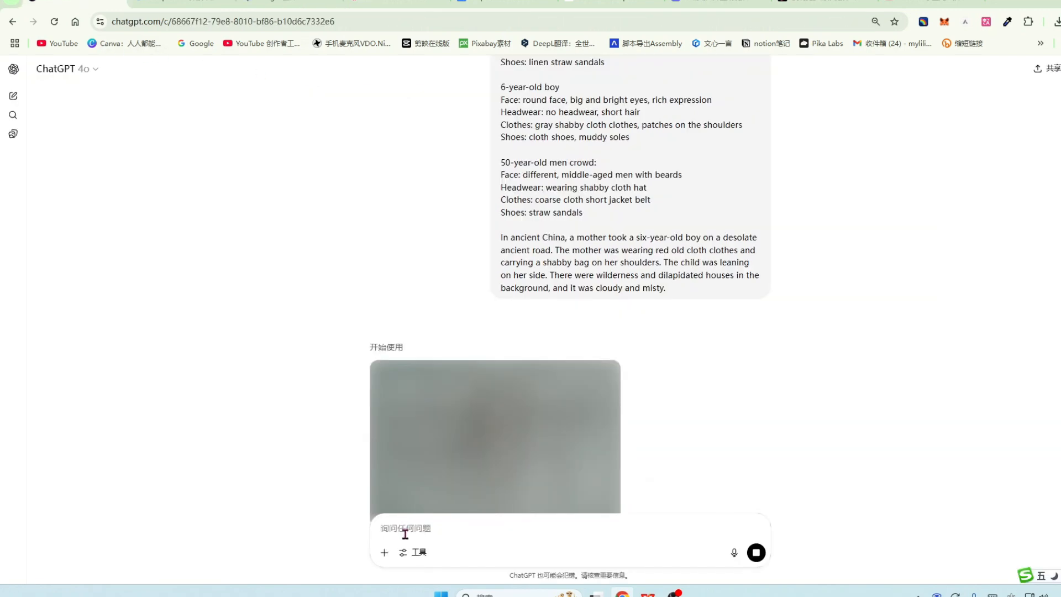
{"action": "key", "text": "ctrl+v"}
Reuse an earlier consistency instruction above the prompt, reworded to 人物风格保持一致，继续生成第二个场景：, and send the message.
{"action": "scroll", "coordinate": [766, 277], "scroll_direction": "up", "scroll_amount": 5}
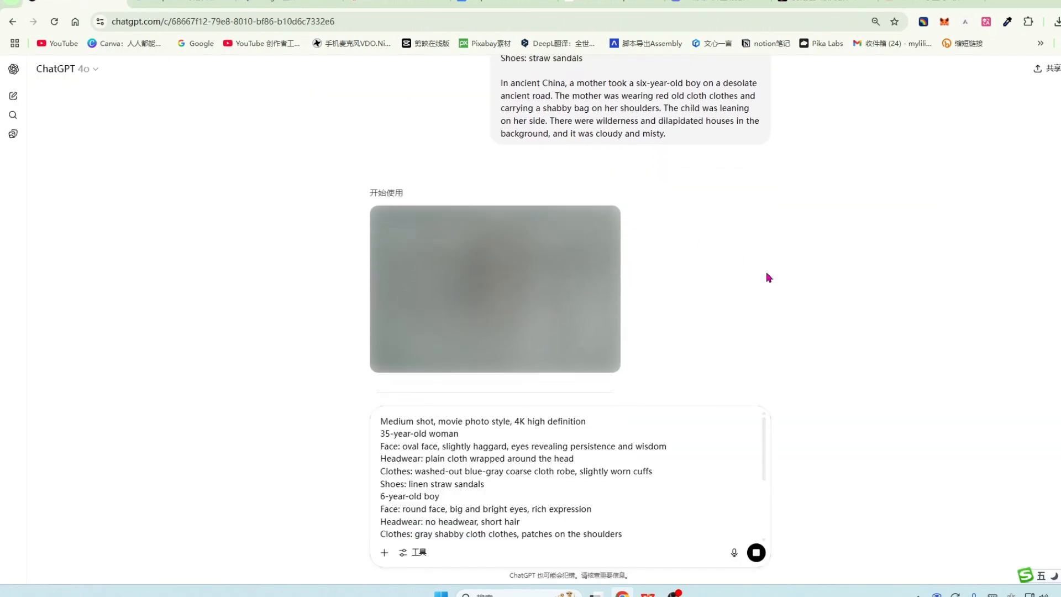
{"action": "scroll", "coordinate": [763, 277], "scroll_direction": "up", "scroll_amount": 8}
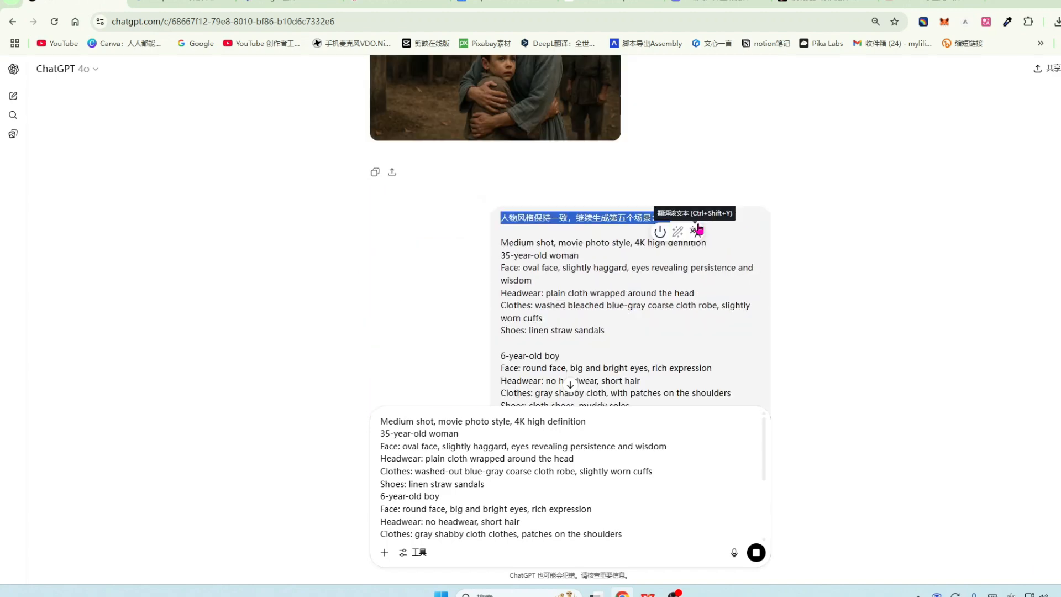
{"action": "left_click", "coordinate": [380, 422]}
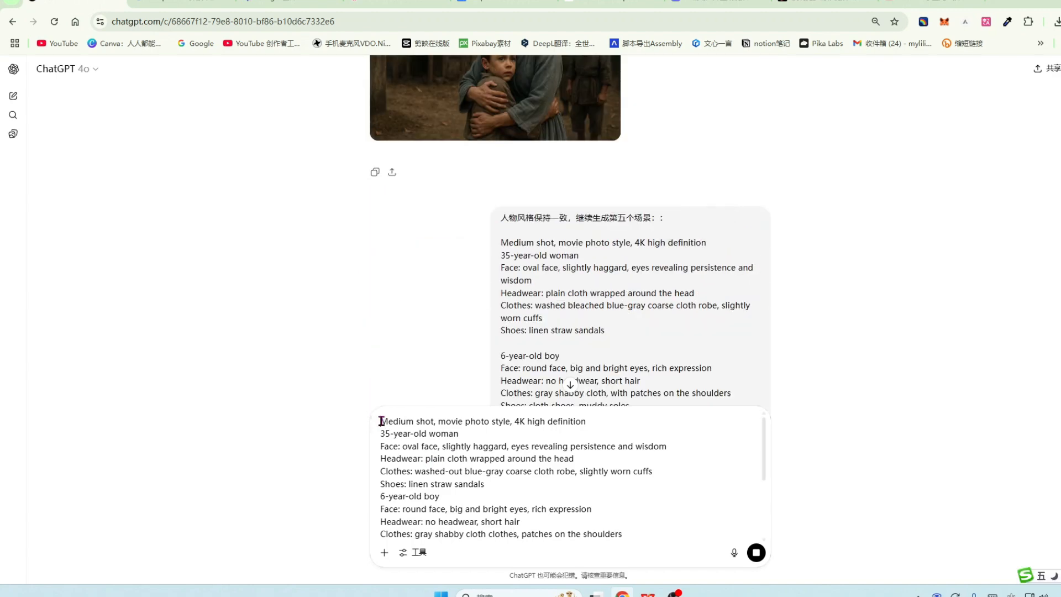
{"action": "key", "text": "shift+Return"}
{"action": "key", "text": "shift+Return"}
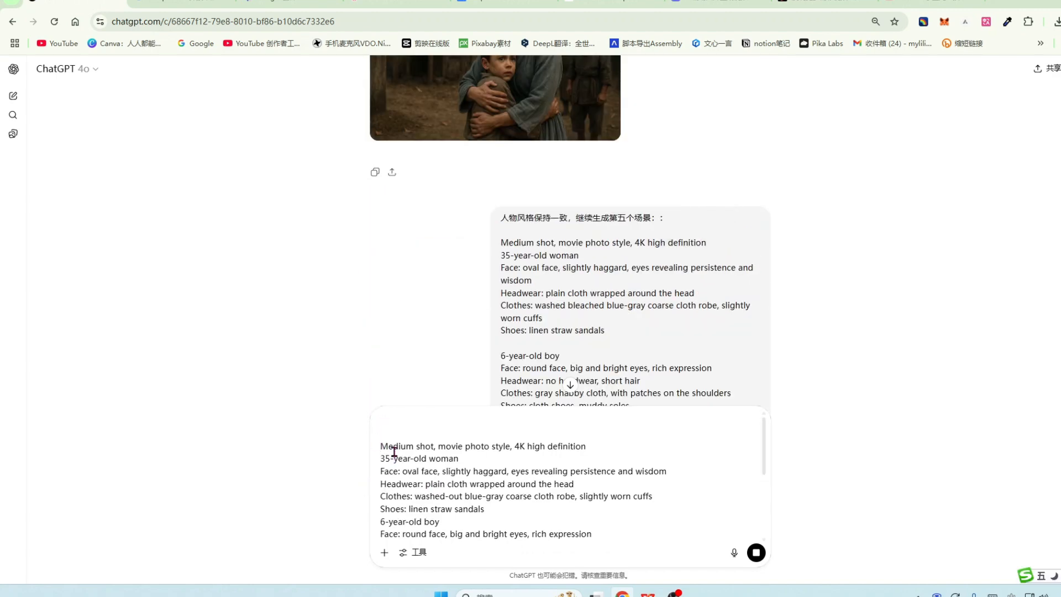
{"action": "key", "text": "ctrl+v"}
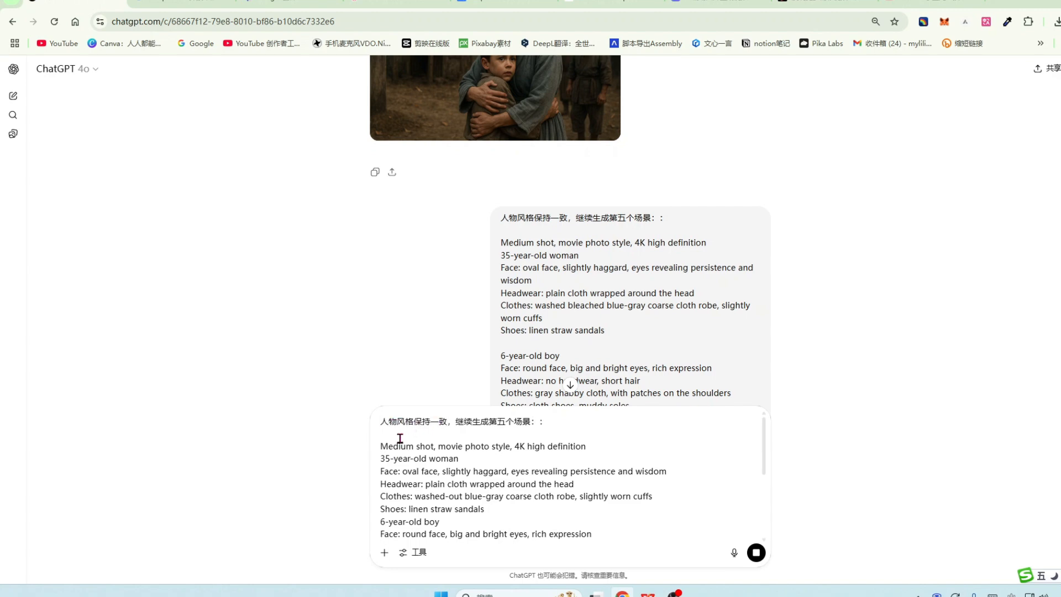
{"action": "scroll", "coordinate": [818, 312], "scroll_direction": "down", "scroll_amount": 10}
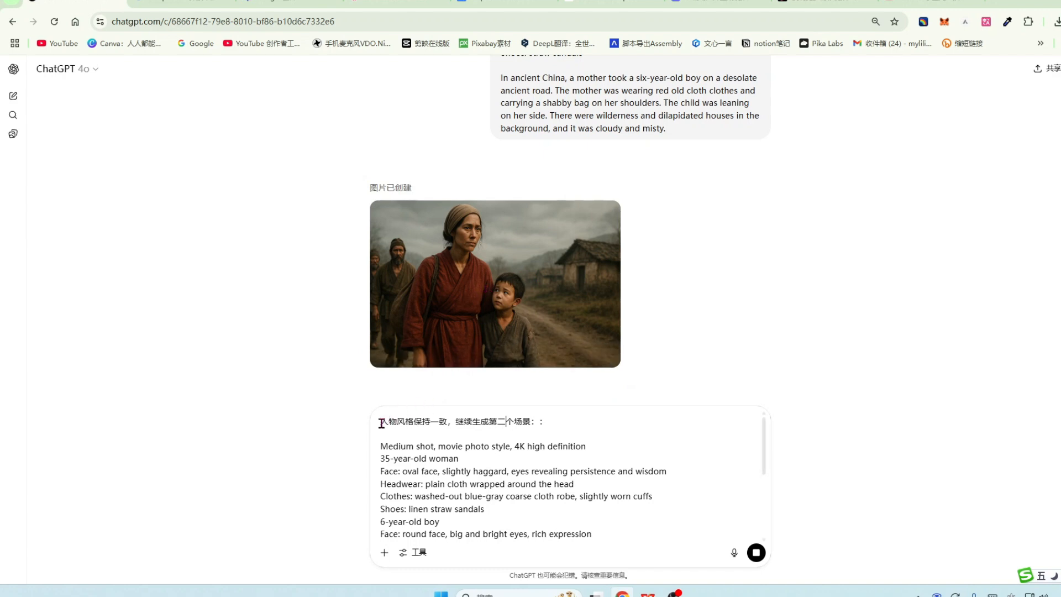
{"action": "left_click_drag", "start_coordinate": [380, 421], "coordinate": [502, 421]}
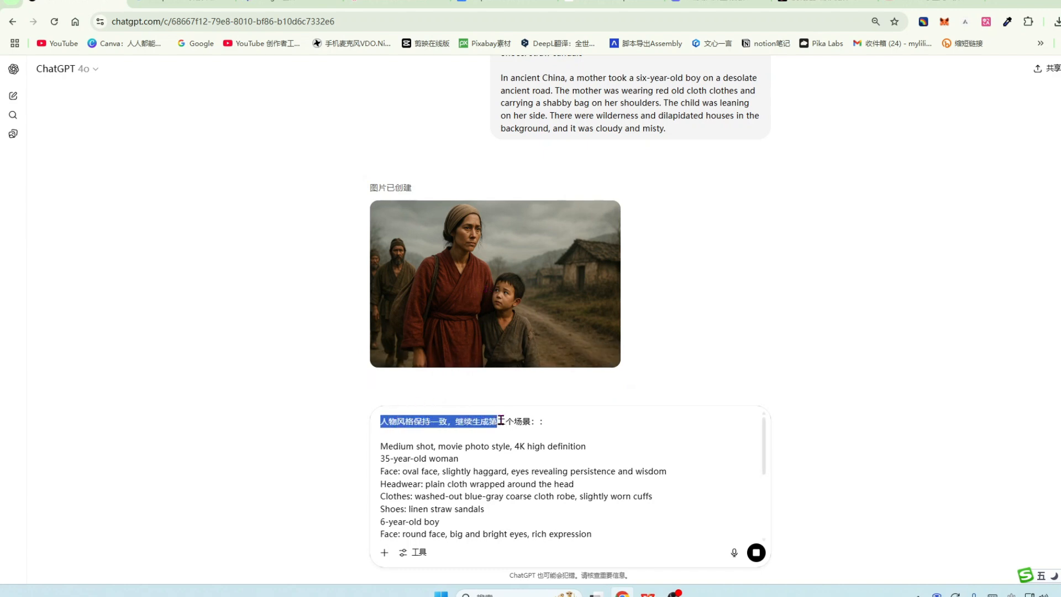
{"action": "left_click", "coordinate": [559, 421]}
{"action": "key", "text": "Return"}
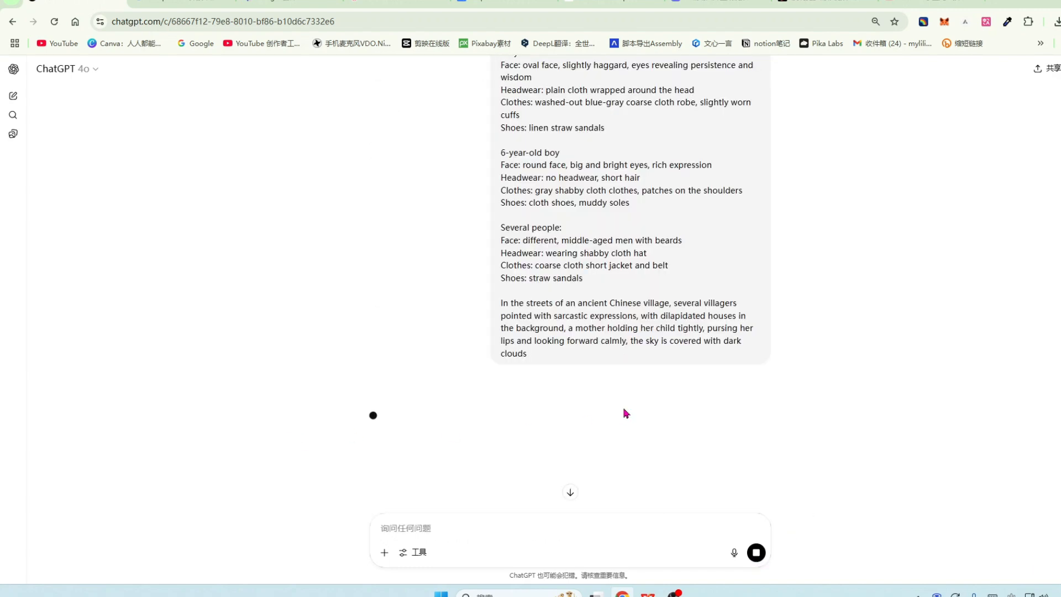
Copy 分镜3's 中文AI绘图提示词 from the ChatGPT storyboard table and replace the scene paragraph in Google Translate's source text with it.
{"action": "scroll", "coordinate": [626, 414], "scroll_direction": "up", "scroll_amount": 5}
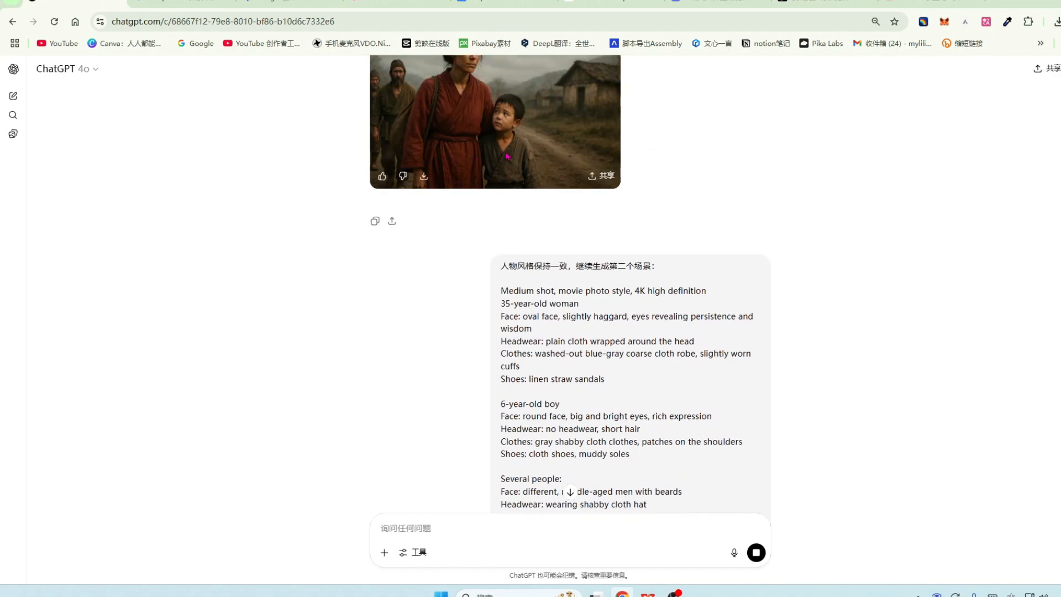
{"action": "scroll", "coordinate": [445, 147], "scroll_direction": "up", "scroll_amount": 1}
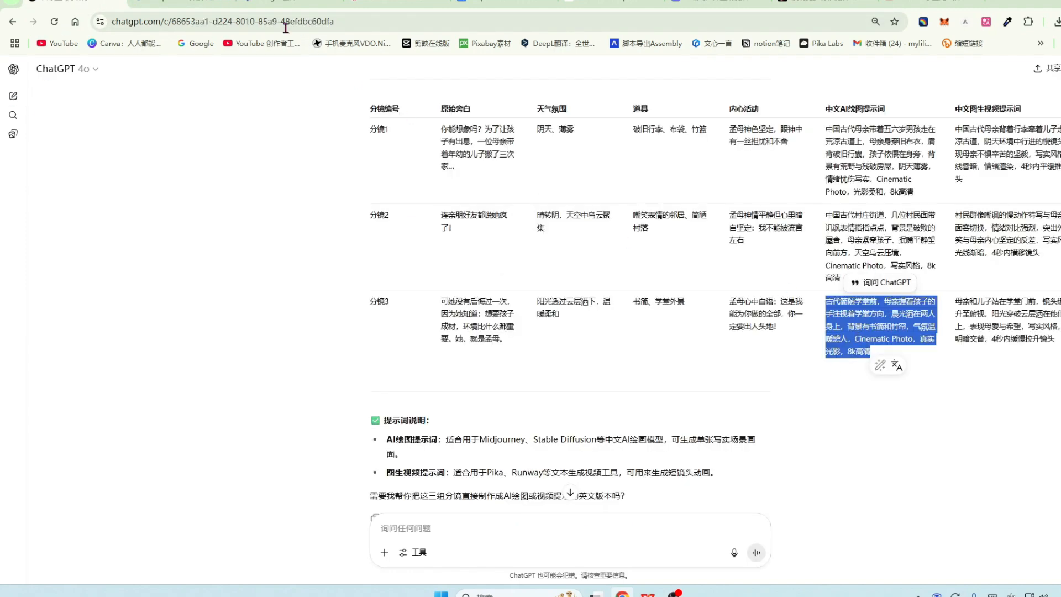
{"action": "left_click", "coordinate": [189, 3]}
{"action": "left_click", "coordinate": [309, 4]}
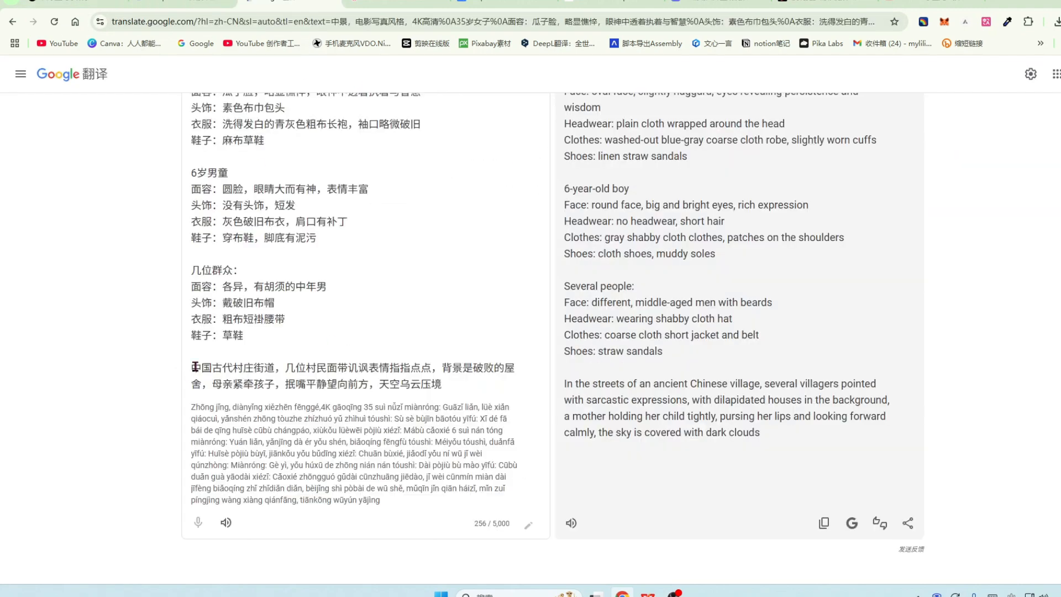
{"action": "left_click_drag", "start_coordinate": [190, 369], "coordinate": [451, 391]}
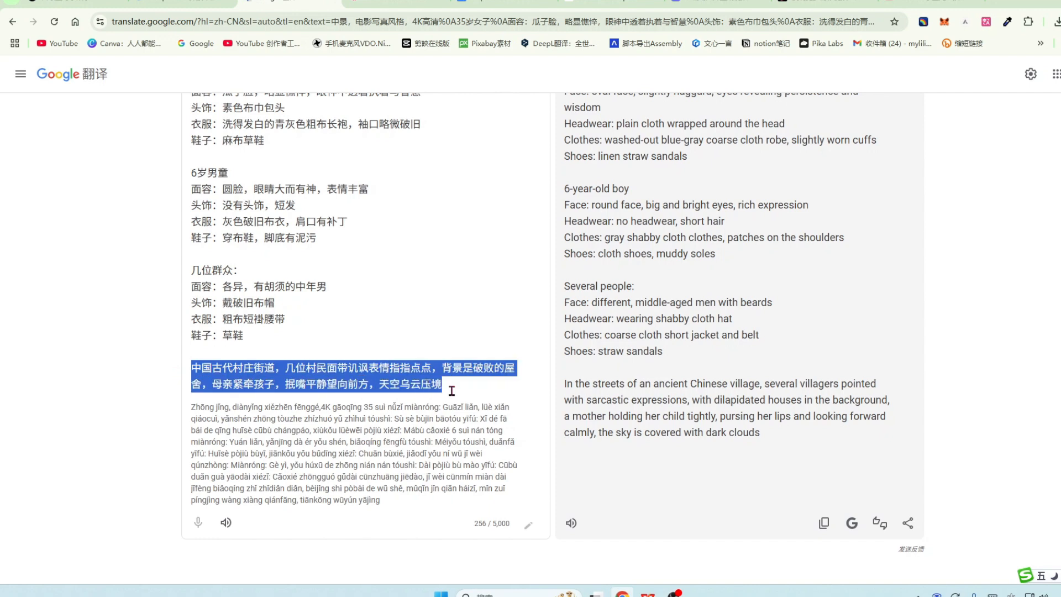
{"action": "key", "text": "ctrl+v"}
Remove Cinematic Photo and 8k高清 from the scene paragraph's ending, keeping 真实光影 as its last phrase.
{"action": "left_click_drag", "start_coordinate": [369, 384], "coordinate": [376, 401]}
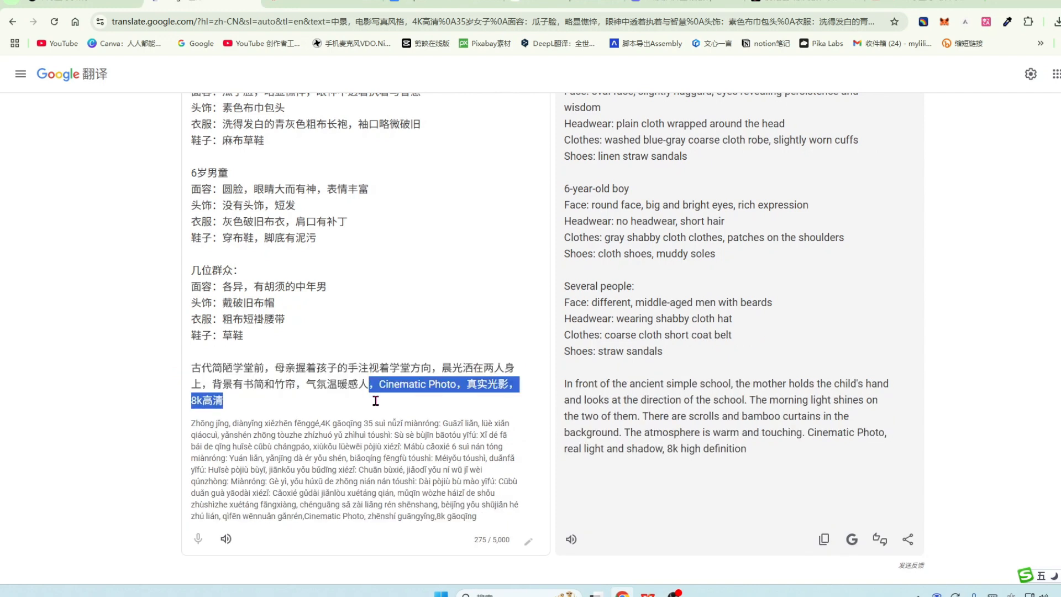
{"action": "left_click", "coordinate": [470, 399]}
{"action": "mouse_move", "coordinate": [467, 385]}
{"action": "left_mouse_down"}
{"action": "mouse_move", "coordinate": [375, 383]}
{"action": "mouse_move", "coordinate": [474, 383]}
{"action": "left_mouse_up"}
{"action": "key", "text": "BackSpace"}
{"action": "key", "text": "BackSpace"}
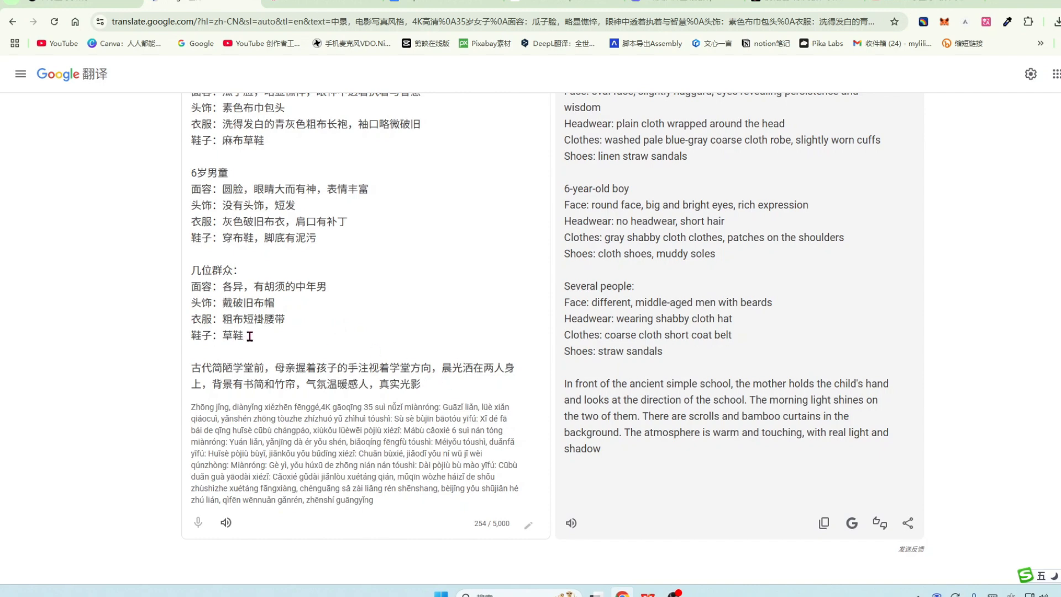
Delete the entire 几位群众 character description, from its heading through the shoes line, from the source text.
{"action": "left_click_drag", "start_coordinate": [244, 336], "coordinate": [193, 282]}
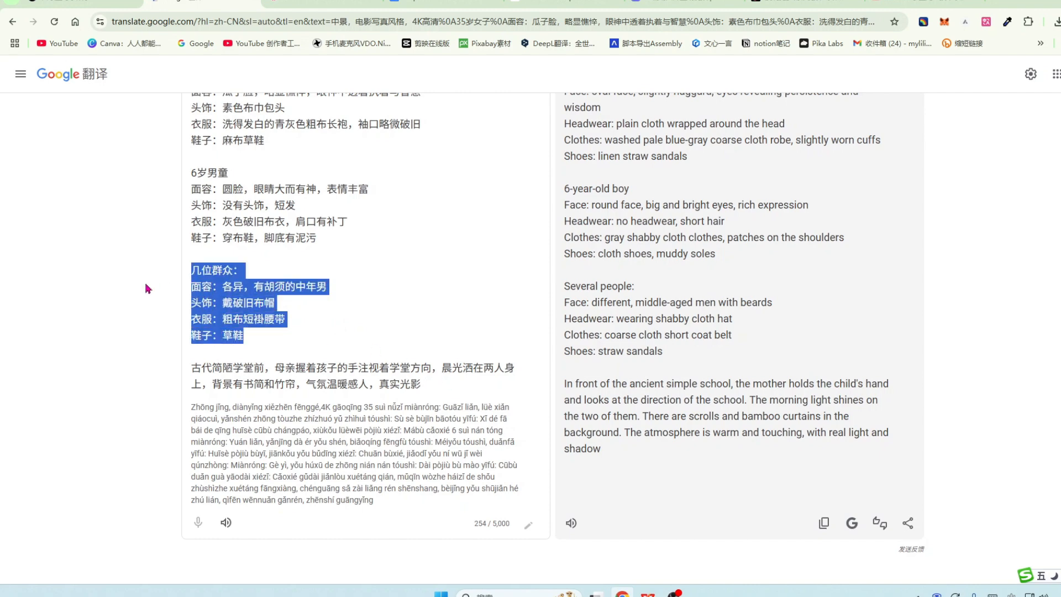
{"action": "key", "text": "BackSpace"}
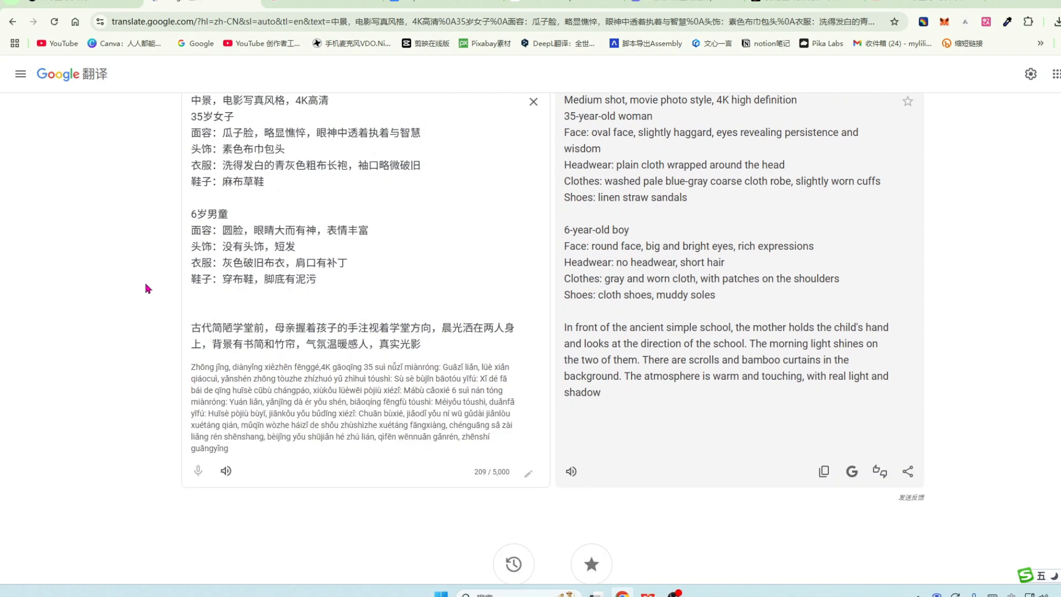
{"action": "scroll", "coordinate": [285, 239], "scroll_direction": "up", "scroll_amount": 1}
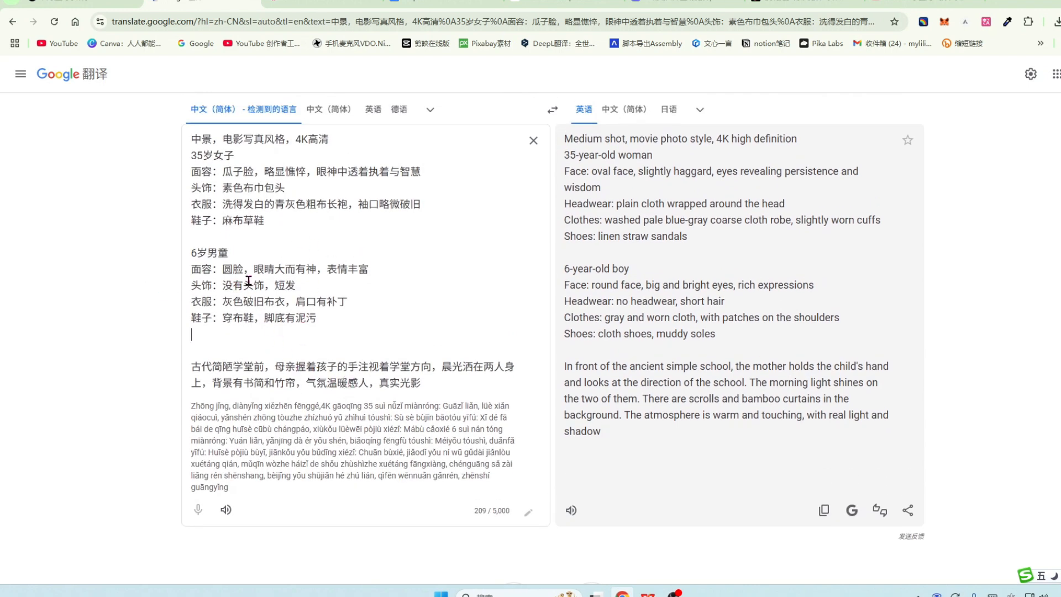
Insert 穿着蓝色破旧布衣 after 母亲 in the scene paragraph, reusing the boy's clothing wording with 蓝色 in place of 灰色.
{"action": "left_click_drag", "start_coordinate": [224, 300], "coordinate": [281, 301]}
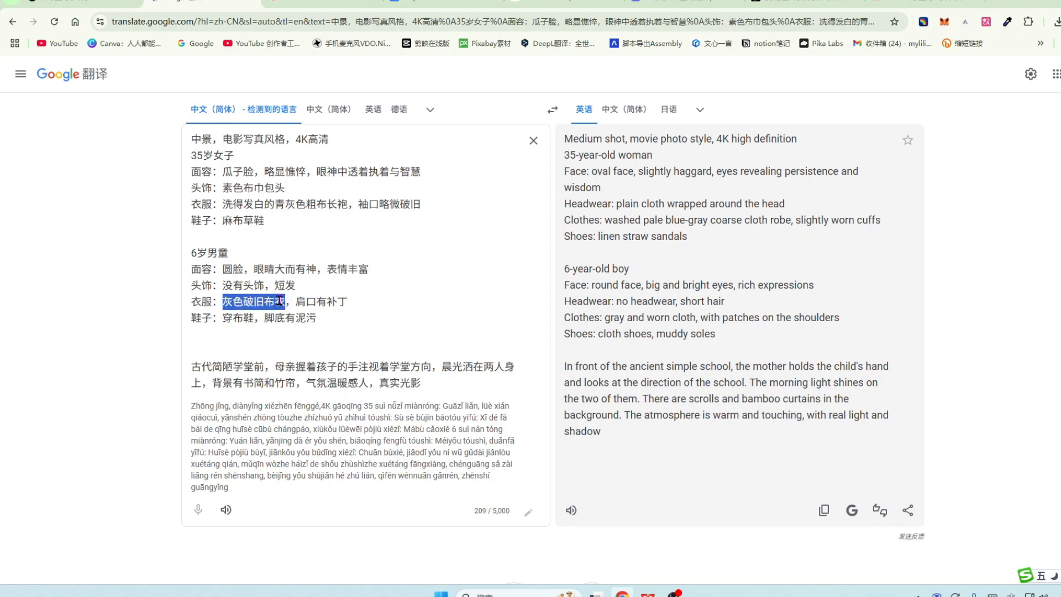
{"action": "left_click", "coordinate": [297, 367]}
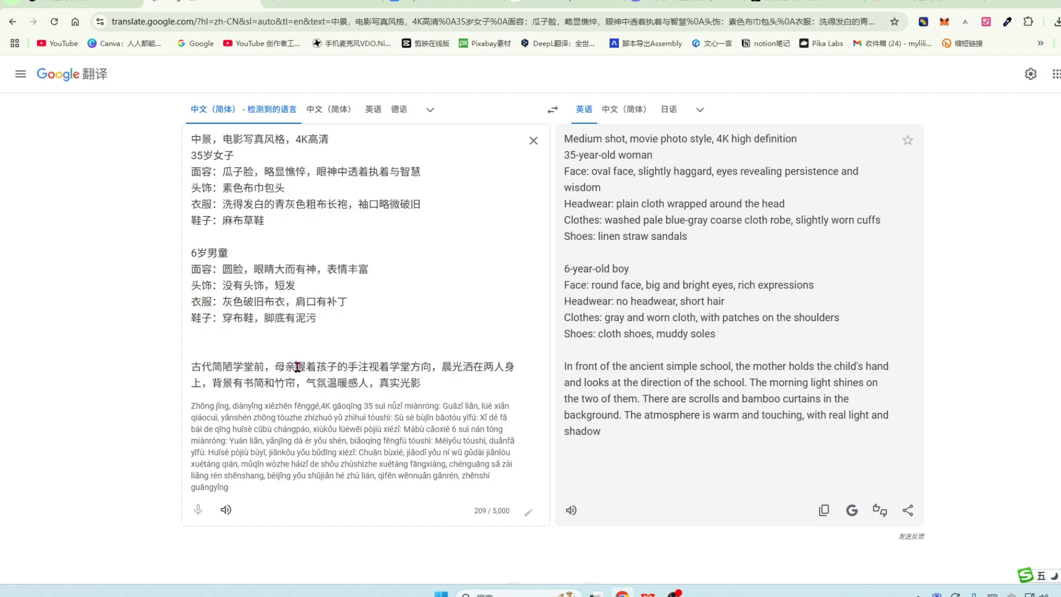
{"action": "type", "text": "灰色破旧布衣"}
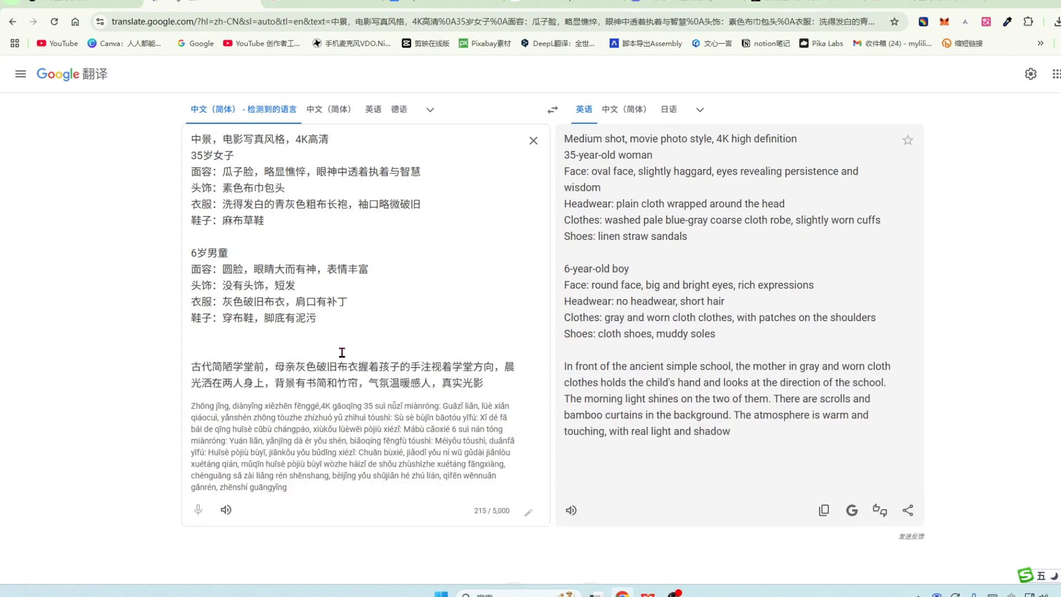
{"action": "type", "text": "穿着蓝色"}
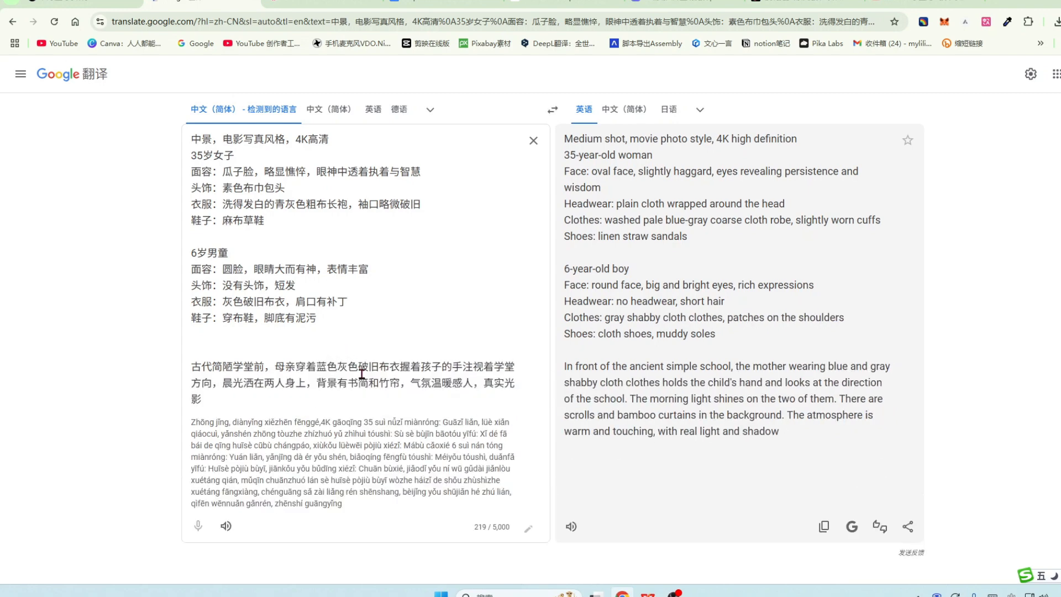
{"action": "key", "text": "BackSpace"}
{"action": "key", "text": "BackSpace"}
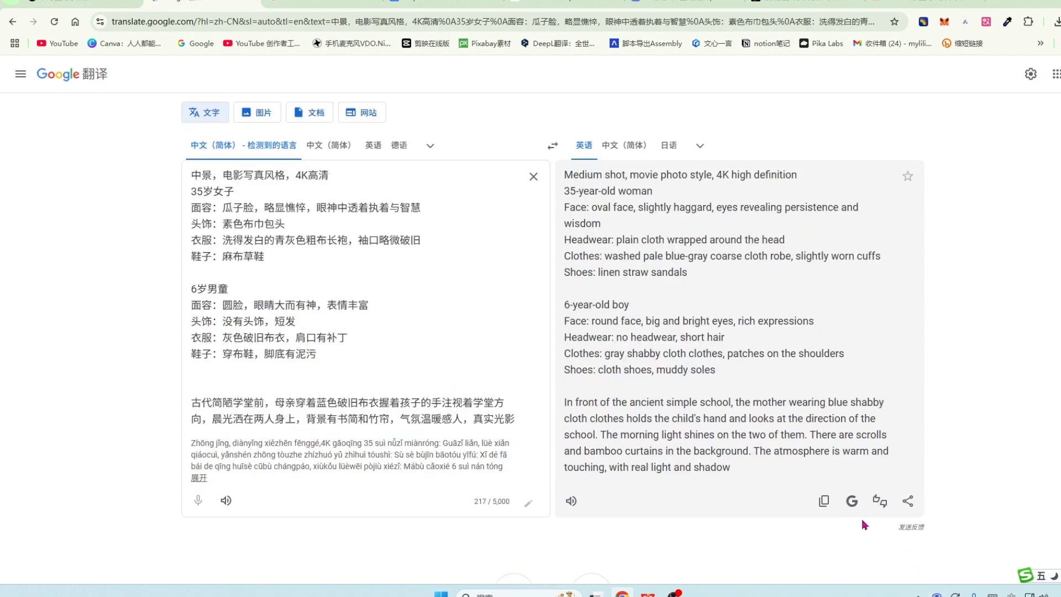
Paste the school scene's English translation into the ChatGPT image conversation and reuse the second-scene message's 人物风格保持一致 instruction above it.
{"action": "left_click", "coordinate": [824, 501]}
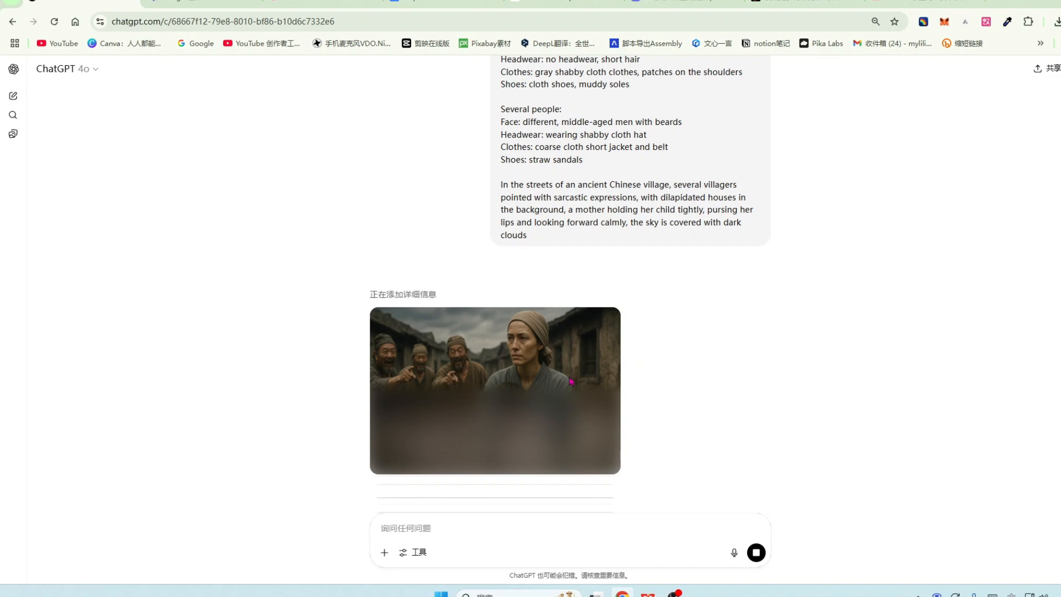
{"action": "left_click", "coordinate": [406, 530]}
{"action": "key", "text": "ctrl+v"}
{"action": "scroll", "coordinate": [588, 197], "scroll_direction": "up", "scroll_amount": 5}
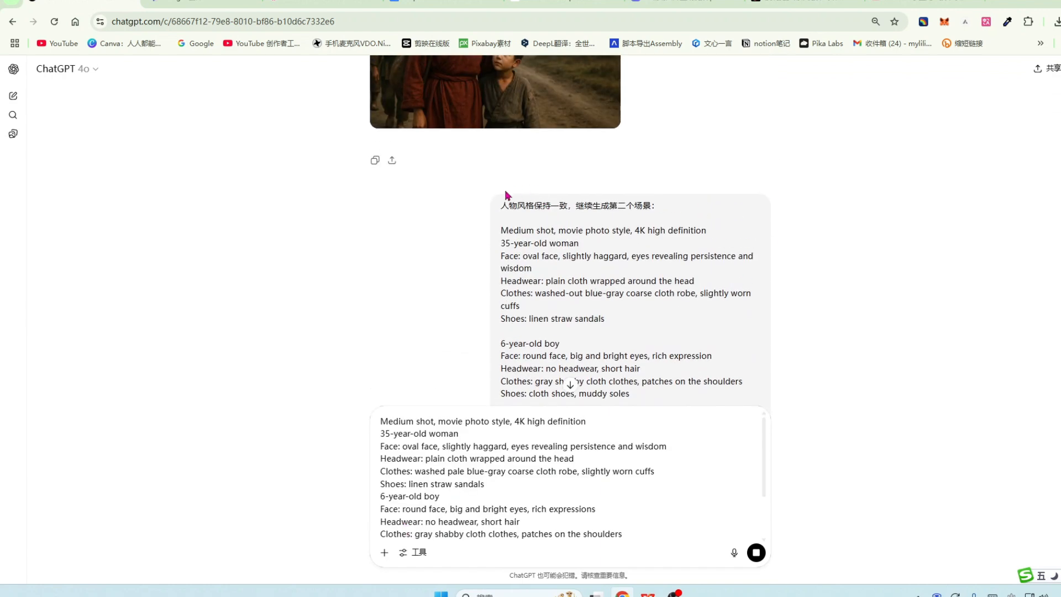
{"action": "left_click_drag", "start_coordinate": [505, 205], "coordinate": [666, 209]}
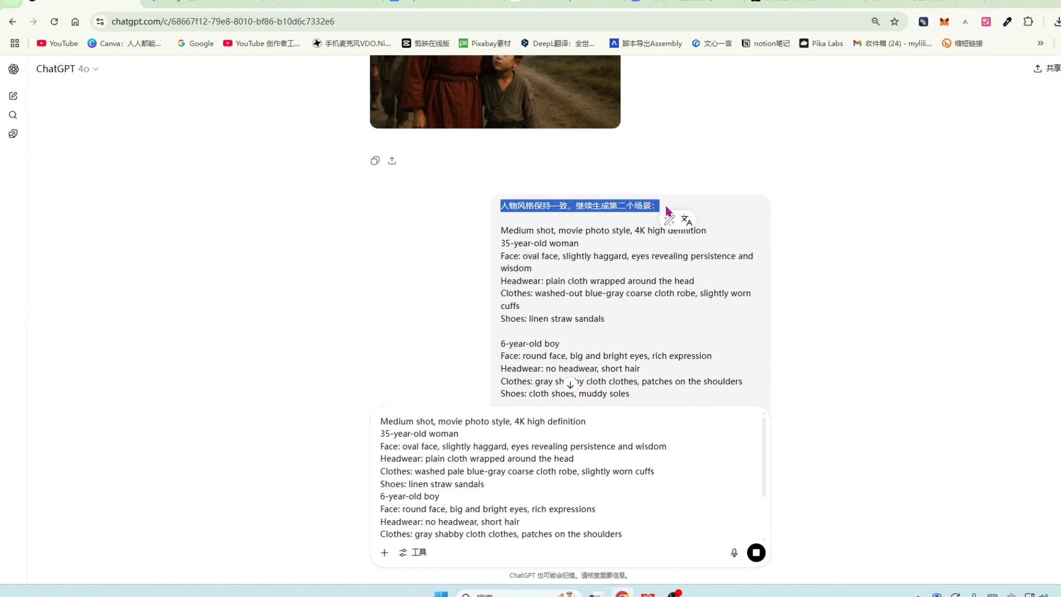
{"action": "left_click", "coordinate": [380, 424]}
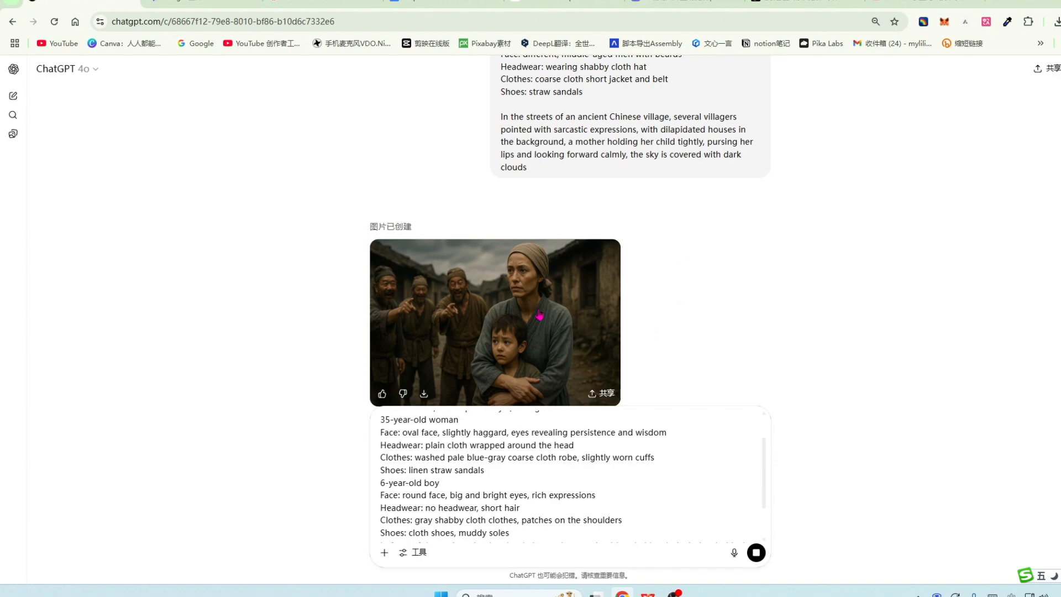
View the generated first and second scene images enlarged to compare the mother and boy, closing each view.
{"action": "left_click", "coordinate": [540, 315]}
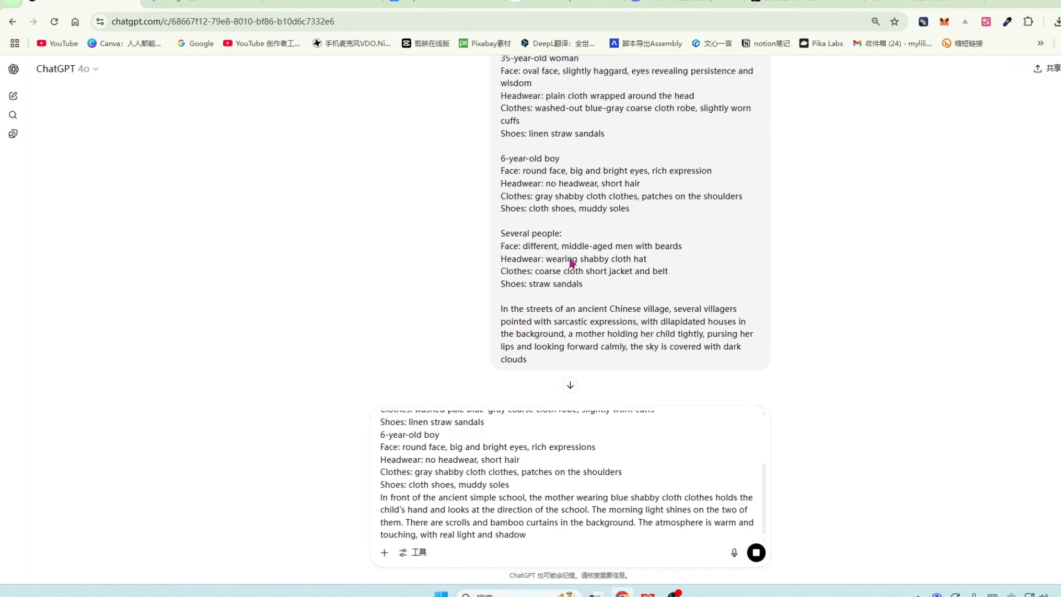
{"action": "scroll", "coordinate": [573, 262], "scroll_direction": "up", "scroll_amount": 5}
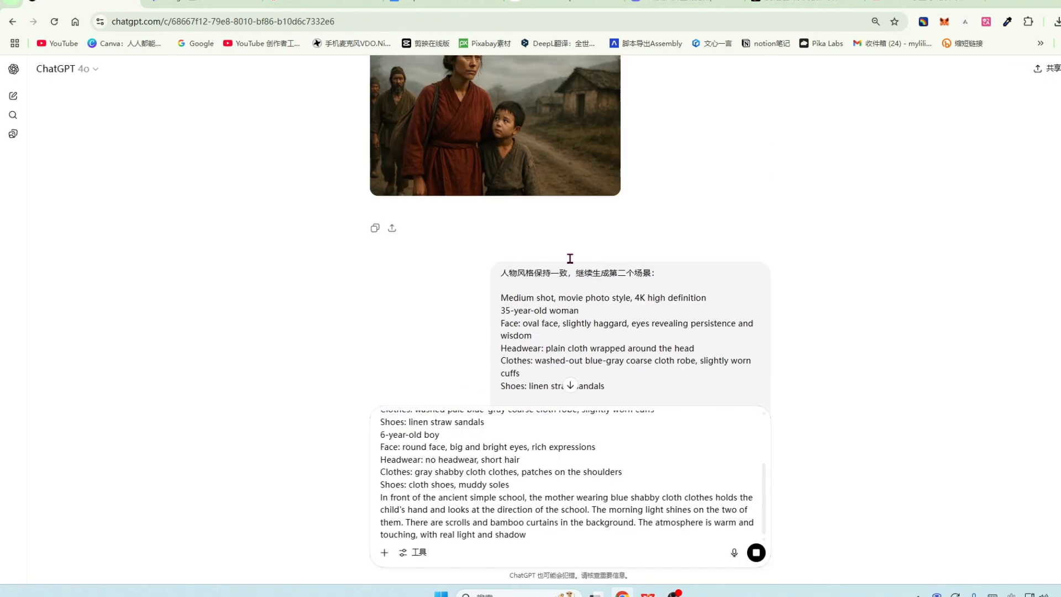
{"action": "scroll", "coordinate": [569, 258], "scroll_direction": "up", "scroll_amount": 1}
{"action": "left_click", "coordinate": [546, 213]}
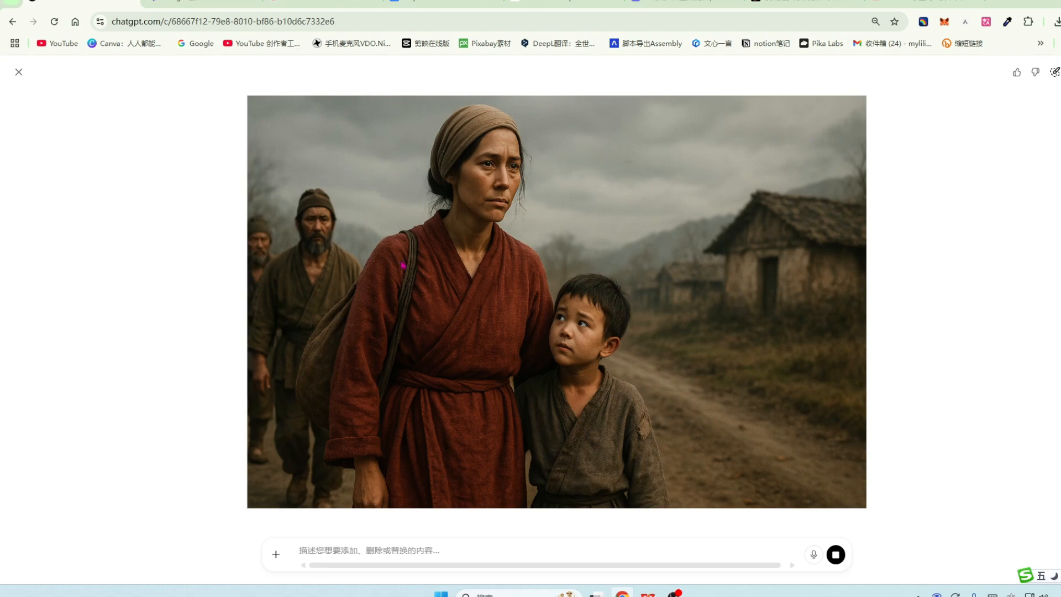
{"action": "left_click", "coordinate": [19, 72]}
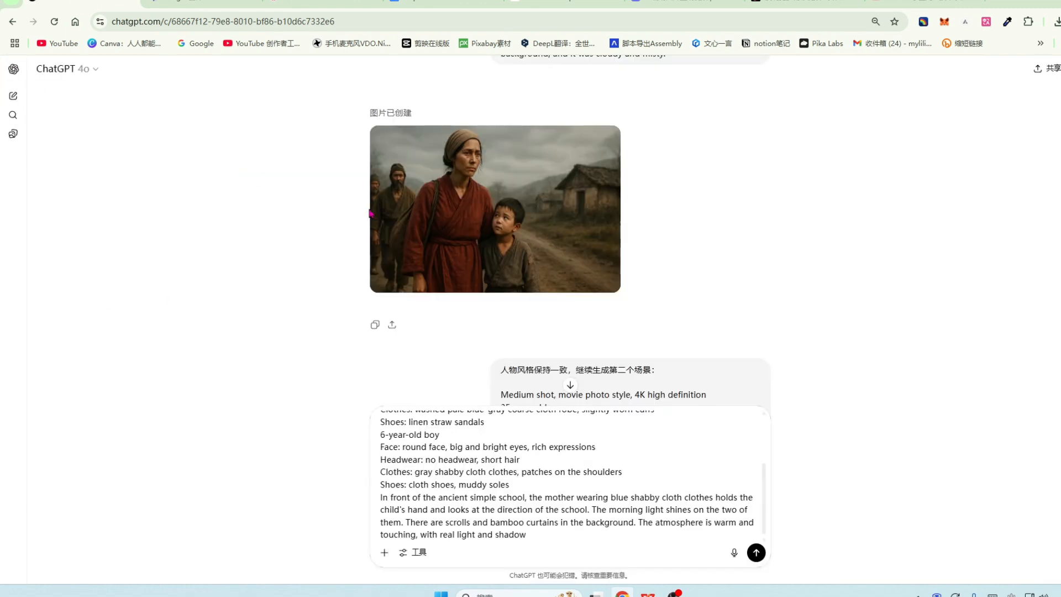
{"action": "scroll", "coordinate": [559, 253], "scroll_direction": "down", "scroll_amount": 3}
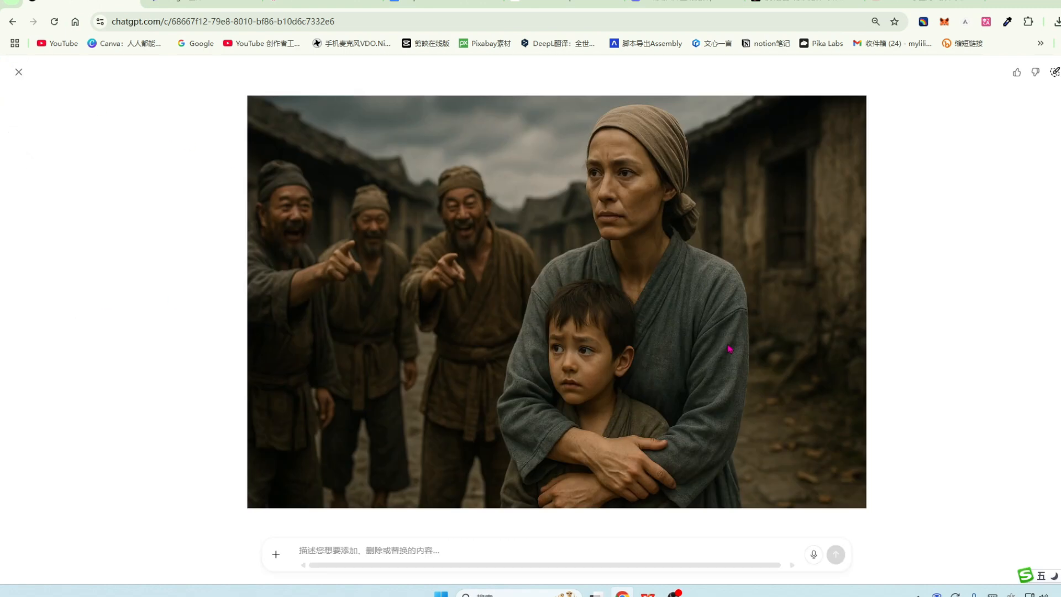
{"action": "left_click", "coordinate": [18, 71]}
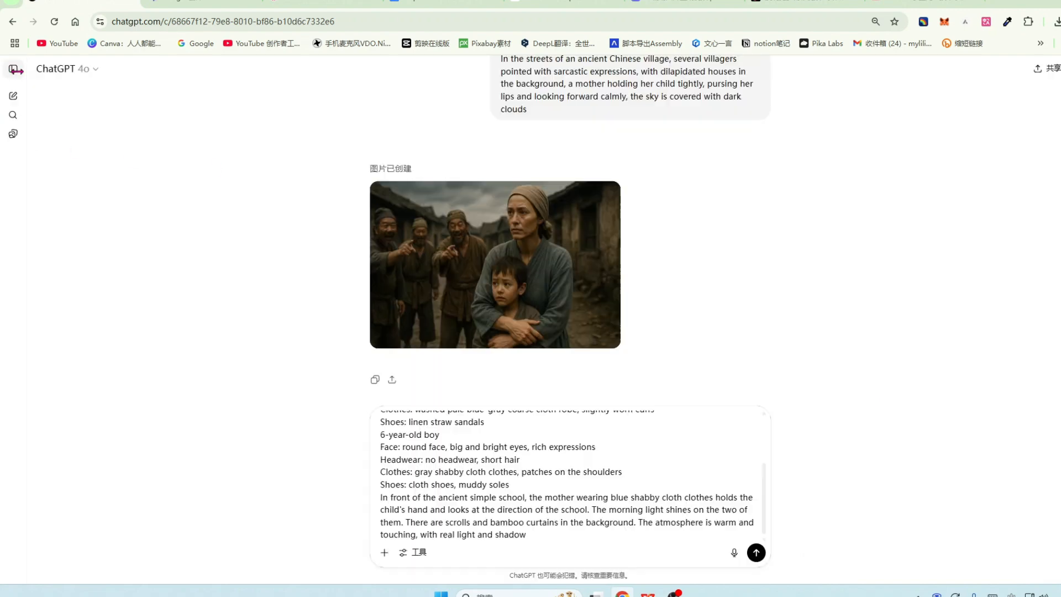
Check the instruction at the start of the drafted school-scene message and send it to generate the image.
{"action": "scroll", "coordinate": [439, 437], "scroll_direction": "up", "scroll_amount": 5}
{"action": "left_click_drag", "start_coordinate": [380, 423], "coordinate": [451, 422]}
{"action": "scroll", "coordinate": [553, 481], "scroll_direction": "down", "scroll_amount": 3}
{"action": "left_click", "coordinate": [755, 551]}
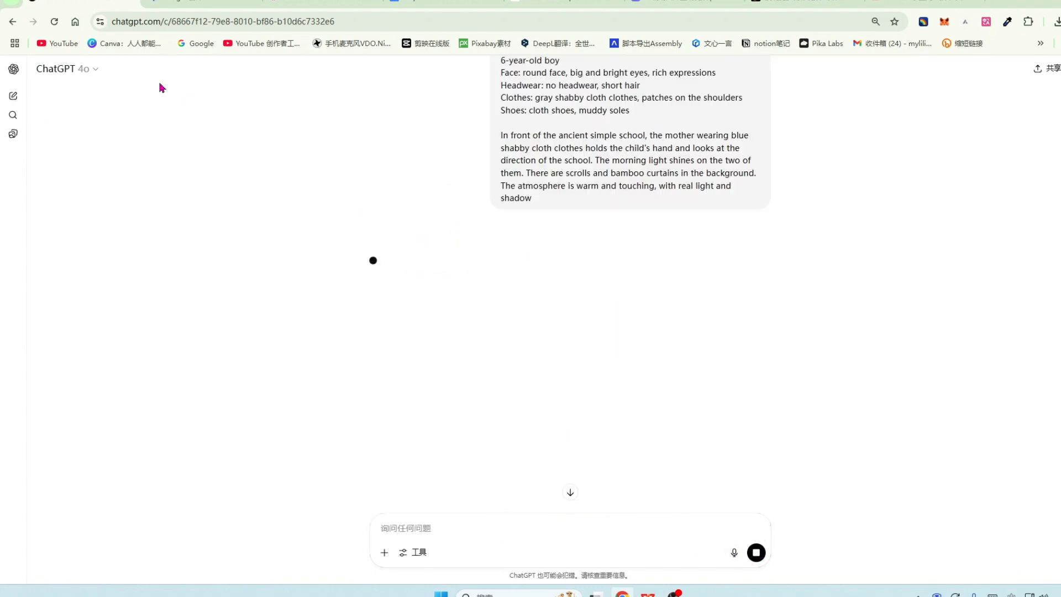
Switch to Google Translate and select the 6岁男童 description from its heading through the shoes line.
{"action": "left_click", "coordinate": [202, 4]}
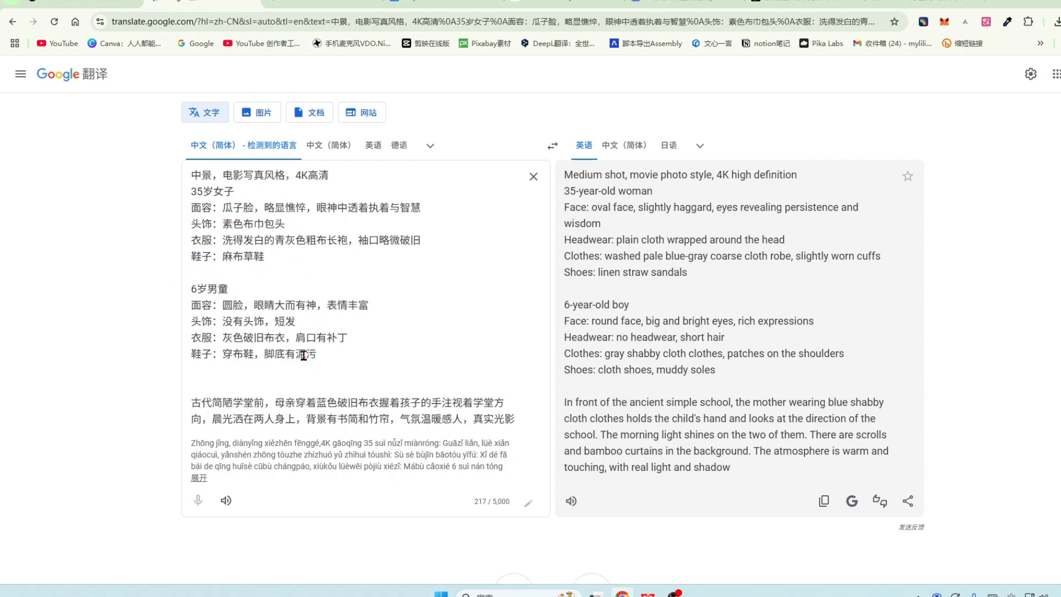
{"action": "left_click_drag", "start_coordinate": [330, 357], "coordinate": [179, 294]}
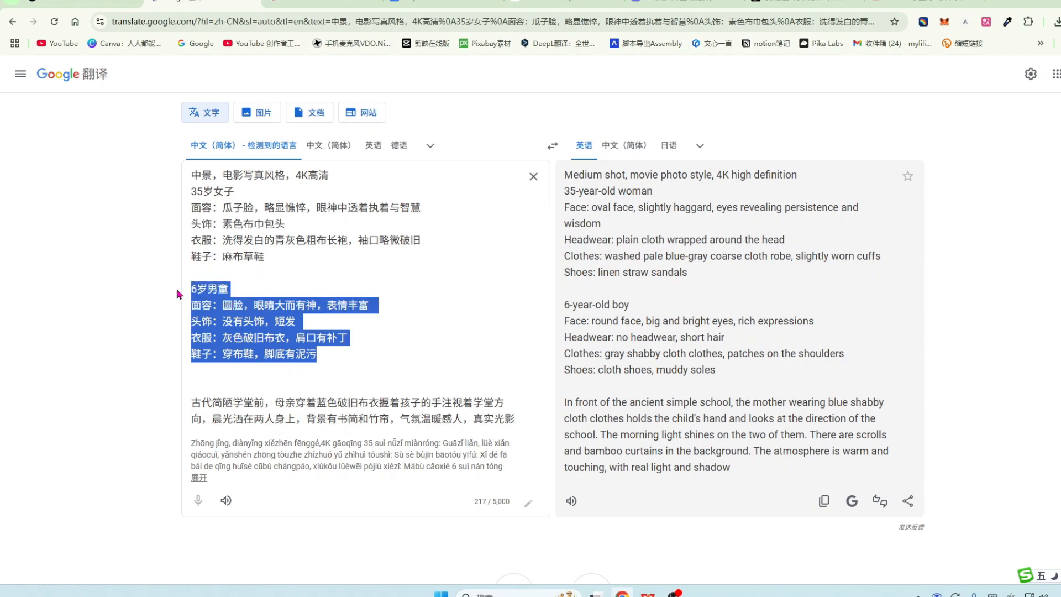
Try removing the 6-year-old boy's description from the source prompt, undo the deletion, and highlight the ancient school scene paragraph.
{"action": "key", "text": "BackSpace"}
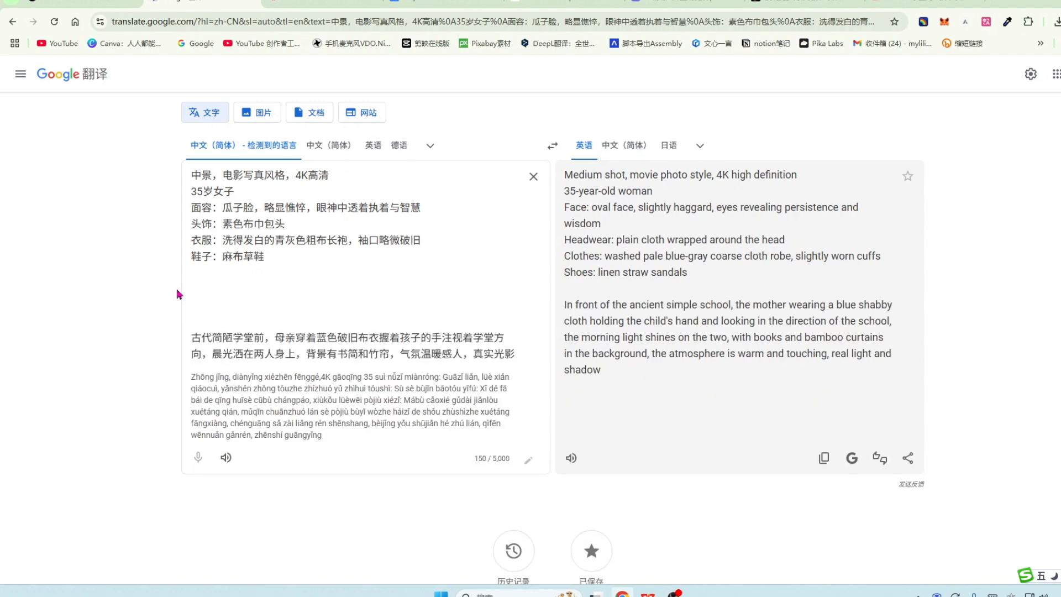
{"action": "key", "text": "ctrl+z"}
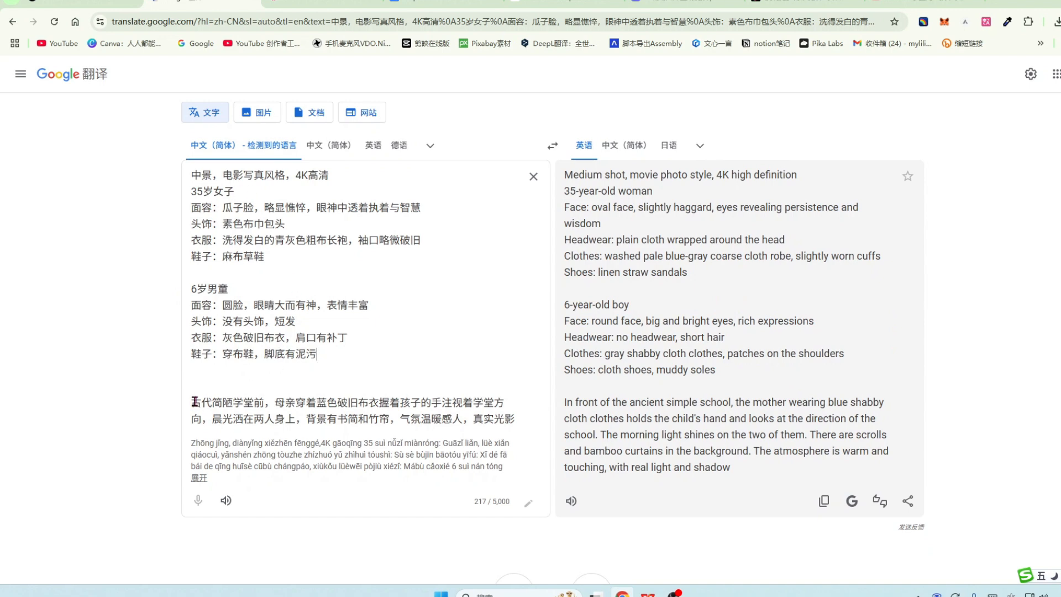
{"action": "left_click_drag", "start_coordinate": [192, 403], "coordinate": [515, 425]}
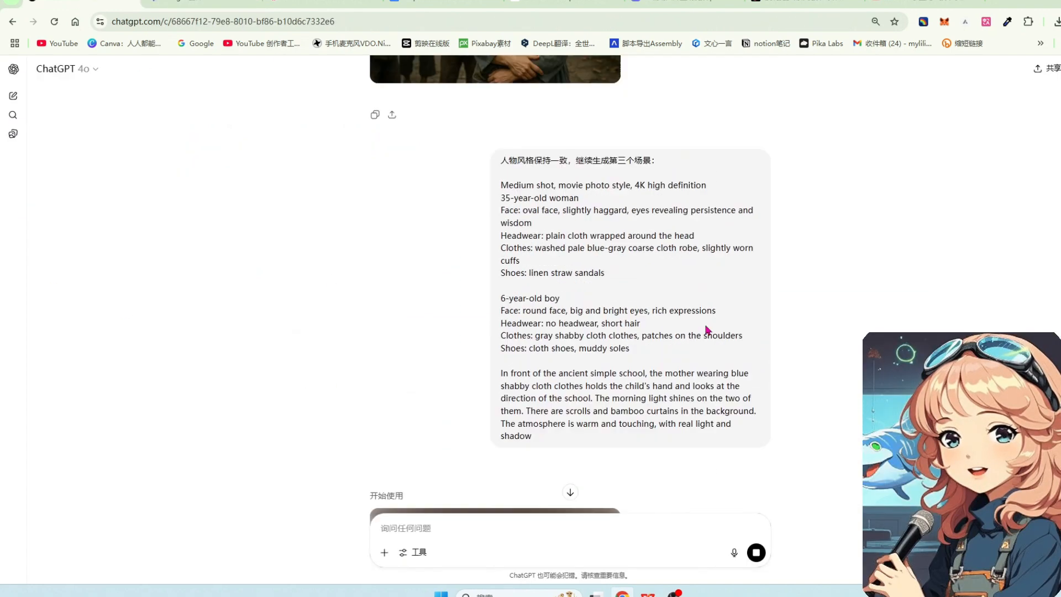
Examine the generated mother-and-son scene images in the ChatGPT conversation, enlarging the cemetery, village and school pictures and reading their prompts.
{"action": "scroll", "coordinate": [686, 323], "scroll_direction": "up", "scroll_amount": 15}
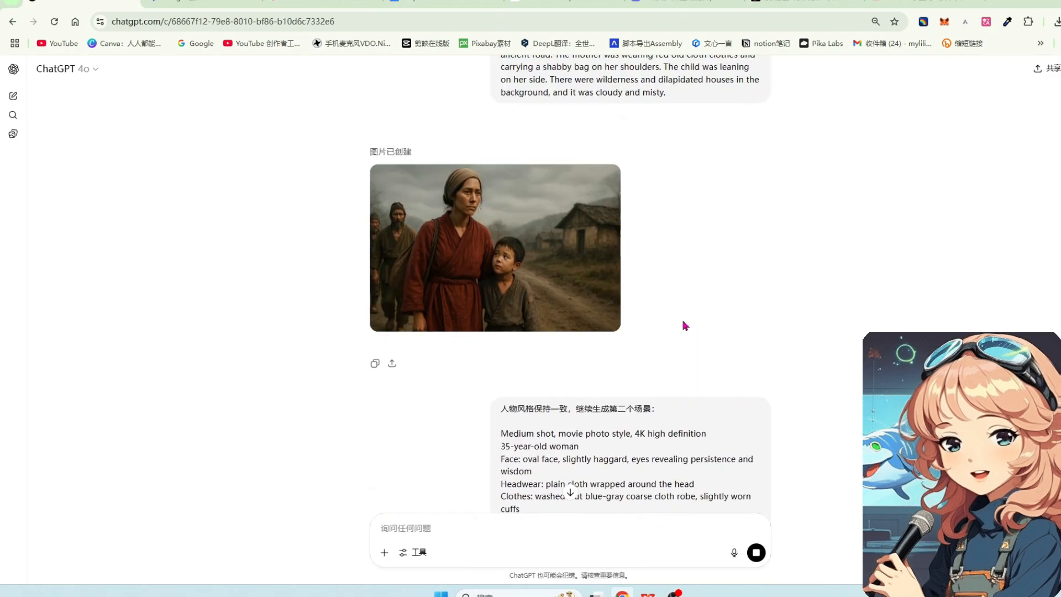
{"action": "scroll", "coordinate": [680, 324], "scroll_direction": "up", "scroll_amount": 5}
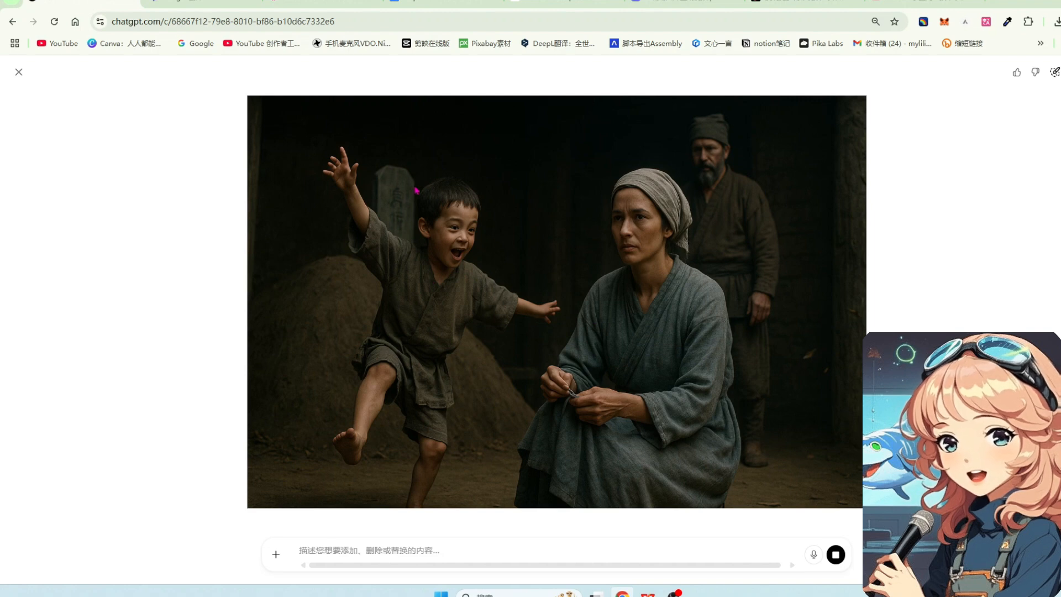
{"action": "left_click", "coordinate": [20, 74]}
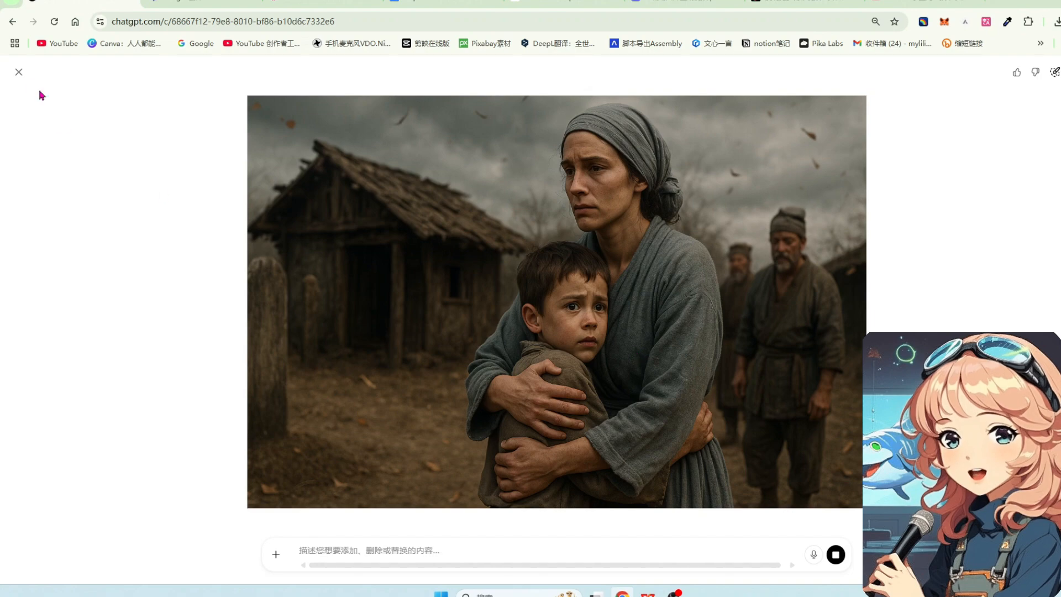
{"action": "left_click", "coordinate": [19, 73]}
{"action": "scroll", "coordinate": [467, 282], "scroll_direction": "up", "scroll_amount": 5}
{"action": "left_click", "coordinate": [464, 129]}
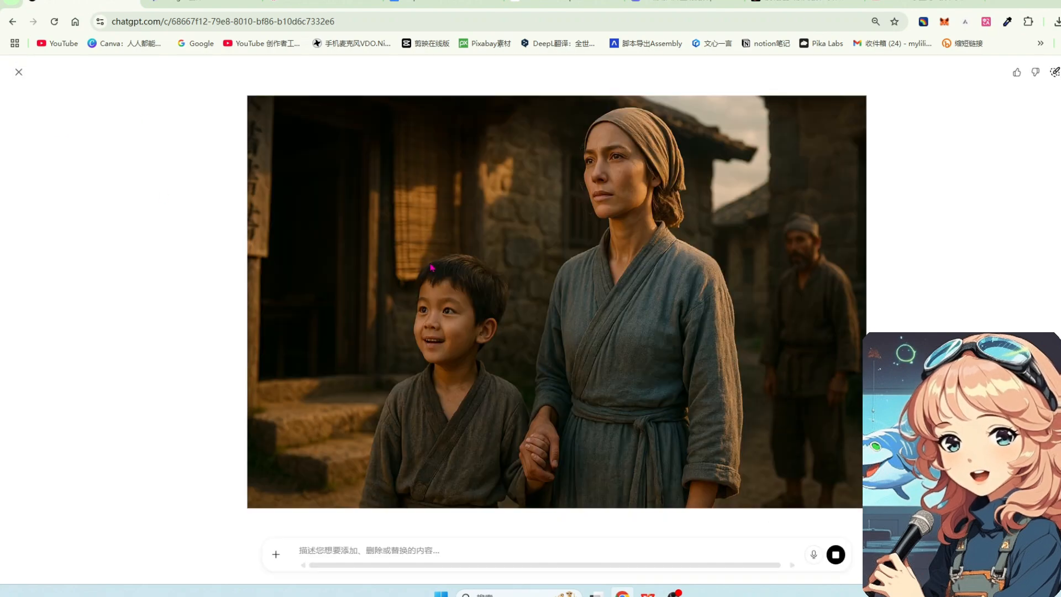
{"action": "left_click", "coordinate": [18, 71]}
{"action": "scroll", "coordinate": [813, 365], "scroll_direction": "down", "scroll_amount": 6}
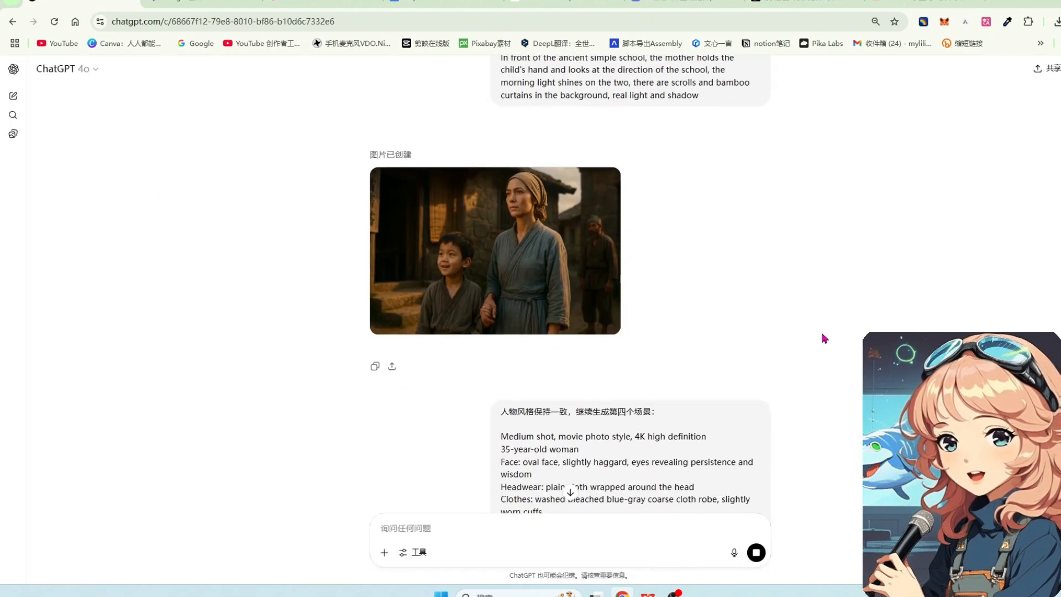
{"action": "scroll", "coordinate": [803, 399], "scroll_direction": "down", "scroll_amount": 15}
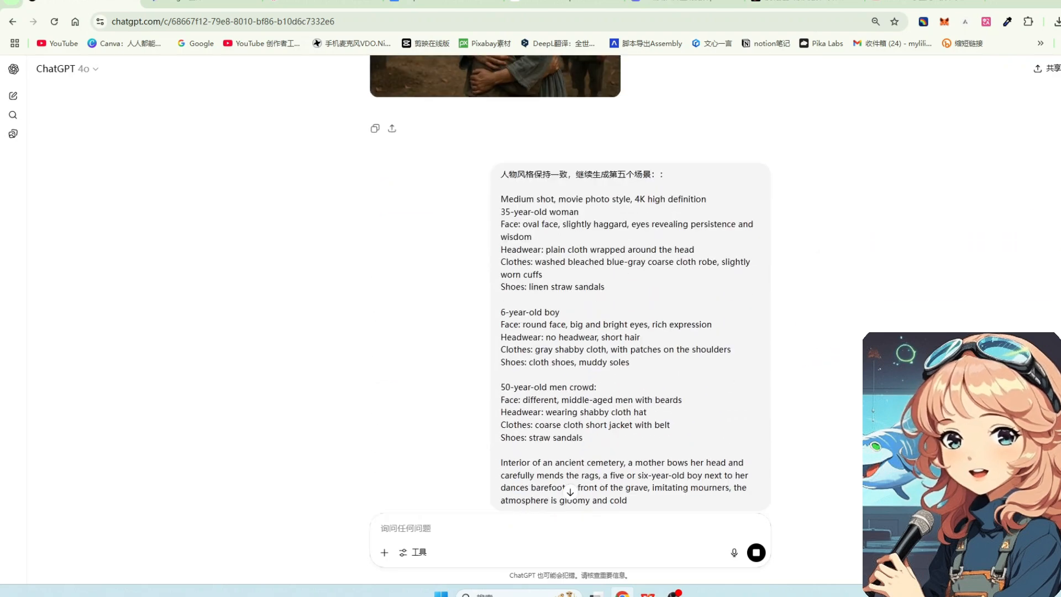
{"action": "scroll", "coordinate": [570, 284], "scroll_direction": "down", "scroll_amount": 8}
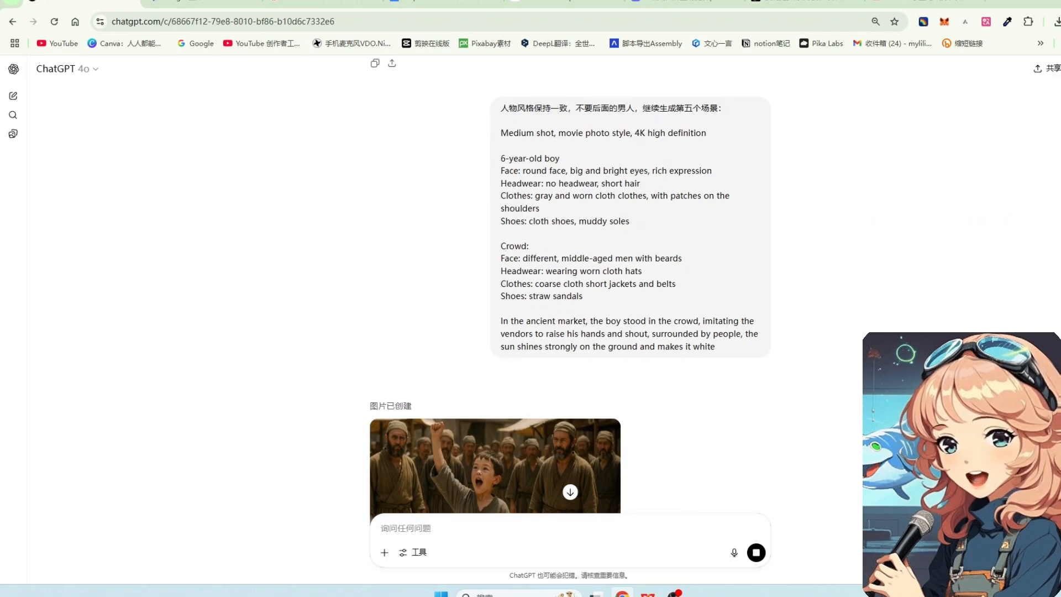
Download the second scene's generated image of villagers pointing at the mother and her child.
{"action": "scroll", "coordinate": [740, 309], "scroll_direction": "up", "scroll_amount": 15}
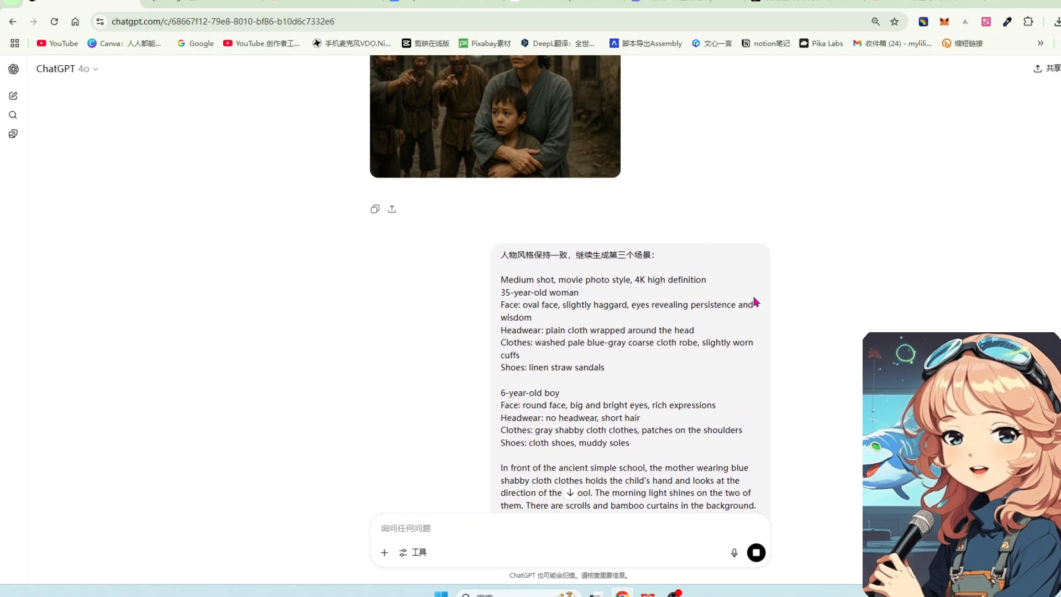
{"action": "scroll", "coordinate": [756, 301], "scroll_direction": "up", "scroll_amount": 3}
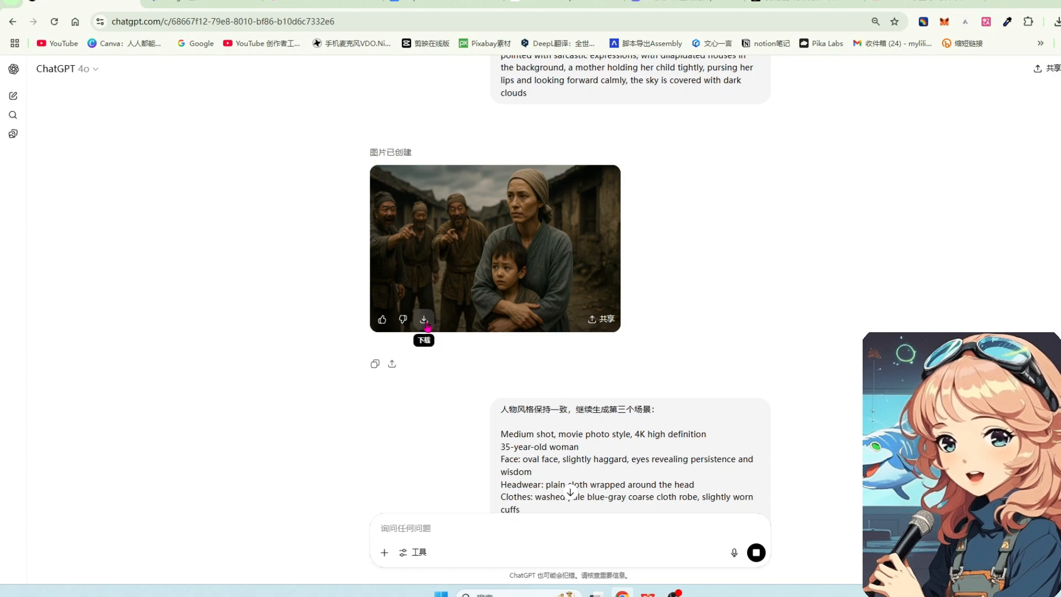
{"action": "scroll", "coordinate": [426, 323], "scroll_direction": "down", "scroll_amount": 1}
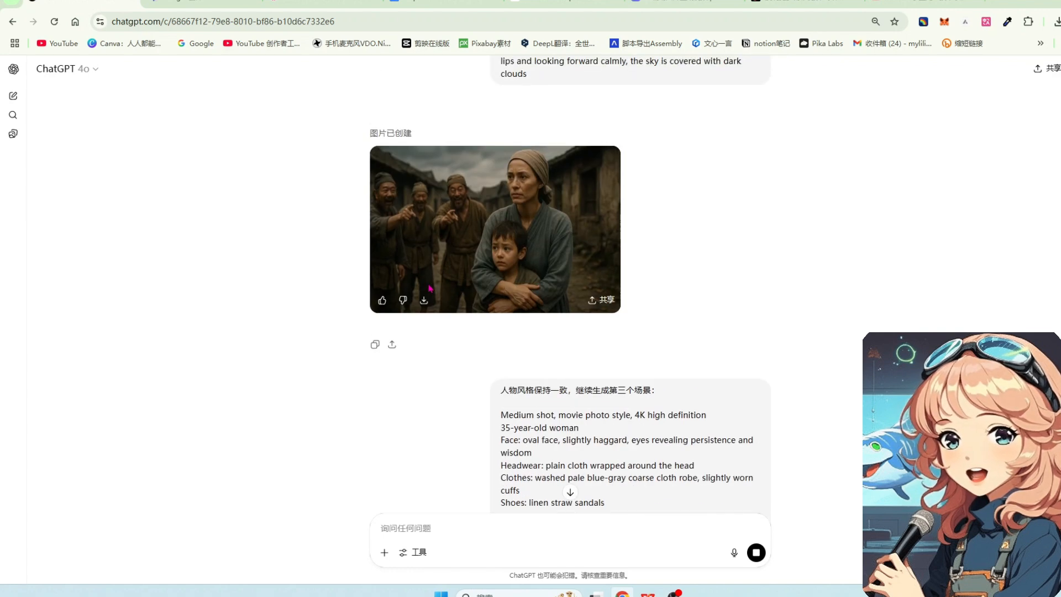
{"action": "left_click", "coordinate": [426, 304]}
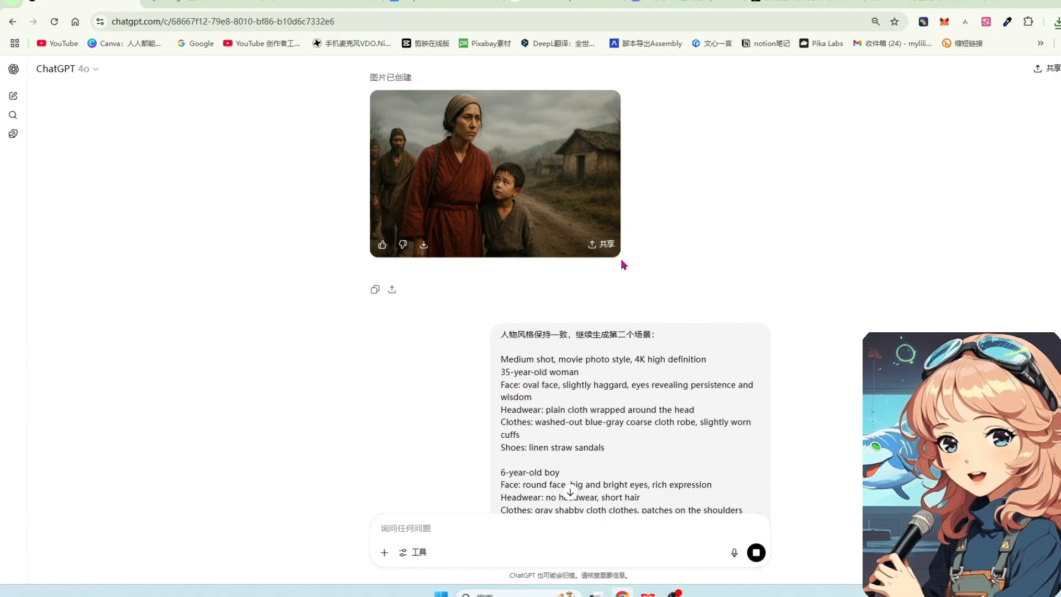
Move today's three downloaded ChatGPT images from the Downloads folder to 小鱼儿文件夹\漫画解说视频\抖音AI视频 on drive D.
{"action": "scroll", "coordinate": [623, 263], "scroll_direction": "down", "scroll_amount": 12}
{"action": "scroll", "coordinate": [592, 373], "scroll_direction": "down", "scroll_amount": 10}
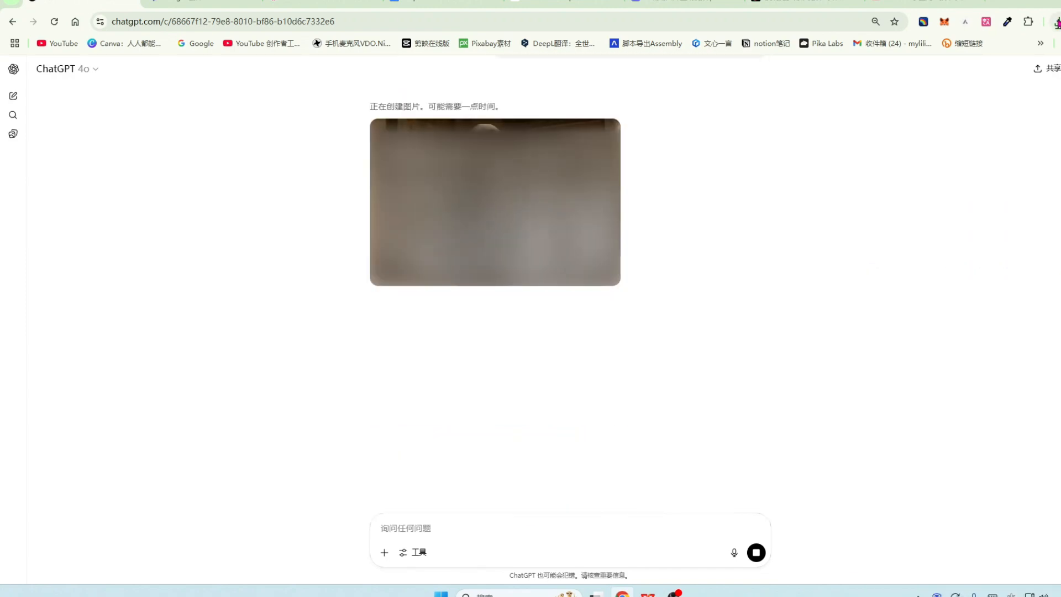
{"action": "left_click", "coordinate": [1057, 22]}
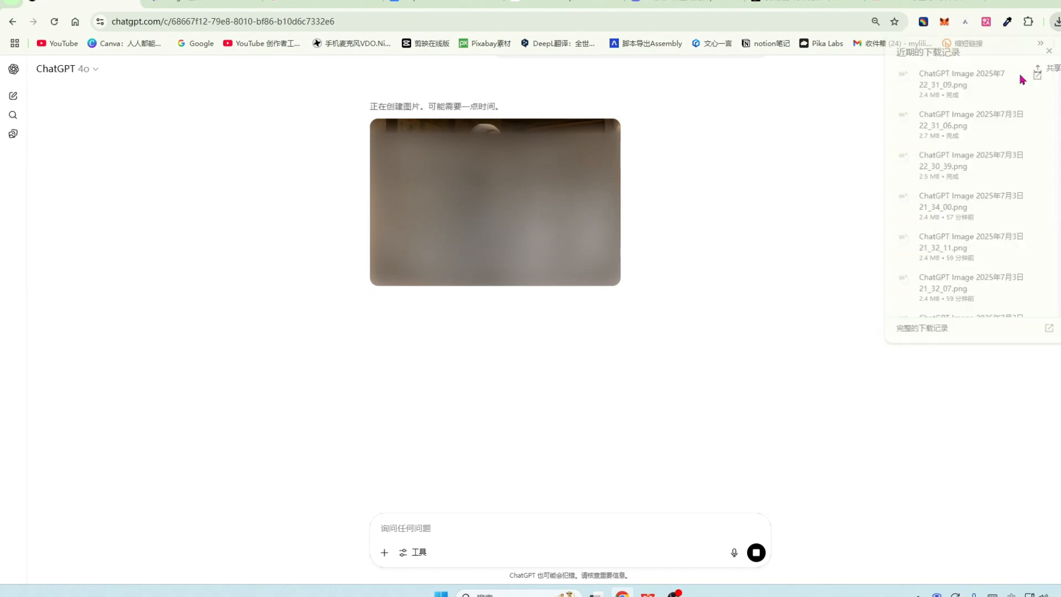
{"action": "left_click", "coordinate": [1037, 75]}
{"action": "left_click_drag", "start_coordinate": [770, 213], "coordinate": [546, 206]}
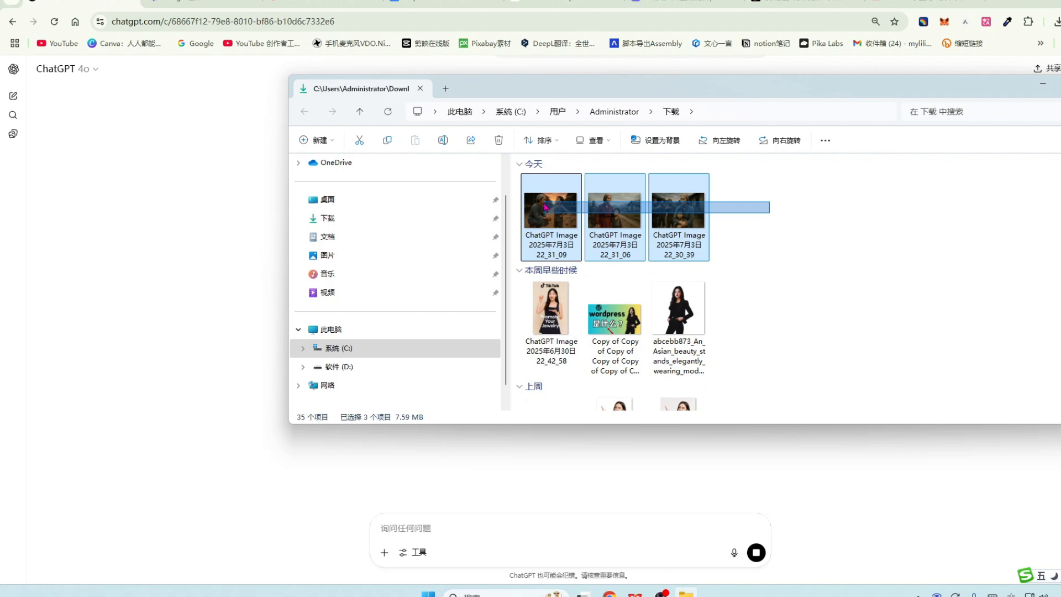
{"action": "left_click_drag", "start_coordinate": [545, 207], "coordinate": [556, 209]}
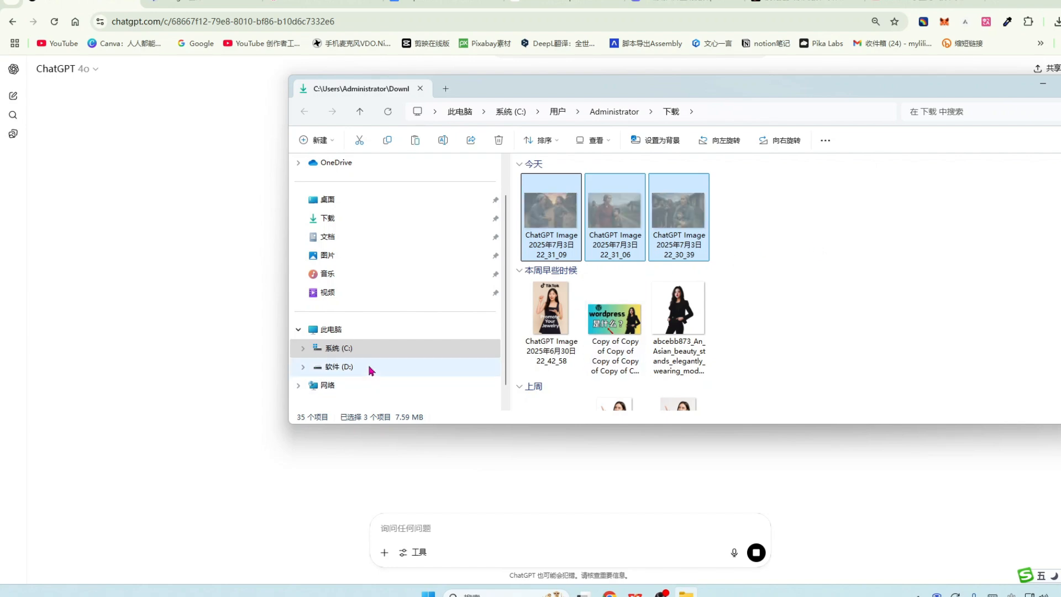
{"action": "left_click", "coordinate": [359, 367]}
{"action": "scroll", "coordinate": [632, 308], "scroll_direction": "down", "scroll_amount": 3}
{"action": "double_click", "coordinate": [618, 198]}
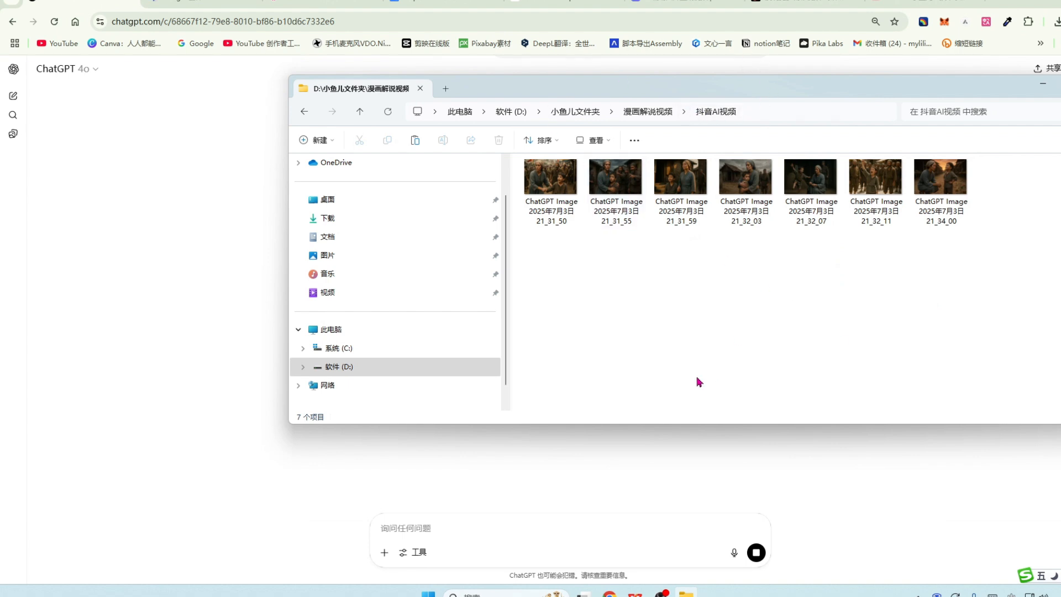
{"action": "key", "text": "ctrl+v"}
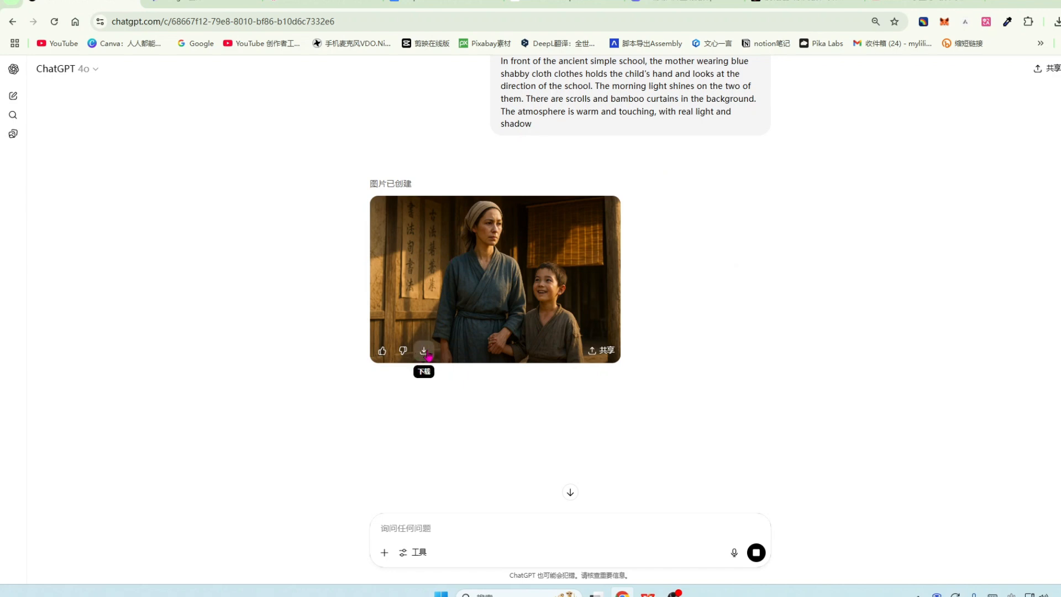
Download the newly generated image of the mother and boy at the school, and switch to PromeAI.
{"action": "left_click", "coordinate": [427, 353]}
{"action": "left_click", "coordinate": [685, 3]}
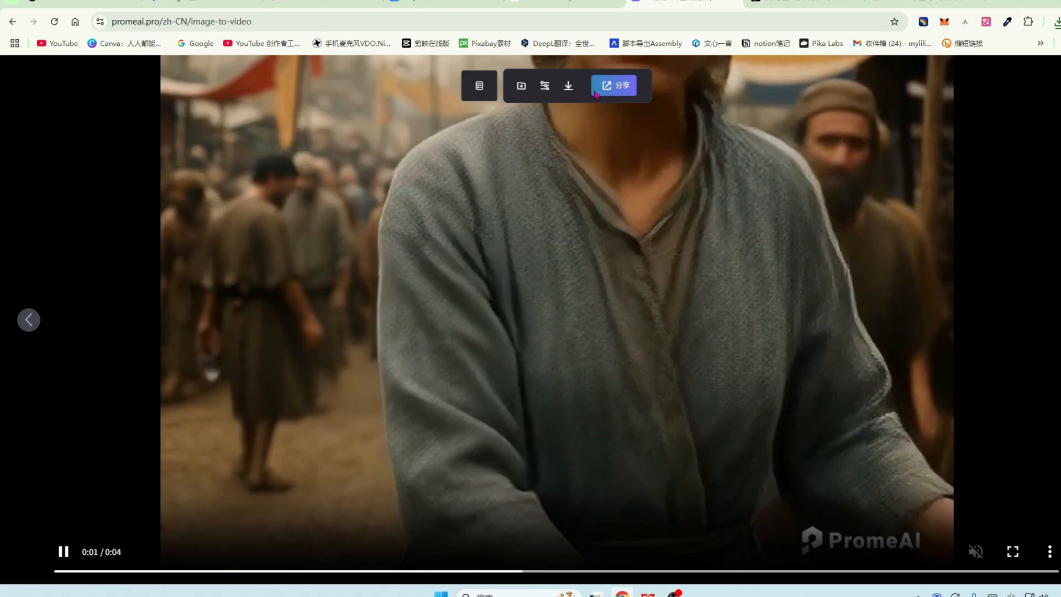
Switch to the DupDub home page and show a Chinese translation alongside its English text.
{"action": "left_click", "coordinate": [443, 2]}
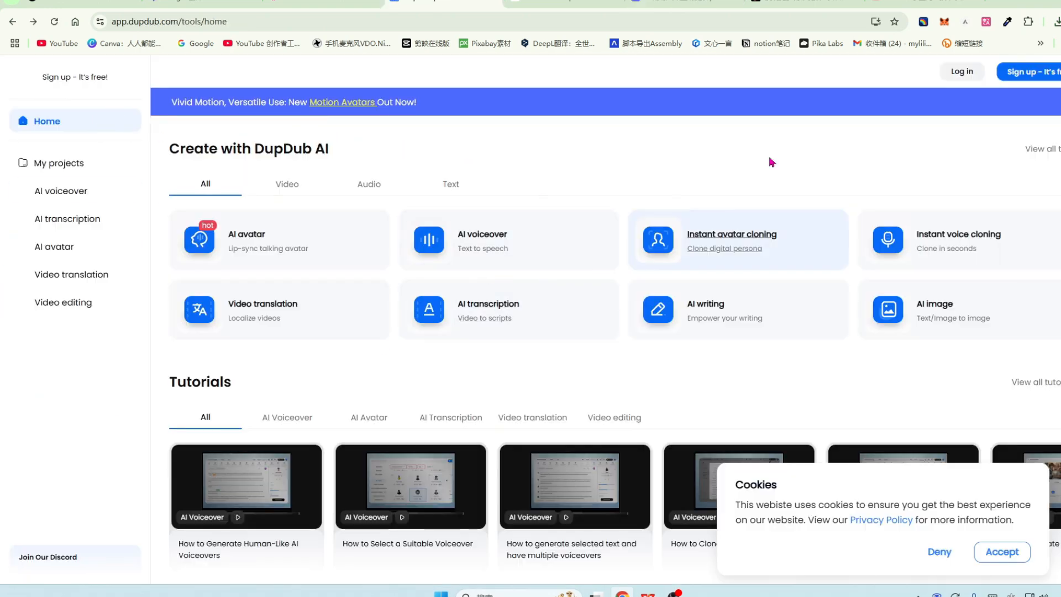
{"action": "left_click", "coordinate": [986, 22]}
{"action": "left_click", "coordinate": [919, 151]}
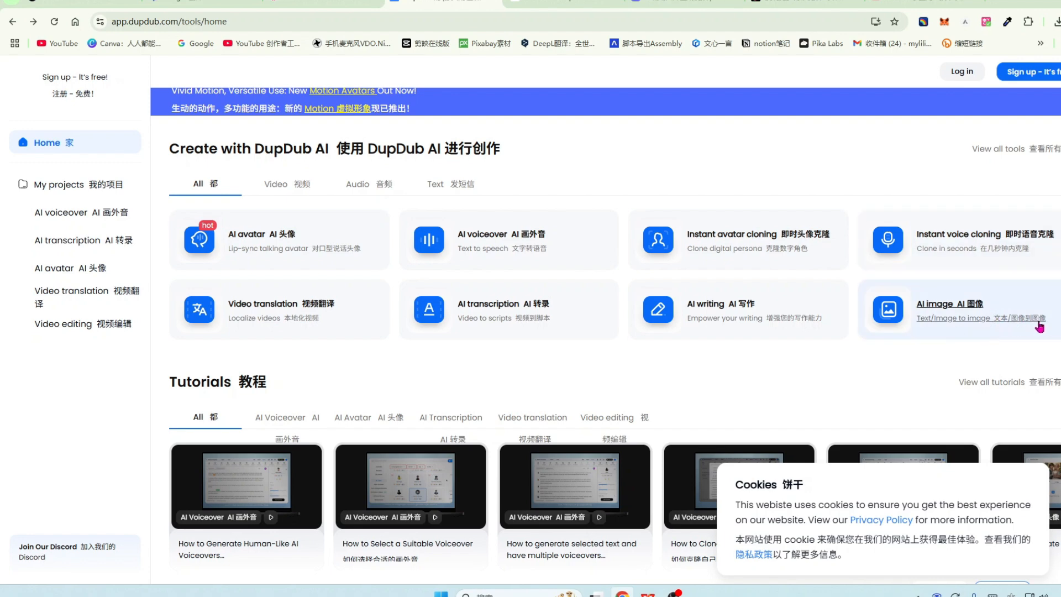
Return to PromeAI, close the video preview, and open the 图生视频 (image-to-video) tool.
{"action": "left_click", "coordinate": [686, 3]}
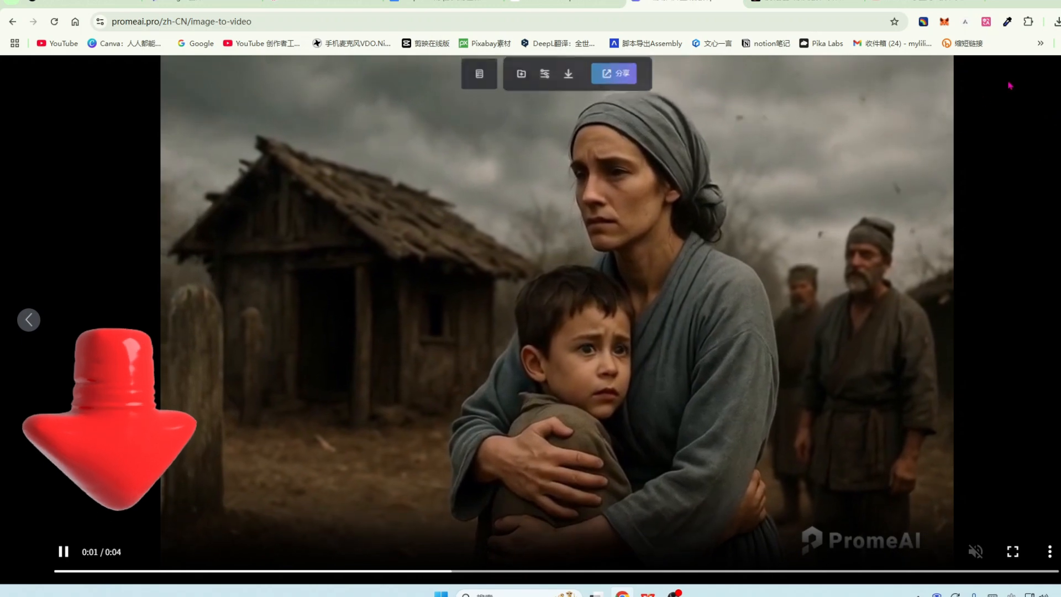
{"action": "key", "text": "Escape"}
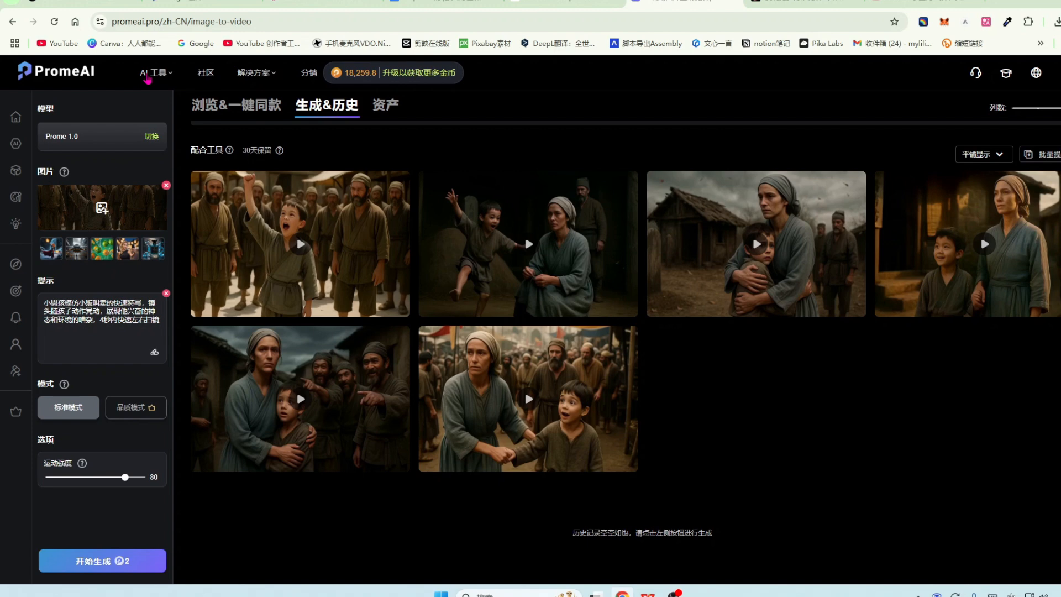
{"action": "mouse_move", "coordinate": [172, 79]}
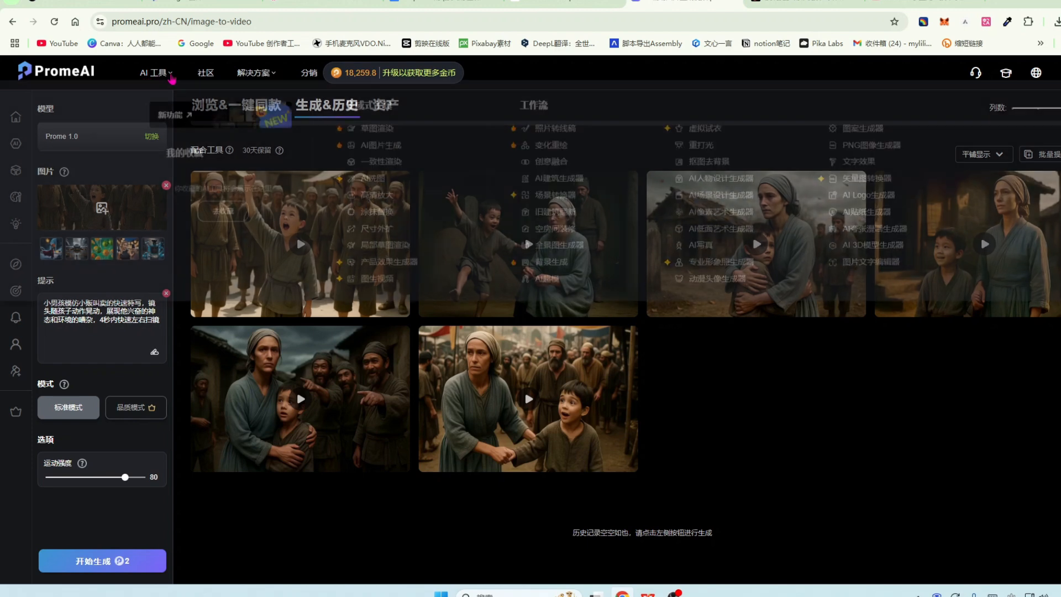
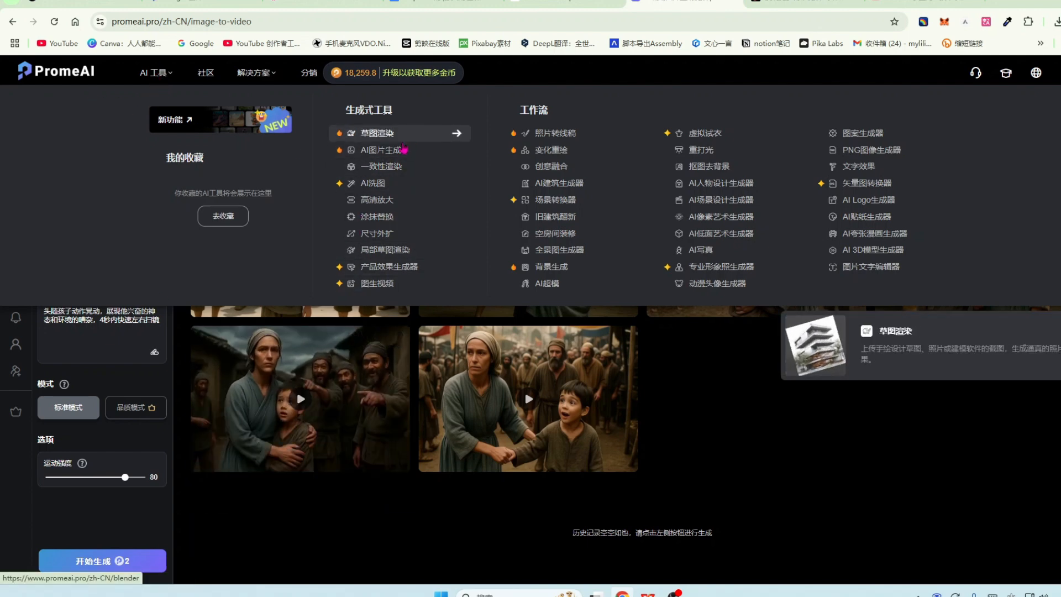
{"action": "left_click", "coordinate": [440, 283]}
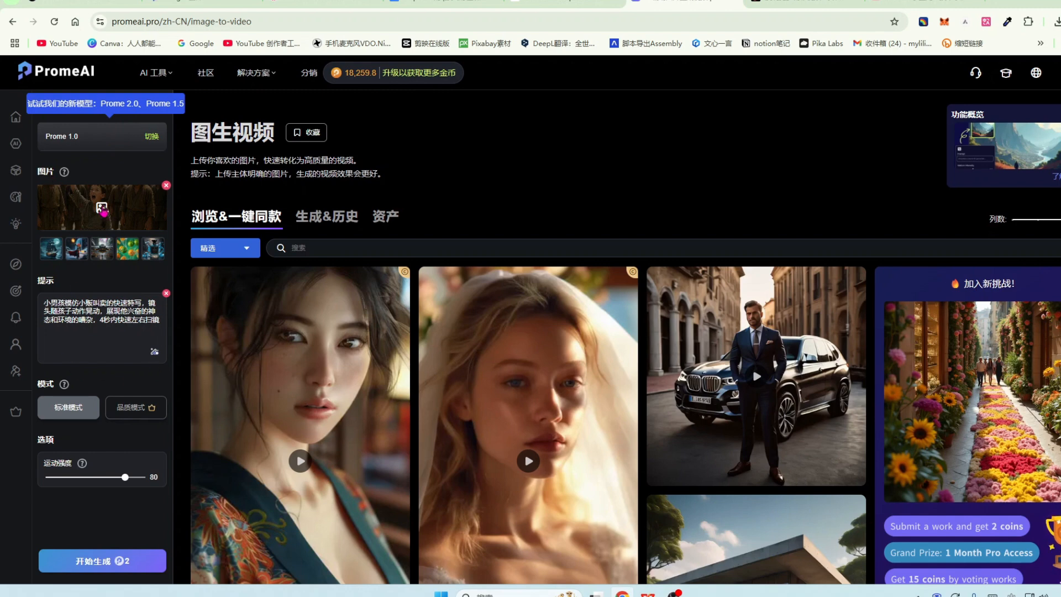
Upload ChatGPT Image 2025年7月3日 22_31_06 from the 抖音AI视频 folder as the video's source image.
{"action": "left_click", "coordinate": [102, 209]}
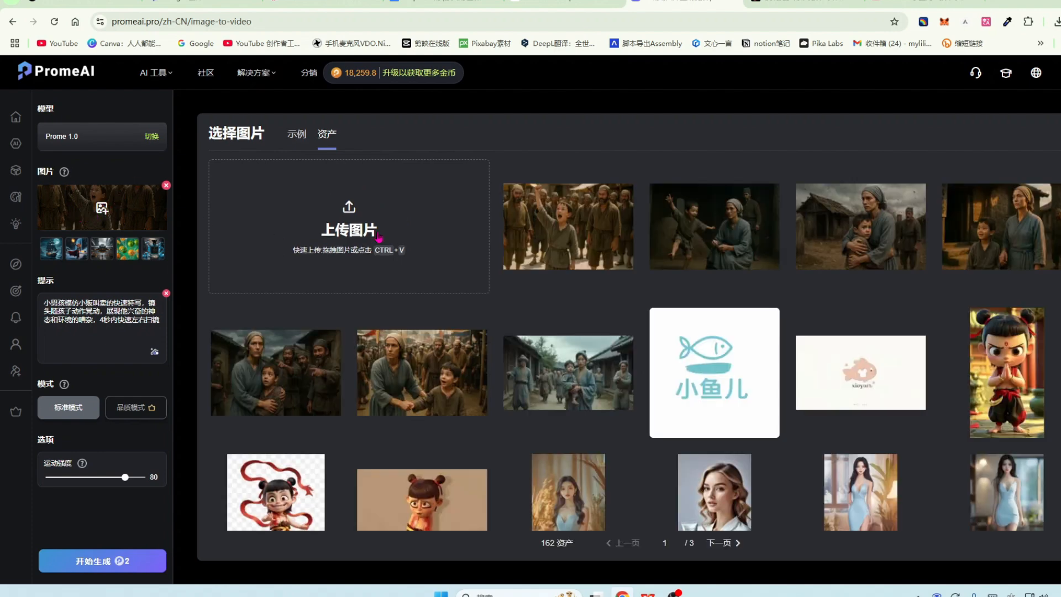
{"action": "left_click", "coordinate": [352, 220]}
{"action": "left_click", "coordinate": [760, 225]}
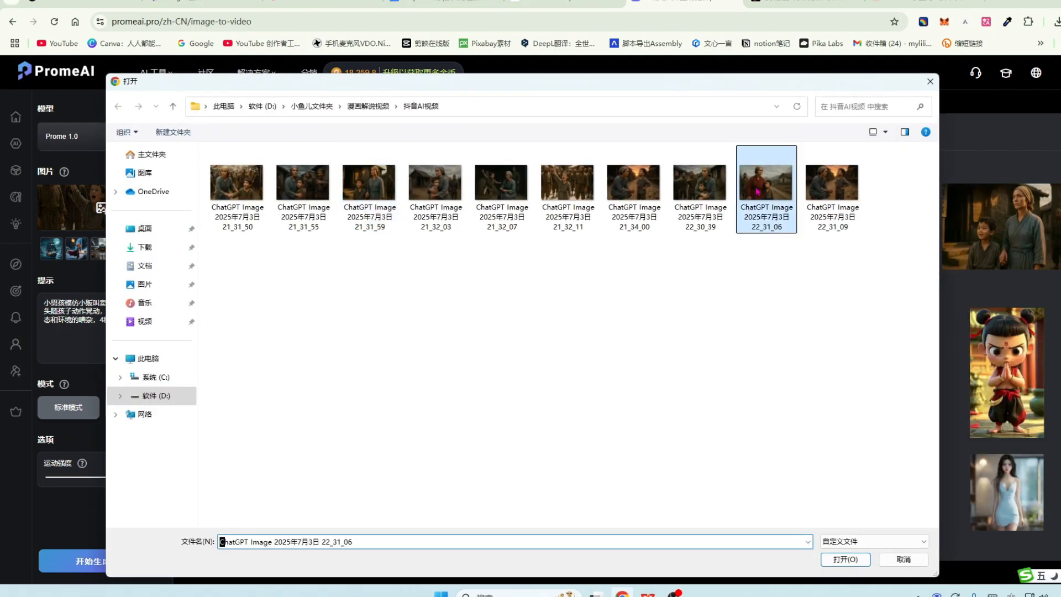
{"action": "left_click", "coordinate": [845, 560]}
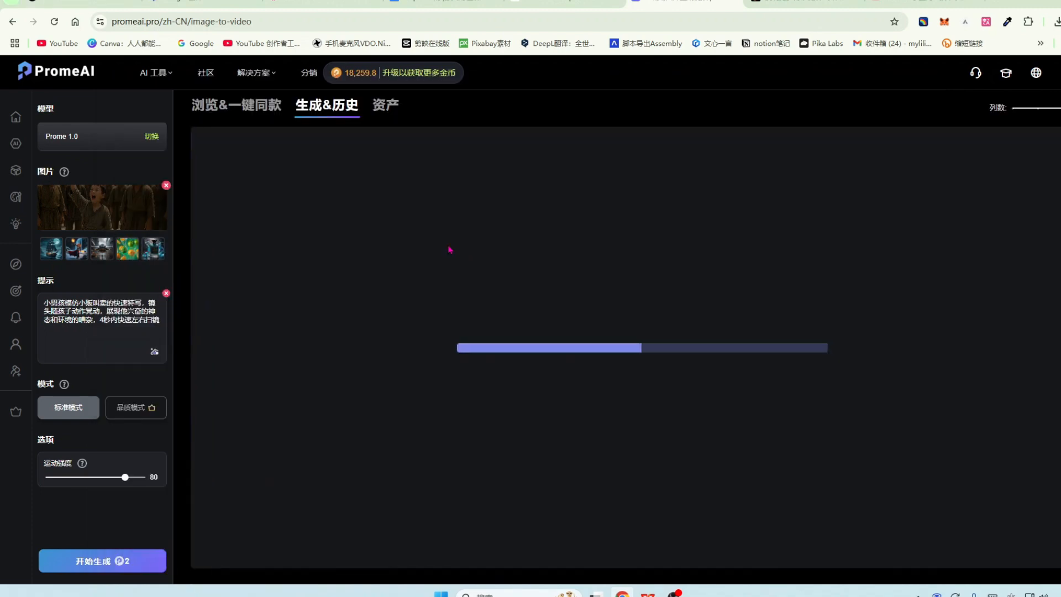
Switch to ChatGPT and copy the Chinese image-to-video prompt for 分镜3 (mother and son at the school gate) from the opening storyboard table.
{"action": "left_click", "coordinate": [83, 2]}
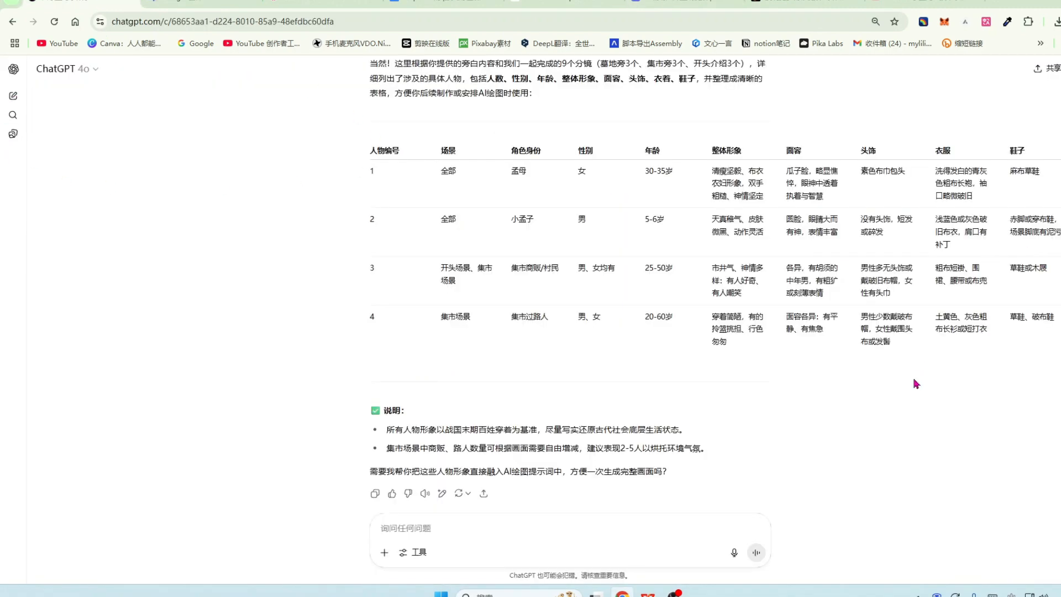
{"action": "scroll", "coordinate": [863, 368], "scroll_direction": "up", "scroll_amount": 9}
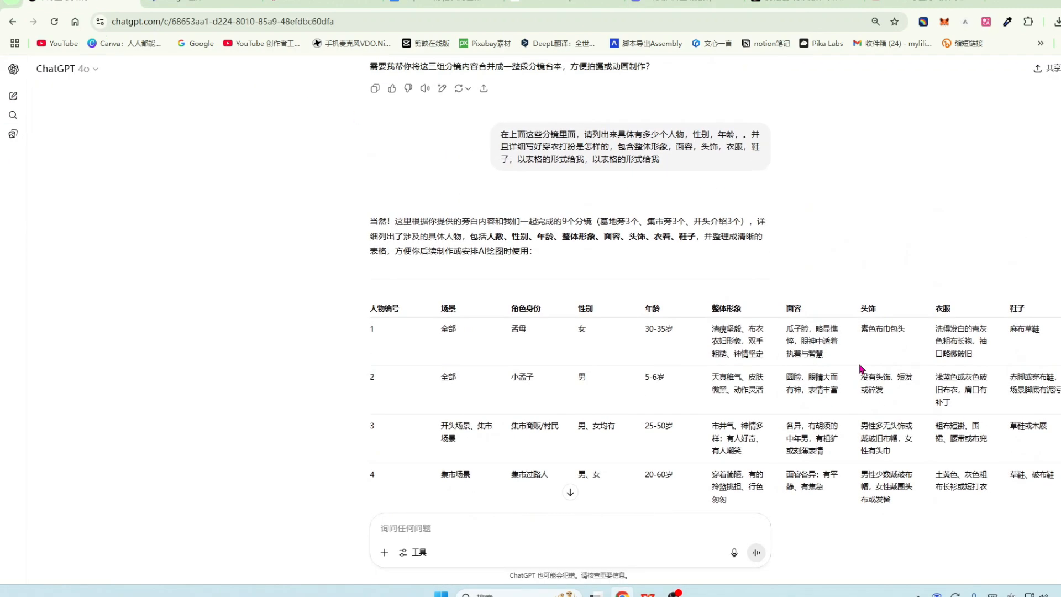
{"action": "scroll", "coordinate": [848, 358], "scroll_direction": "up", "scroll_amount": 10}
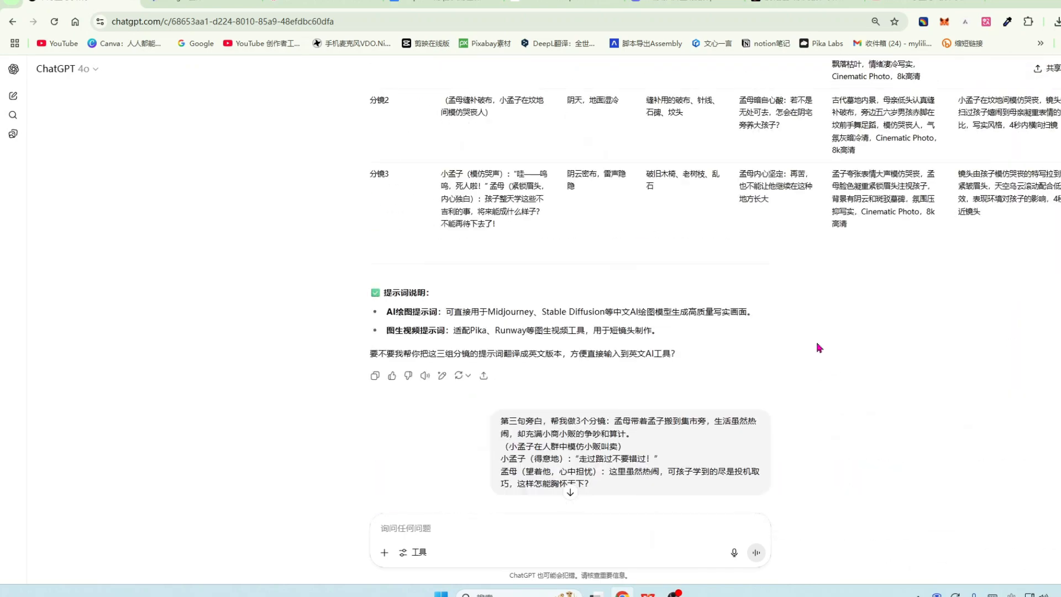
{"action": "scroll", "coordinate": [812, 347], "scroll_direction": "down", "scroll_amount": 10}
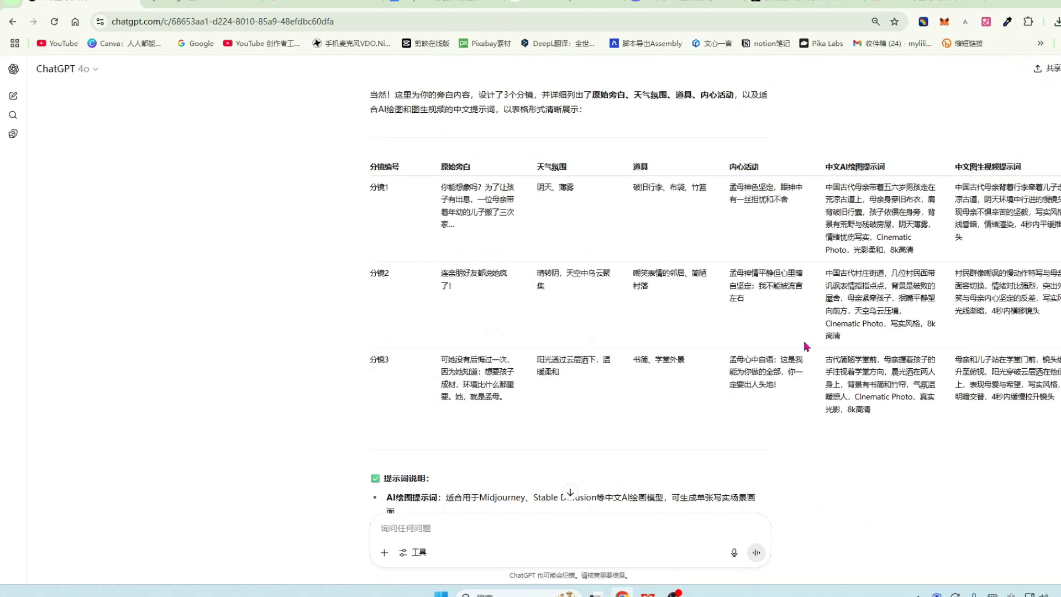
{"action": "left_click_drag", "start_coordinate": [955, 284], "coordinate": [1049, 322]}
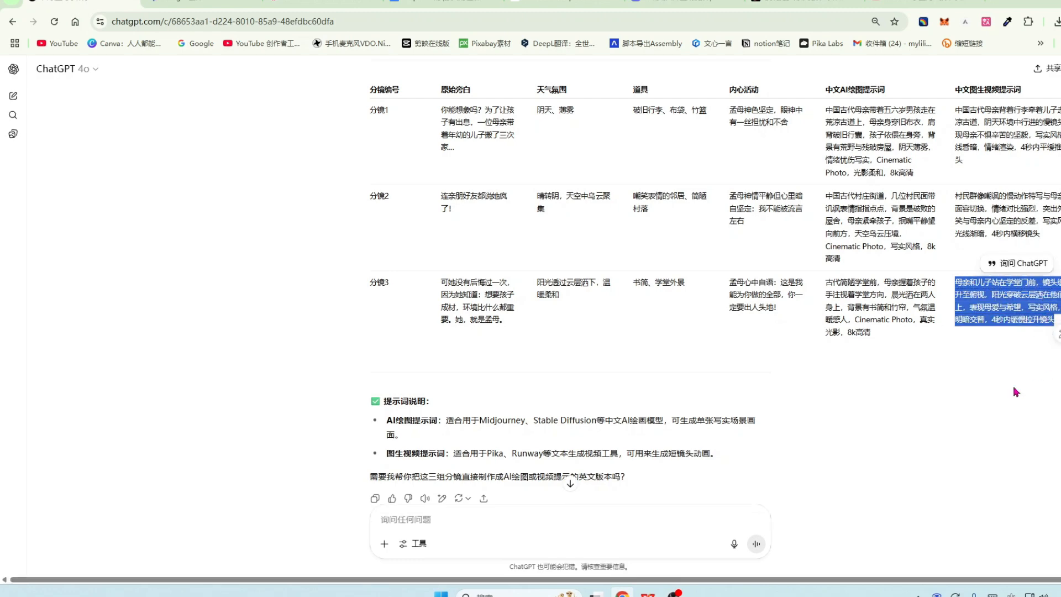
Return to PromeAI, replace the video prompt with the copied 母亲和儿子站在学堂门前 text, and start generating the video.
{"action": "left_click", "coordinate": [666, 6]}
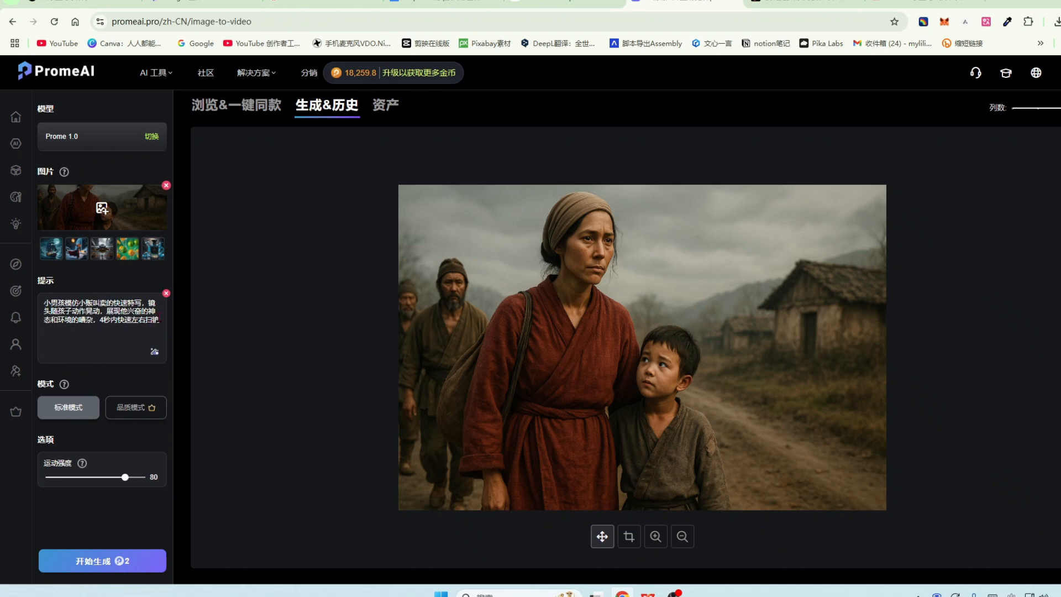
{"action": "left_click_drag", "start_coordinate": [159, 320], "coordinate": [47, 305]}
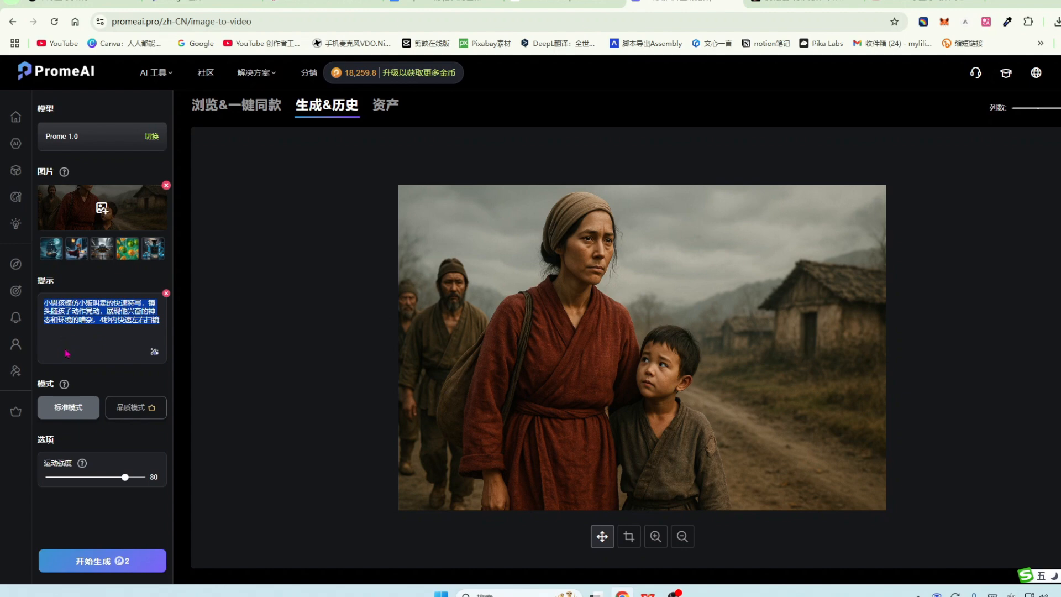
{"action": "type", "text": "母亲和儿子站在学堂门前，镜头缓慢上升至俯视，阳光穿破云层洒在他们身上，表现母爱与希望，写实风格，光线明暗交替，4秒内缓慢拉升镜头"}
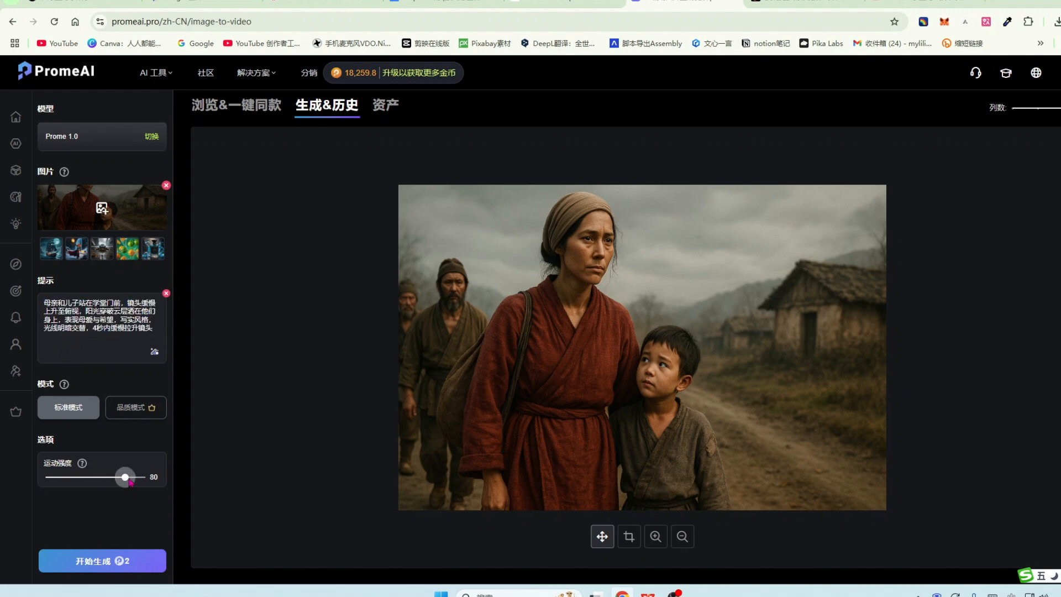
{"action": "left_click", "coordinate": [94, 559]}
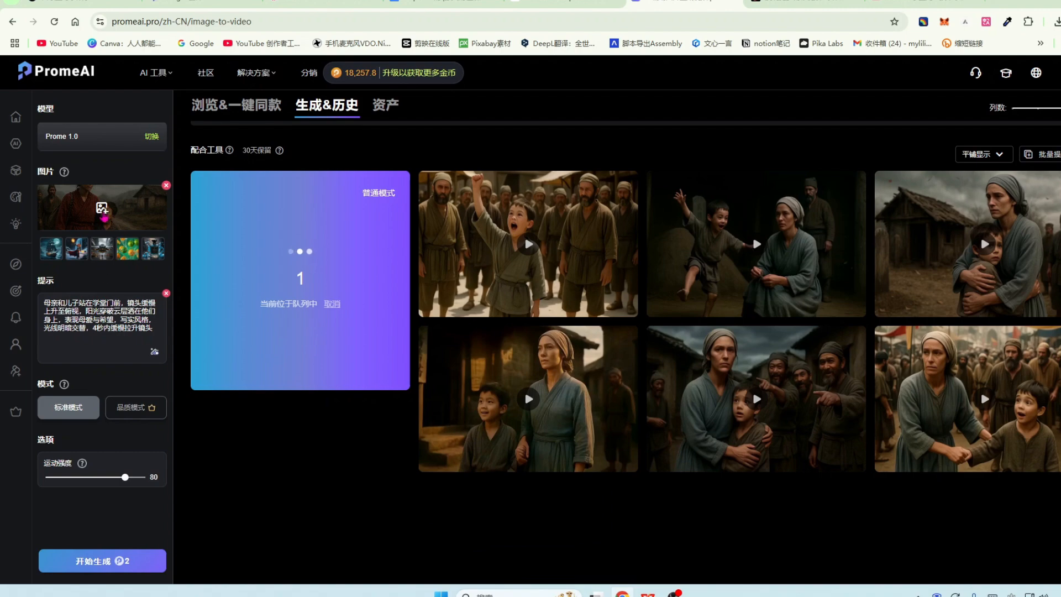
Upload the image of villagers mocking the mother and boy, set the prompt to the 村民群像嘲讽 text ending 4秒内横移镜头, and generate the video.
{"action": "left_click", "coordinate": [102, 210]}
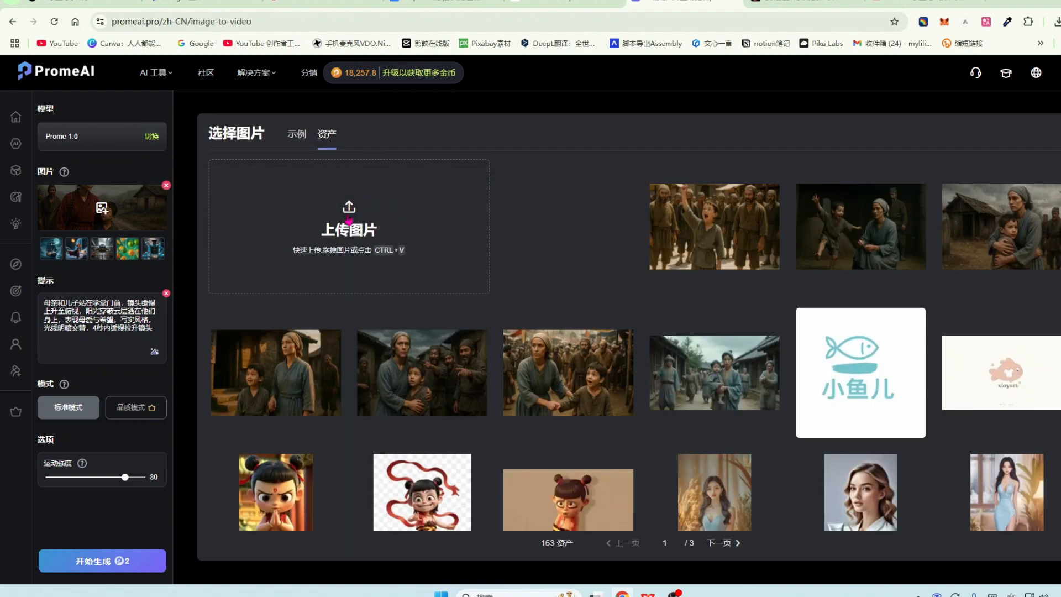
{"action": "left_click", "coordinate": [349, 220]}
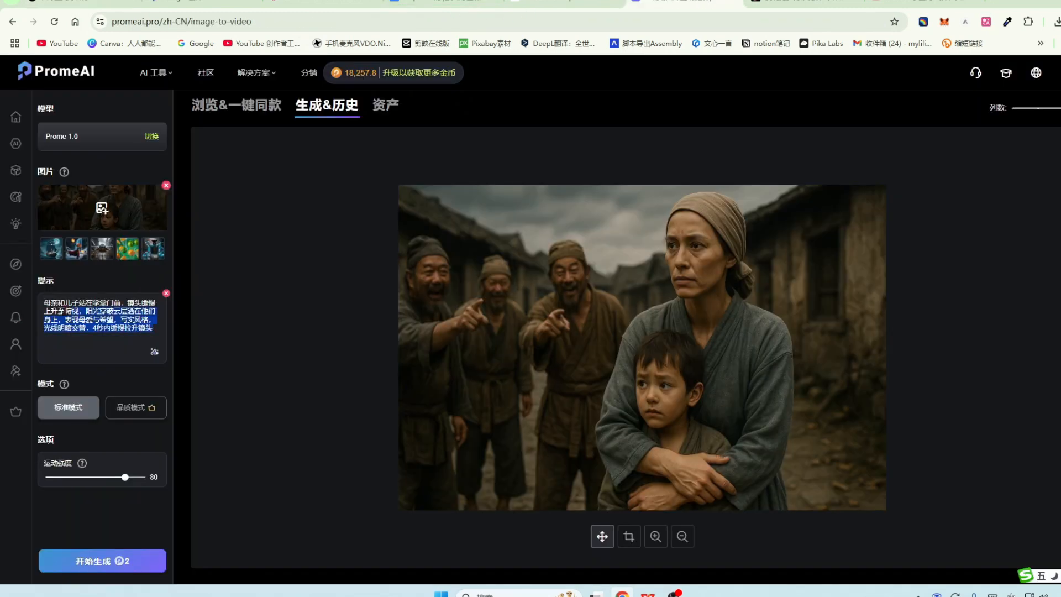
{"action": "type", "text": "村民群像嘲讽的慢动作特写与母亲坚定面容切换，情绪对比强烈，突出外界嘲笑与母亲内心坚定的反差，写实风格，光线渐暗，4秒内横移镜头"}
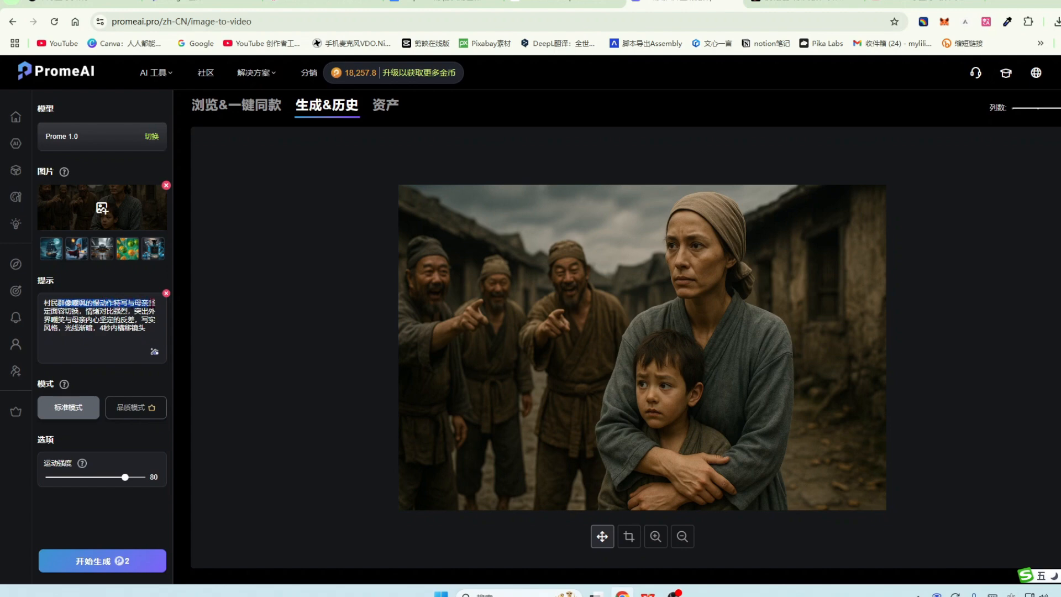
{"action": "left_click_drag", "start_coordinate": [154, 304], "coordinate": [83, 311]}
{"action": "left_click_drag", "start_coordinate": [150, 312], "coordinate": [67, 321]}
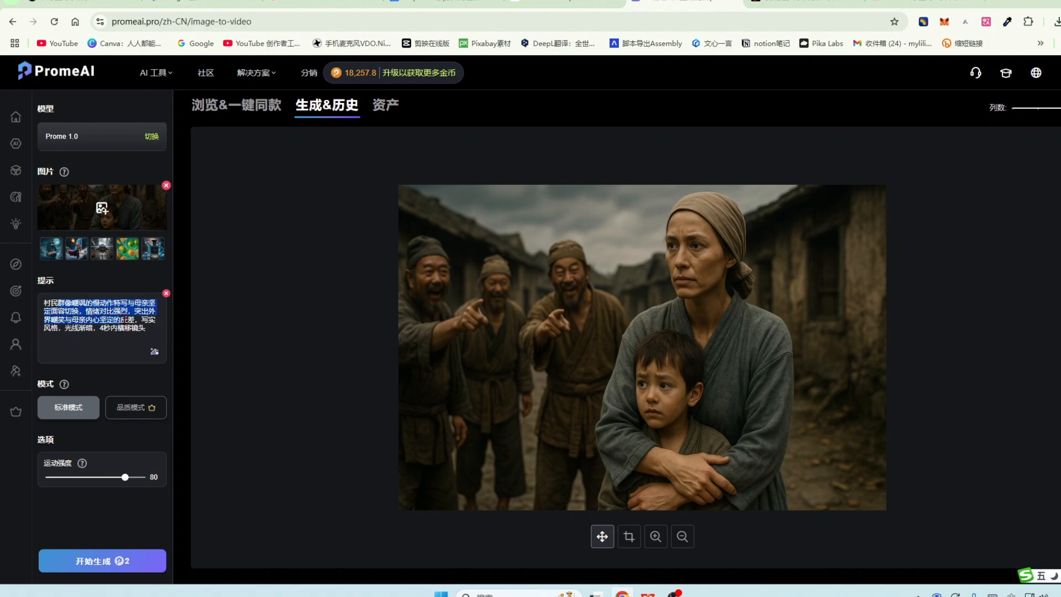
{"action": "left_click", "coordinate": [99, 329]}
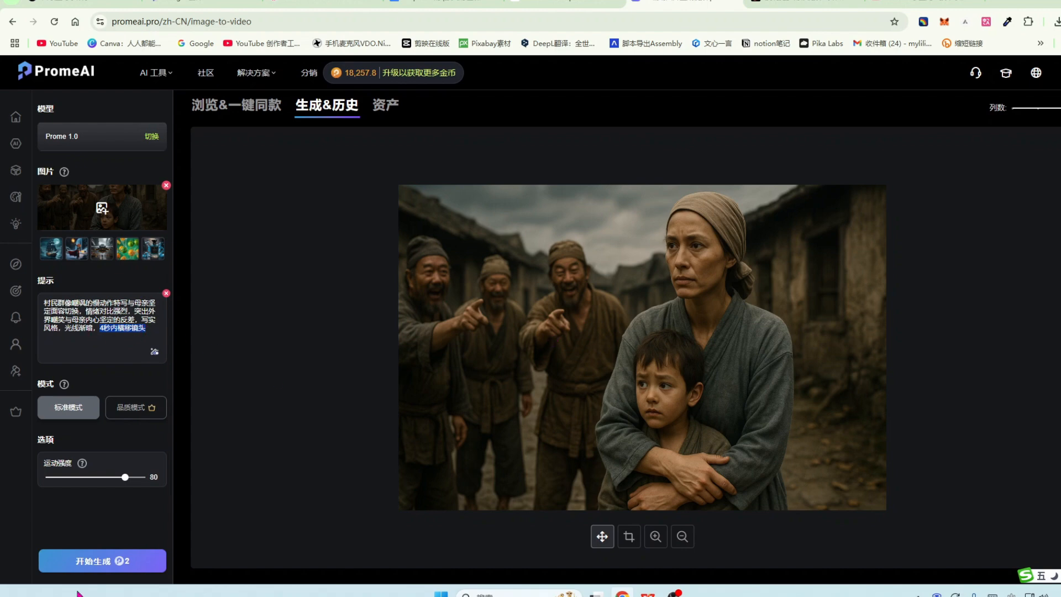
{"action": "left_click", "coordinate": [90, 561]}
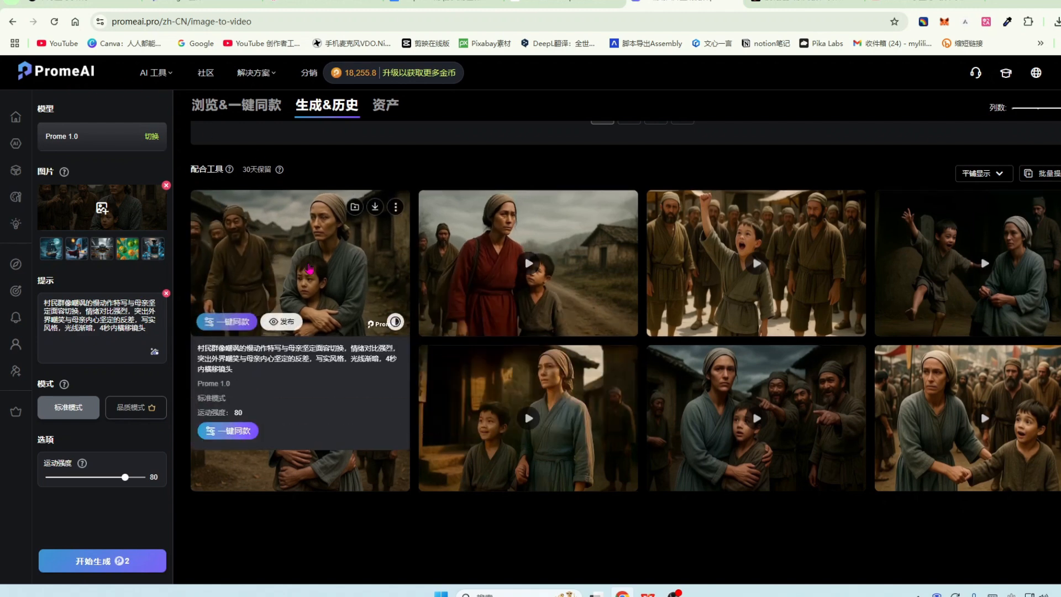
Download the mocking-villagers video in the 有水印 version and select the downloaded clips in the 下载 folder.
{"action": "left_click", "coordinate": [376, 209]}
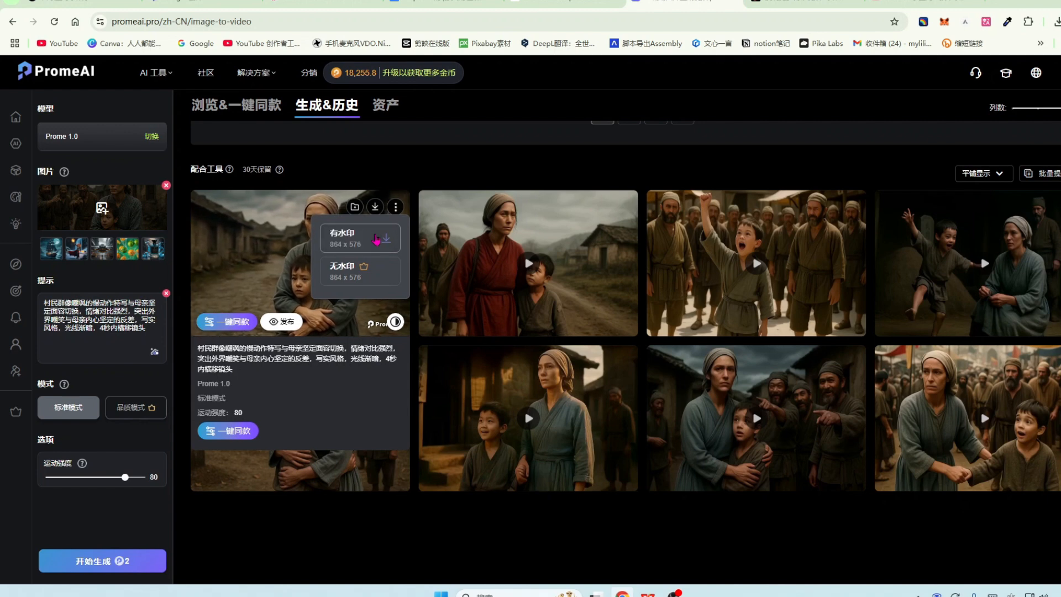
{"action": "left_click", "coordinate": [376, 238]}
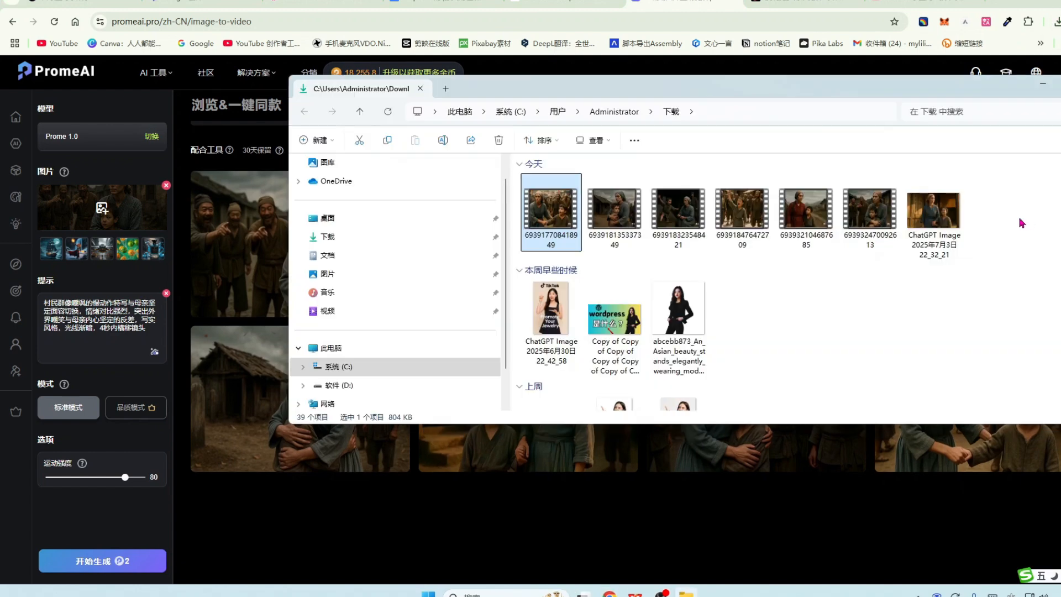
{"action": "left_click", "coordinate": [900, 182], "text": "shift"}
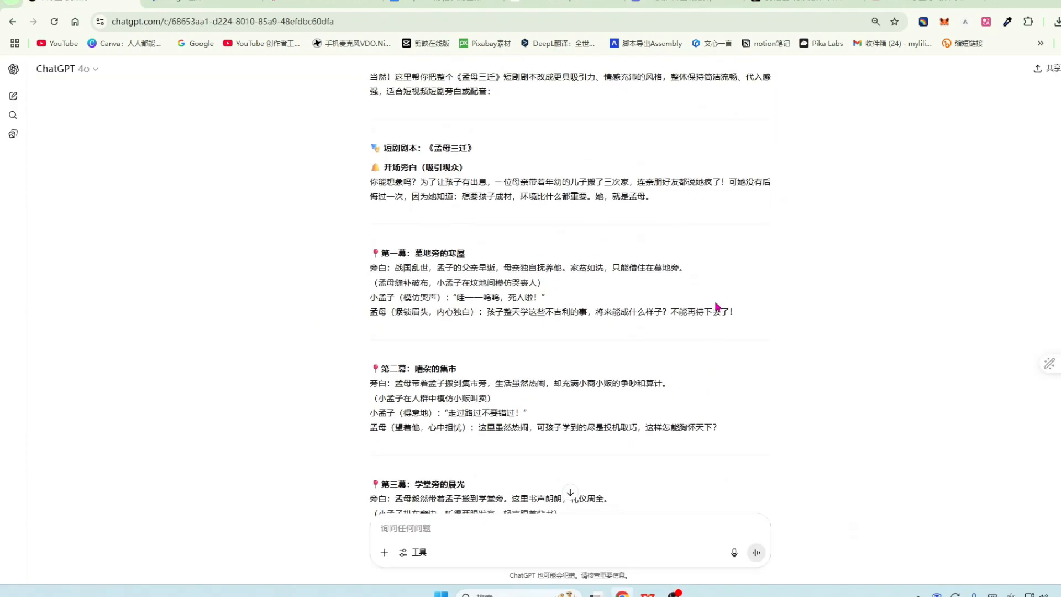
Find the 《孟母三迁》 short-drama script in the ChatGPT conversation and copy it from the first scene's narration through the end of 场景三.
{"action": "scroll", "coordinate": [716, 306], "scroll_direction": "up", "scroll_amount": 15}
{"action": "scroll", "coordinate": [716, 307], "scroll_direction": "up", "scroll_amount": 6}
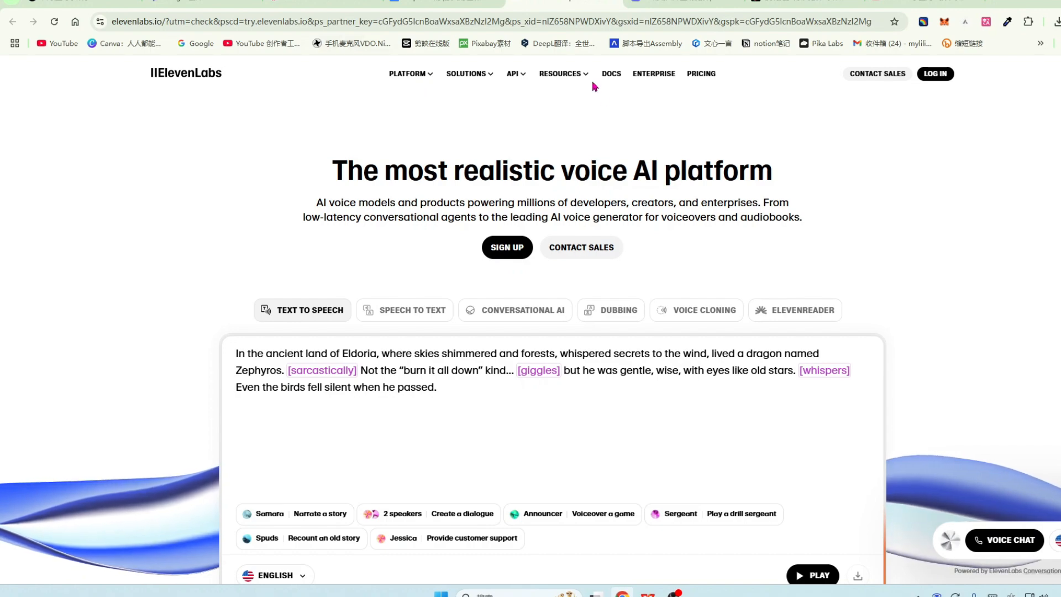
{"action": "left_click", "coordinate": [84, 2]}
{"action": "scroll", "coordinate": [750, 360], "scroll_direction": "up", "scroll_amount": 1}
{"action": "scroll", "coordinate": [750, 360], "scroll_direction": "up", "scroll_amount": 20}
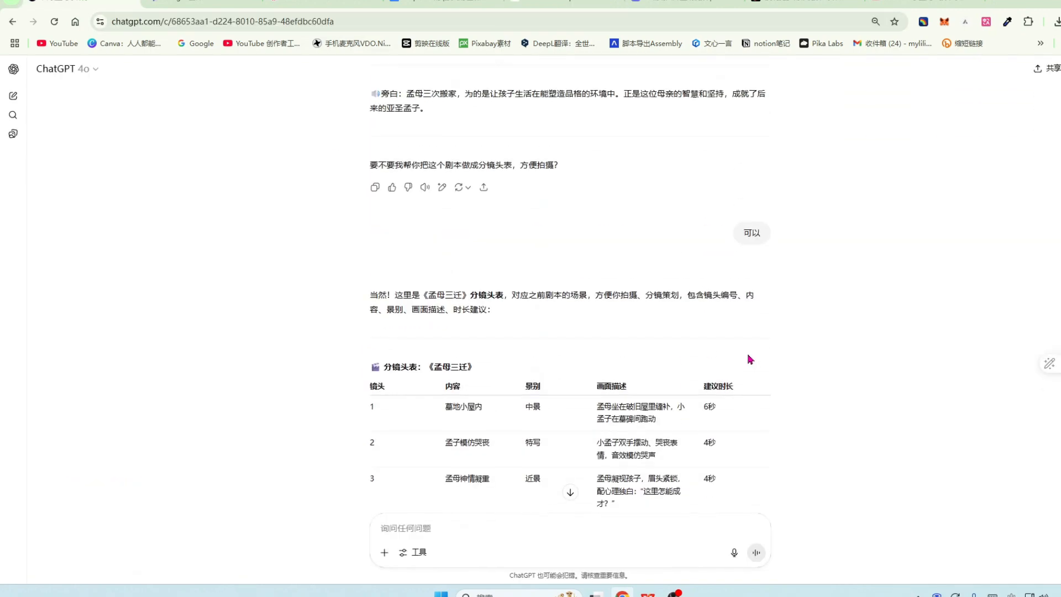
{"action": "scroll", "coordinate": [750, 360], "scroll_direction": "up", "scroll_amount": 3}
{"action": "scroll", "coordinate": [750, 360], "scroll_direction": "down", "scroll_amount": 15}
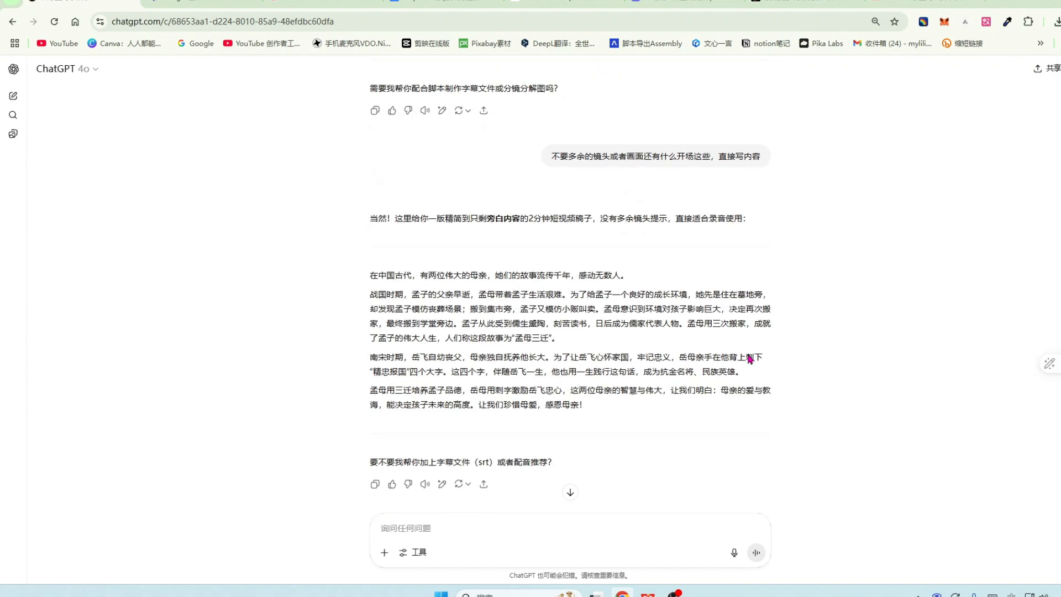
{"action": "scroll", "coordinate": [749, 354], "scroll_direction": "up", "scroll_amount": 15}
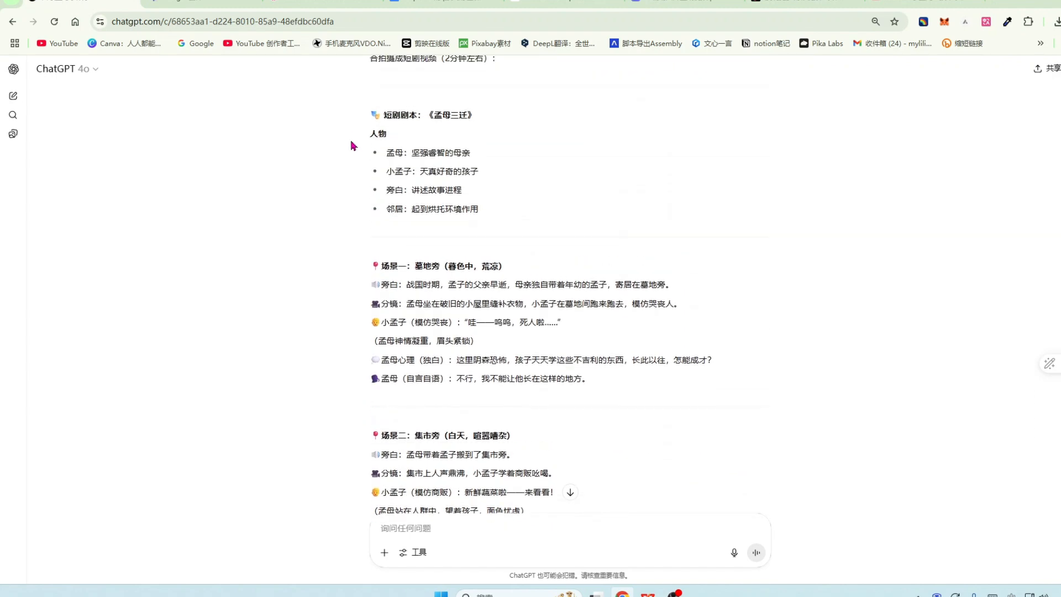
{"action": "left_click_drag", "start_coordinate": [371, 189], "coordinate": [677, 474]}
{"action": "scroll", "coordinate": [678, 474], "scroll_direction": "down", "scroll_amount": 2}
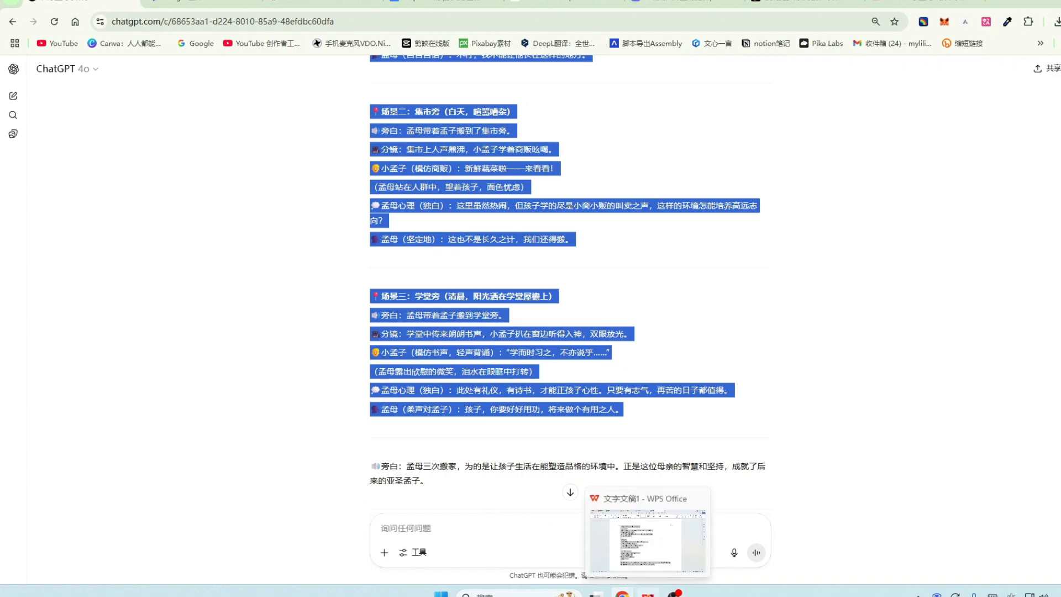
Switch to WPS Office, create a blank text document, and paste the copied script into it.
{"action": "left_click", "coordinate": [648, 595]}
{"action": "left_click", "coordinate": [723, 2]}
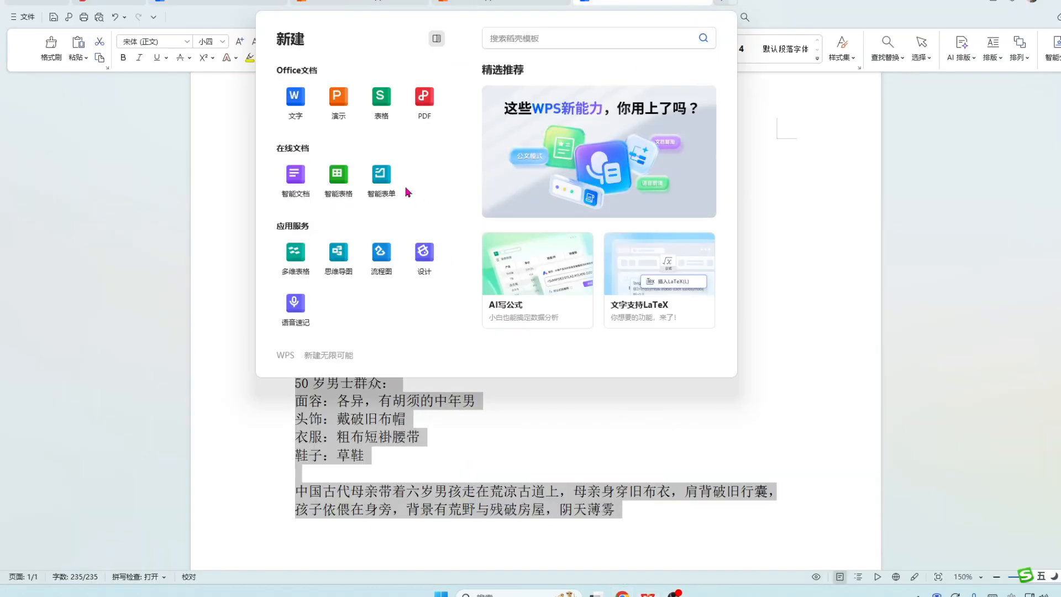
{"action": "left_click", "coordinate": [287, 106]}
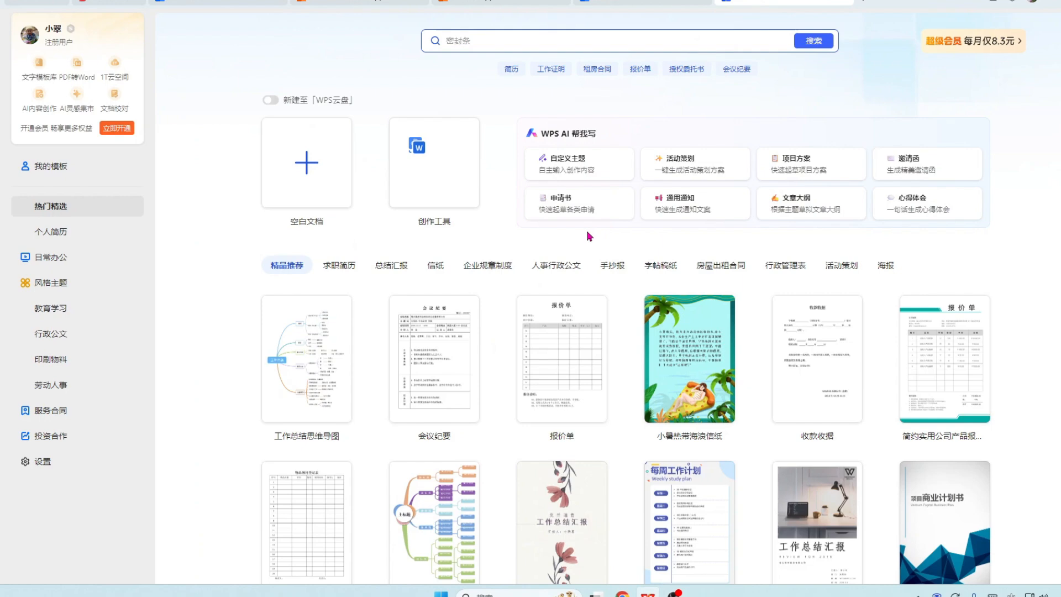
{"action": "left_click", "coordinate": [305, 161]}
{"action": "key", "text": "ctrl+v"}
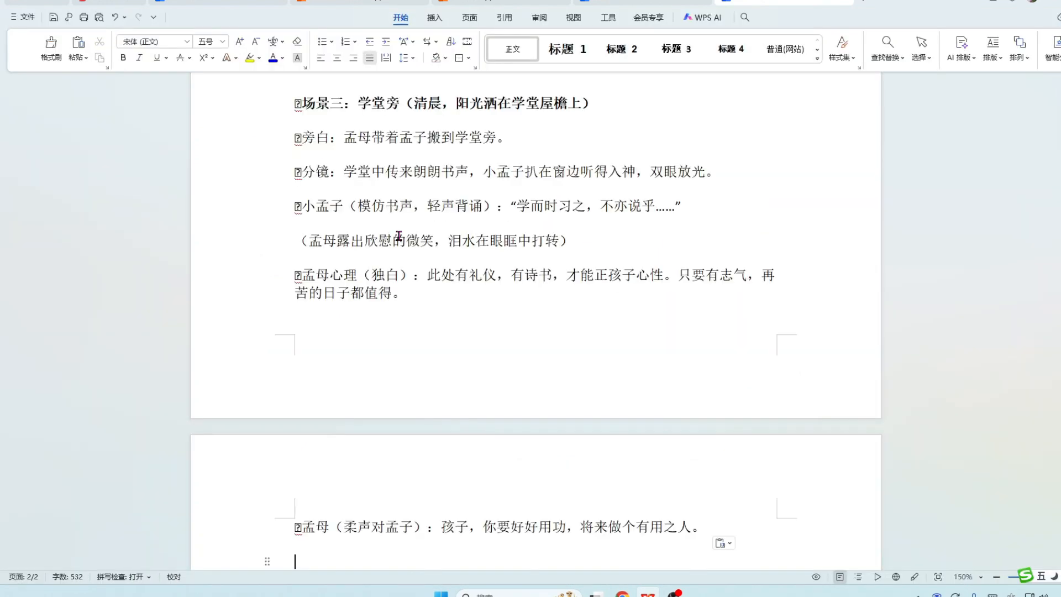
Delete the 旁白： label at the start of the script's first line.
{"action": "scroll", "coordinate": [482, 278], "scroll_direction": "up", "scroll_amount": 10}
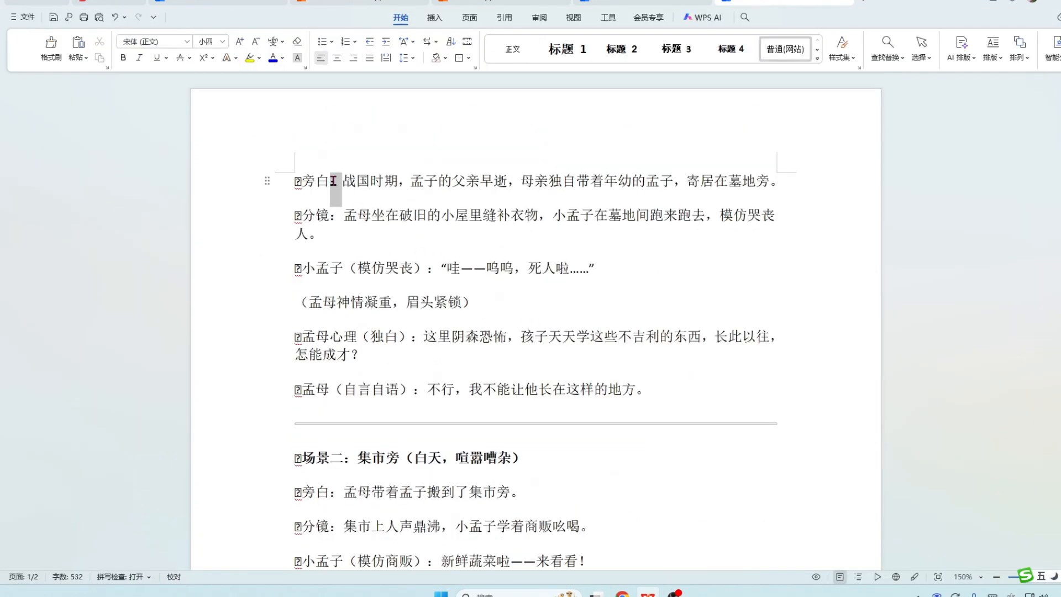
{"action": "left_click_drag", "start_coordinate": [342, 181], "coordinate": [295, 181]}
{"action": "key", "text": "BackSpace"}
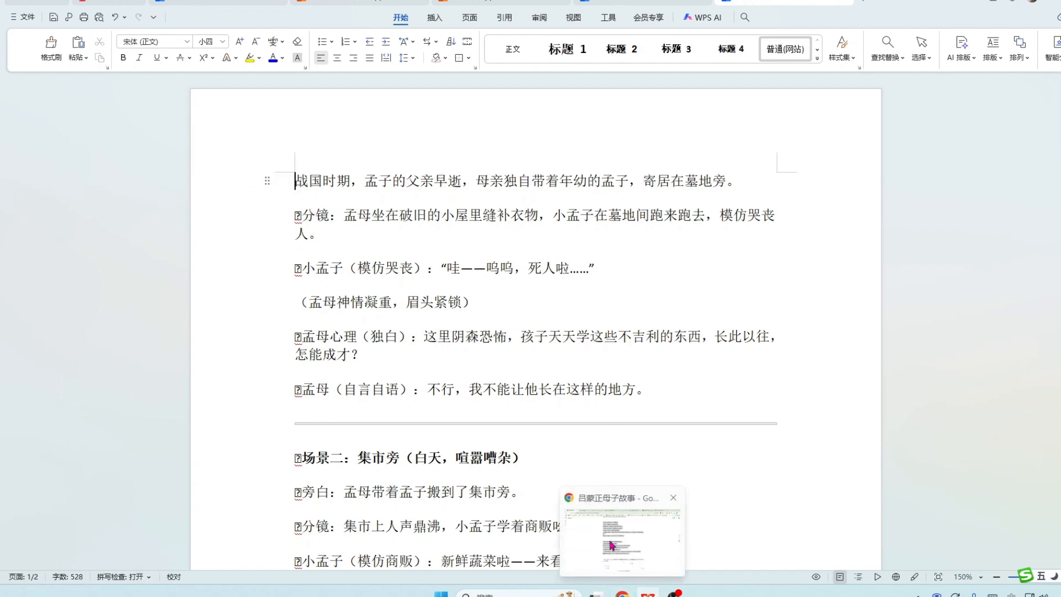
Switch to ChatGPT and write a prompt asking to remove extra wording: 将以下内容，什么旁白还有分镜，（模仿书声，轻声背诵）这些多余的语言去掉，.
{"action": "left_click", "coordinate": [623, 593]}
{"action": "left_click", "coordinate": [406, 530]}
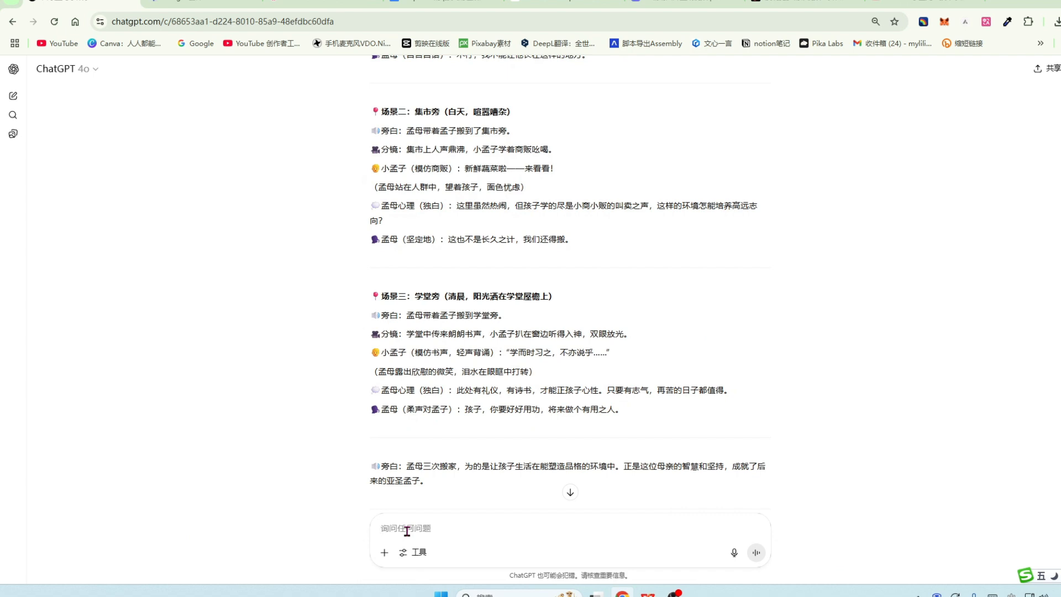
{"action": "type", "text": "jiang2以下内容"}
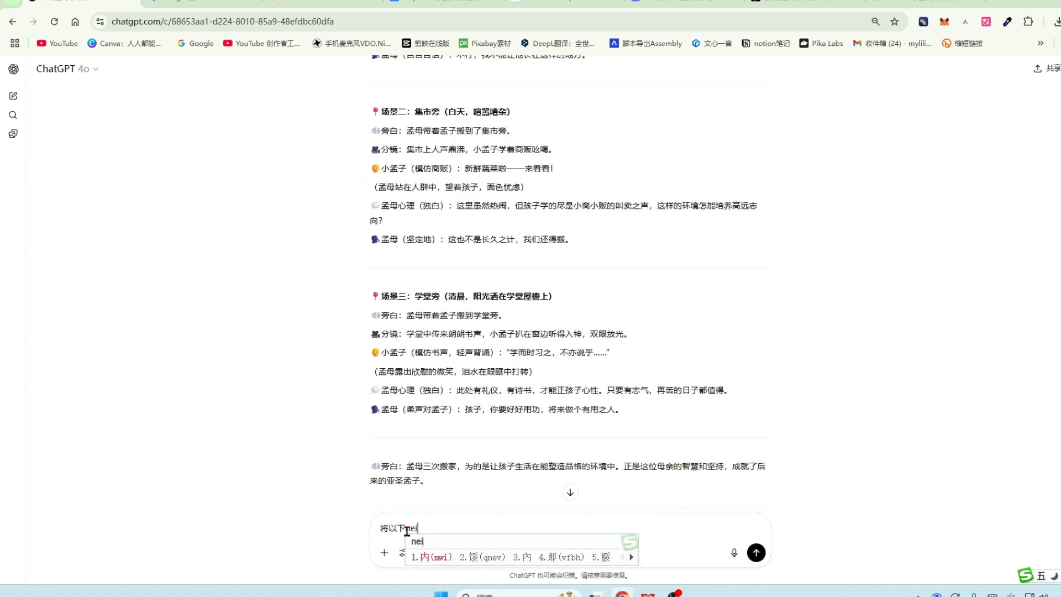
{"action": "type", "text": "，什么"}
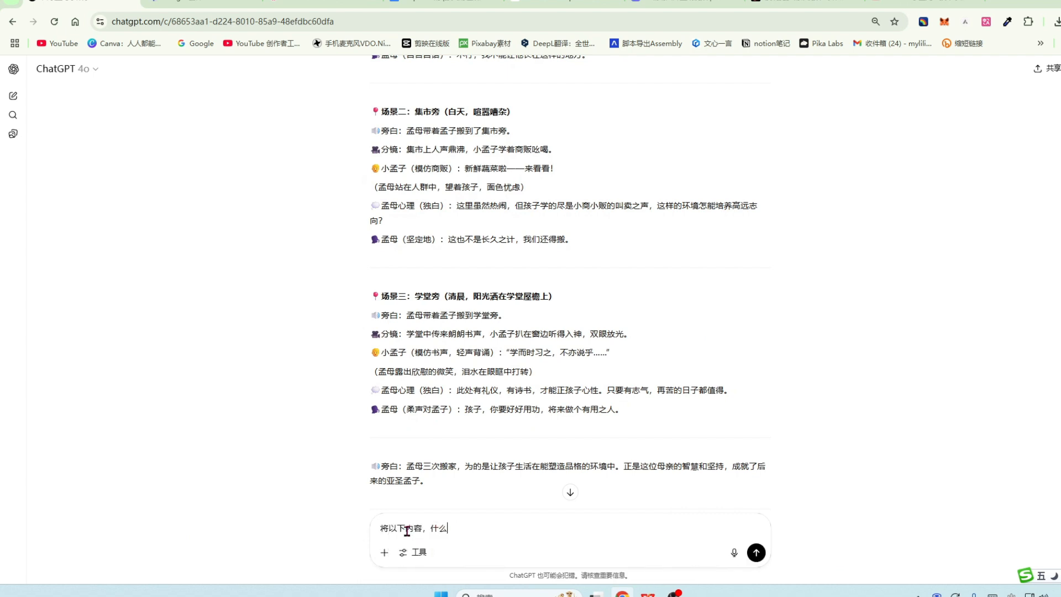
{"action": "type", "text": "bangb旁白haiy"}
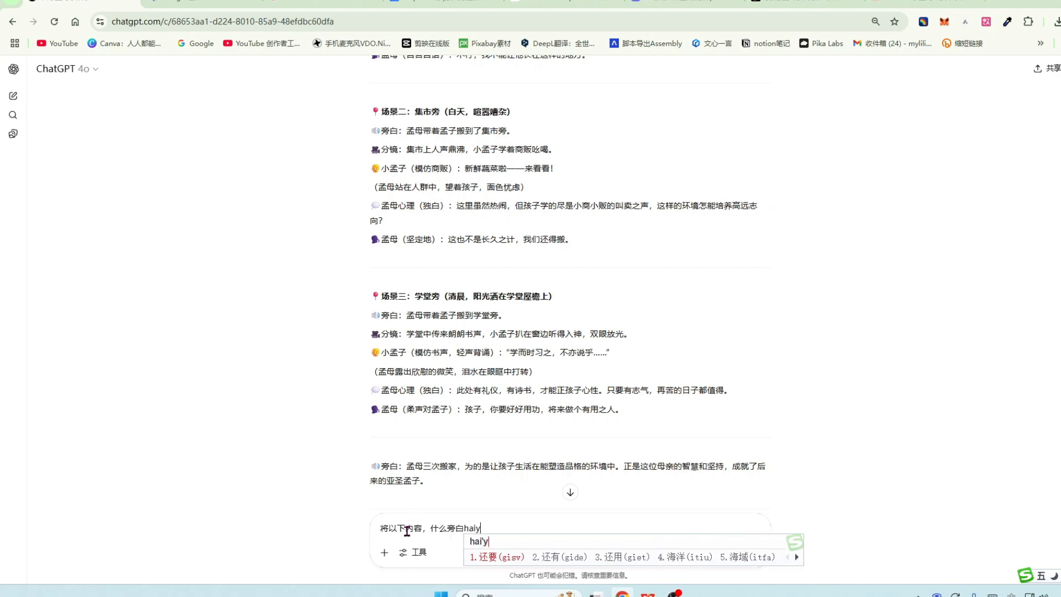
{"action": "type", "text": "2fen"}
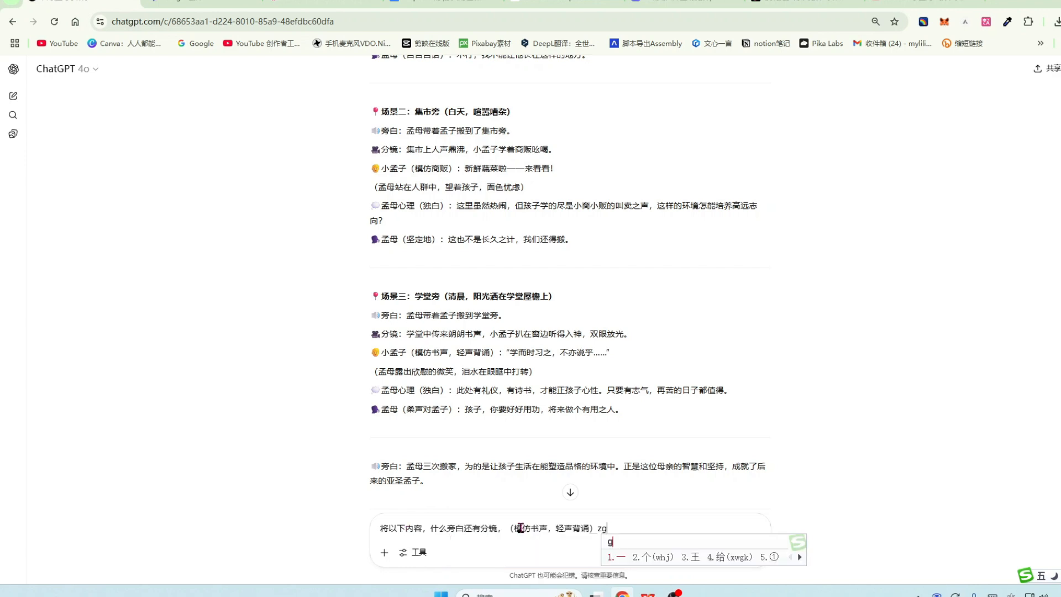
{"action": "type", "text": "he"}
{"action": "type", "text": "些duoy"}
{"action": "type", "text": "多余的yuyan"}
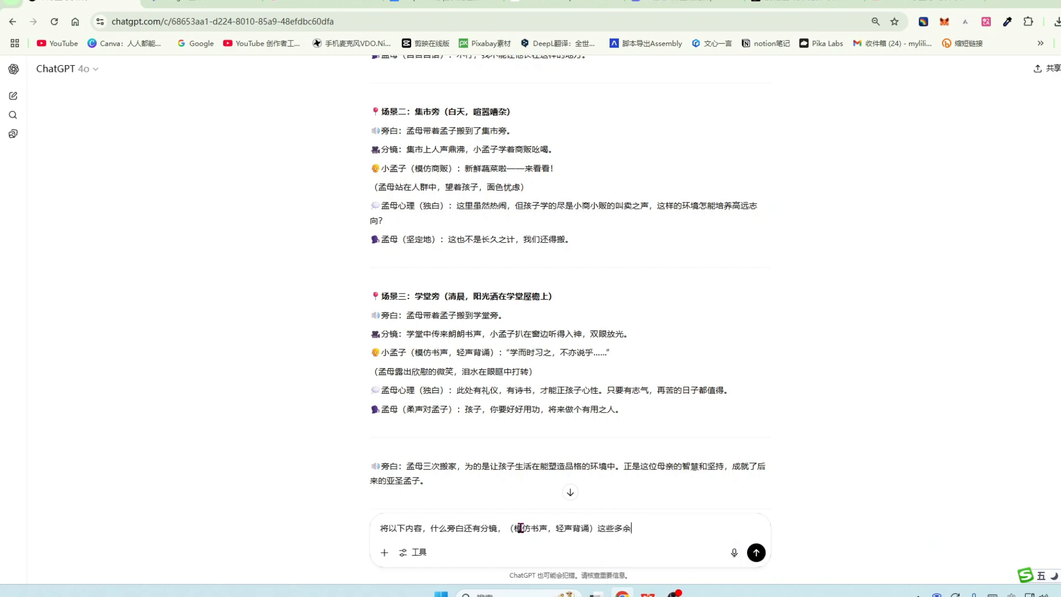
{"action": "key", "text": "space"}
{"action": "type", "text": "qudiao"}
{"action": "key", "text": "space"}
{"action": "type", "text": "，zhi"}
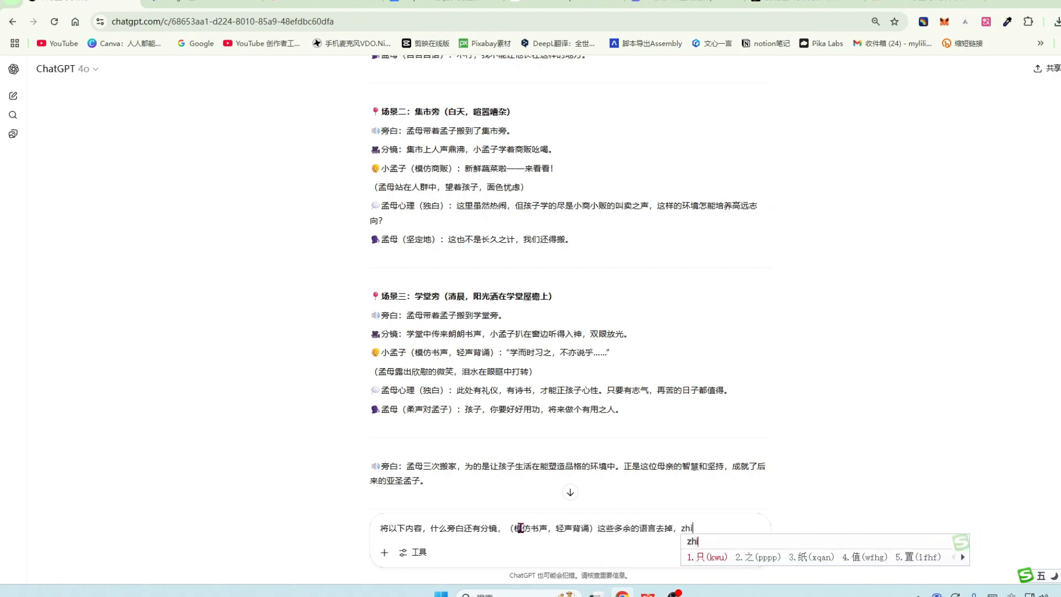
Finish the prompt with 只留下内容：, add （模仿书声，轻声背诵） on a new line, and send it.
{"action": "type", "text": "liuxia"}
{"action": "key", "text": "space"}
{"action": "type", "text": "neirong"}
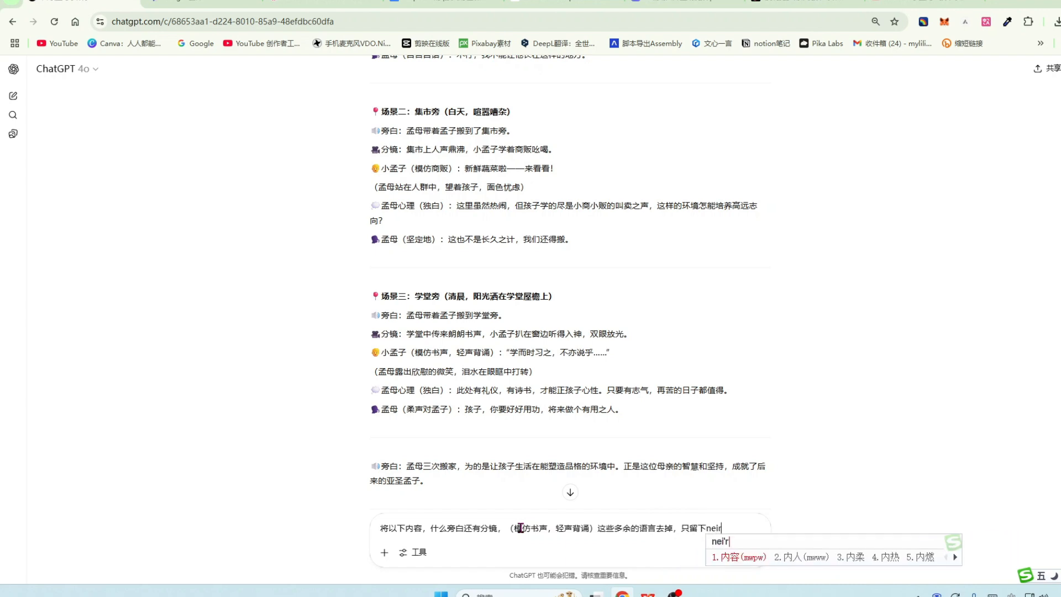
{"action": "key", "text": "space"}
{"action": "type", "text": "："}
{"action": "key", "text": "shift+Return"}
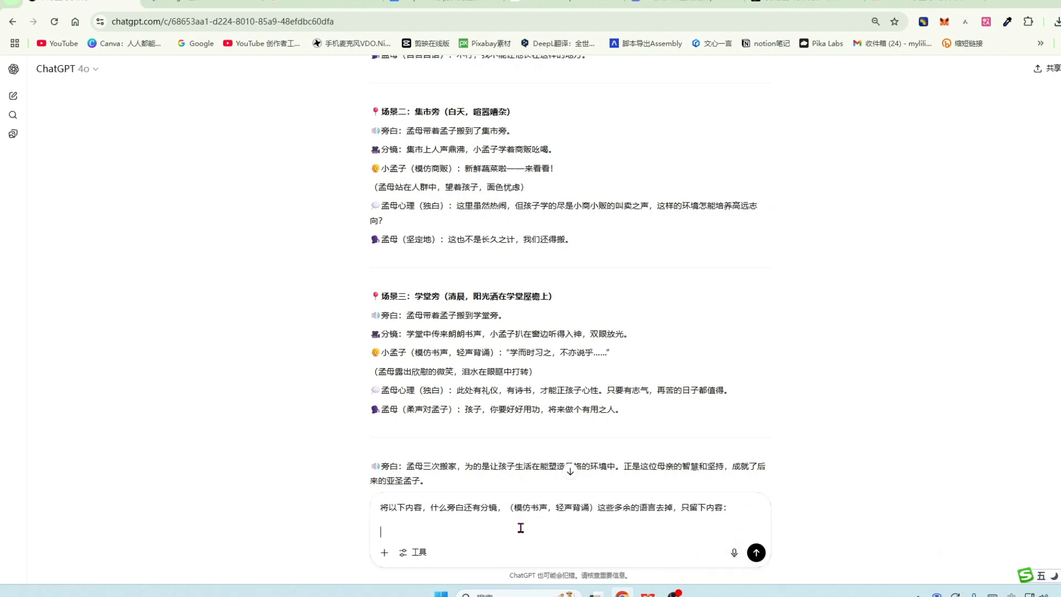
{"action": "type", "text": "（模仿书声，轻声背诵）"}
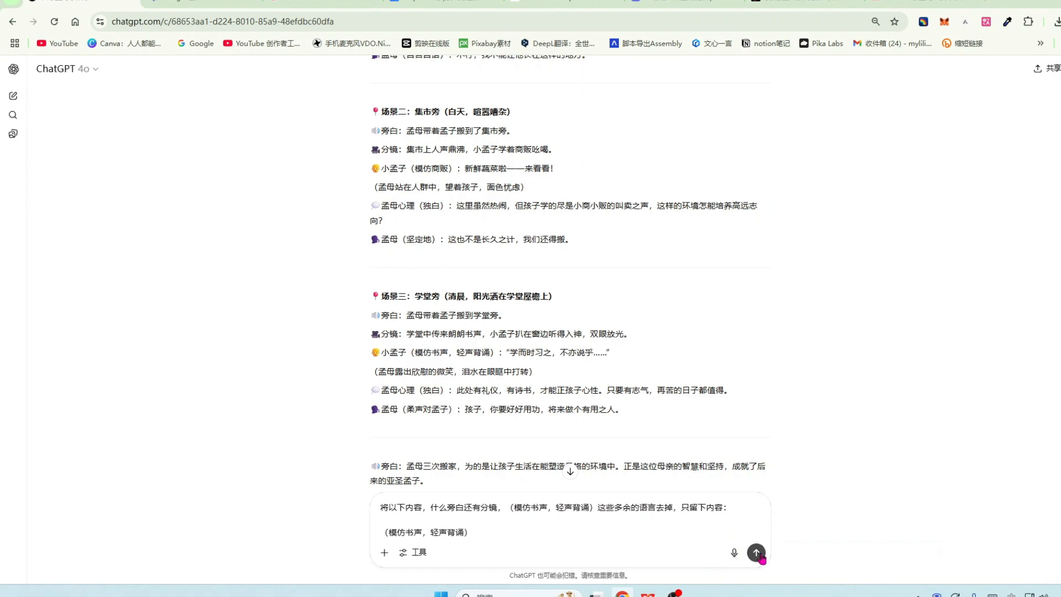
{"action": "key", "text": "Return"}
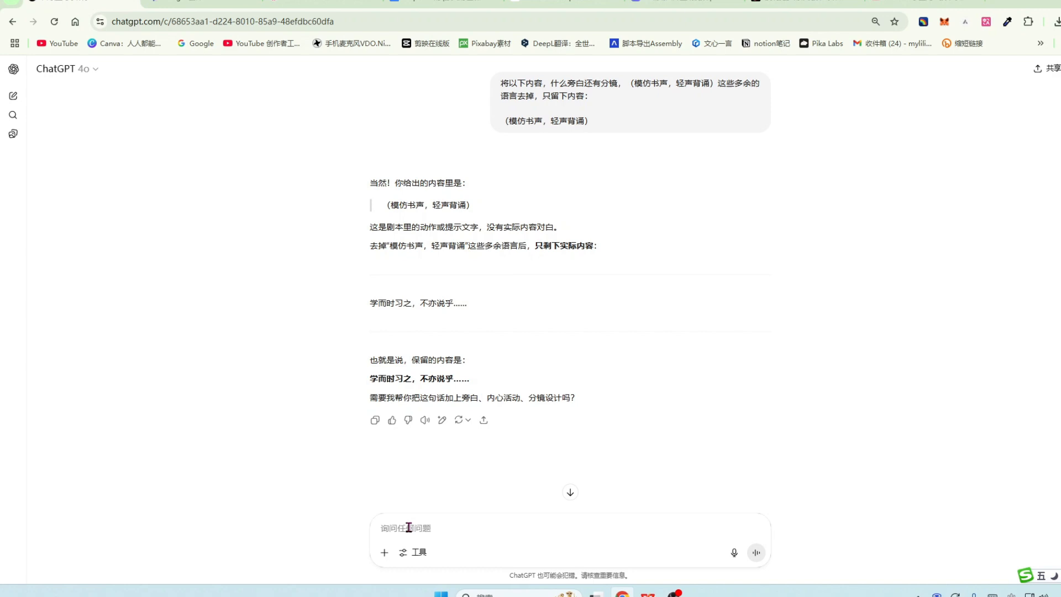
Resubmit the cleanup request with the full three-scene script and copy the condensed script from the reply, 战国时期 through 孟母's final line.
{"action": "left_click", "coordinate": [409, 528]}
{"action": "type", "text": "d"}
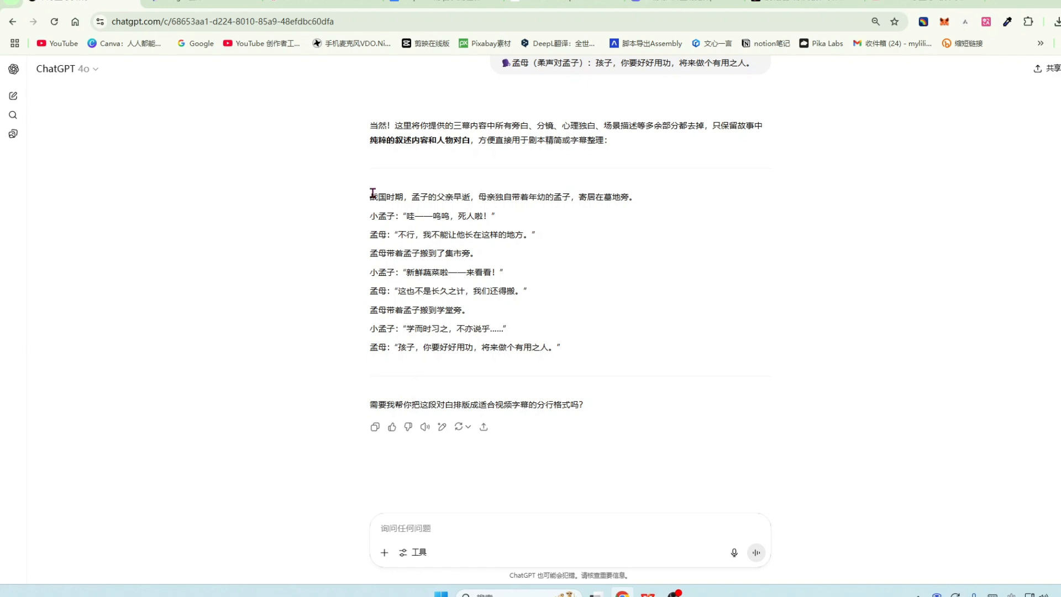
{"action": "left_click_drag", "start_coordinate": [372, 193], "coordinate": [619, 348]}
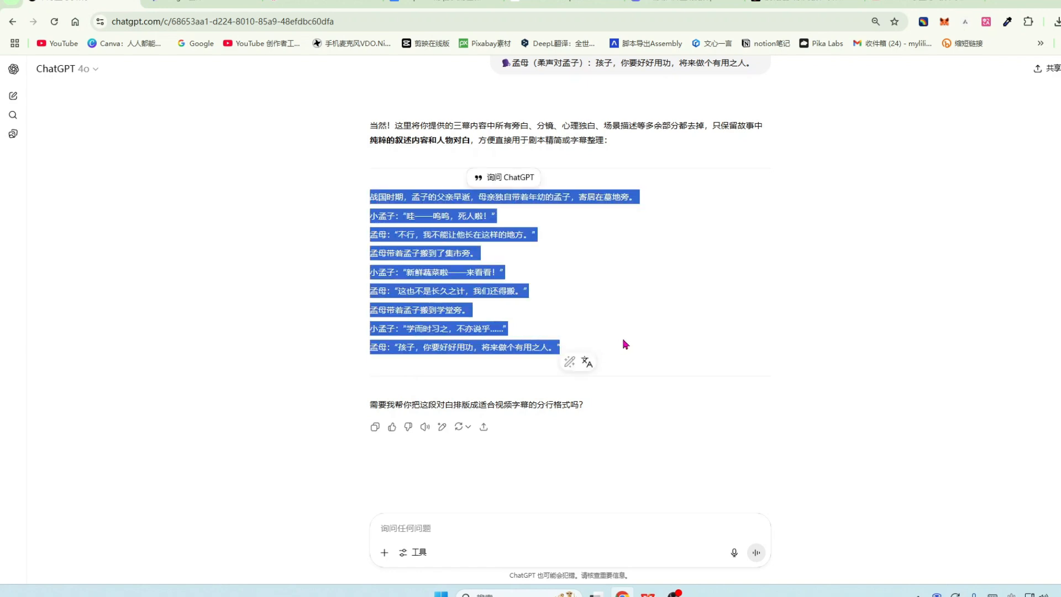
{"action": "left_click_drag", "start_coordinate": [563, 126], "coordinate": [629, 126]}
{"action": "left_click_drag", "start_coordinate": [372, 194], "coordinate": [580, 356]}
{"action": "key", "text": "ctrl+c"}
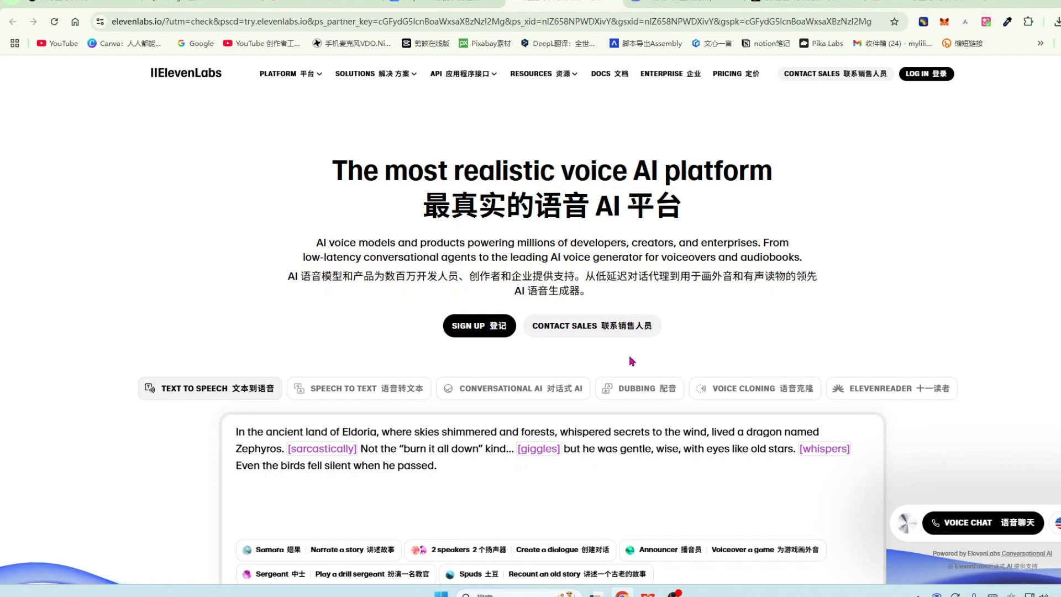
Switch to ElevenLabs, open Text to Speech, and replace the sample text with the copied 孟母 script.
{"action": "scroll", "coordinate": [568, 326], "scroll_direction": "down", "scroll_amount": 5}
{"action": "left_click", "coordinate": [644, 459]}
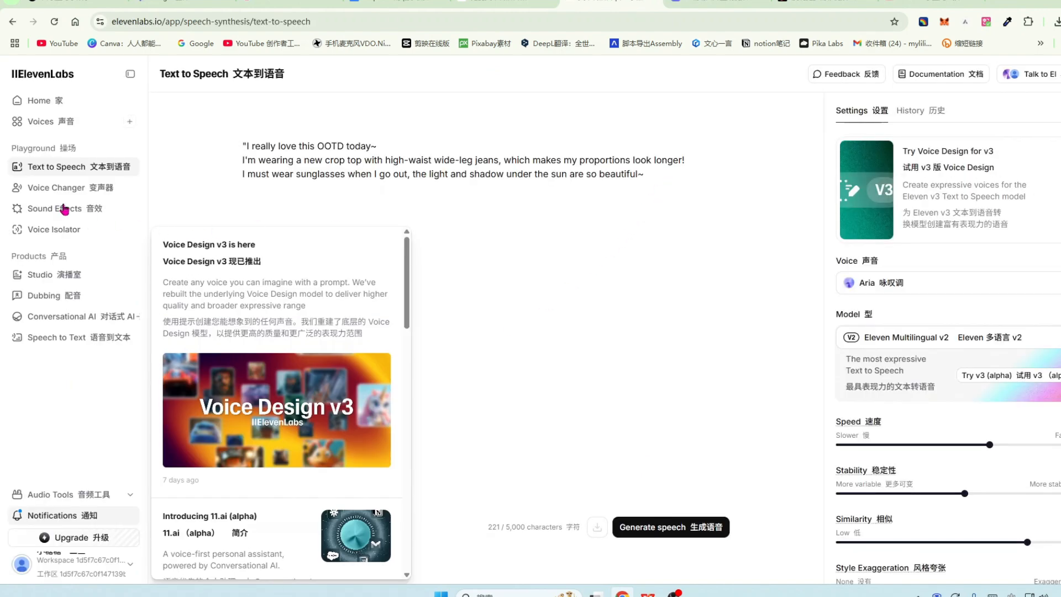
{"action": "left_click", "coordinate": [83, 168]}
{"action": "left_click", "coordinate": [661, 176]}
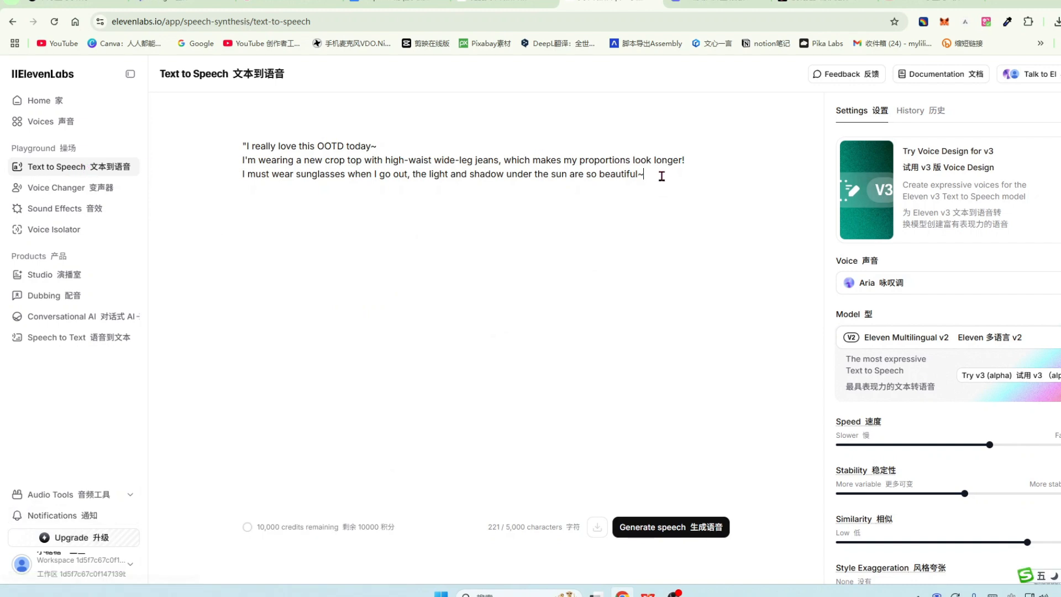
{"action": "left_click_drag", "start_coordinate": [662, 176], "coordinate": [223, 143]}
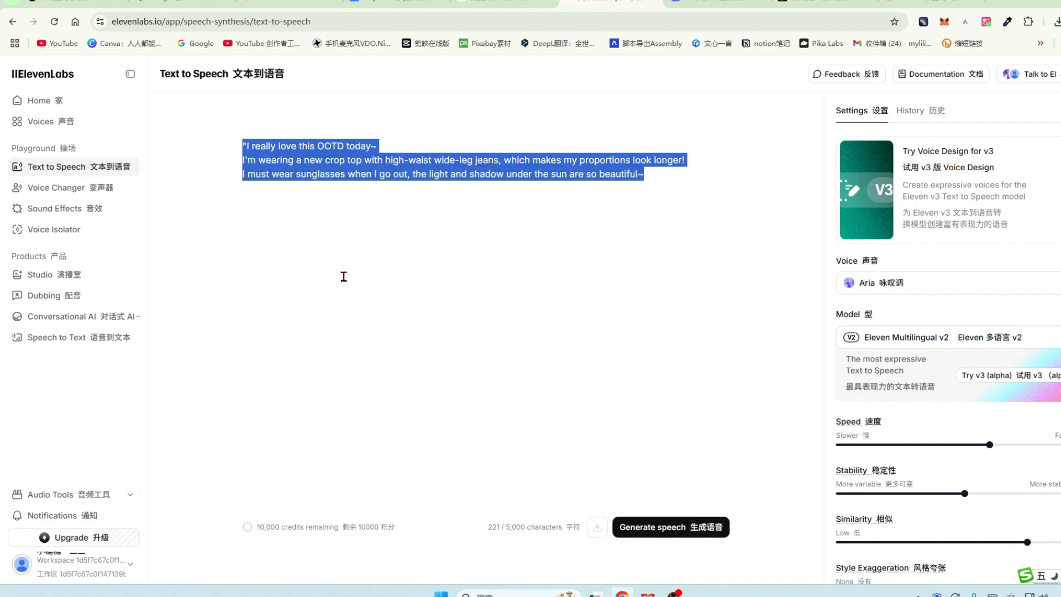
{"action": "key", "text": "ctrl+v"}
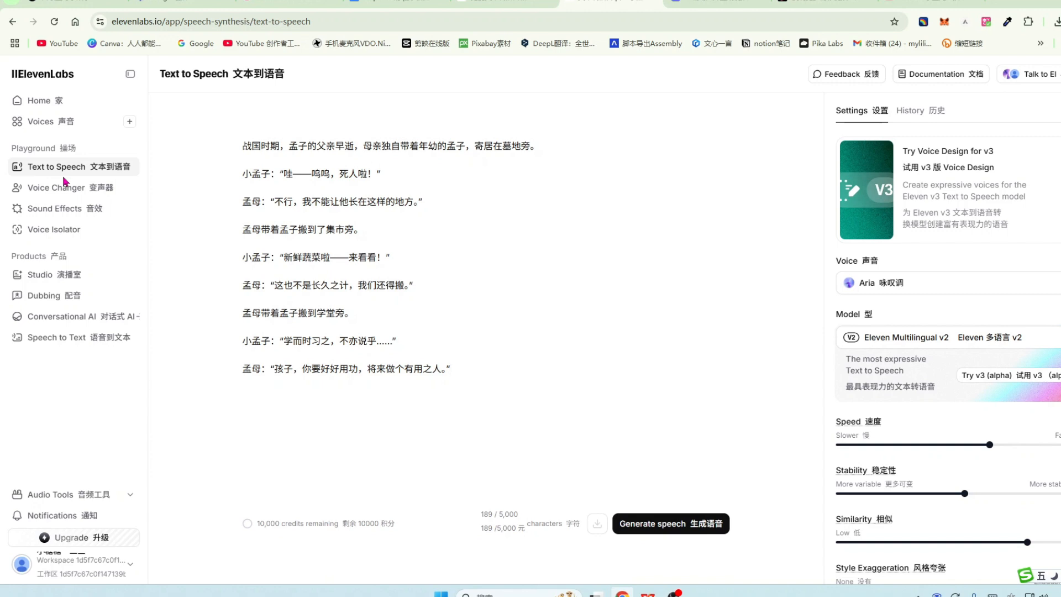
Look over the Voices library, Voice Changer and Sound Effects pages, and return to Text to Speech.
{"action": "left_click", "coordinate": [48, 124]}
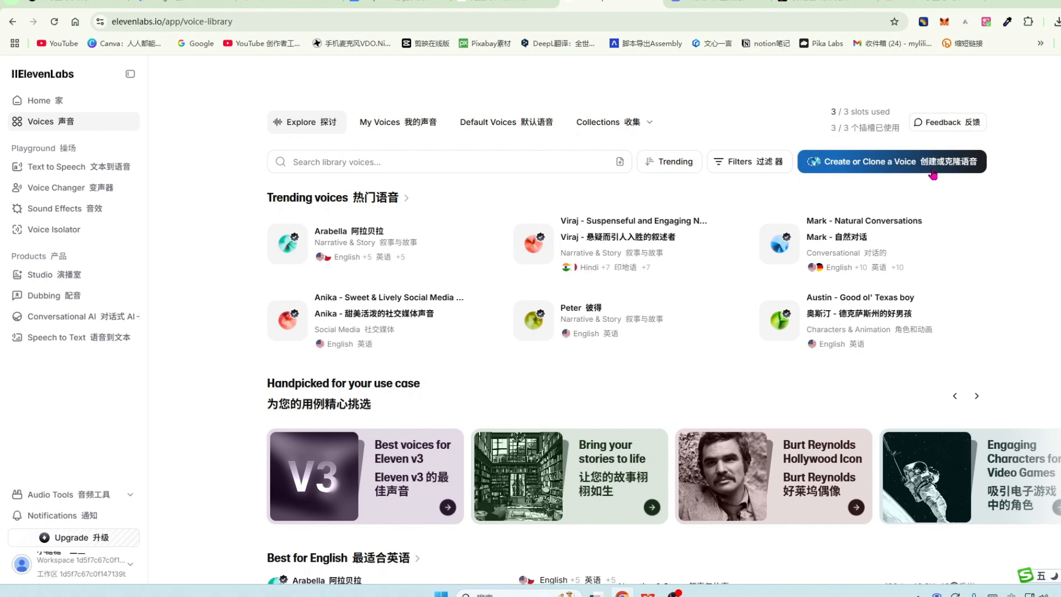
{"action": "left_click", "coordinate": [68, 188]}
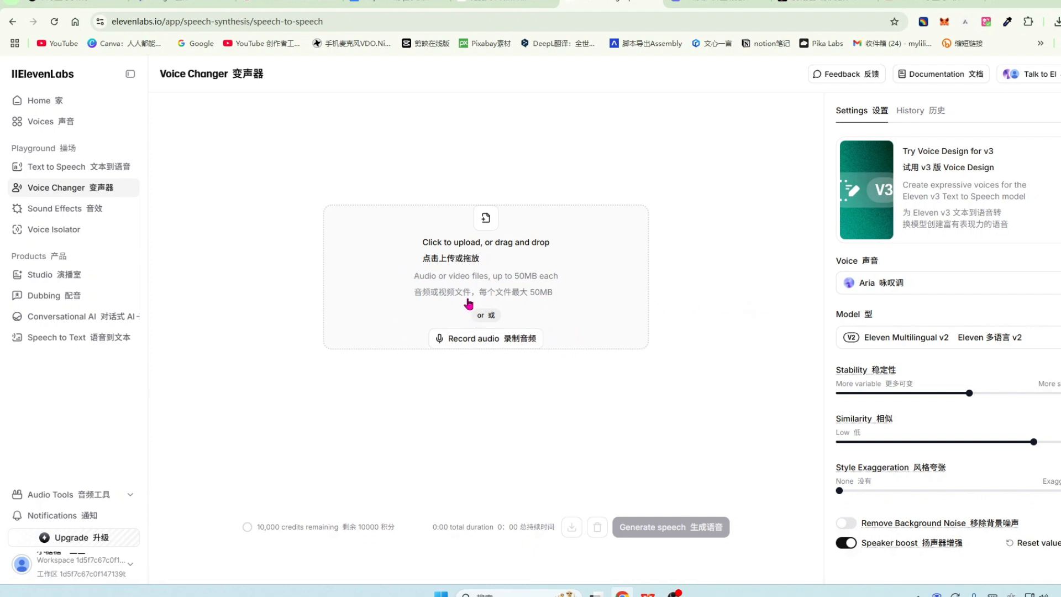
{"action": "left_click", "coordinate": [64, 214]}
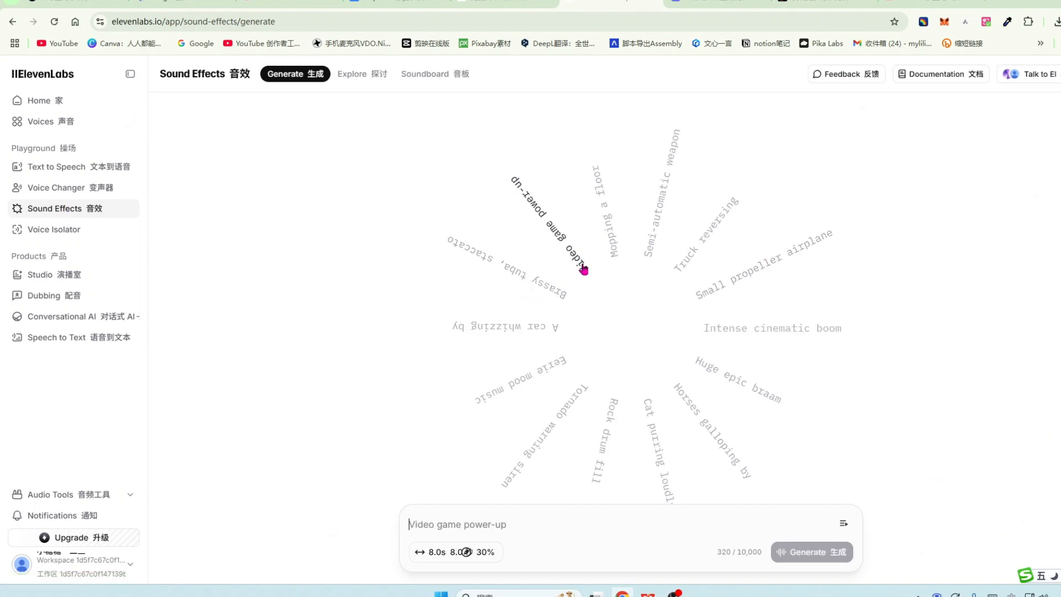
{"action": "left_click", "coordinate": [70, 169]}
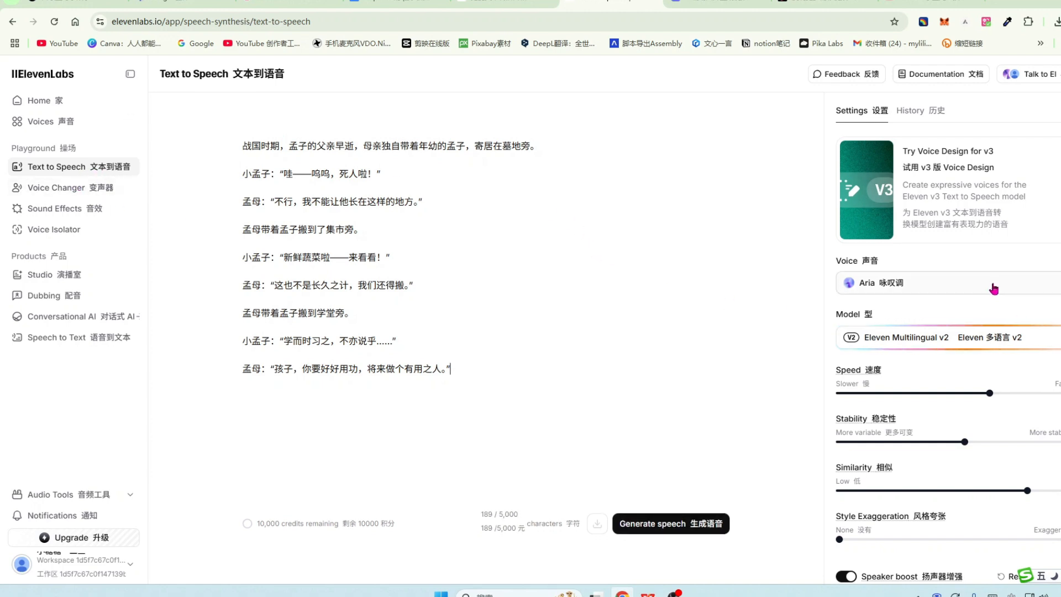
Preview the Aria, Saurom Blackmouth 2 and Kellan voices, and select Kellan - soft and gentle for the narration.
{"action": "scroll", "coordinate": [1034, 322], "scroll_direction": "down", "scroll_amount": 1}
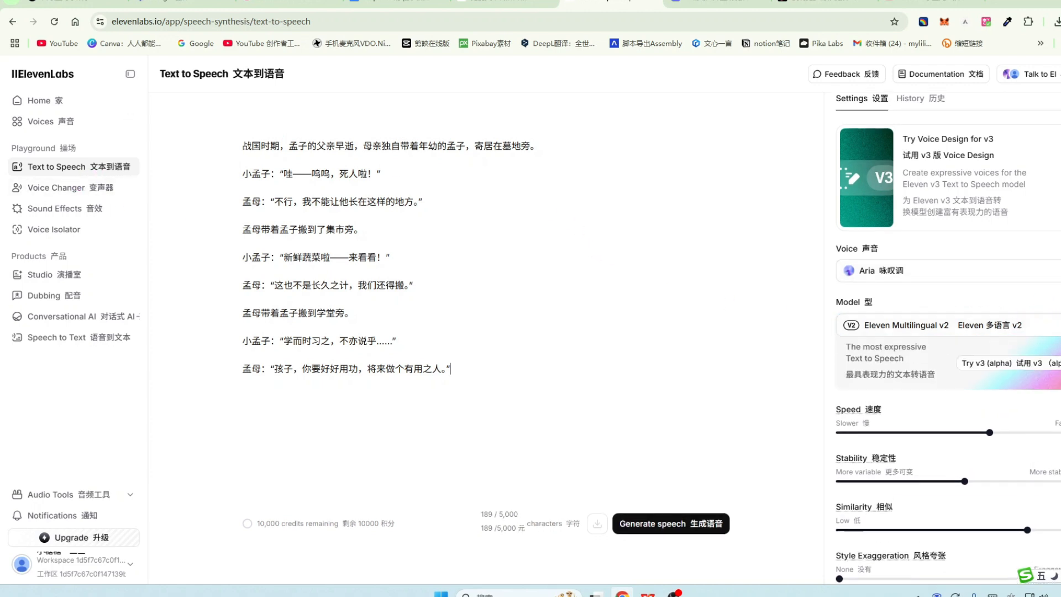
{"action": "left_click", "coordinate": [1060, 326]}
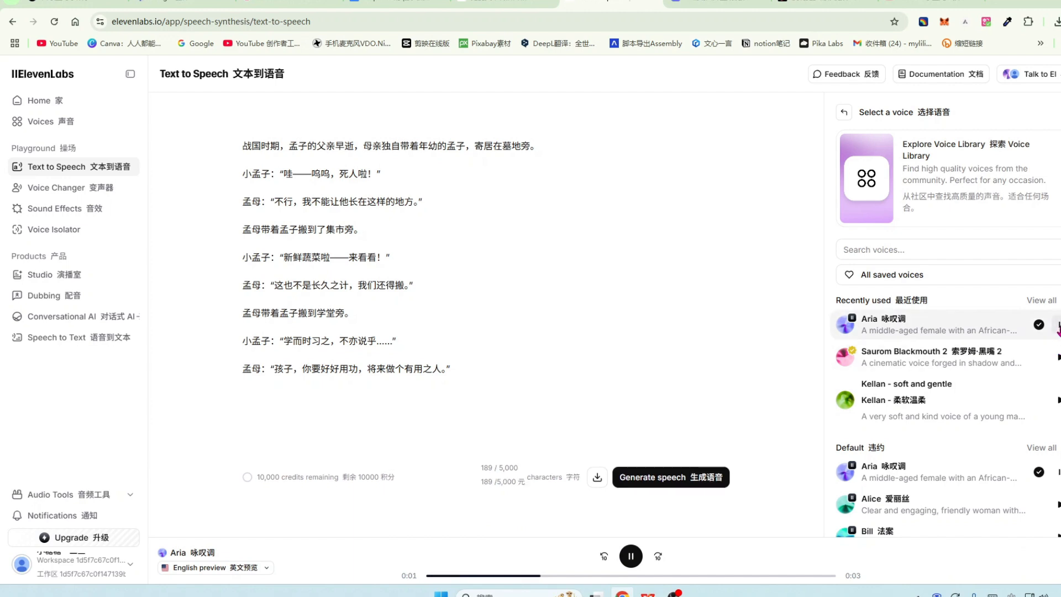
{"action": "left_click", "coordinate": [1059, 358]}
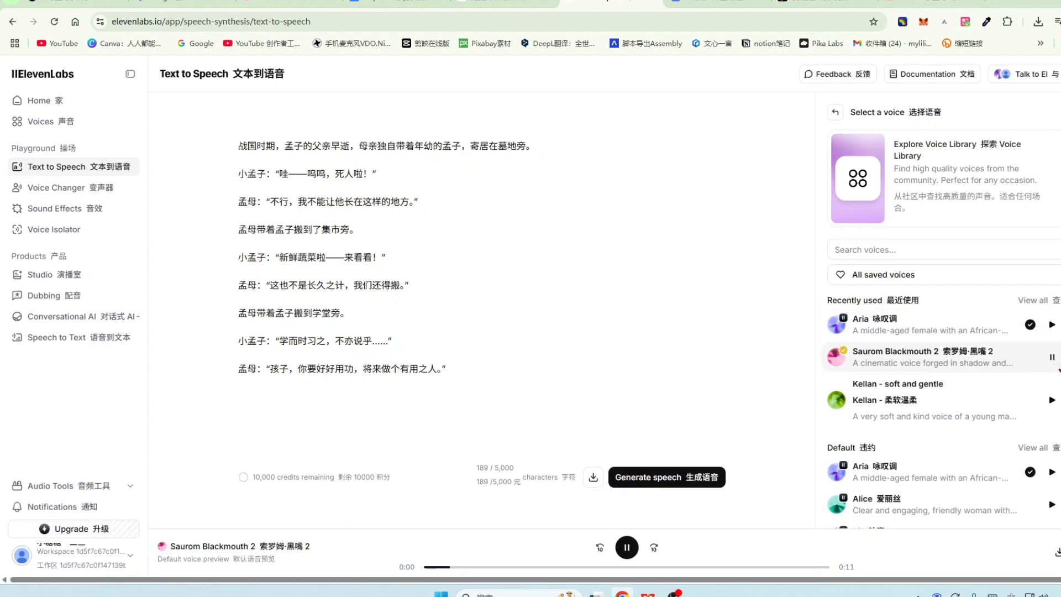
{"action": "left_click", "coordinate": [1059, 399]}
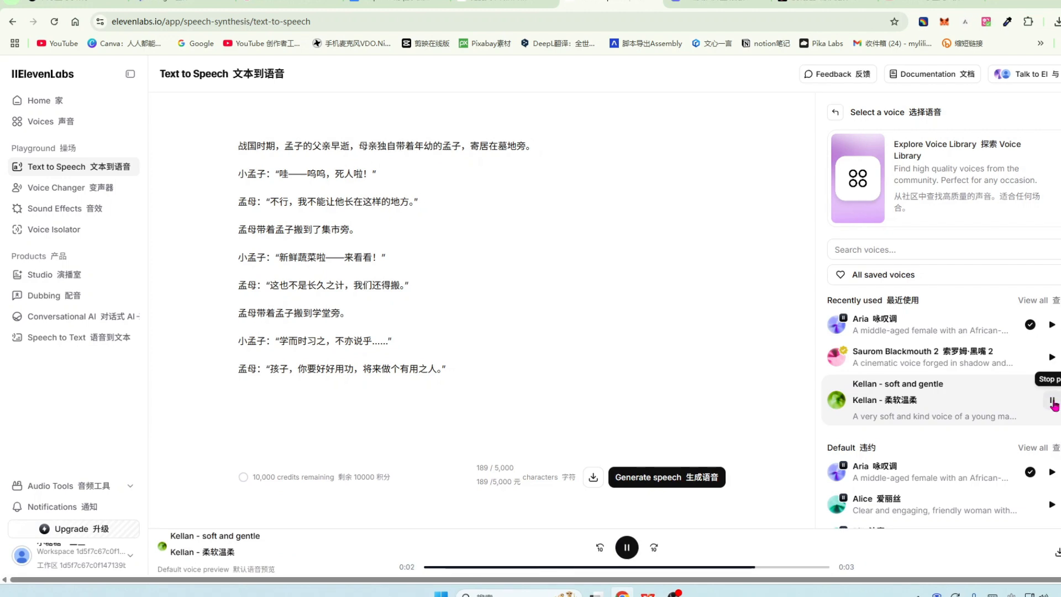
{"action": "left_click", "coordinate": [1045, 405]}
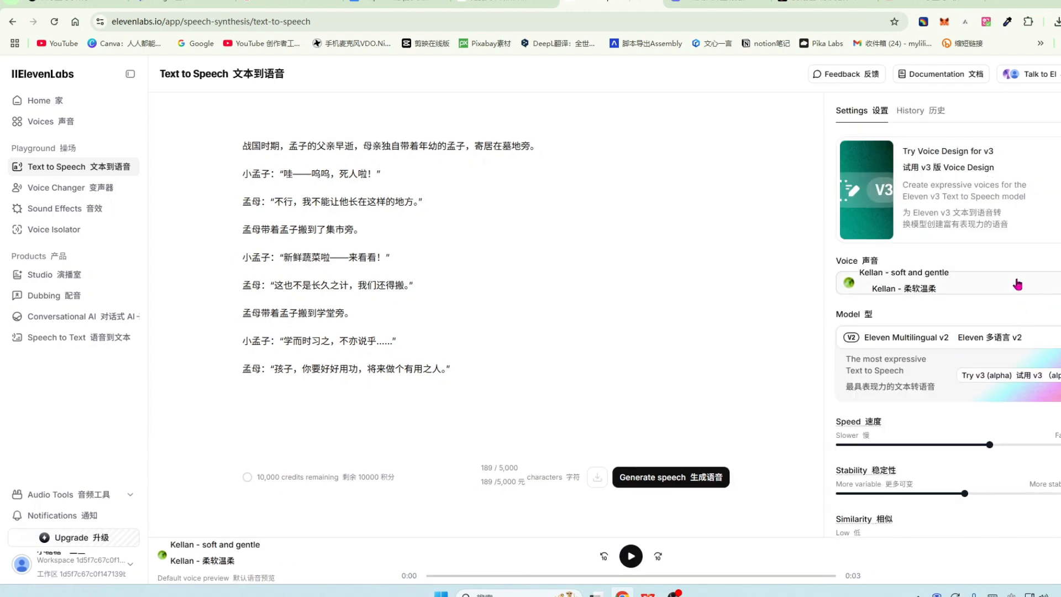
Review the available speech models and the languages supported by Eleven Multilingual v2.
{"action": "left_click", "coordinate": [906, 338]}
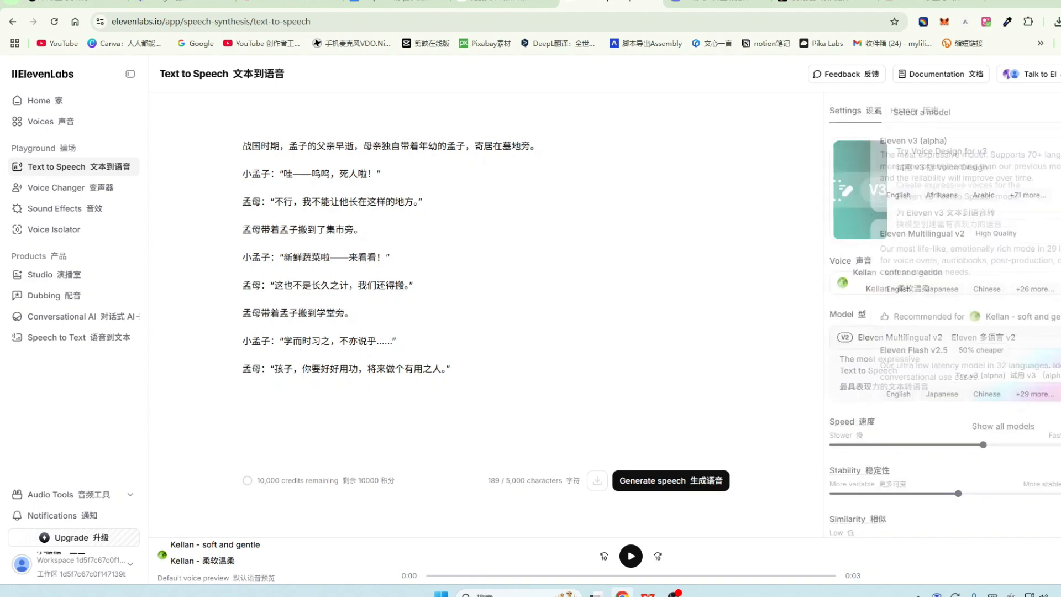
{"action": "left_click", "coordinate": [1042, 328]}
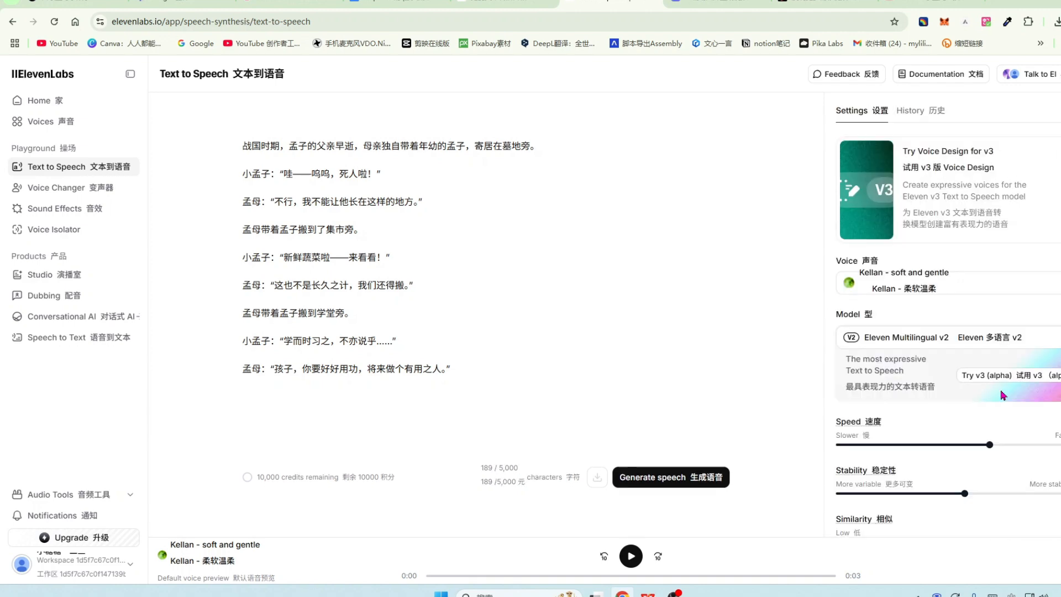
{"action": "left_click", "coordinate": [1057, 347]}
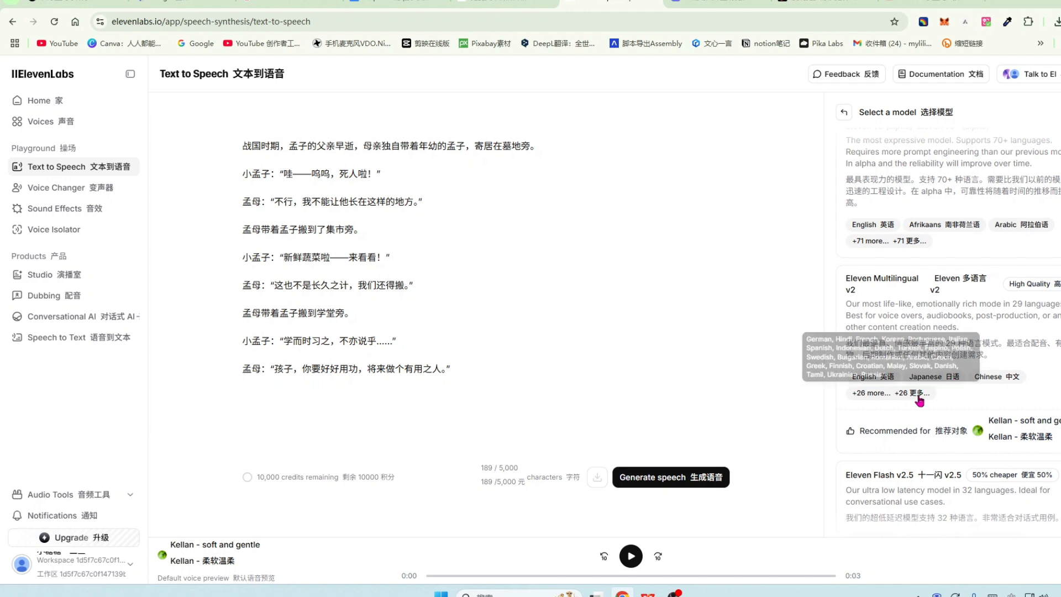
Generate the script's speech, and regenerate it with the Brian voice, the Eleven Turbo v2.5 model and revised story text.
{"action": "left_click", "coordinate": [683, 479]}
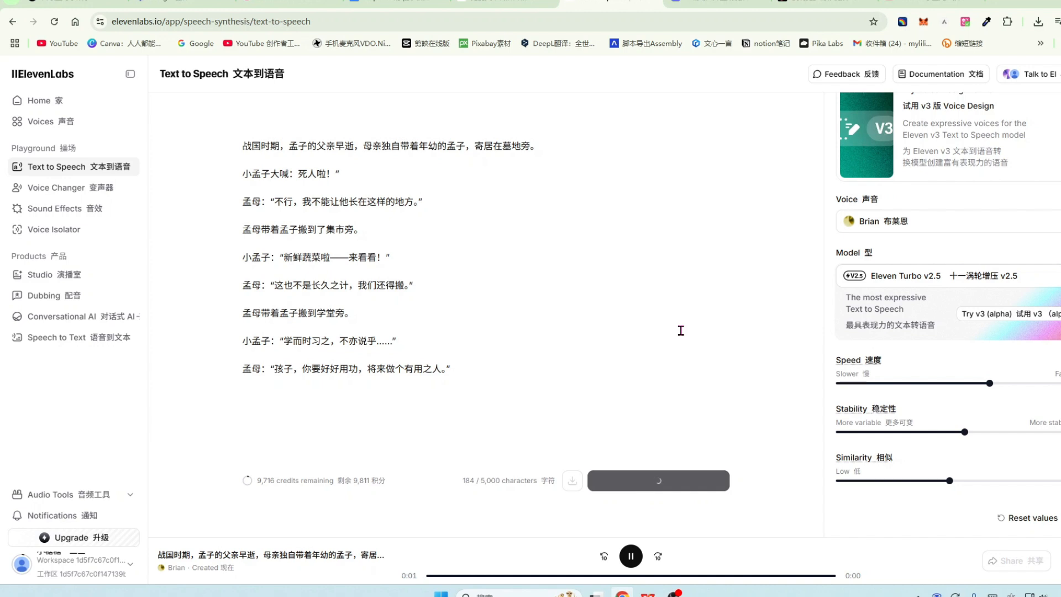
{"action": "key", "text": "ctrl+Return"}
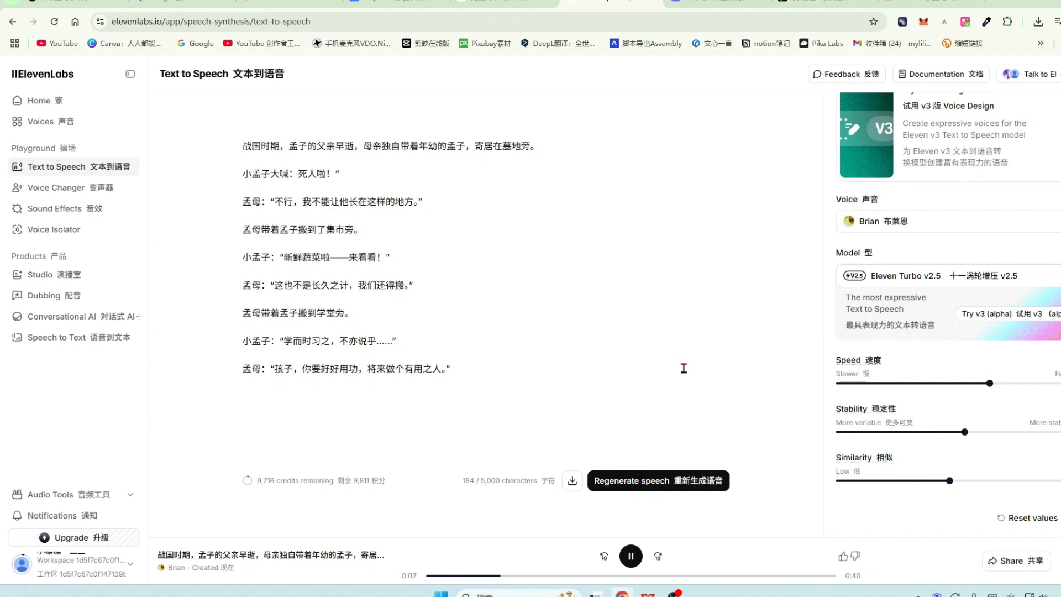
{"action": "left_click", "coordinate": [675, 484]}
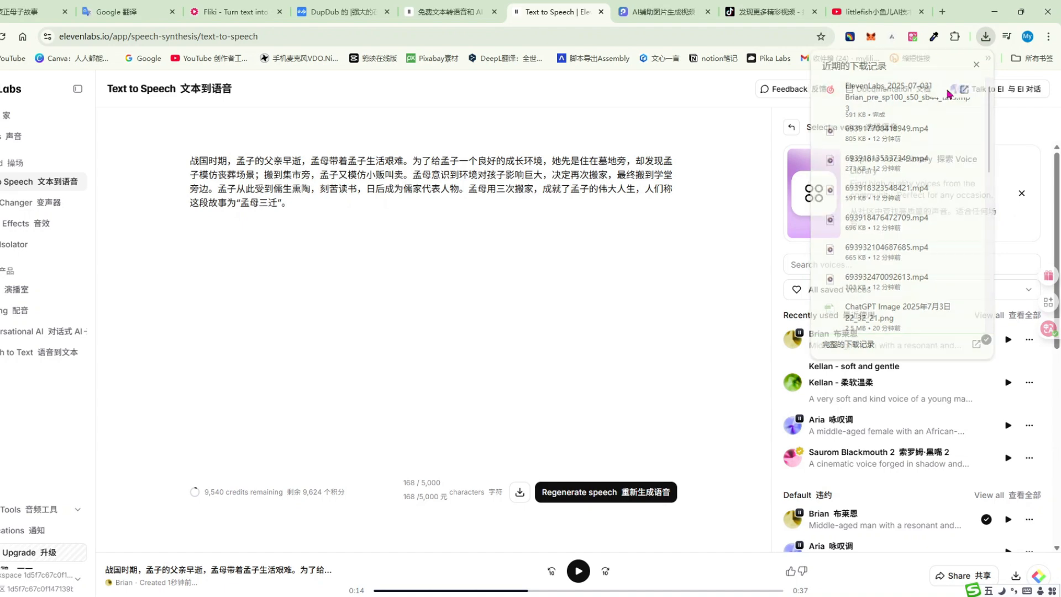
Look at the Voice Changer page and open the Sound Effects generator.
{"action": "left_click", "coordinate": [30, 203]}
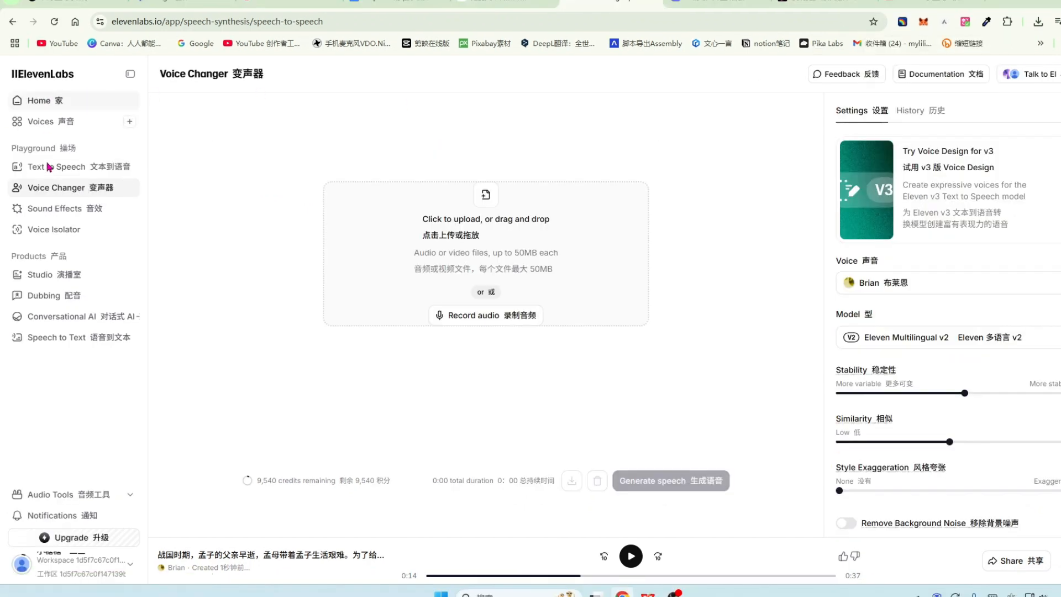
{"action": "left_click", "coordinate": [64, 209]}
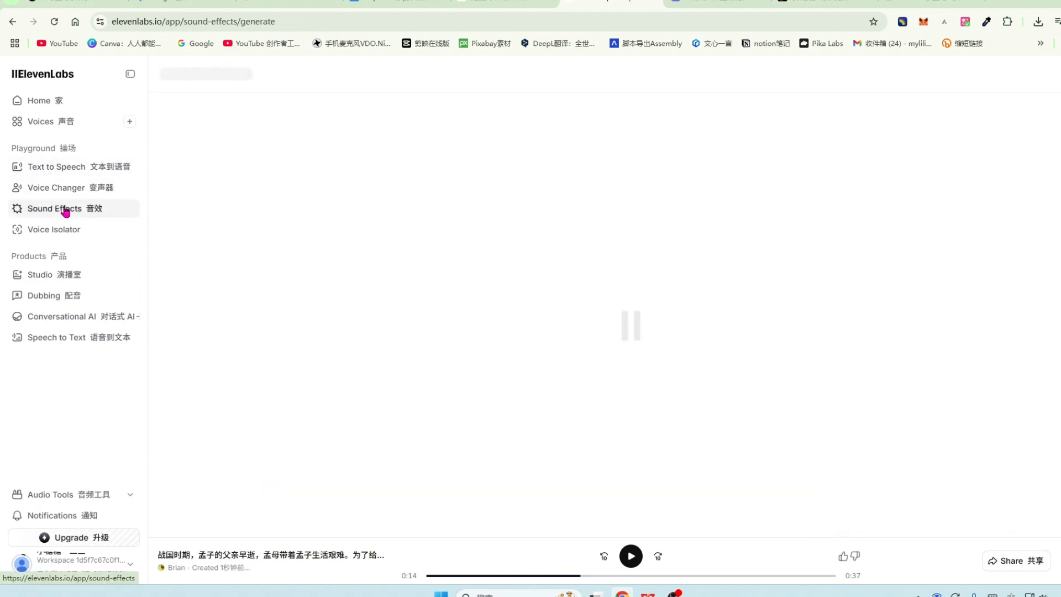
Switch to the Fliki site, start for free, and translate its workflow page from English into Simplified Chinese.
{"action": "left_click", "coordinate": [75, 319]}
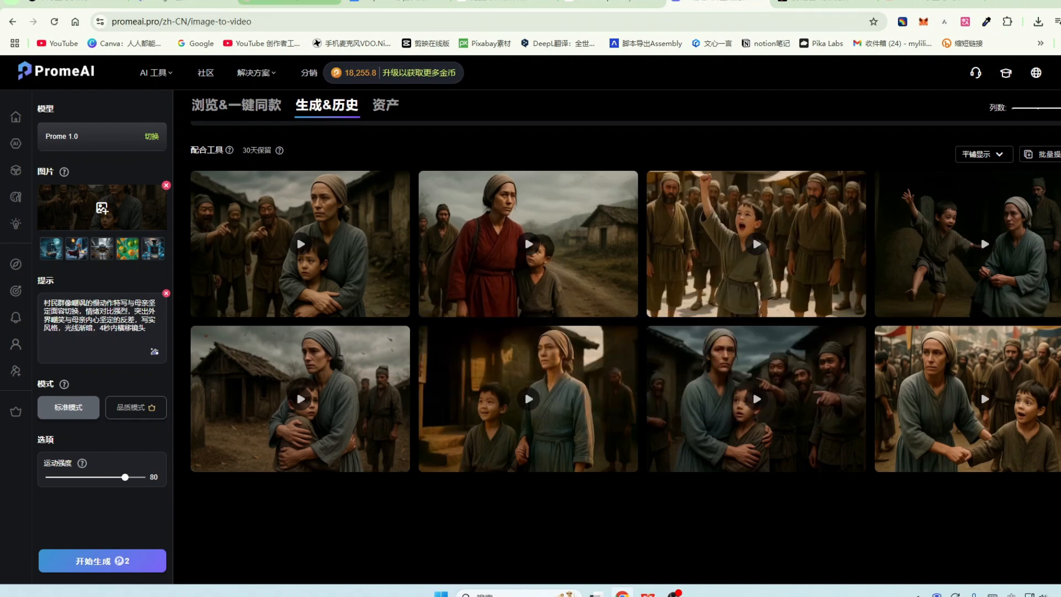
{"action": "left_click", "coordinate": [290, 3]}
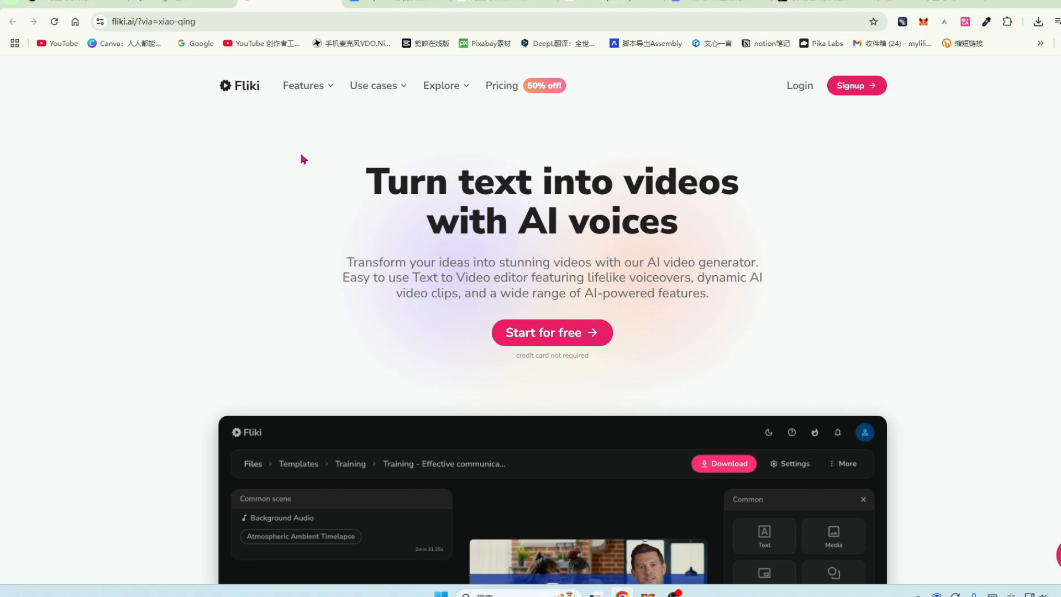
{"action": "left_click", "coordinate": [569, 334]}
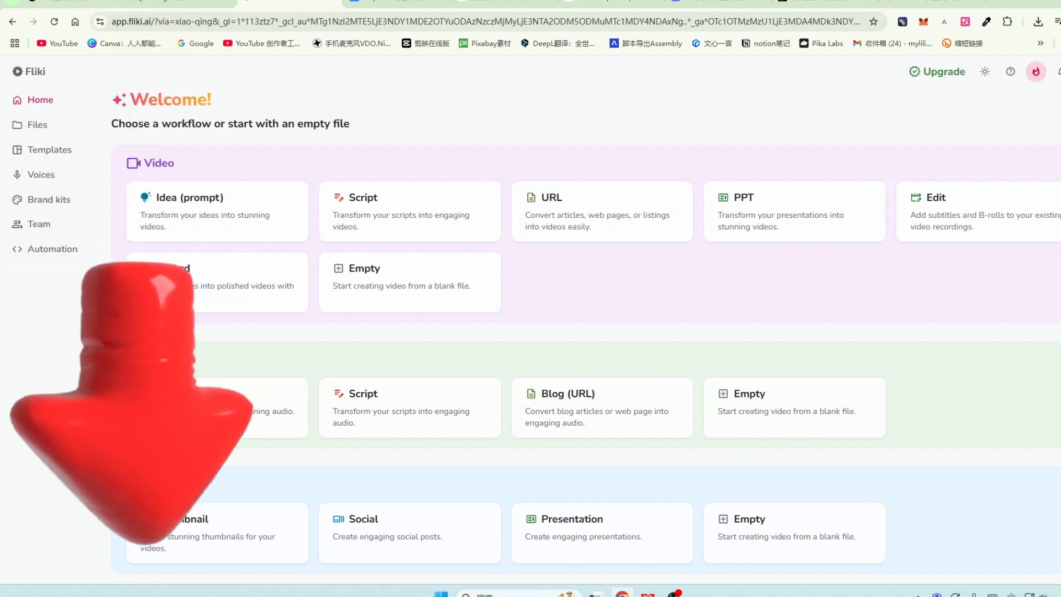
{"action": "left_click", "coordinate": [966, 21]}
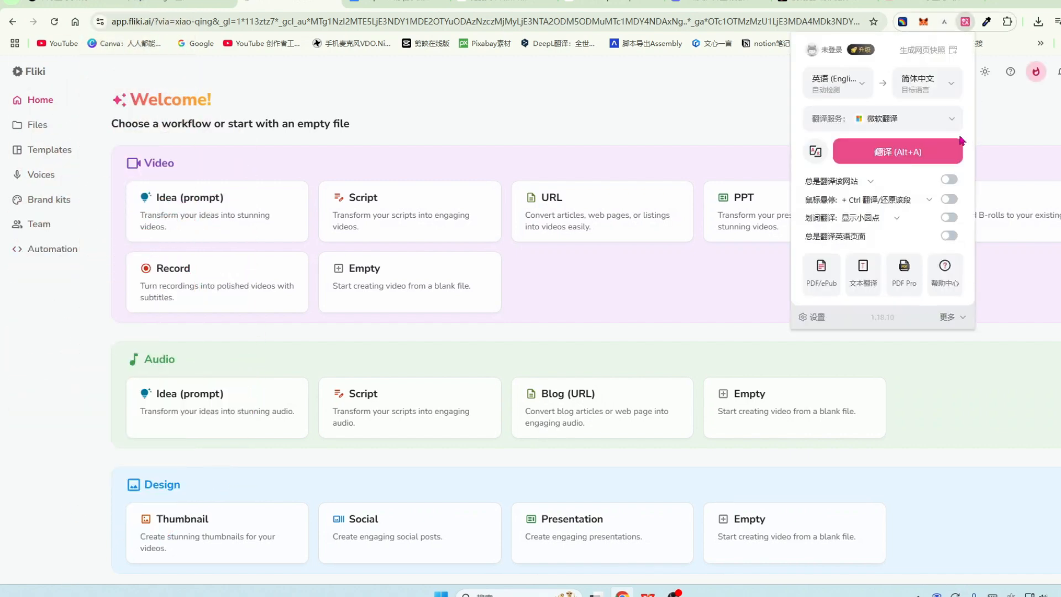
{"action": "left_click", "coordinate": [899, 155]}
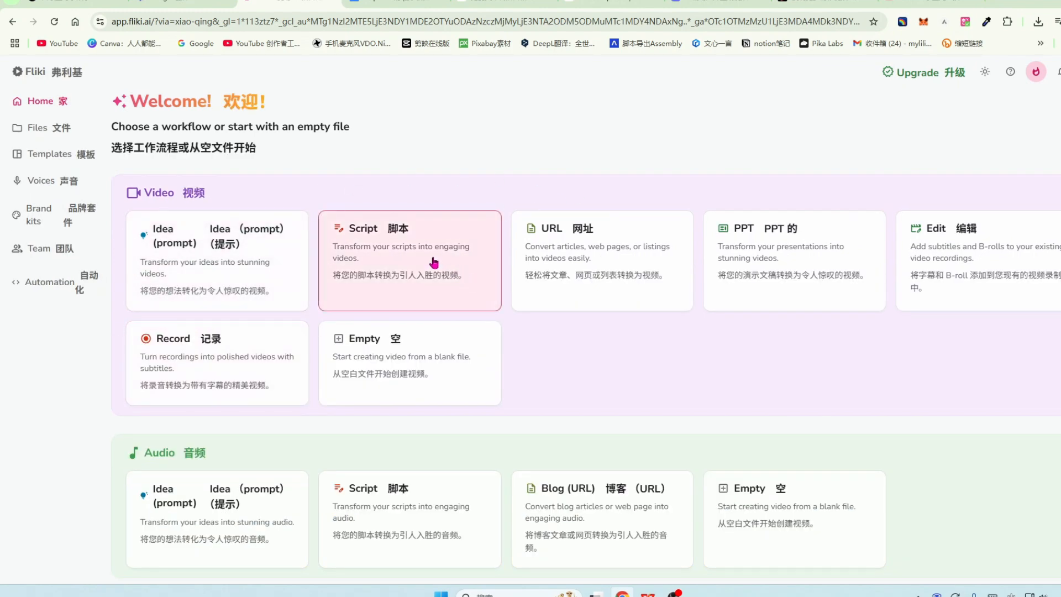
Create a 16:9 script-to-video from the 孟母三迁 dialogue script, without a template, using Mandarin Simplified, Cinematic AI media and the Xiaoqiu voiceover.
{"action": "left_click", "coordinate": [405, 249]}
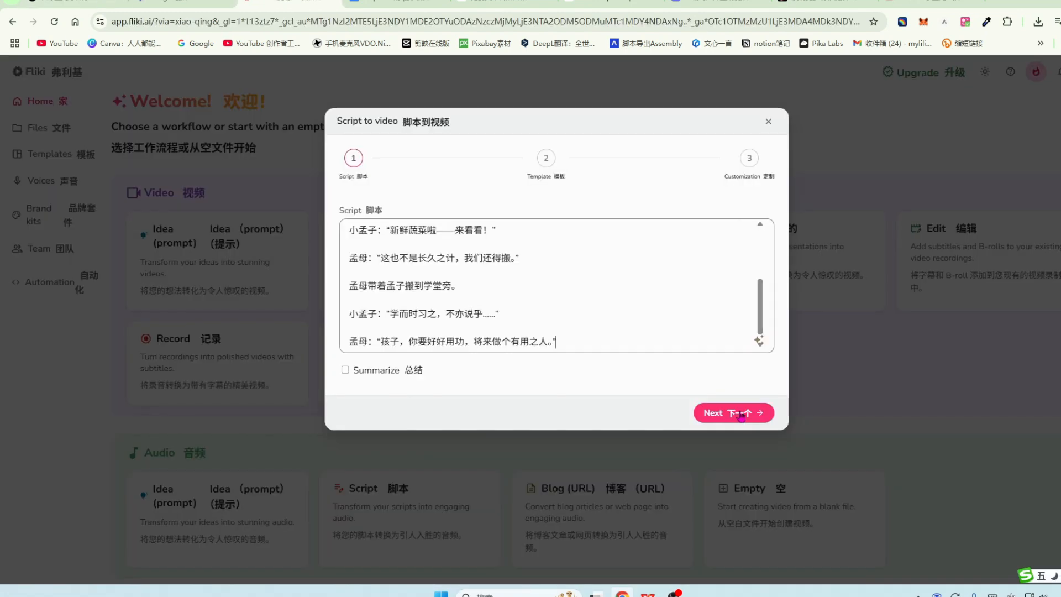
{"action": "left_click", "coordinate": [738, 414]}
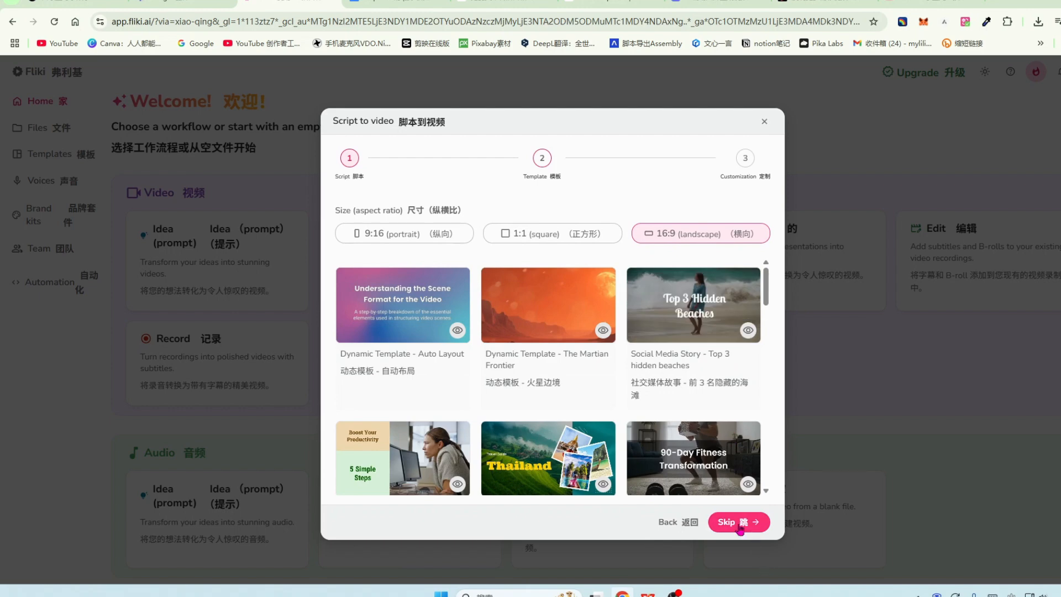
{"action": "left_click", "coordinate": [738, 523]}
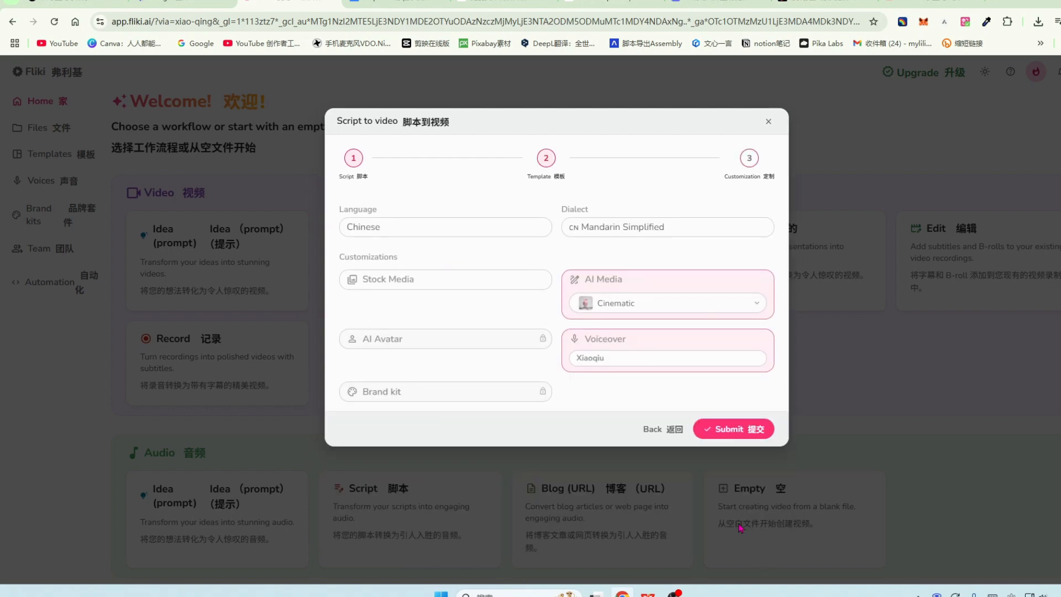
{"action": "left_click", "coordinate": [741, 437]}
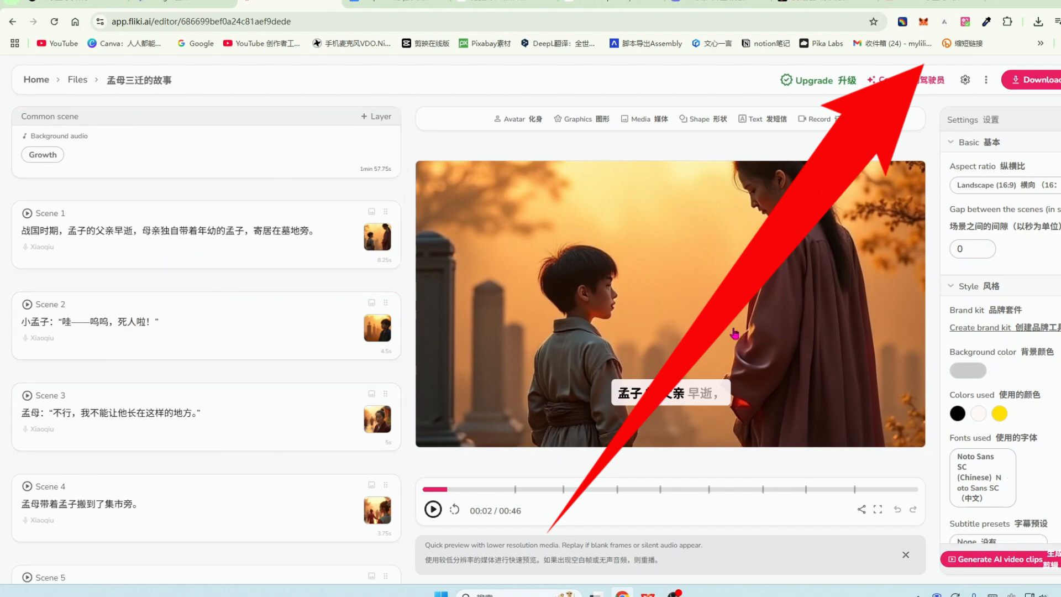
Replace Scene 1's generated image with own media, uploading 693917708418949.mp4 and selecting it for the scene.
{"action": "scroll", "coordinate": [351, 387], "scroll_direction": "down", "scroll_amount": 5}
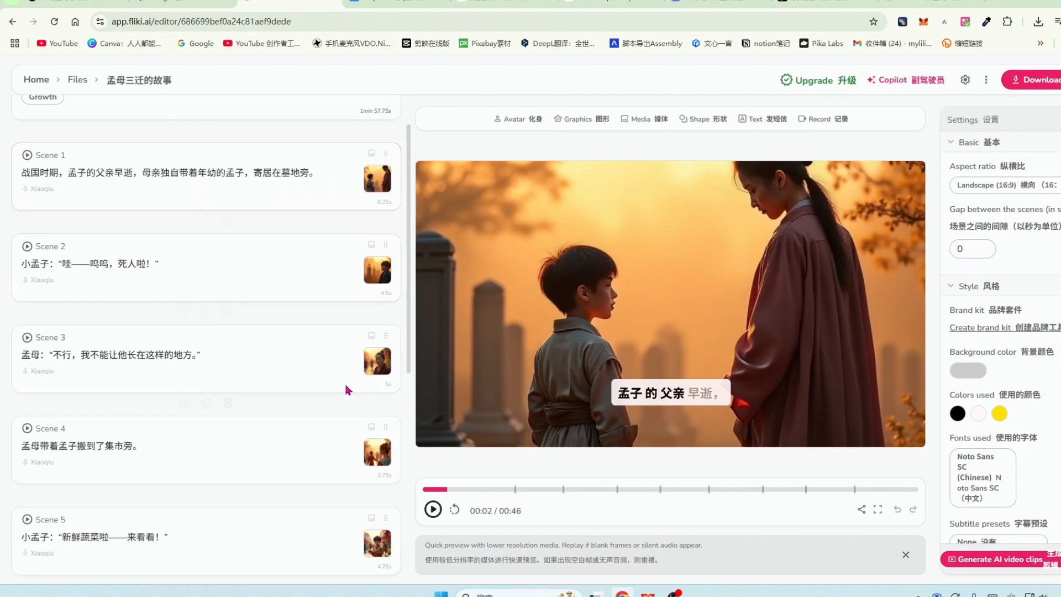
{"action": "scroll", "coordinate": [350, 481], "scroll_direction": "down", "scroll_amount": 3}
{"action": "scroll", "coordinate": [280, 384], "scroll_direction": "up", "scroll_amount": 8}
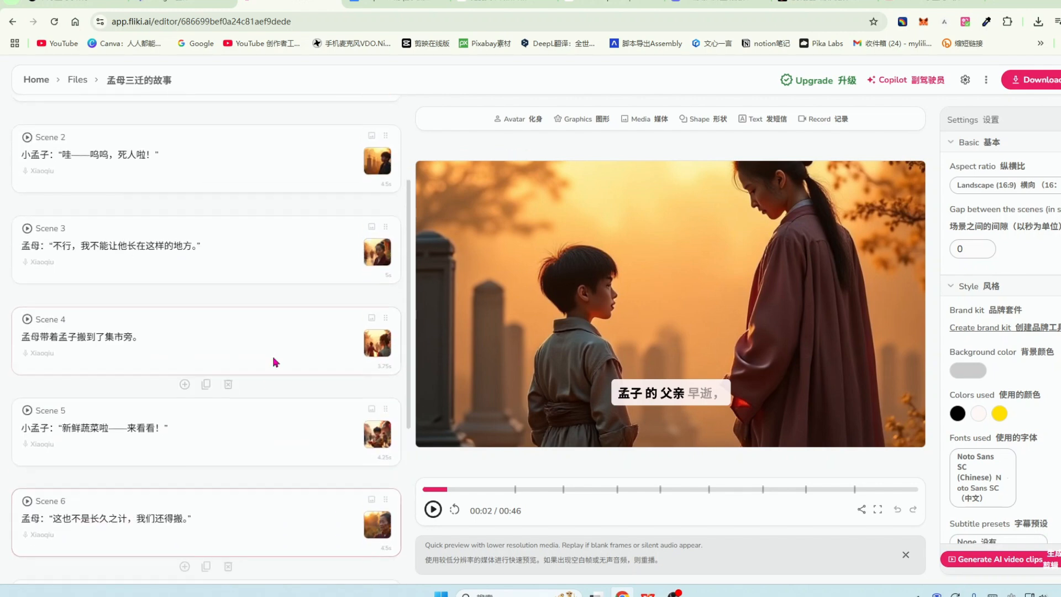
{"action": "scroll", "coordinate": [120, 298], "scroll_direction": "up", "scroll_amount": 1}
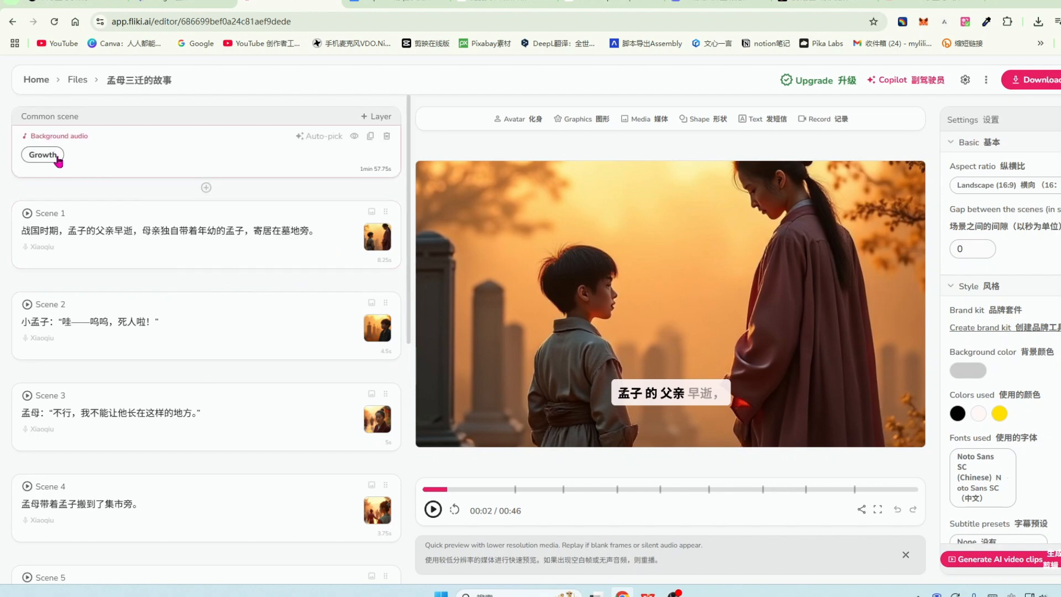
{"action": "left_click", "coordinate": [379, 239]}
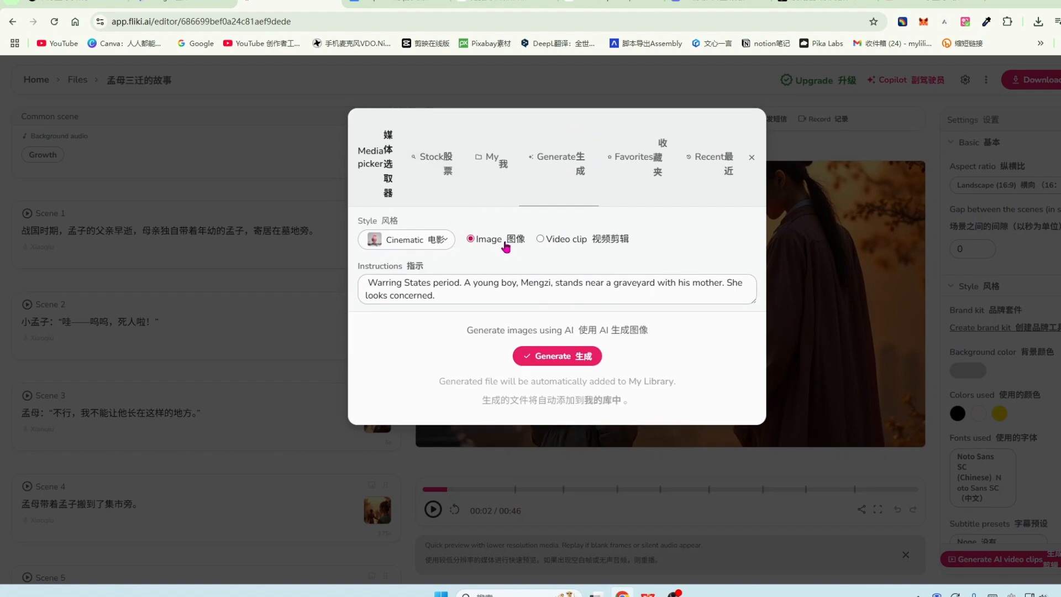
{"action": "left_click", "coordinate": [493, 162]}
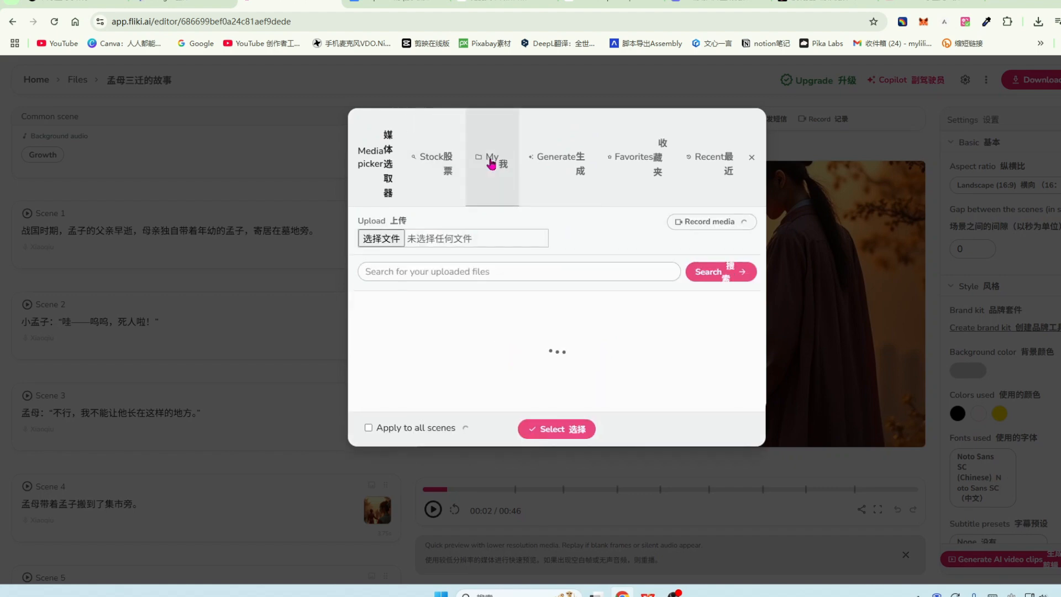
{"action": "left_click", "coordinate": [375, 239]}
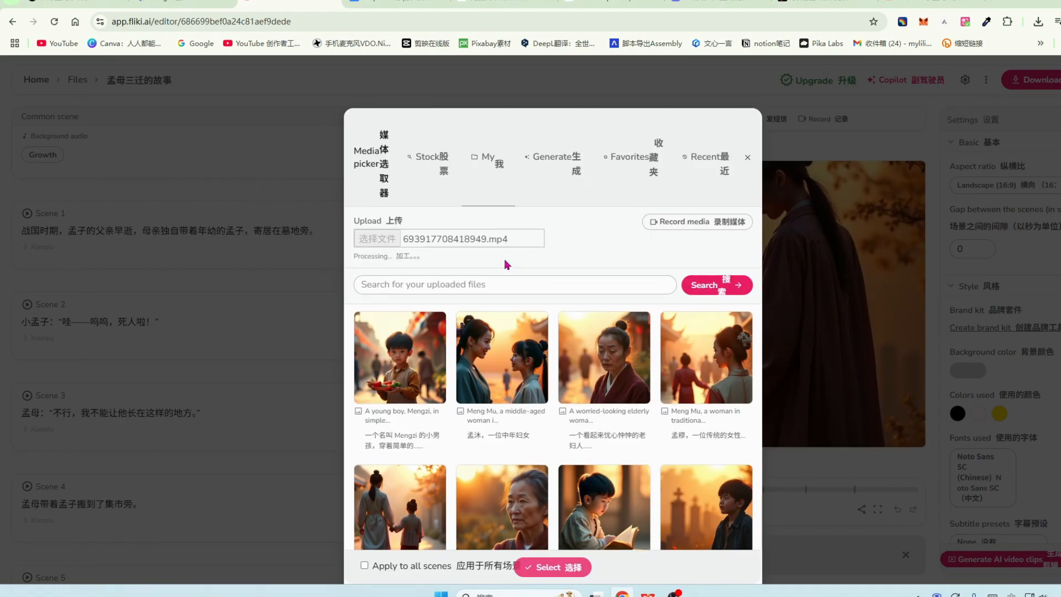
{"action": "left_click", "coordinate": [557, 568]}
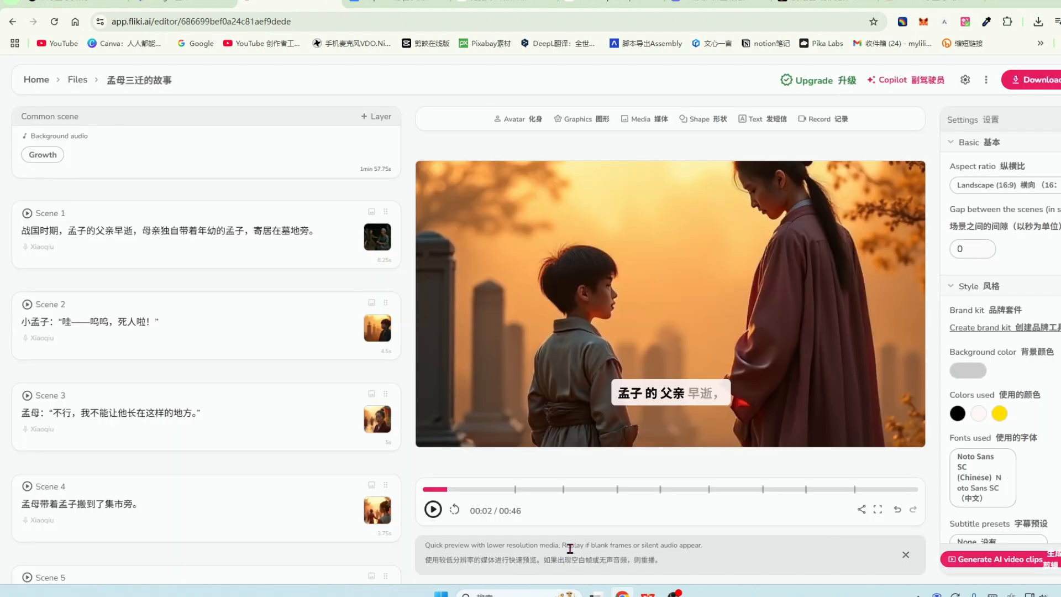
Copy Scene 3's voiceover line 孟母：“不行，我不能让他长在这样的地方。” and delete that scene.
{"action": "left_click", "coordinate": [358, 310]}
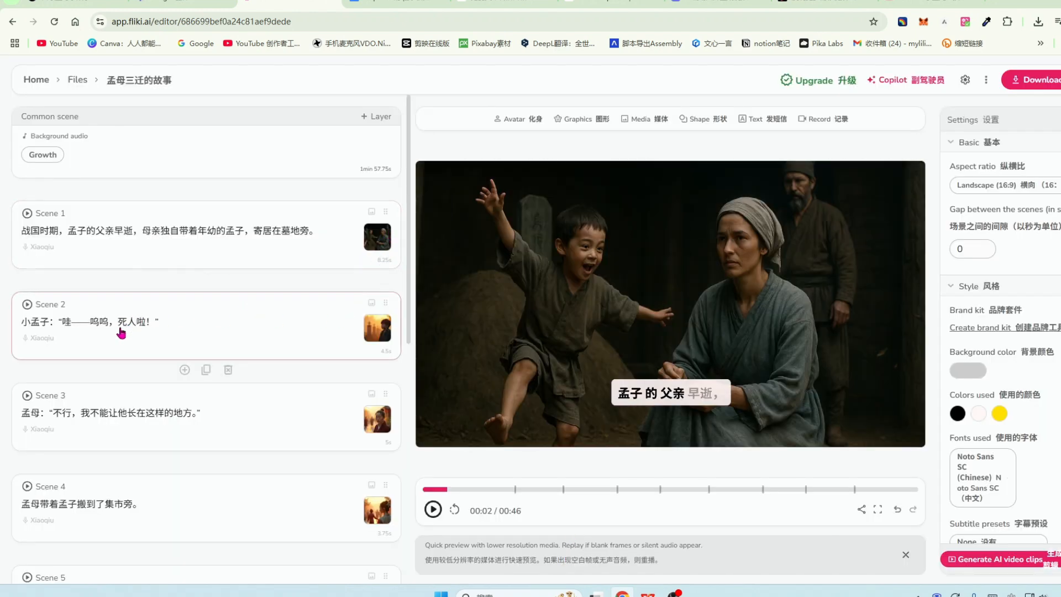
{"action": "scroll", "coordinate": [220, 306], "scroll_direction": "down", "scroll_amount": 1}
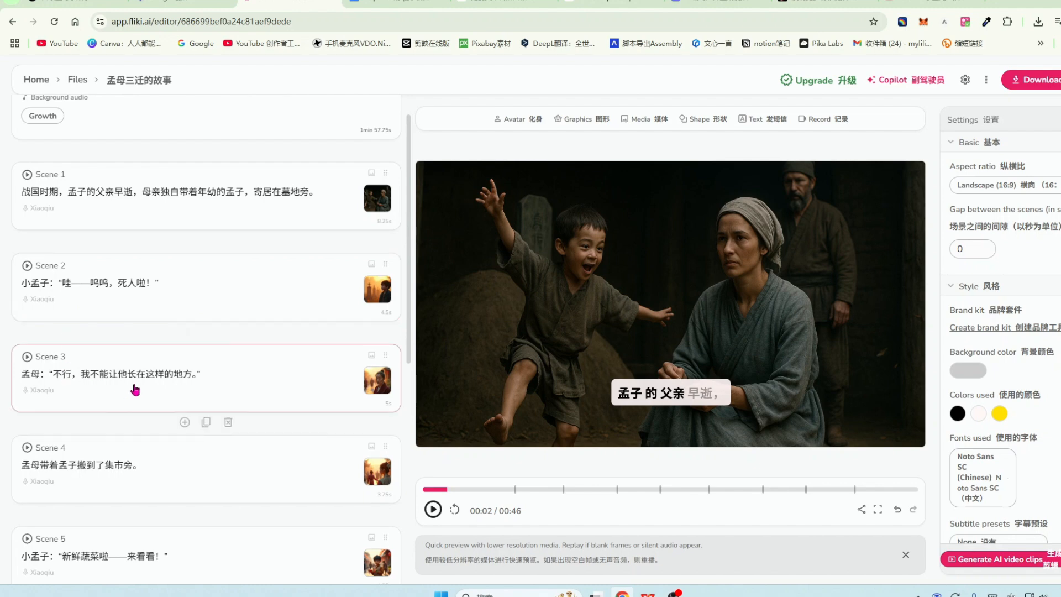
{"action": "scroll", "coordinate": [213, 391], "scroll_direction": "down", "scroll_amount": 7}
{"action": "scroll", "coordinate": [227, 457], "scroll_direction": "up", "scroll_amount": 8}
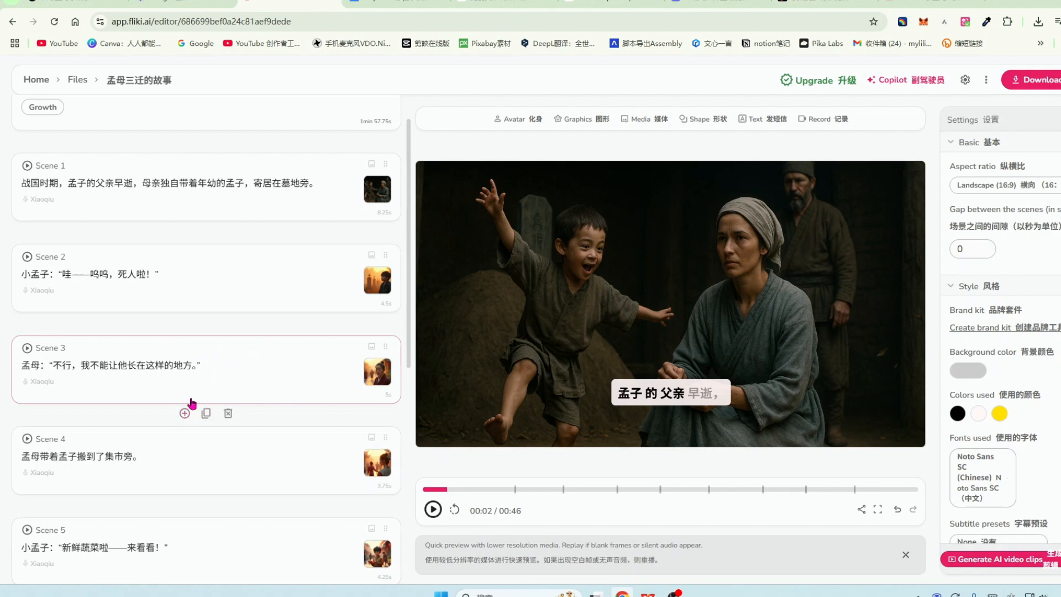
{"action": "left_click", "coordinate": [215, 369]}
{"action": "left_click_drag", "start_coordinate": [208, 457], "coordinate": [21, 459]}
{"action": "key", "text": "ctrl+c"}
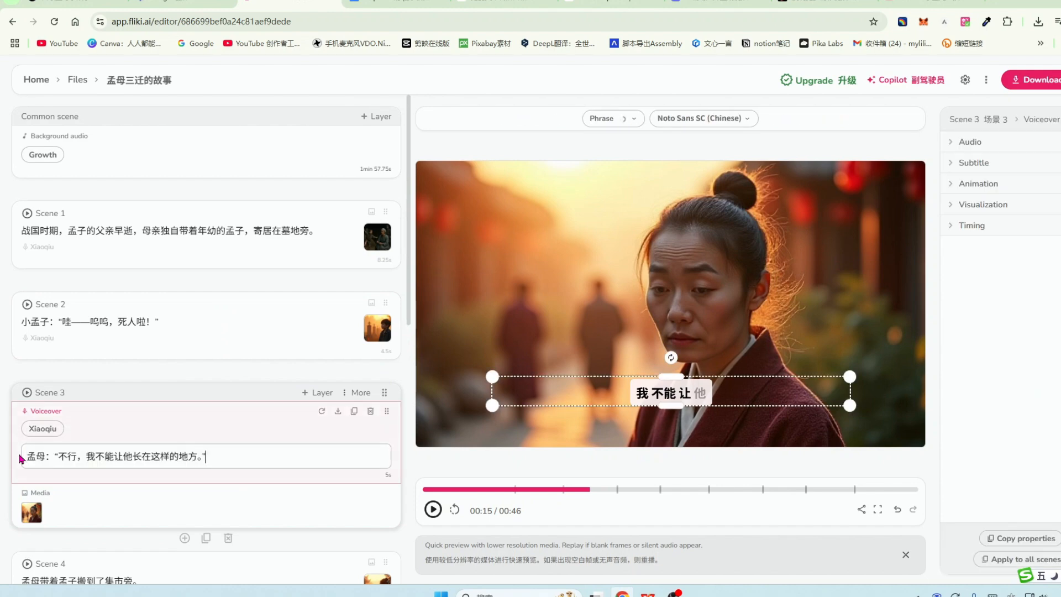
{"action": "scroll", "coordinate": [221, 448], "scroll_direction": "down", "scroll_amount": 2}
{"action": "left_click", "coordinate": [229, 442]}
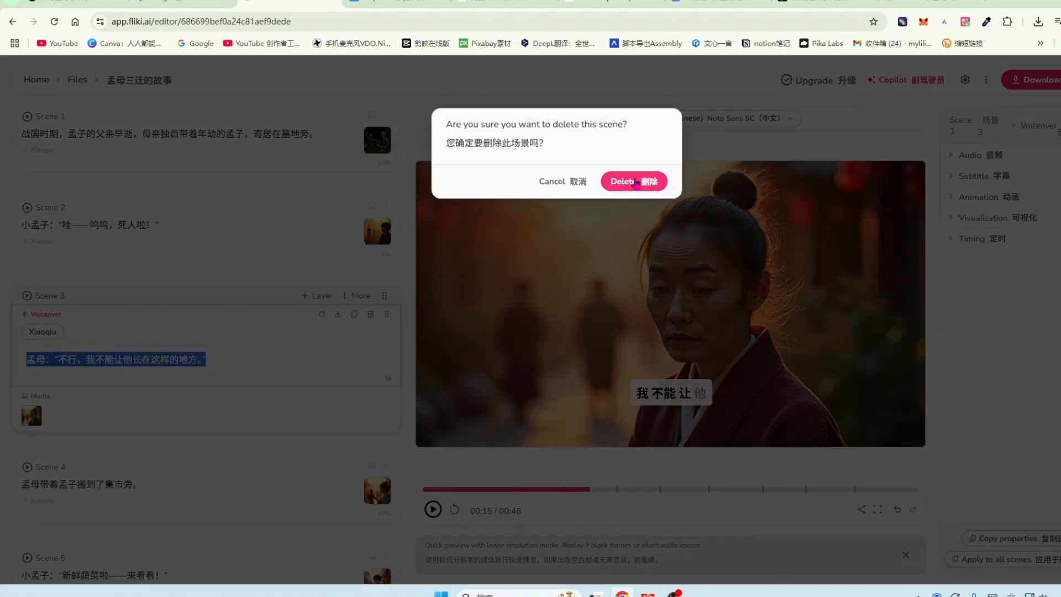
{"action": "left_click", "coordinate": [634, 181]}
Append the copied mother's line to Scene 2's voiceover, and merge the following dialogue lines into Scenes 4 and 5 likewise.
{"action": "left_click", "coordinate": [189, 225]}
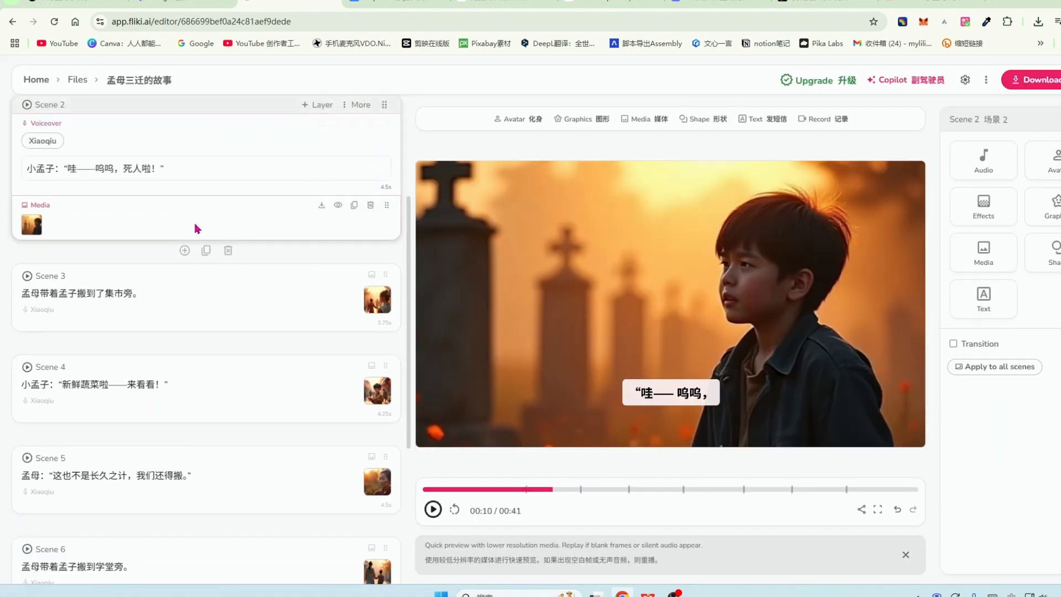
{"action": "left_click", "coordinate": [193, 166]}
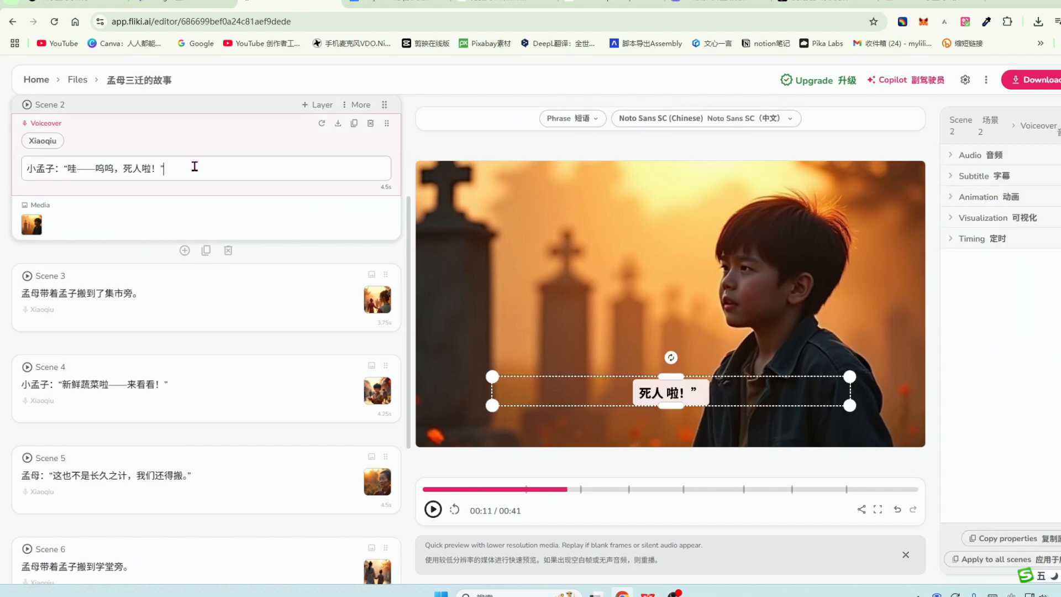
{"action": "key", "text": "ctrl+v"}
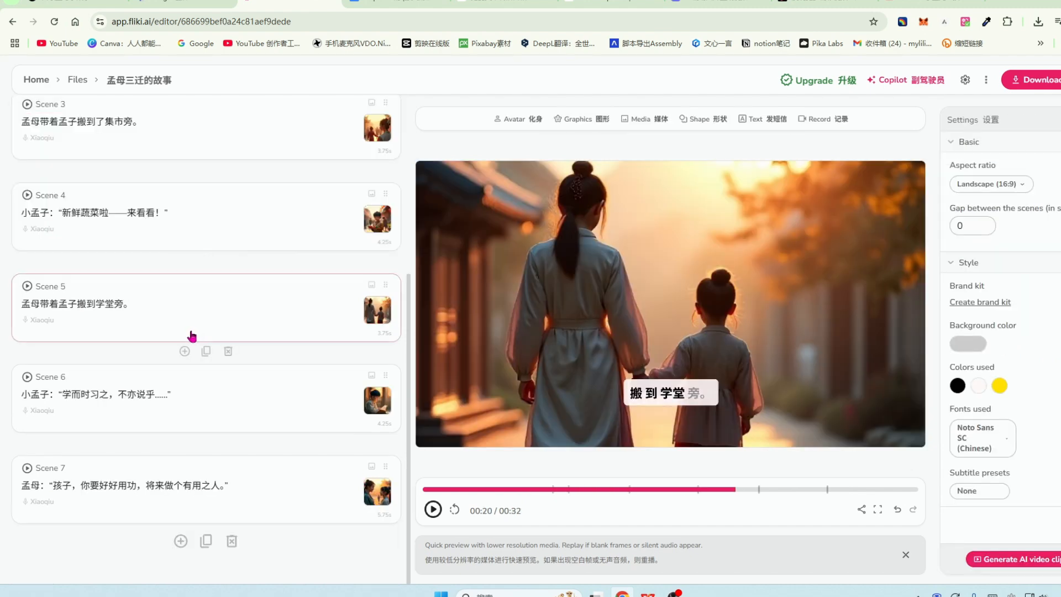
{"action": "scroll", "coordinate": [191, 335], "scroll_direction": "up", "scroll_amount": 1}
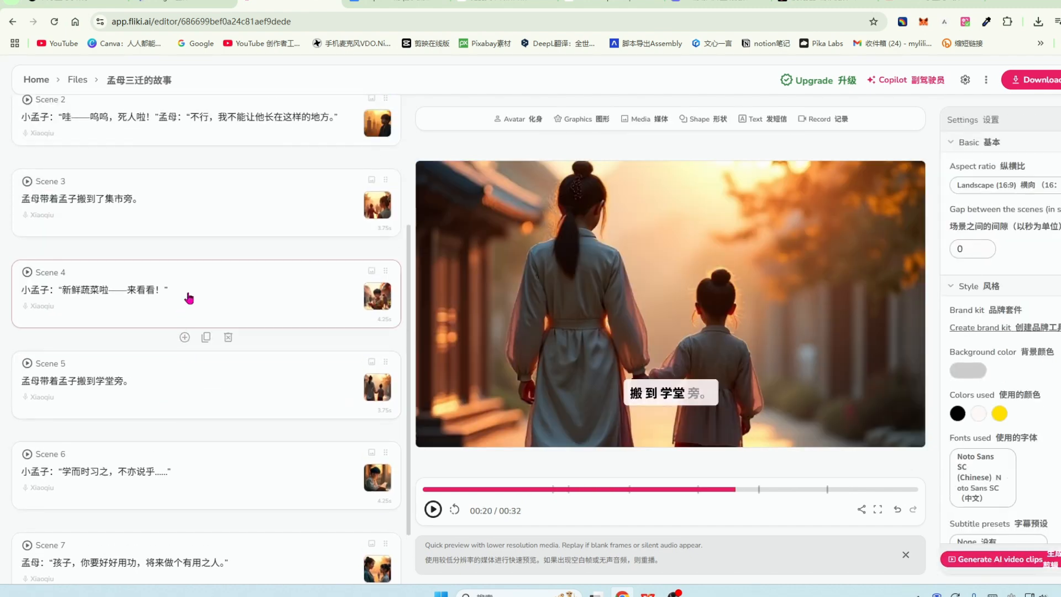
{"action": "scroll", "coordinate": [194, 280], "scroll_direction": "up", "scroll_amount": 1}
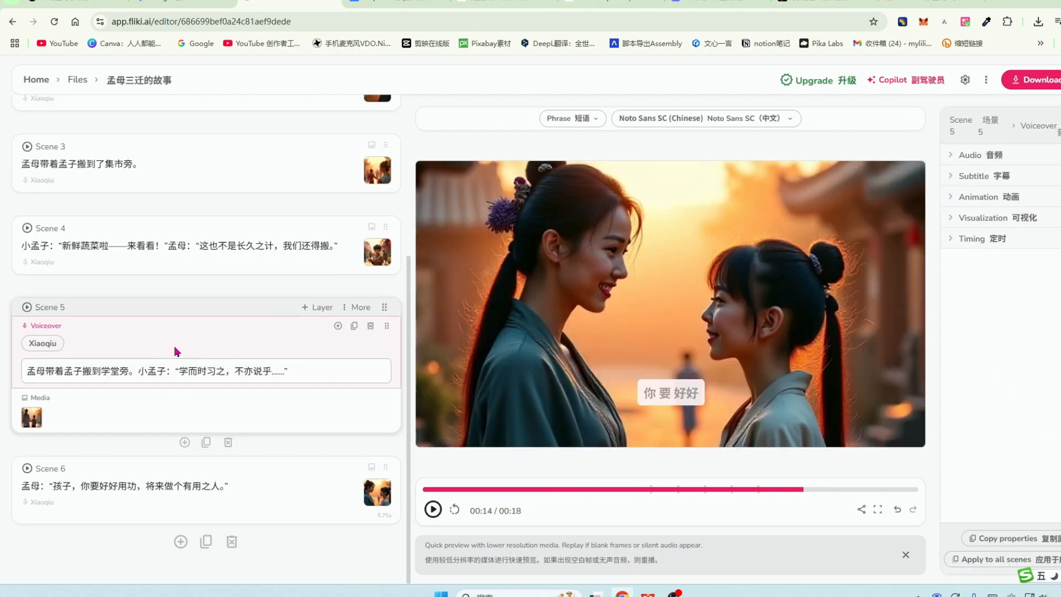
Replace the generated images in Scenes 2 to 6 with the uploaded mother-and-son story clips.
{"action": "scroll", "coordinate": [175, 352], "scroll_direction": "up", "scroll_amount": 5}
{"action": "left_click", "coordinate": [379, 330]}
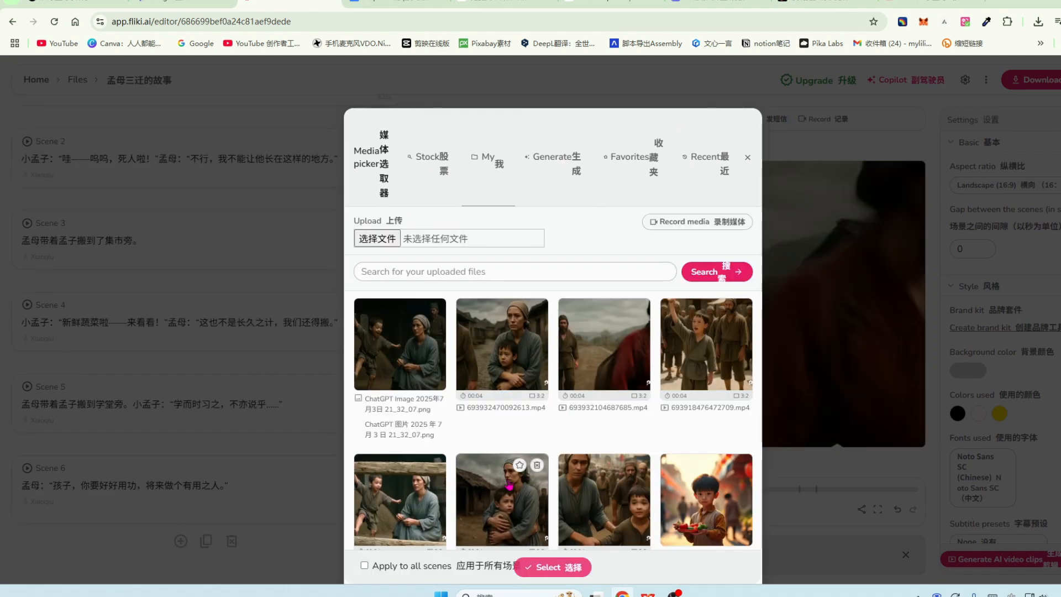
{"action": "left_click", "coordinate": [465, 474]}
{"action": "scroll", "coordinate": [370, 276], "scroll_direction": "up", "scroll_amount": 1}
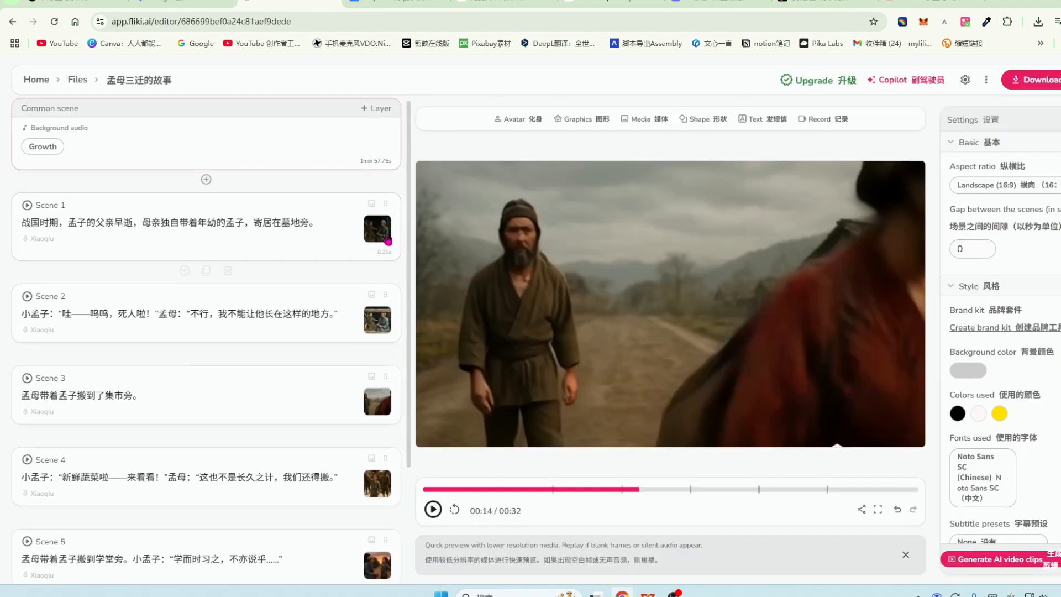
Open the voice selection for Scene 2's voiceover and examine the available voices, languages and Chinese dialects.
{"action": "scroll", "coordinate": [358, 389], "scroll_direction": "down", "scroll_amount": 3}
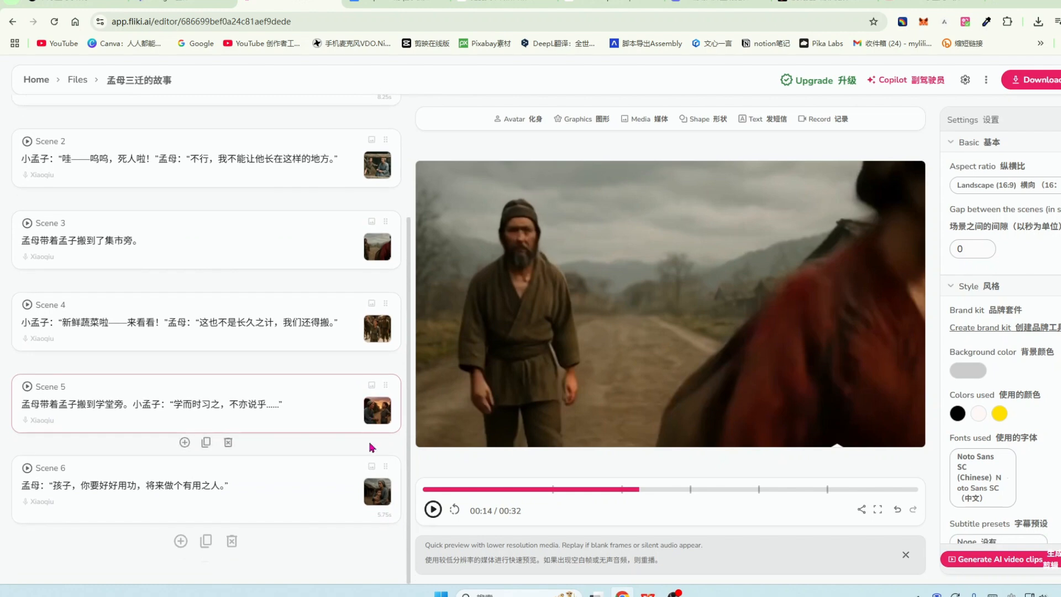
{"action": "scroll", "coordinate": [216, 346], "scroll_direction": "up", "scroll_amount": 1}
{"action": "scroll", "coordinate": [216, 346], "scroll_direction": "up", "scroll_amount": 2}
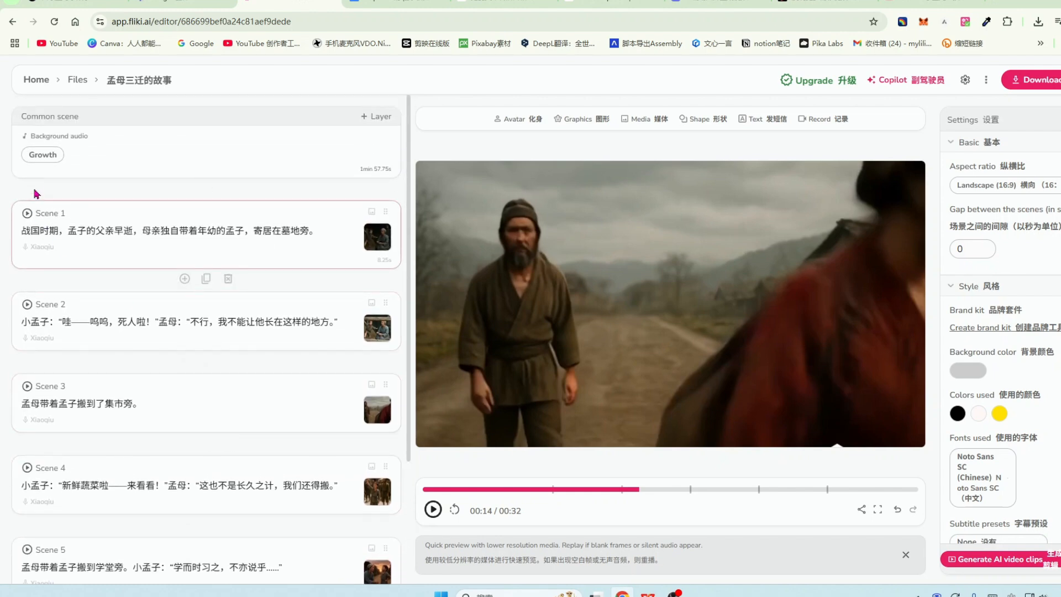
{"action": "left_click", "coordinate": [31, 345]}
{"action": "scroll", "coordinate": [49, 232], "scroll_direction": "up", "scroll_amount": 1}
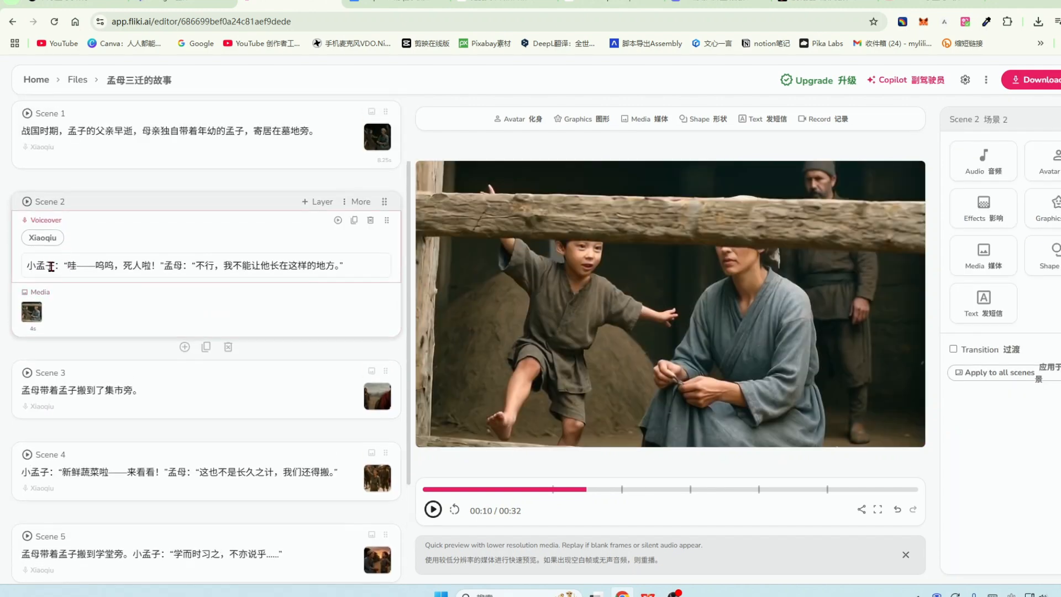
{"action": "left_click", "coordinate": [43, 239]}
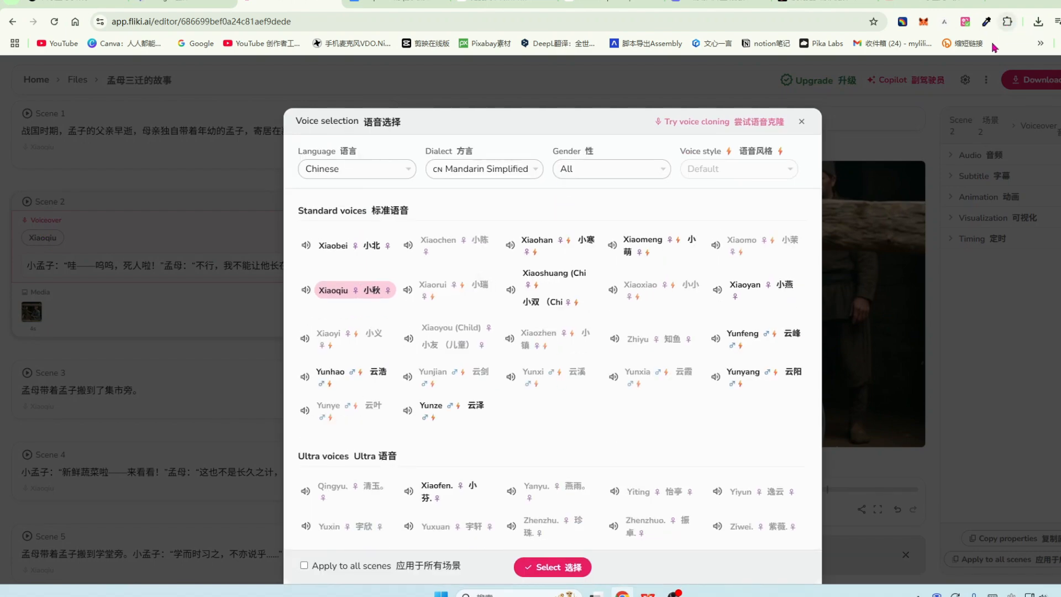
{"action": "left_click", "coordinate": [409, 170]}
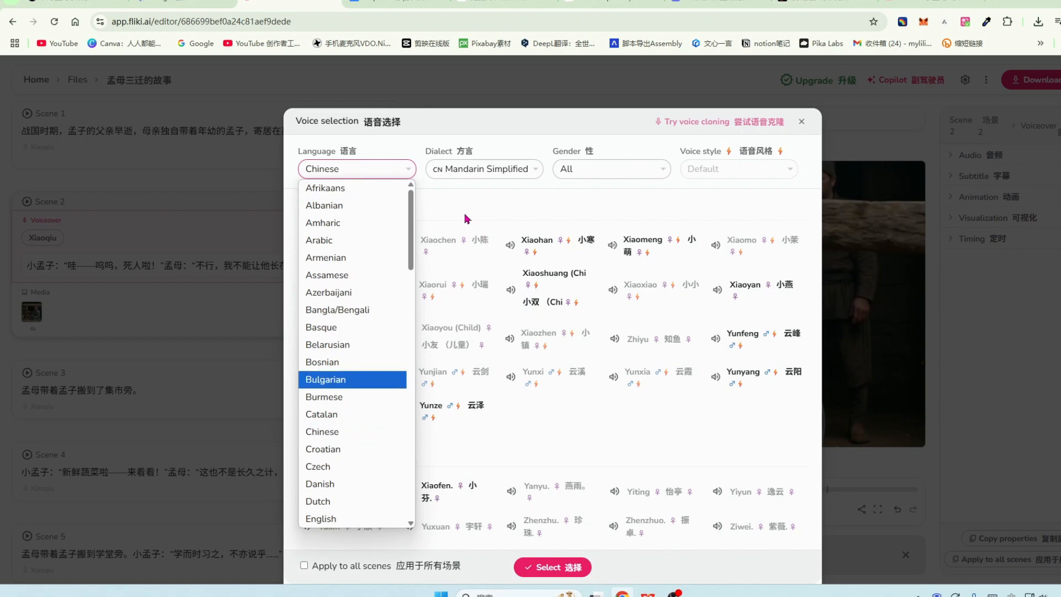
{"action": "left_click", "coordinate": [486, 202]}
{"action": "left_click", "coordinate": [540, 173]}
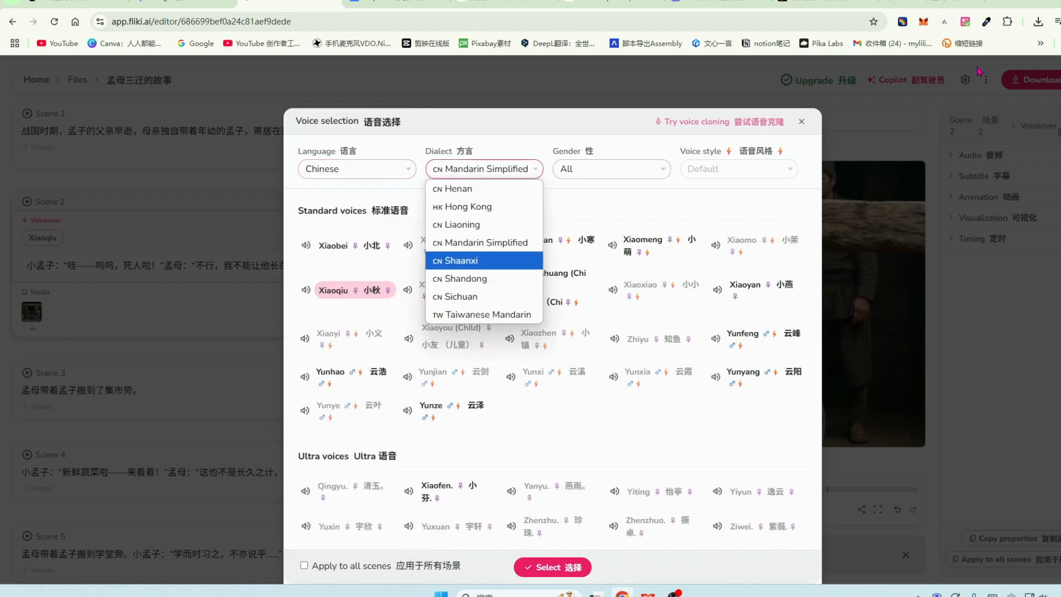
{"action": "left_click", "coordinate": [588, 200]}
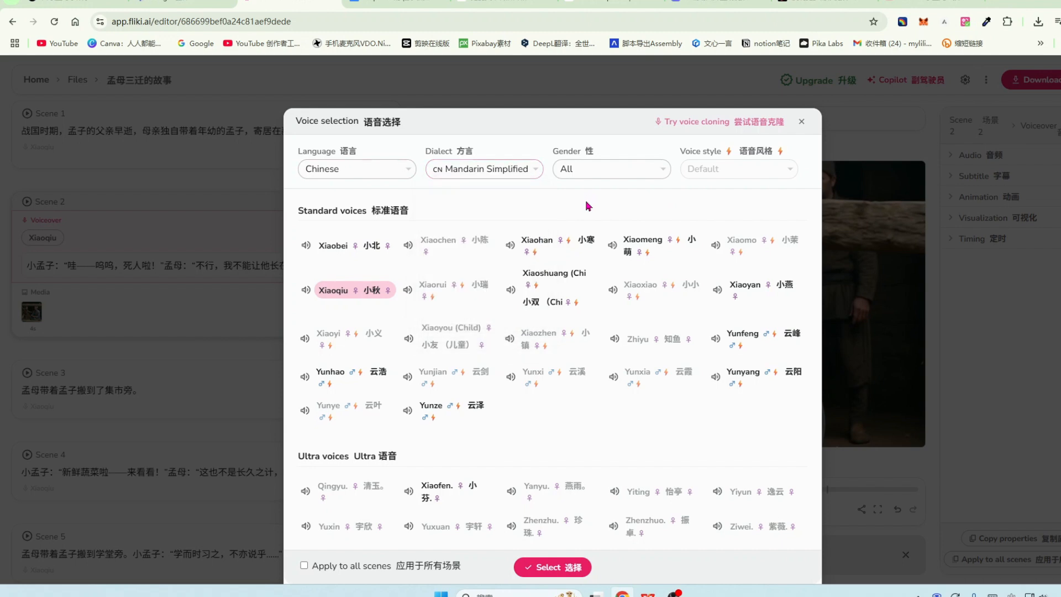
Preview the Xiaohan, Xiaoshuang, Yunfeng, Yunyang and Yunze voices for Scene 2's voiceover.
{"action": "left_click", "coordinate": [663, 169]}
{"action": "left_click", "coordinate": [719, 209]}
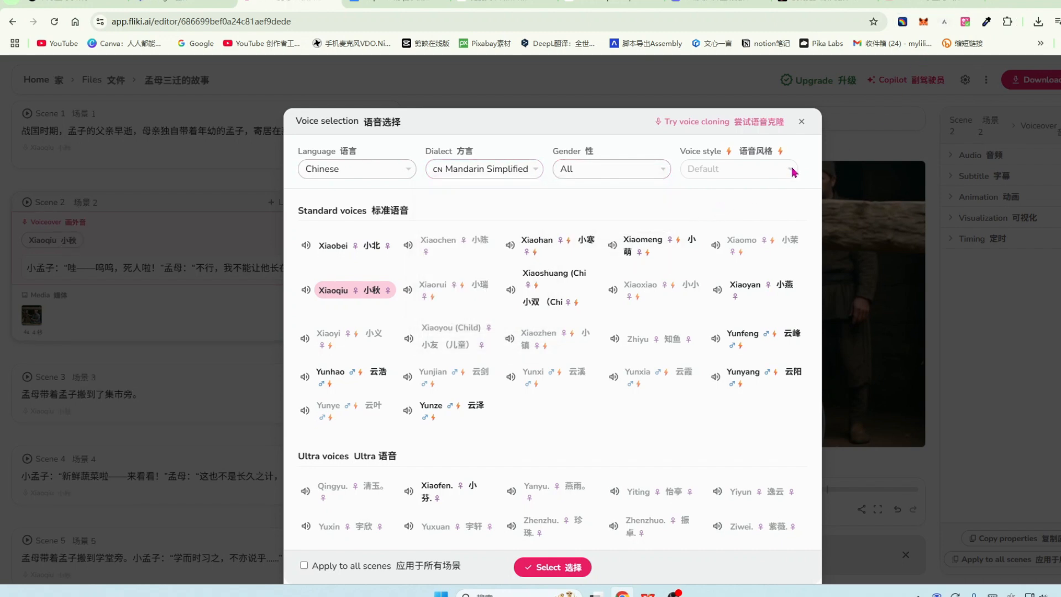
{"action": "left_click", "coordinate": [342, 247]}
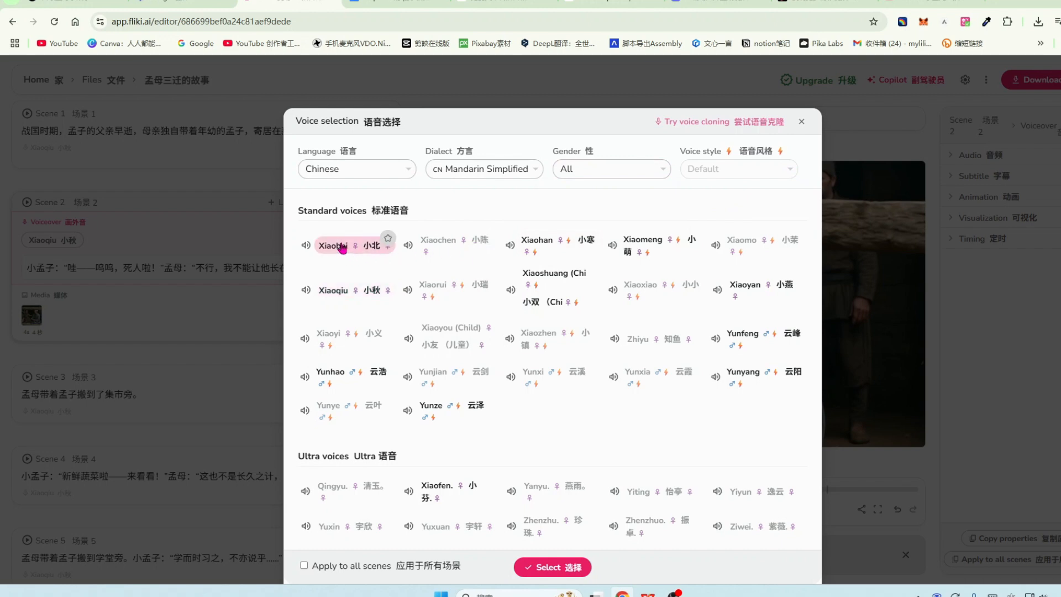
{"action": "left_click", "coordinate": [536, 244]}
{"action": "left_click", "coordinate": [794, 171]}
{"action": "left_click", "coordinate": [510, 246]}
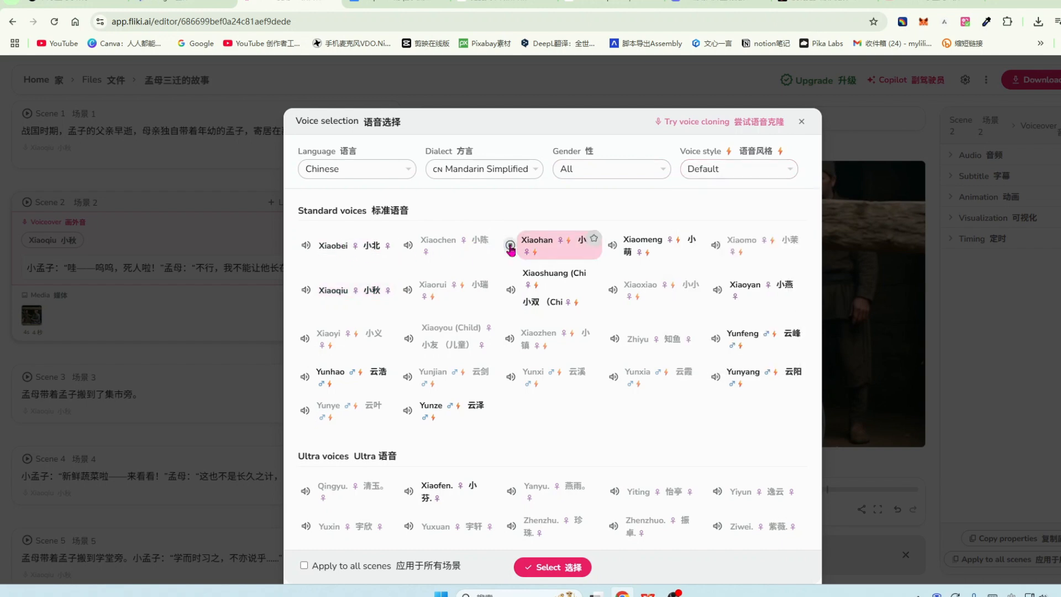
{"action": "left_click", "coordinate": [511, 290]}
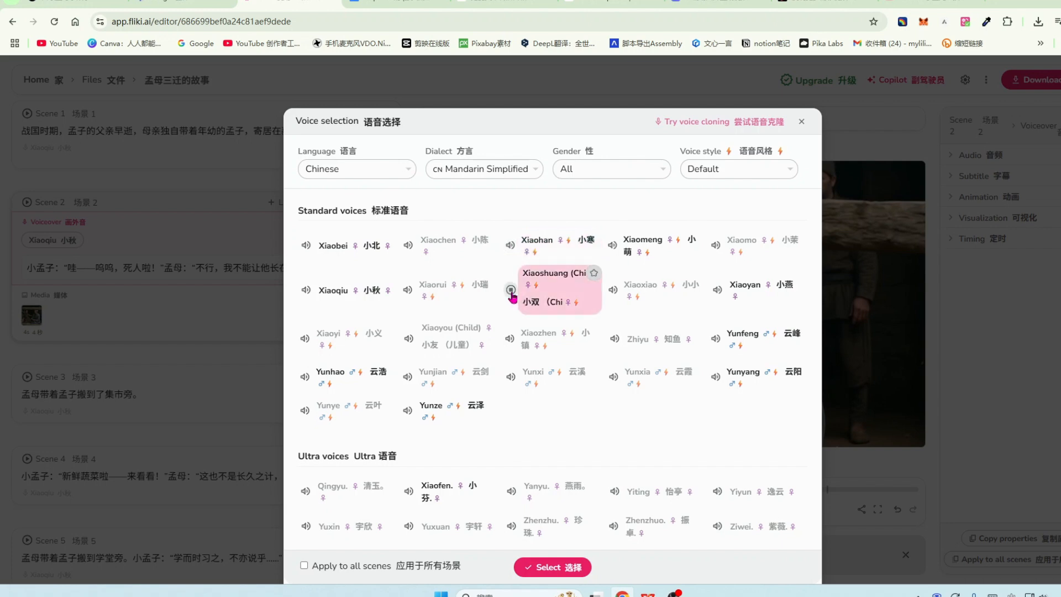
{"action": "left_click", "coordinate": [715, 338]}
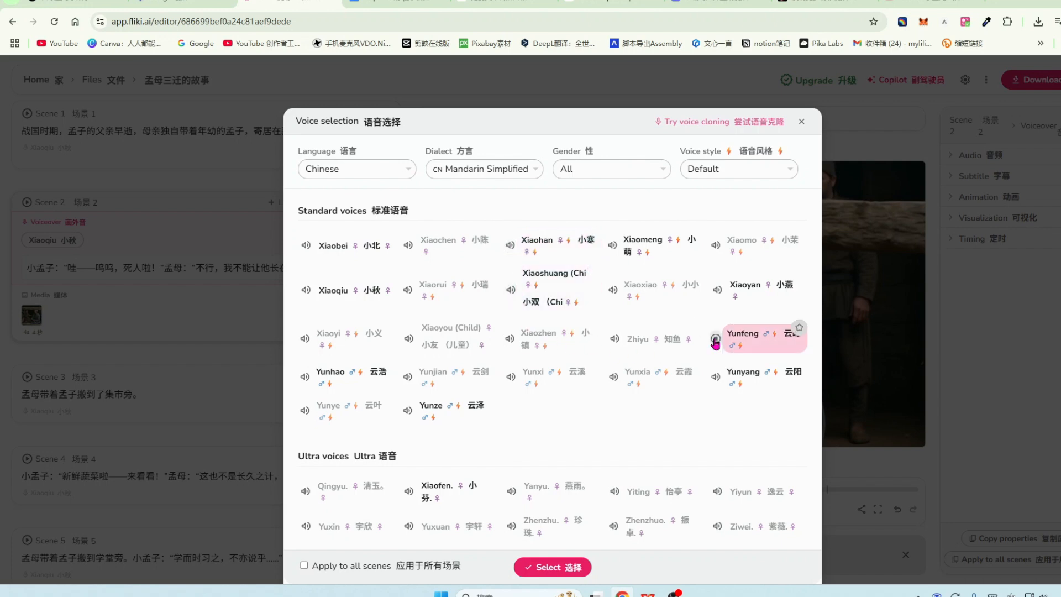
{"action": "left_click", "coordinate": [715, 377]}
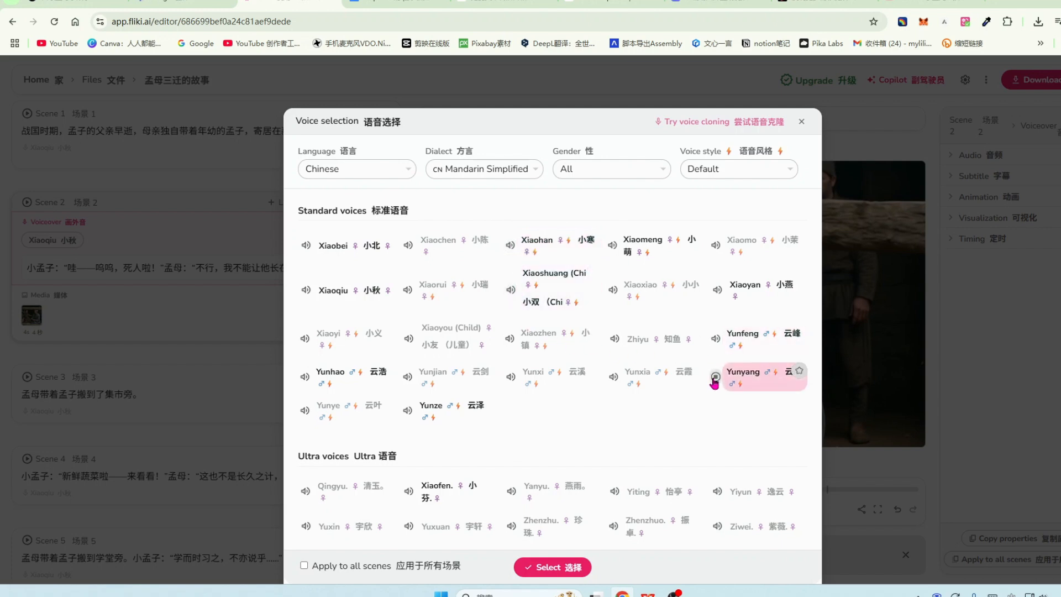
{"action": "left_click", "coordinate": [407, 412]}
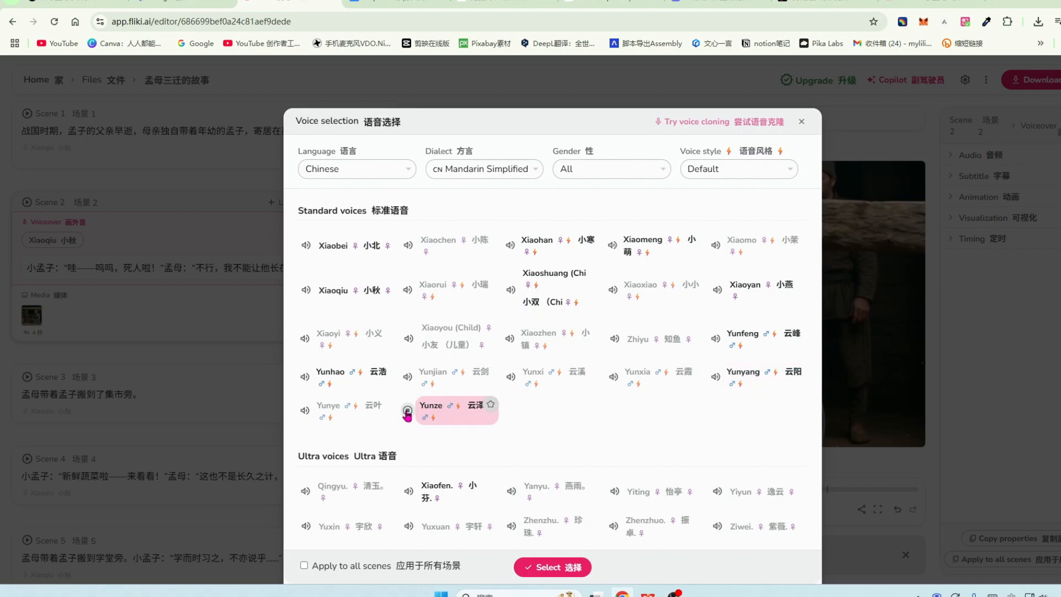
{"action": "left_click", "coordinate": [715, 376]}
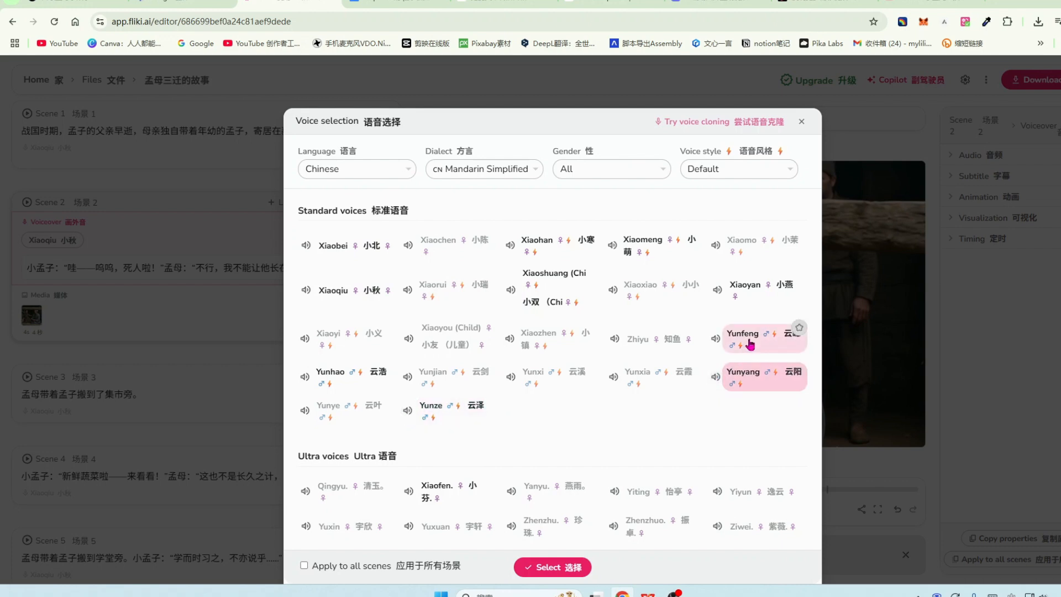
Compare the voice styles offered for the Yunyang and Yunfeng voices.
{"action": "left_click", "coordinate": [790, 170]}
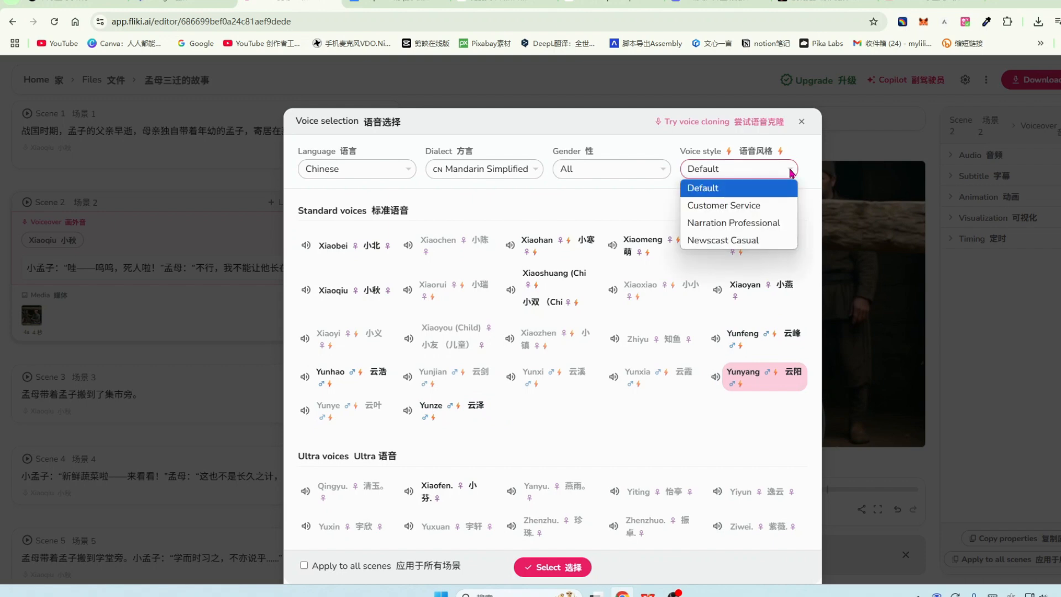
{"action": "left_click", "coordinate": [724, 340]}
{"action": "left_click", "coordinate": [715, 338]}
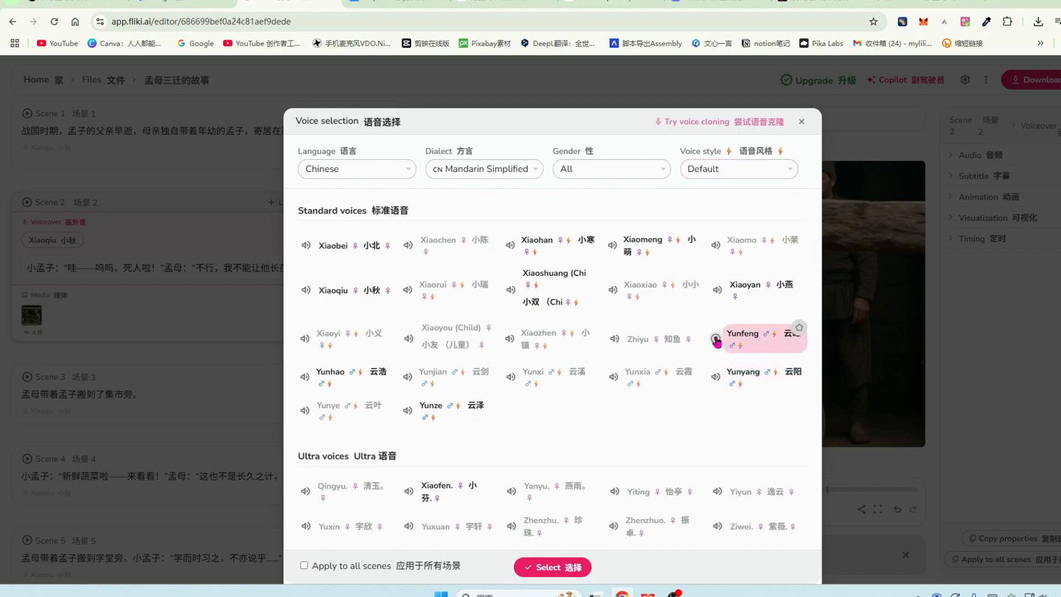
{"action": "left_click", "coordinate": [791, 171]}
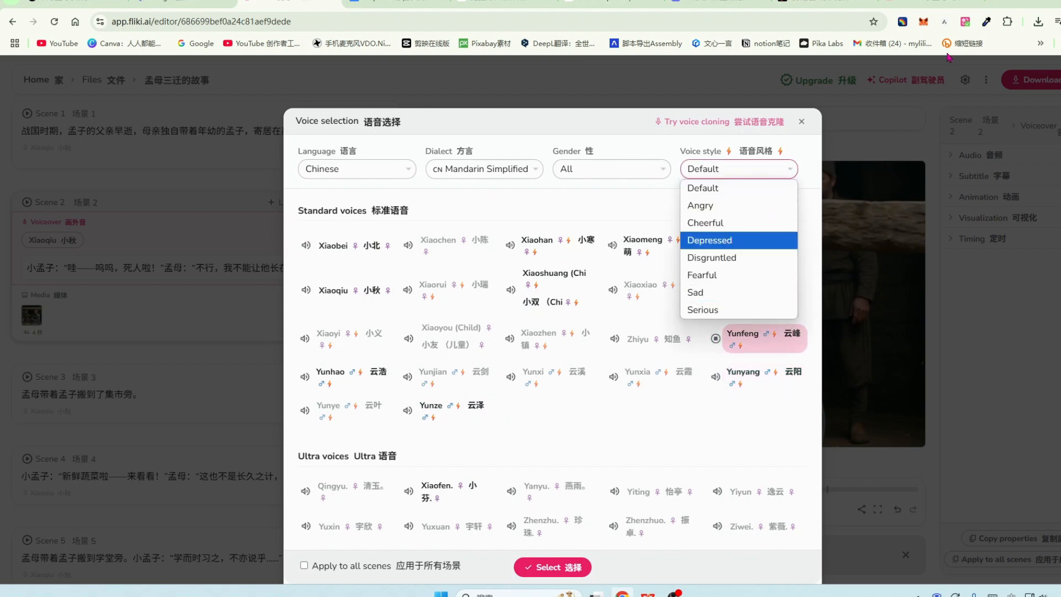
{"action": "left_click", "coordinate": [965, 21]}
{"action": "left_click", "coordinate": [918, 152]}
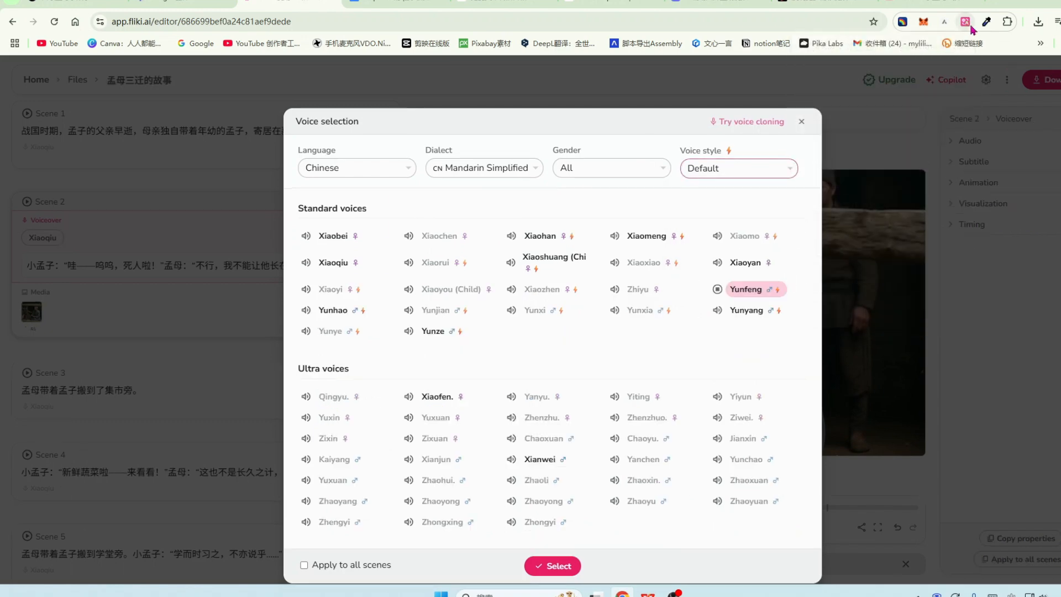
{"action": "left_click", "coordinate": [965, 22]}
{"action": "left_click", "coordinate": [924, 152]}
Apply the Yunfeng voice with the Cheerful style to all scenes and play the video preview.
{"action": "left_click", "coordinate": [738, 168]}
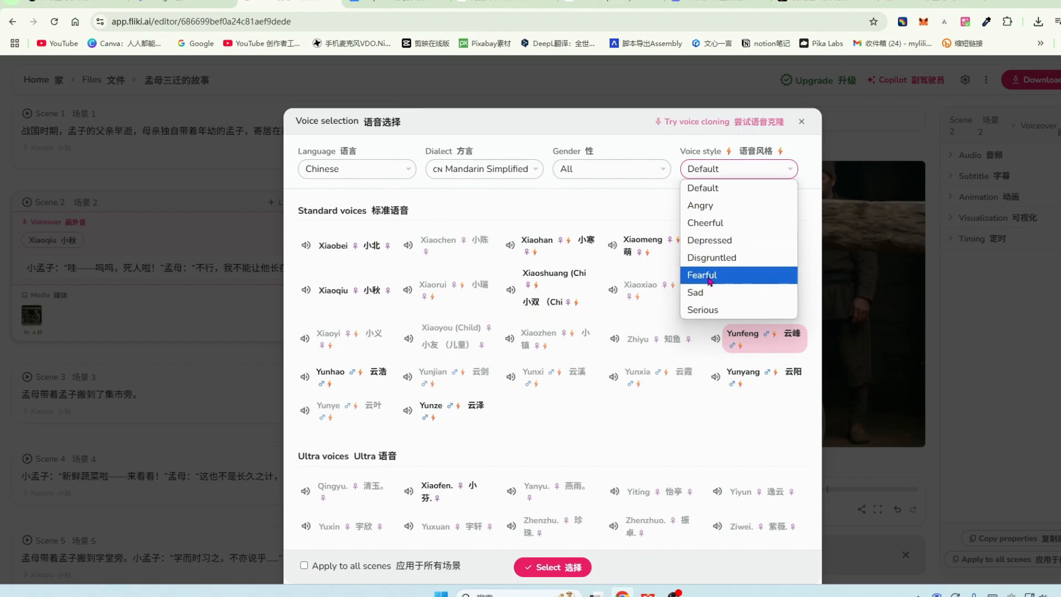
{"action": "left_click", "coordinate": [718, 222]}
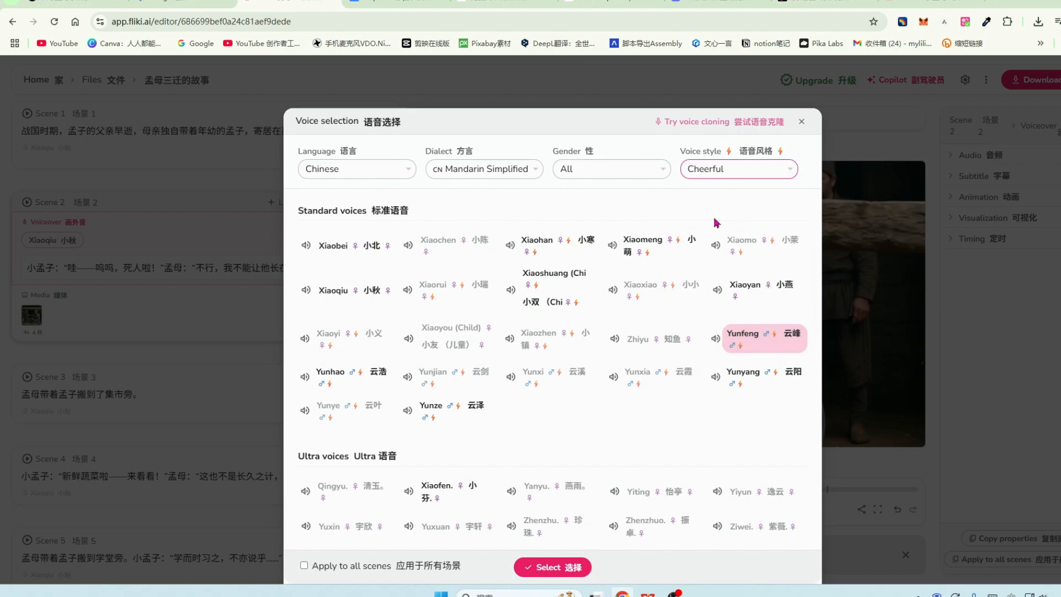
{"action": "left_click", "coordinate": [304, 566]}
{"action": "left_click", "coordinate": [553, 567]}
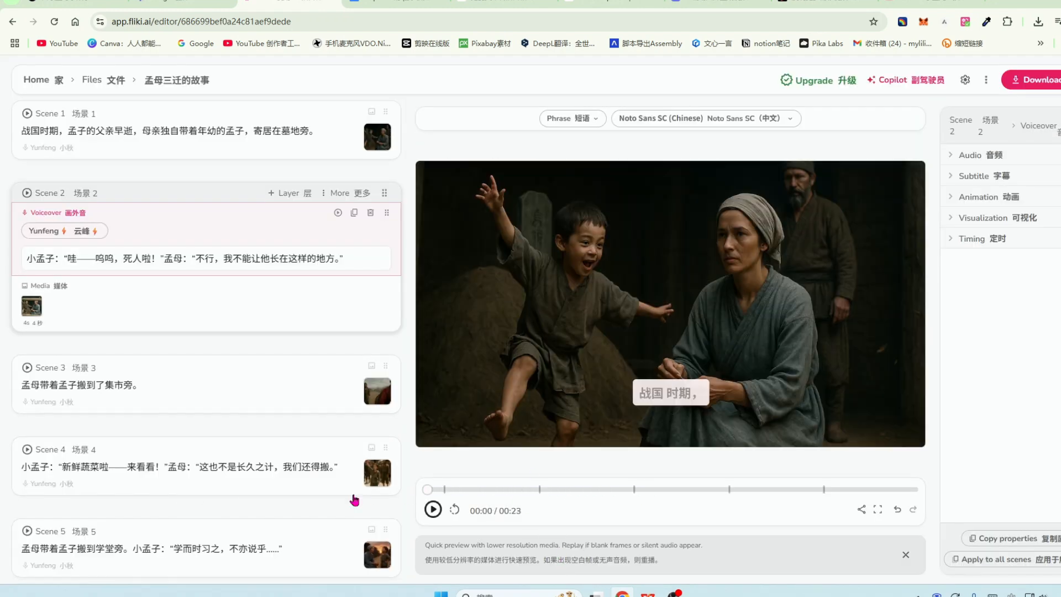
{"action": "left_click", "coordinate": [433, 510]}
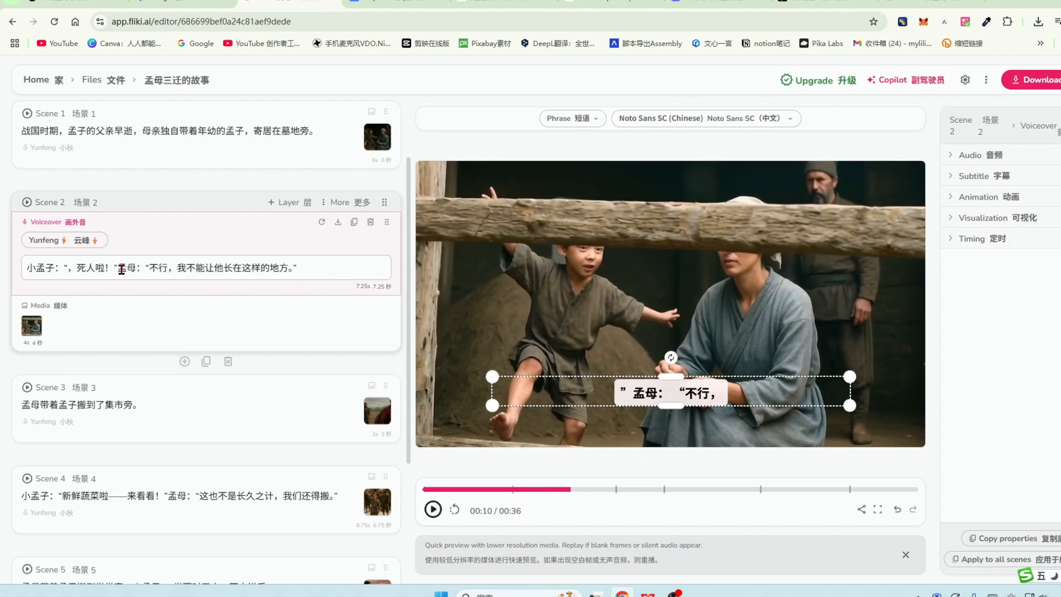
Remove the boy's crying sounds from Scene 2's voiceover, insert 大喊 after 小孟子, and play the preview again.
{"action": "key", "text": "BackSpace"}
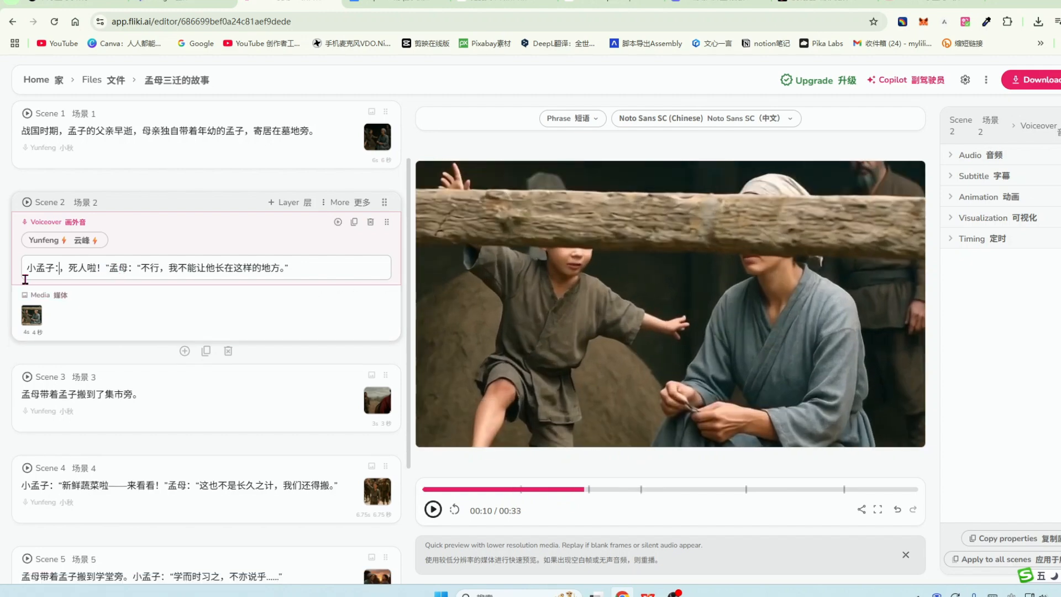
{"action": "type", "text": "大喊"}
{"action": "left_click", "coordinate": [434, 509]}
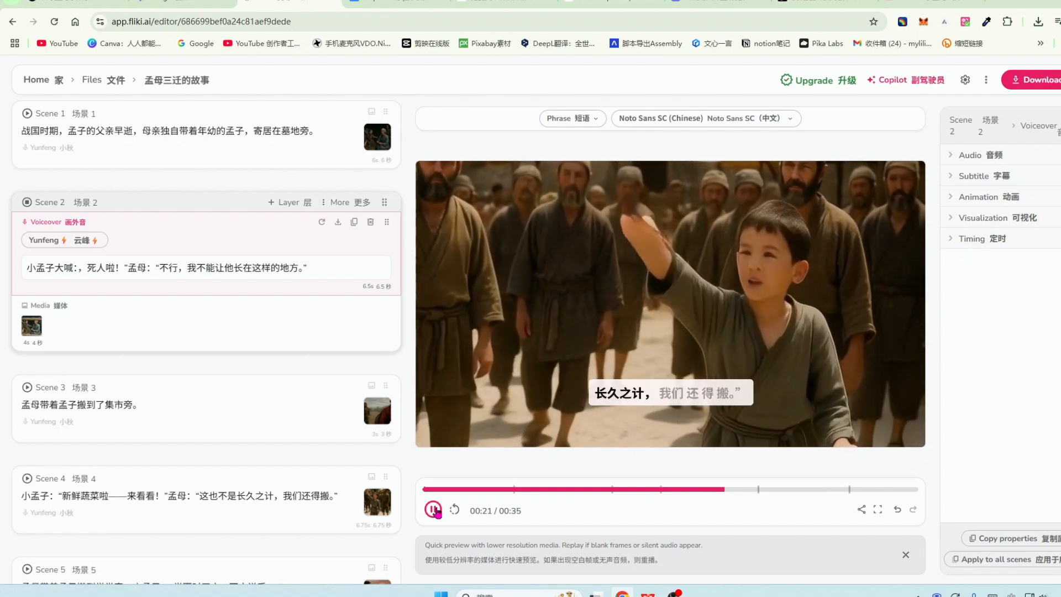
{"action": "left_click", "coordinate": [437, 513]}
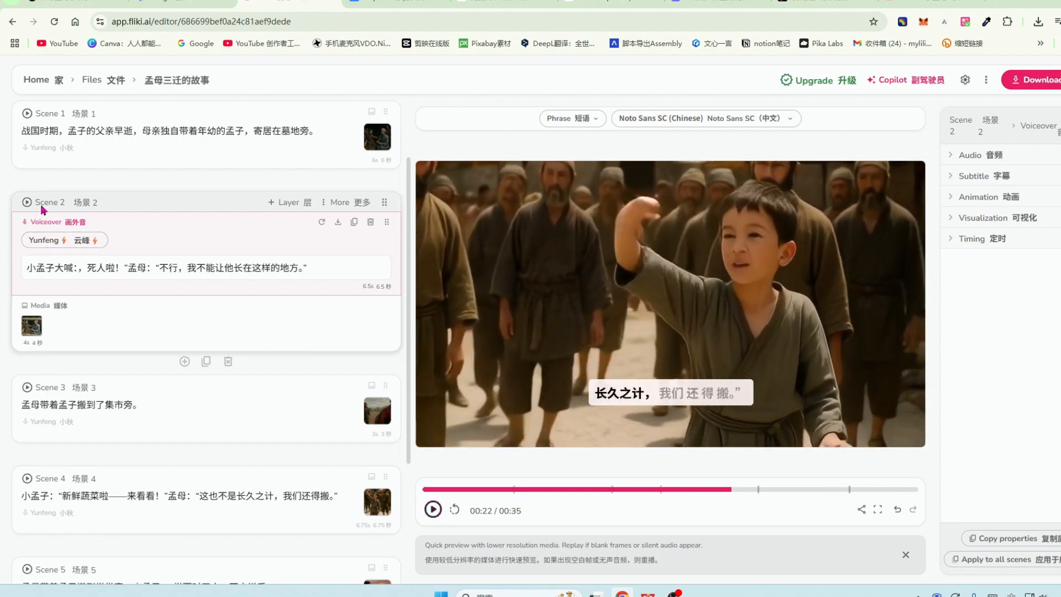
Reopen Scene 2's voice selection and compare the styles of the Yunyang and Yunhao voices with Yunfeng.
{"action": "left_click", "coordinate": [46, 223]}
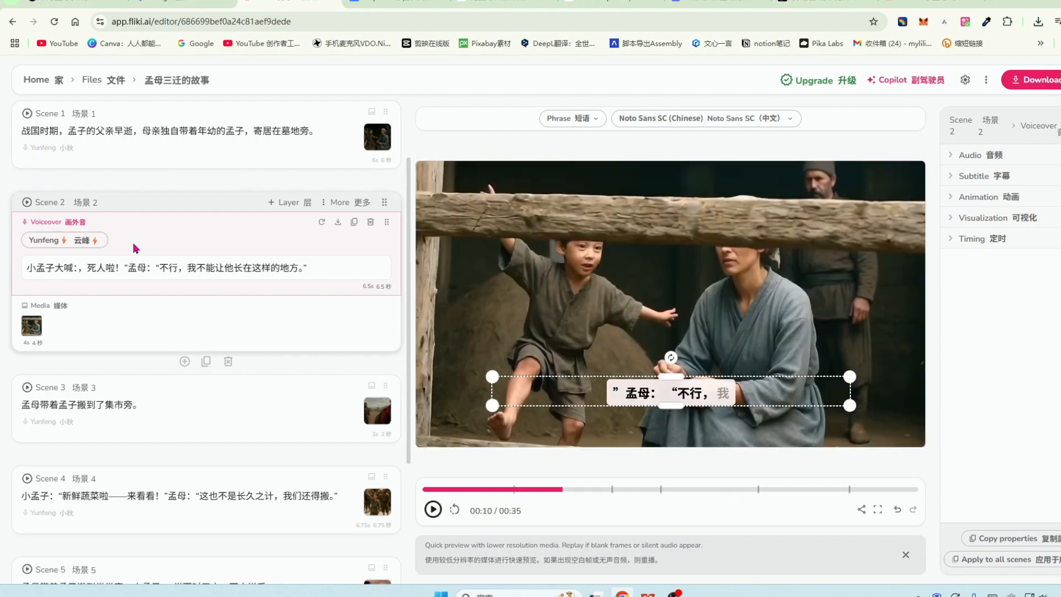
{"action": "left_click", "coordinate": [52, 244]}
{"action": "left_click", "coordinate": [788, 170]}
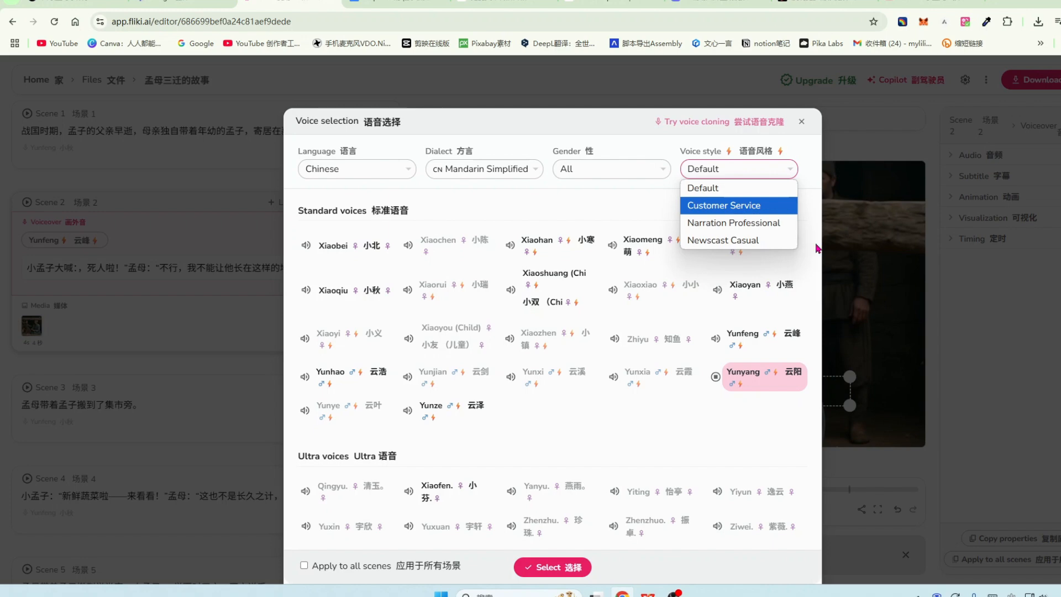
{"action": "left_click", "coordinate": [305, 378]}
{"action": "left_click", "coordinate": [796, 171]}
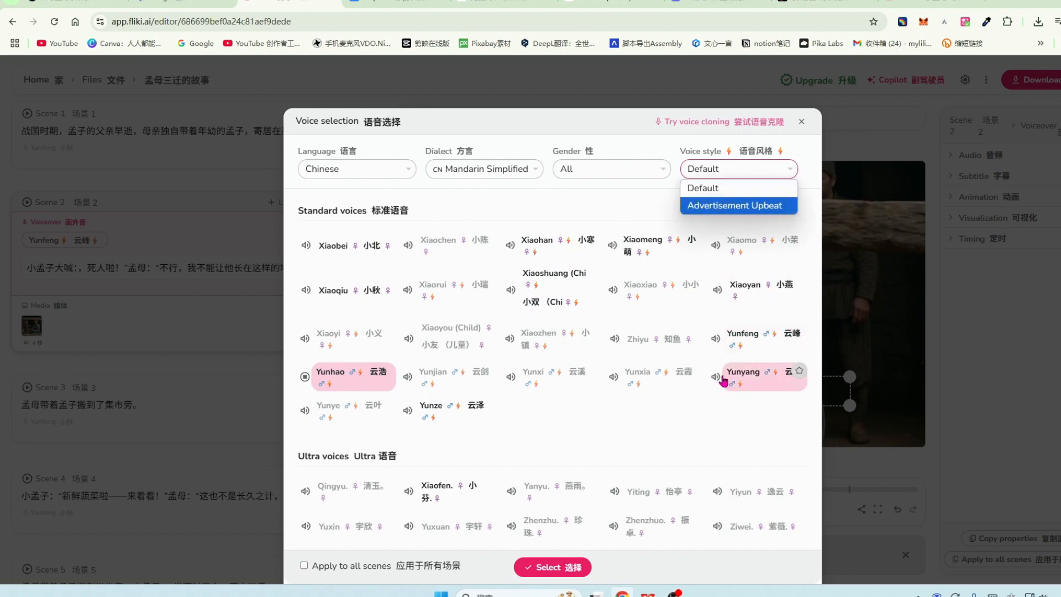
{"action": "left_click", "coordinate": [719, 341]}
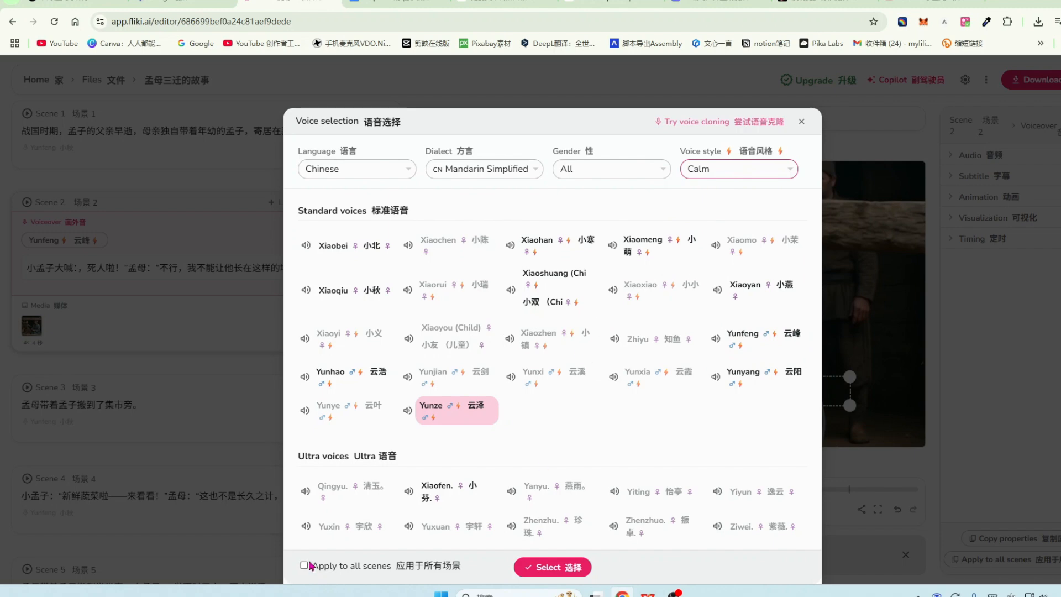
Apply the Yunze voice with the Calm style to all scenes and preview the video.
{"action": "left_click", "coordinate": [305, 565]}
{"action": "left_click", "coordinate": [545, 568]}
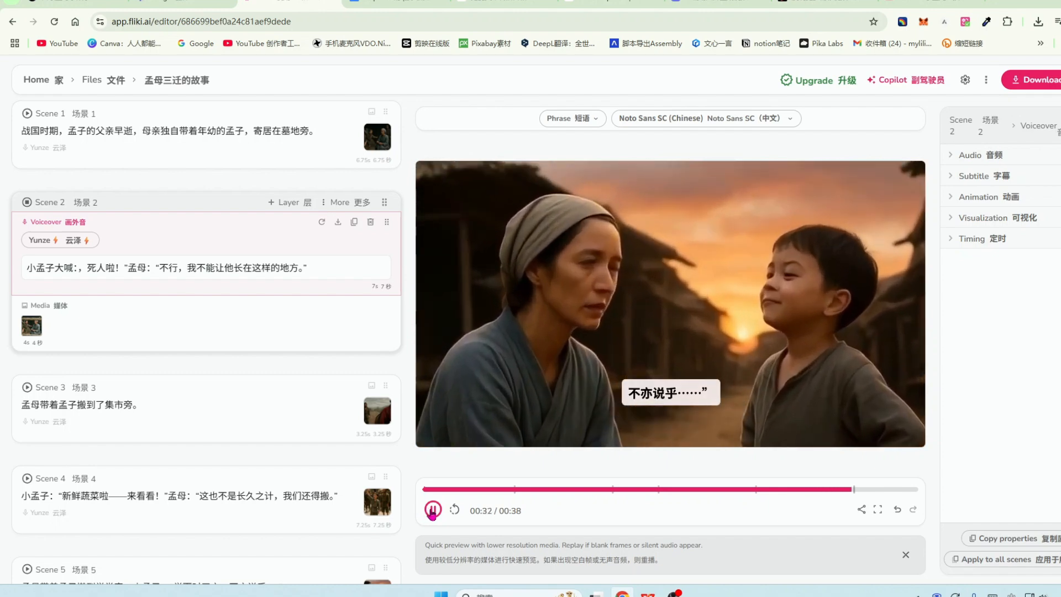
{"action": "left_click", "coordinate": [432, 509]}
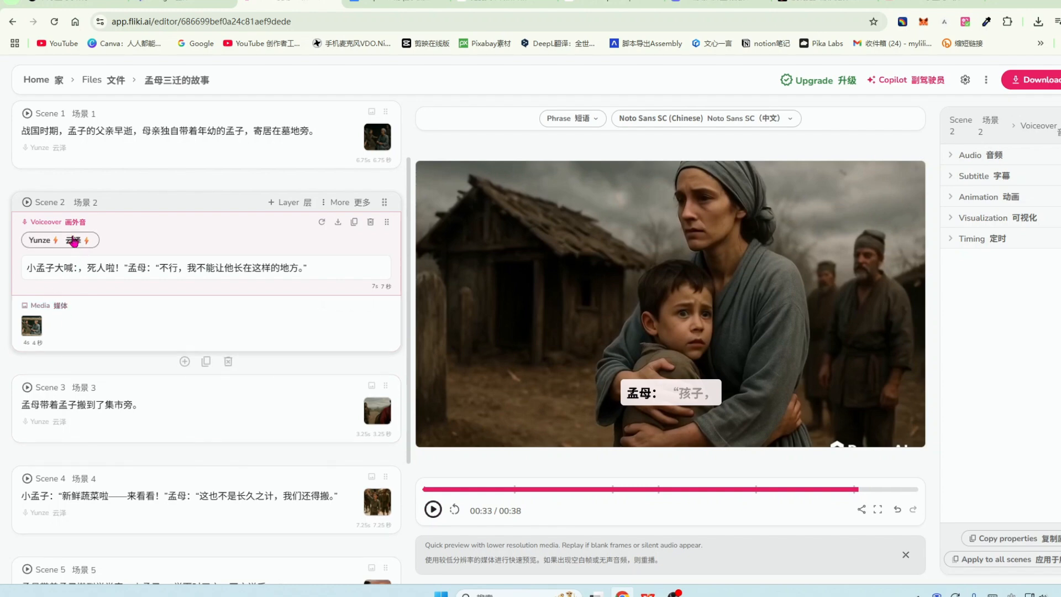
Switch the voiceover of all scenes back to the Yunfeng voice.
{"action": "left_click", "coordinate": [48, 243]}
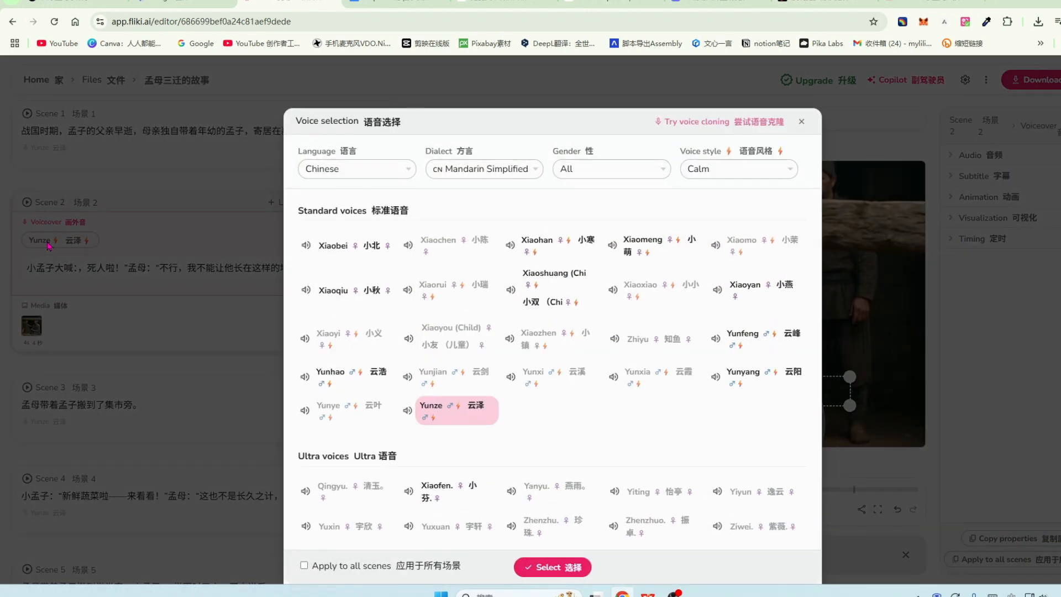
{"action": "left_click", "coordinate": [735, 169]}
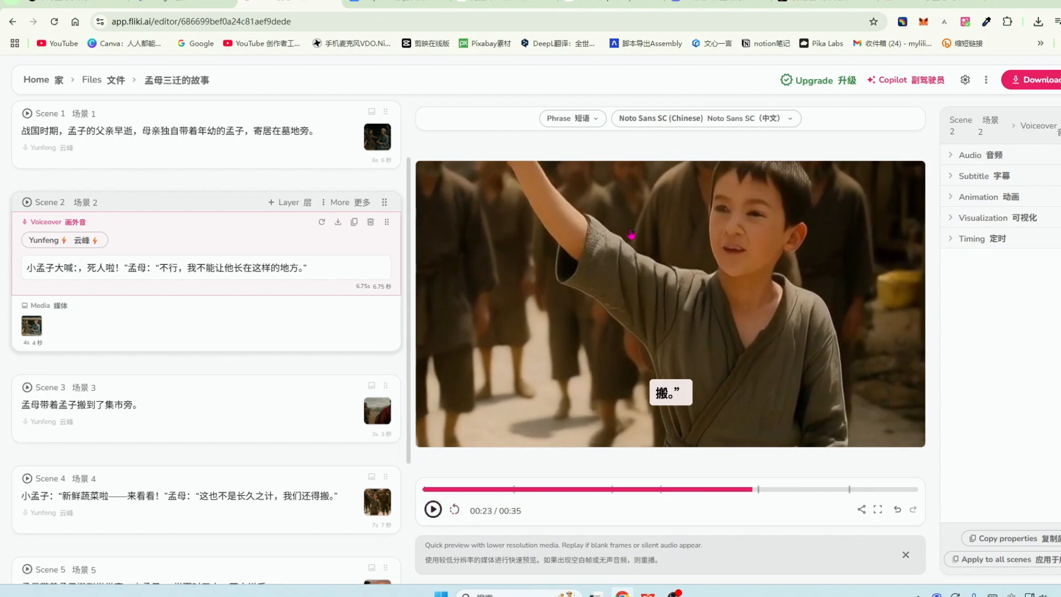
Open the audio picker for the common scene's background audio and examine the stock music and sound effects.
{"action": "scroll", "coordinate": [177, 254], "scroll_direction": "up", "scroll_amount": 2}
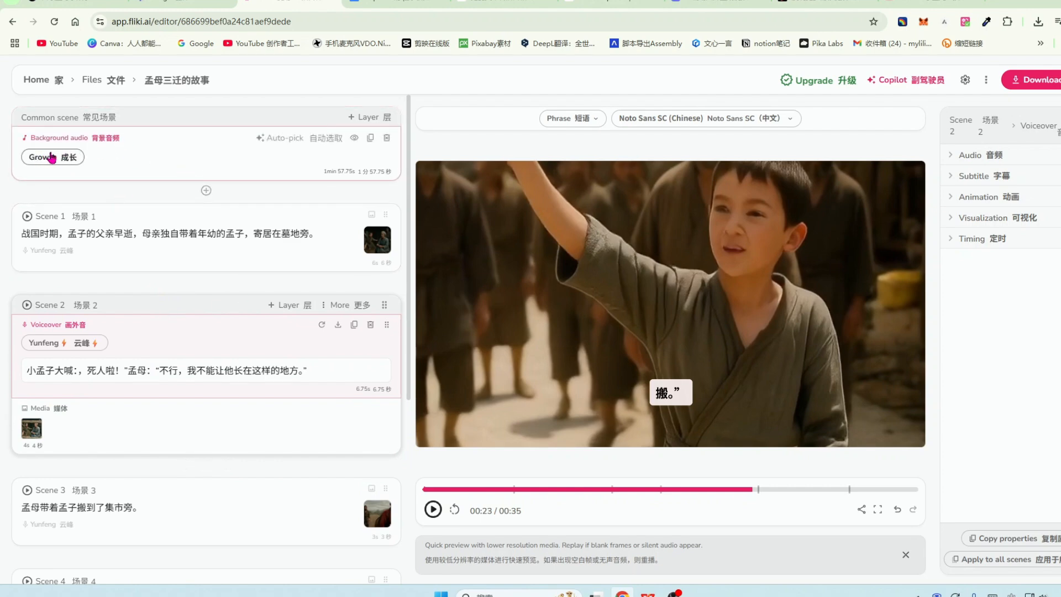
{"action": "left_click", "coordinate": [52, 157]}
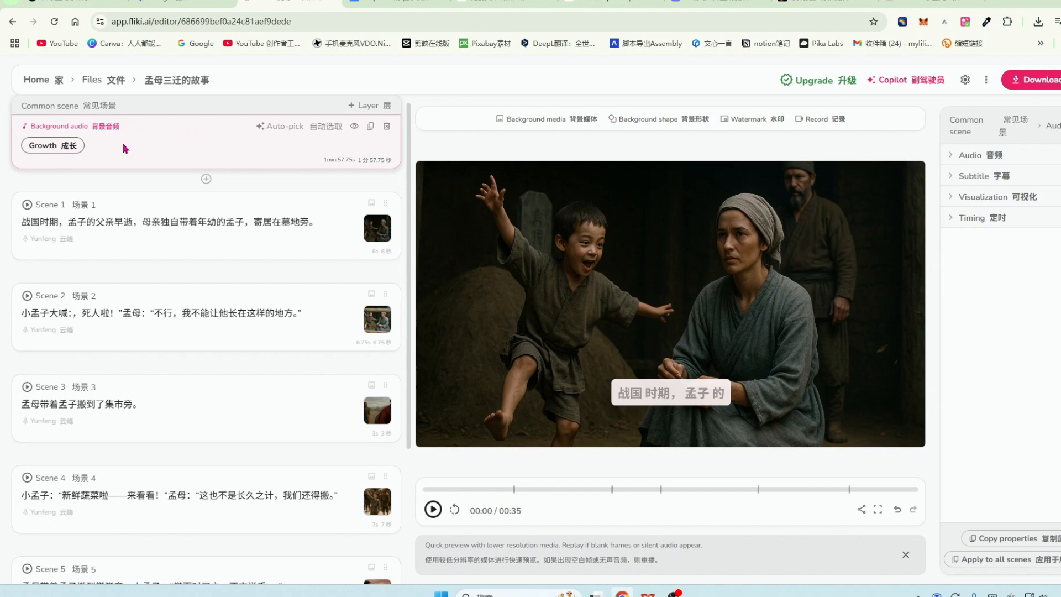
{"action": "left_click", "coordinate": [51, 147]}
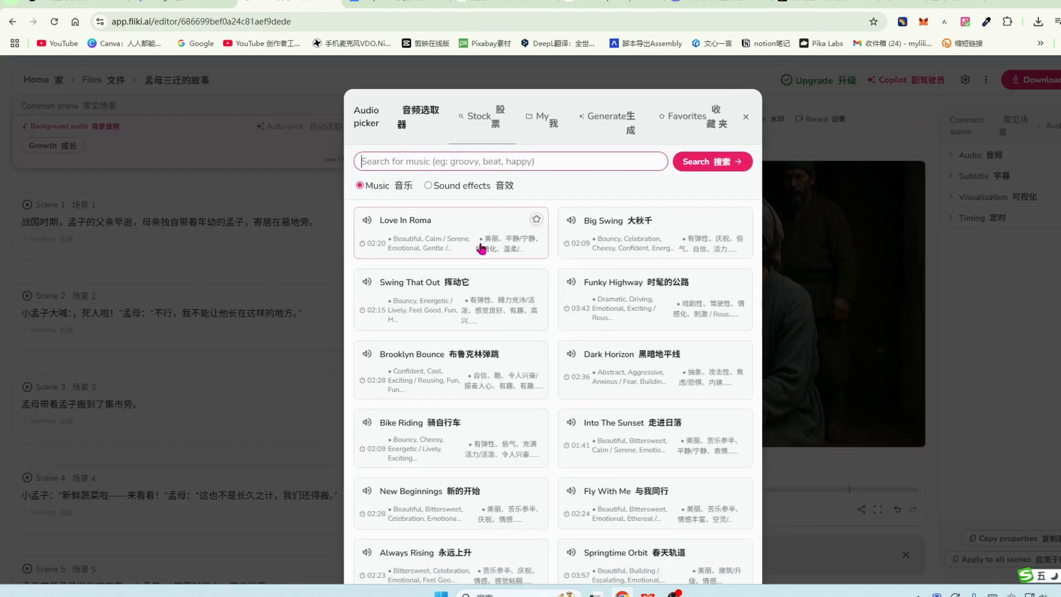
{"action": "left_click", "coordinate": [429, 186]}
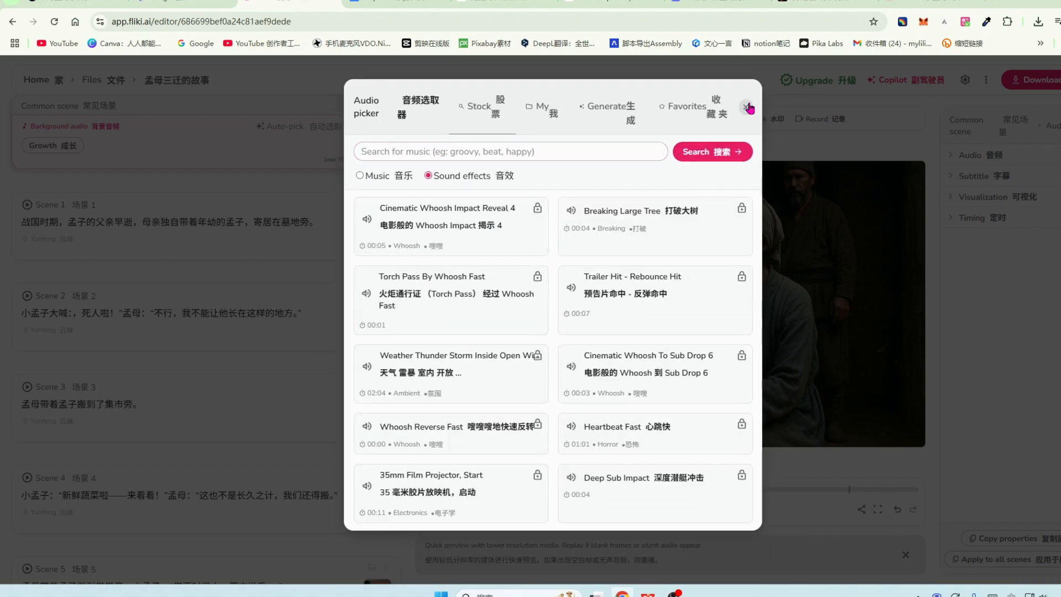
{"action": "left_click", "coordinate": [748, 108]}
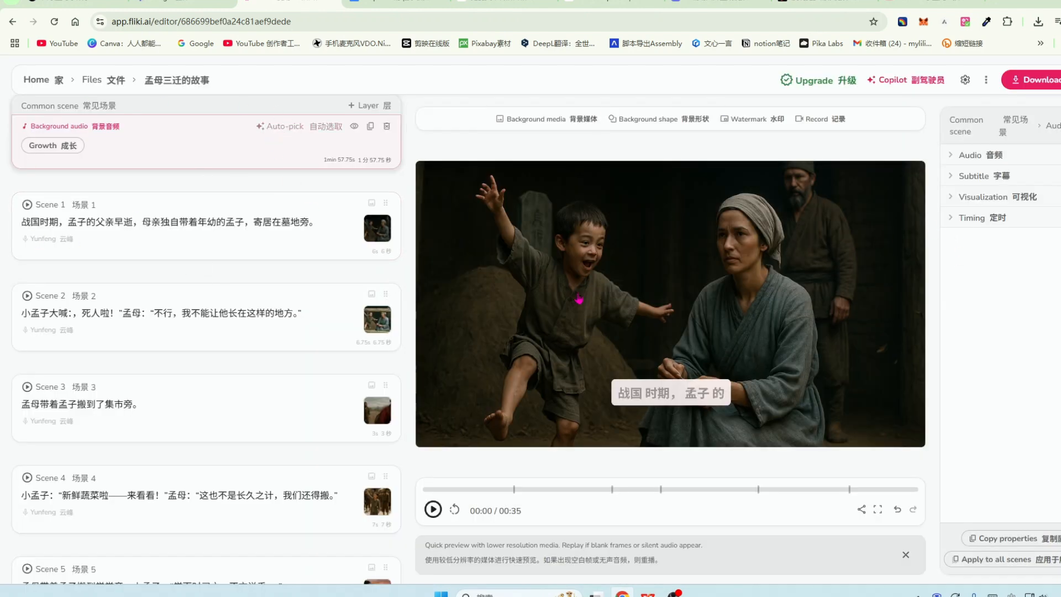
Replace the common scene's background audio with the uploaded track 故事音乐.mp3 and preview the video briefly.
{"action": "scroll", "coordinate": [185, 210], "scroll_direction": "up", "scroll_amount": 1}
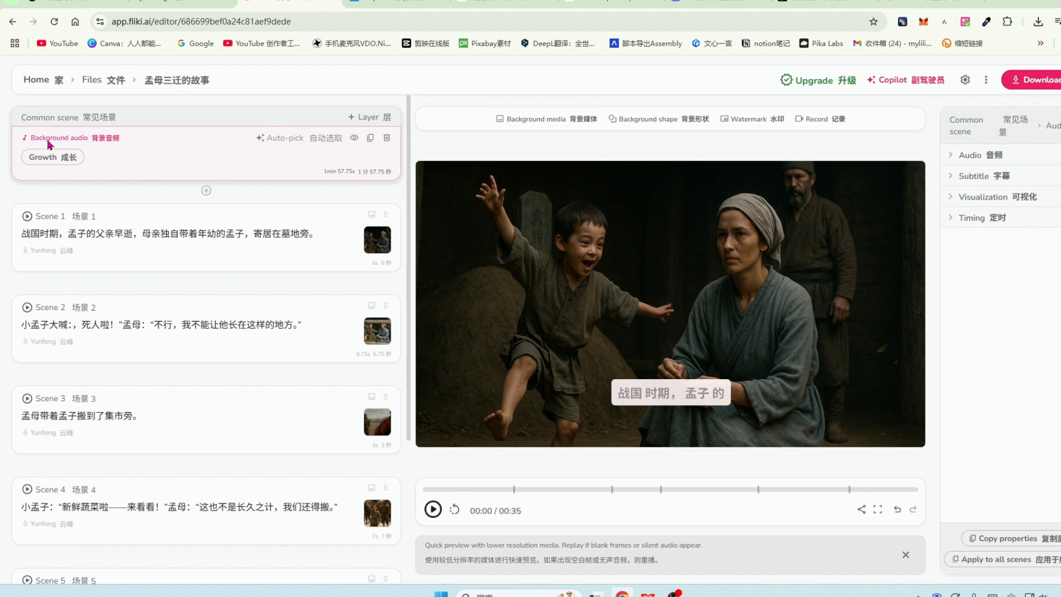
{"action": "left_click", "coordinate": [62, 157]}
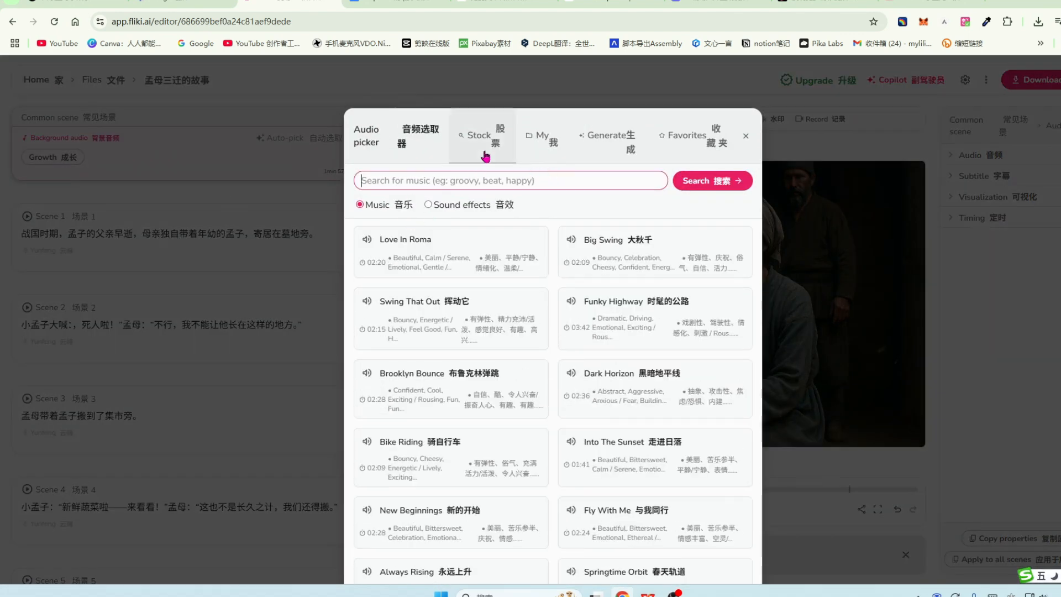
{"action": "left_click", "coordinate": [539, 135]}
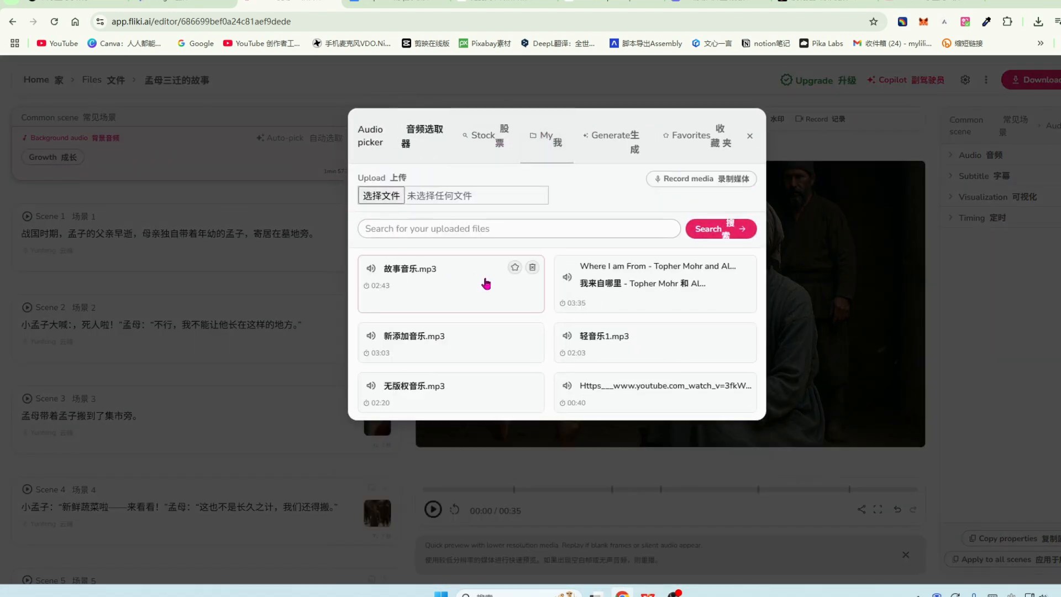
{"action": "left_click", "coordinate": [453, 284]}
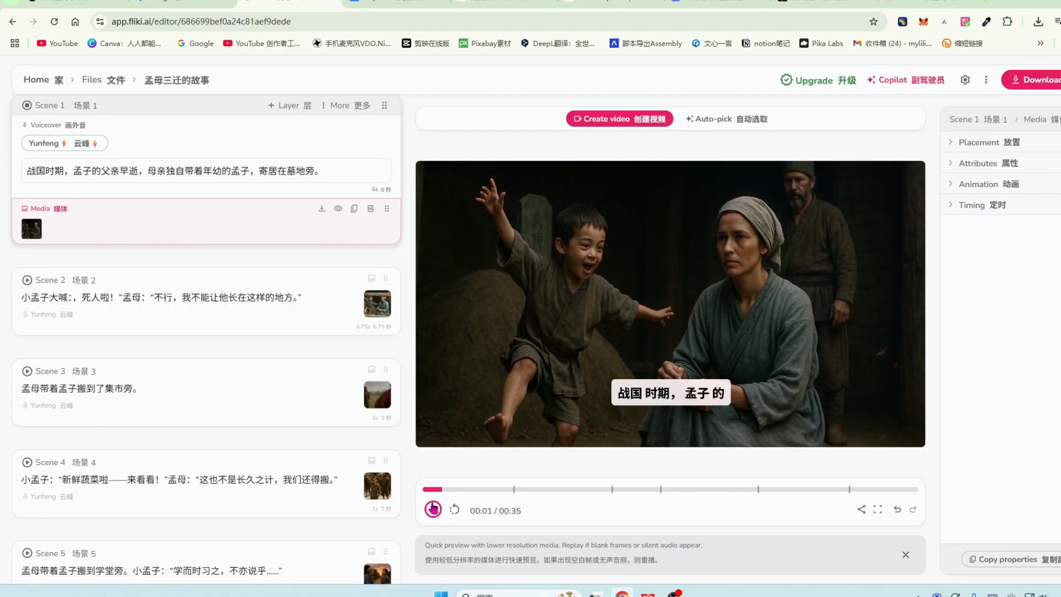
{"action": "left_click", "coordinate": [433, 507]}
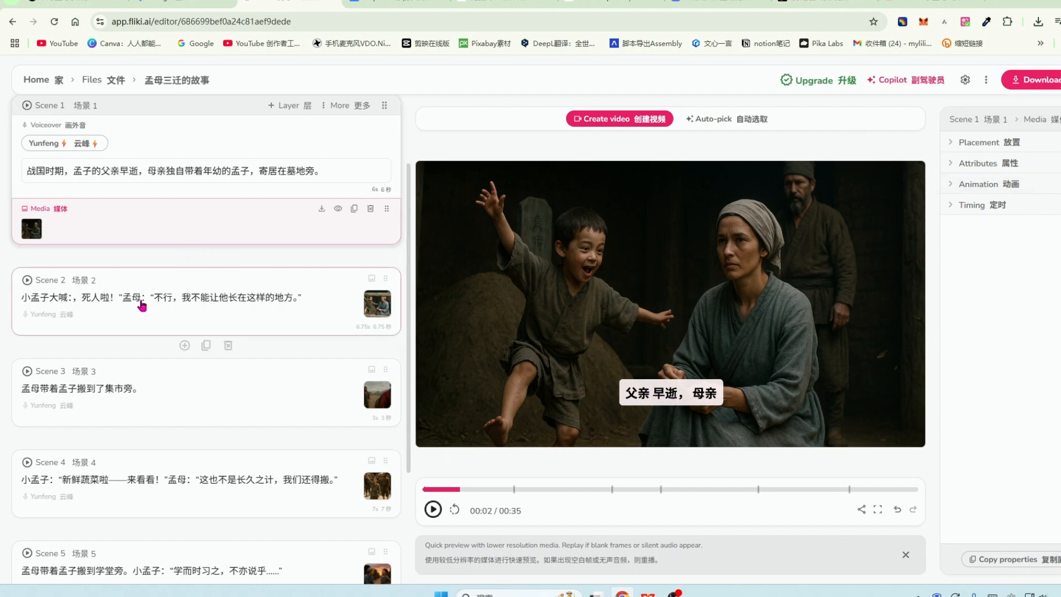
Restyle Scene 2's subtitle with yellow text on a semi-transparent grey background and preview the scene.
{"action": "left_click", "coordinate": [142, 298]}
{"action": "left_click", "coordinate": [160, 173]}
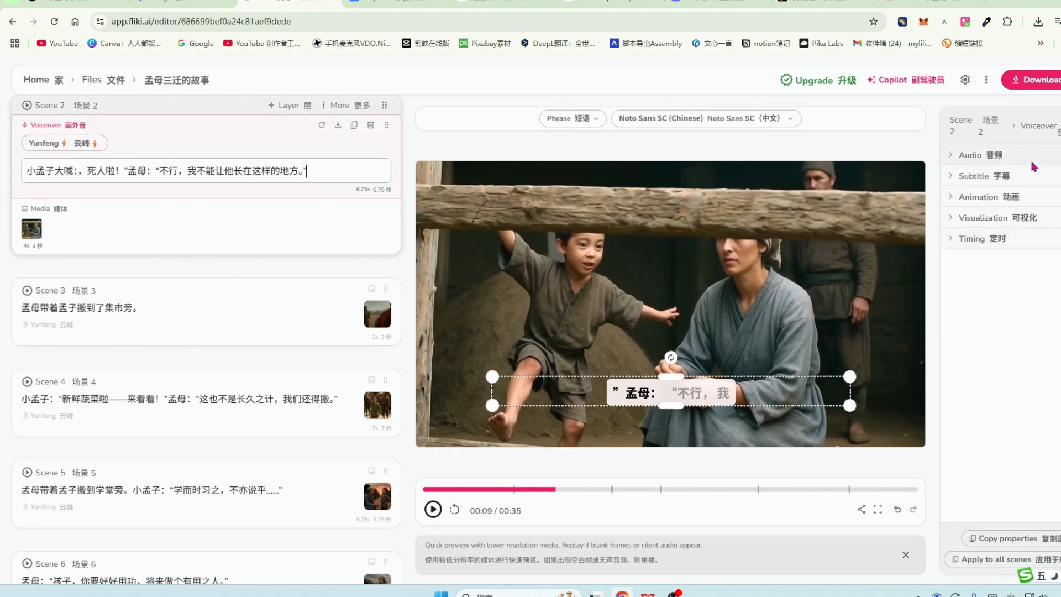
{"action": "left_click", "coordinate": [1027, 176]}
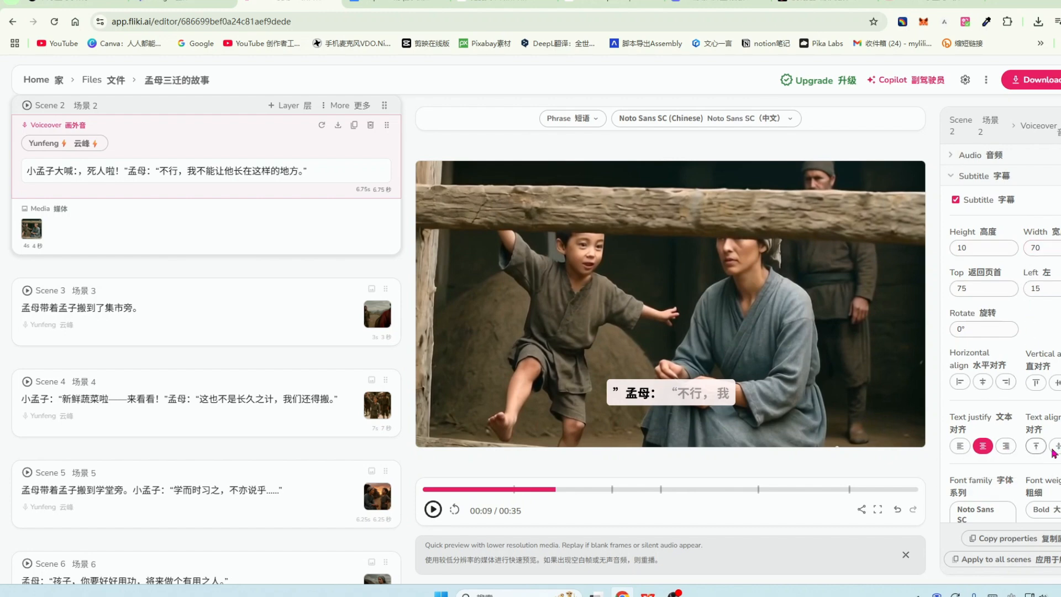
{"action": "scroll", "coordinate": [1022, 286], "scroll_direction": "down", "scroll_amount": 3}
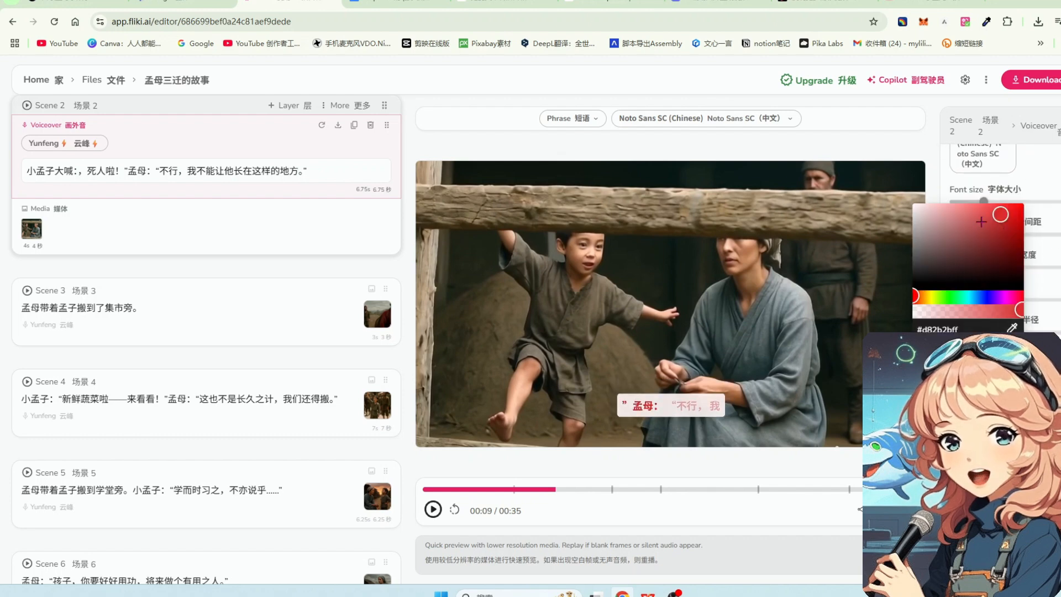
{"action": "left_click", "coordinate": [973, 214]}
{"action": "left_click", "coordinate": [946, 212]}
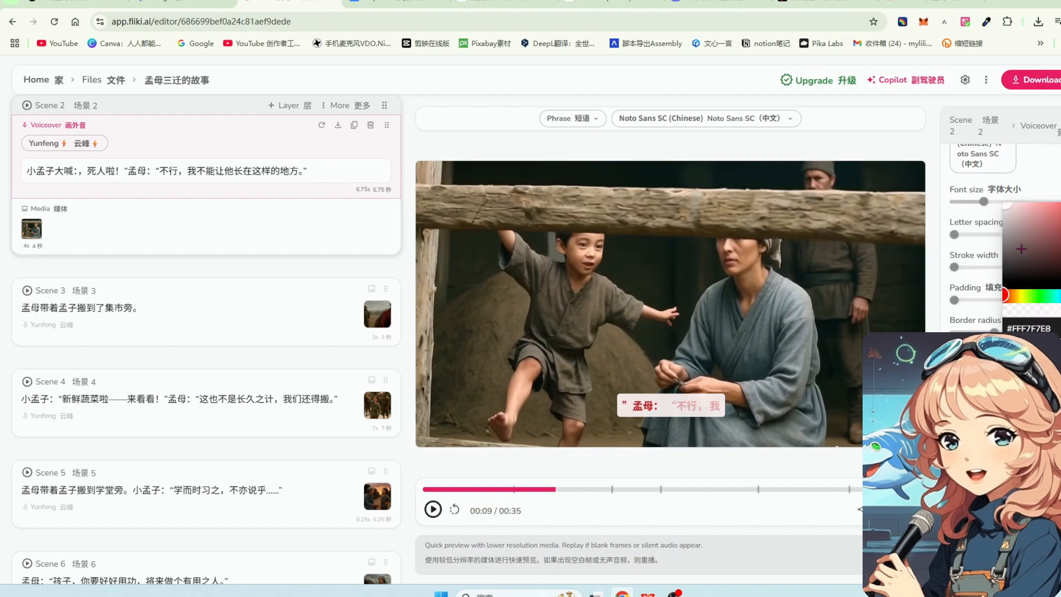
{"action": "left_click", "coordinate": [1038, 295]}
{"action": "left_click", "coordinate": [433, 508]}
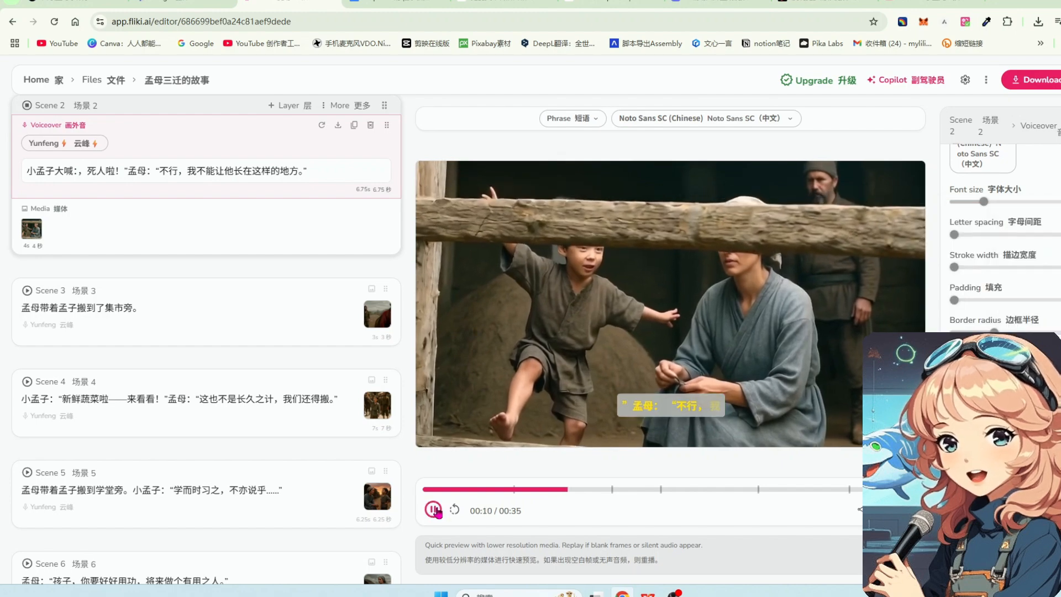
{"action": "scroll", "coordinate": [1006, 237], "scroll_direction": "down", "scroll_amount": 1}
{"action": "scroll", "coordinate": [1006, 238], "scroll_direction": "up", "scroll_amount": 2}
Open the video's download options and compare the monthly and yearly pricing and features of the Standard and Premium plans.
{"action": "left_click", "coordinate": [1045, 81]}
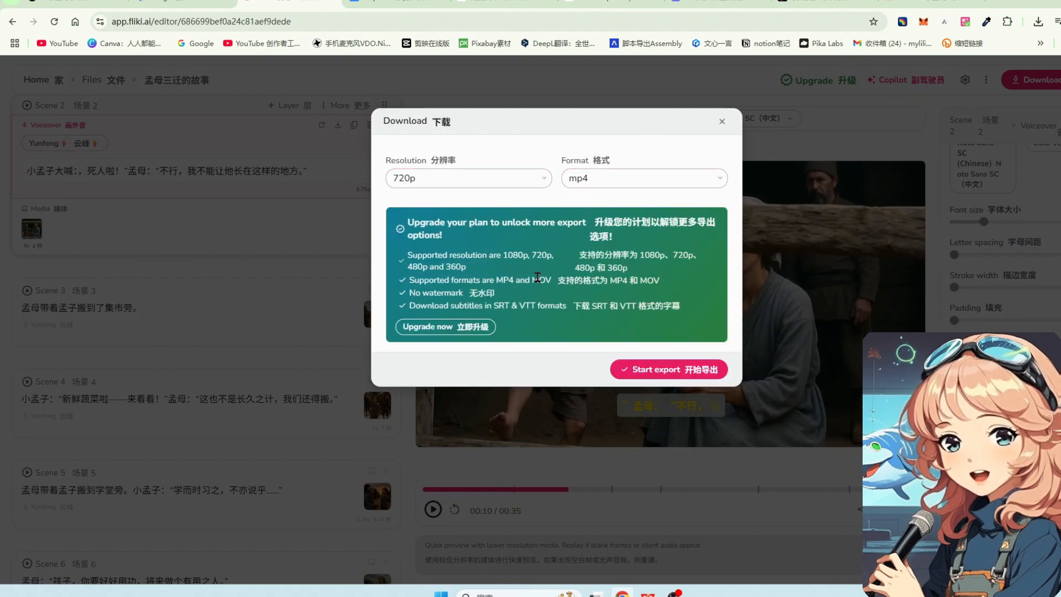
{"action": "left_click", "coordinate": [458, 331]}
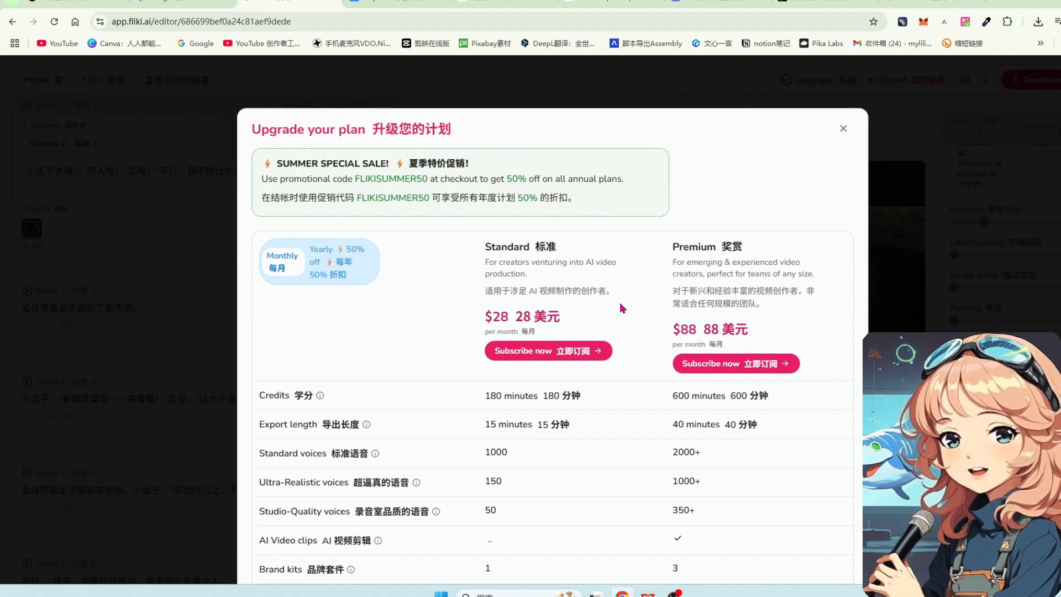
{"action": "scroll", "coordinate": [615, 281], "scroll_direction": "down", "scroll_amount": 1}
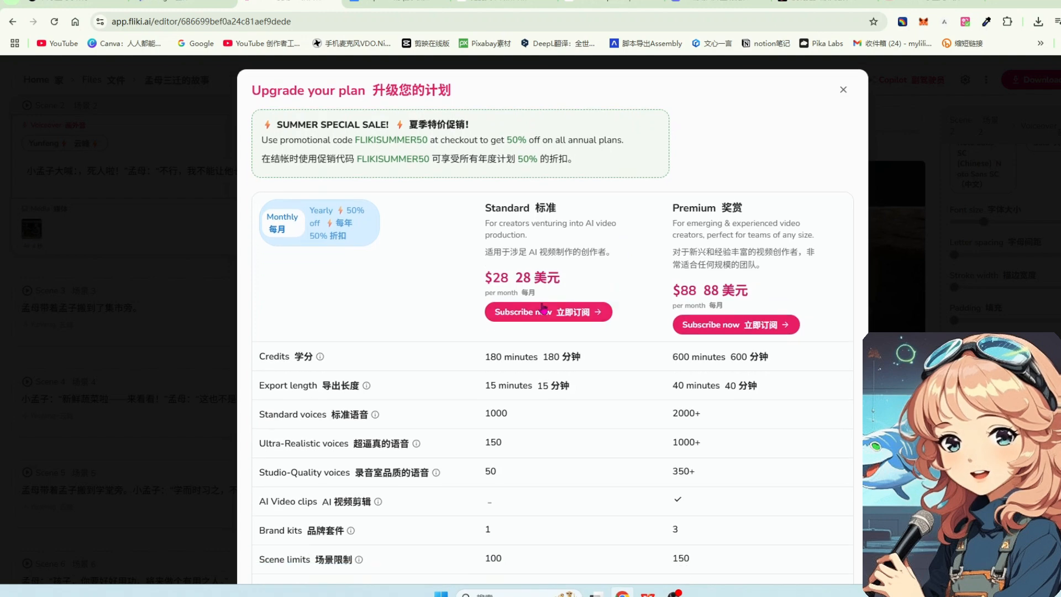
{"action": "left_click", "coordinate": [340, 228]}
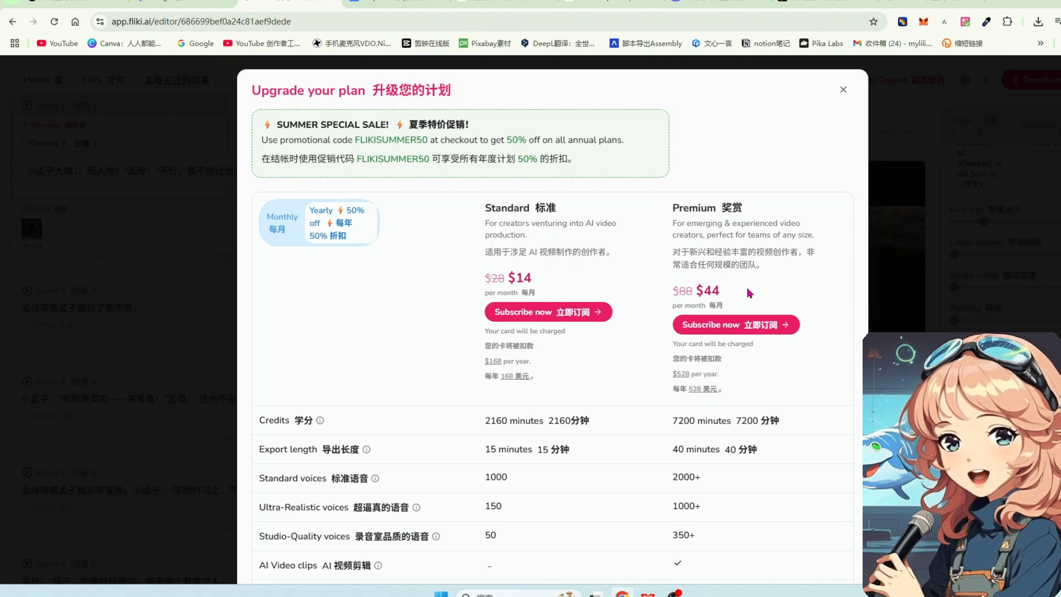
{"action": "left_click", "coordinate": [282, 221]}
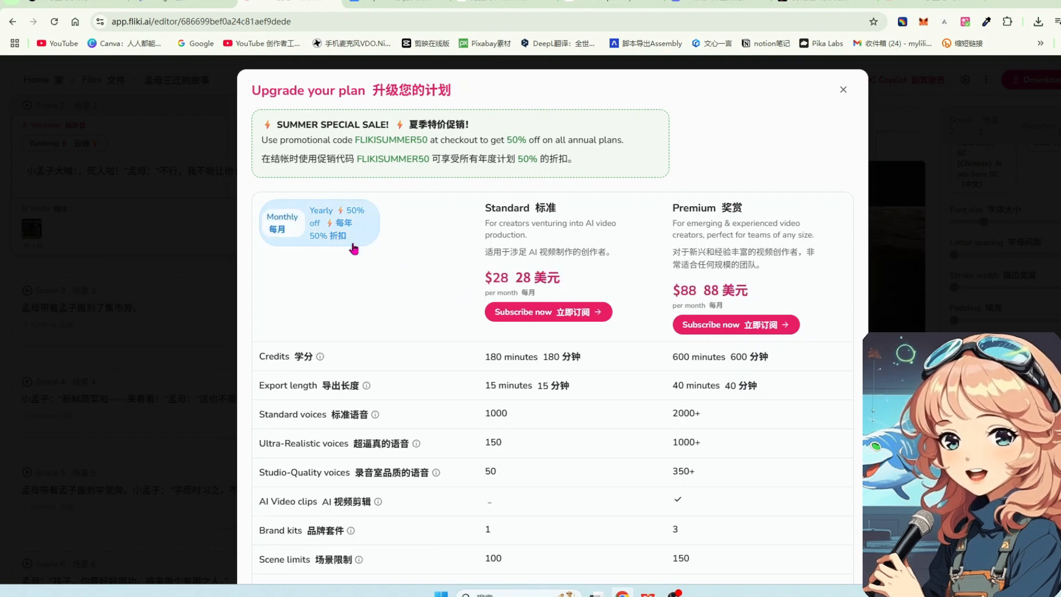
{"action": "left_click", "coordinate": [347, 229]}
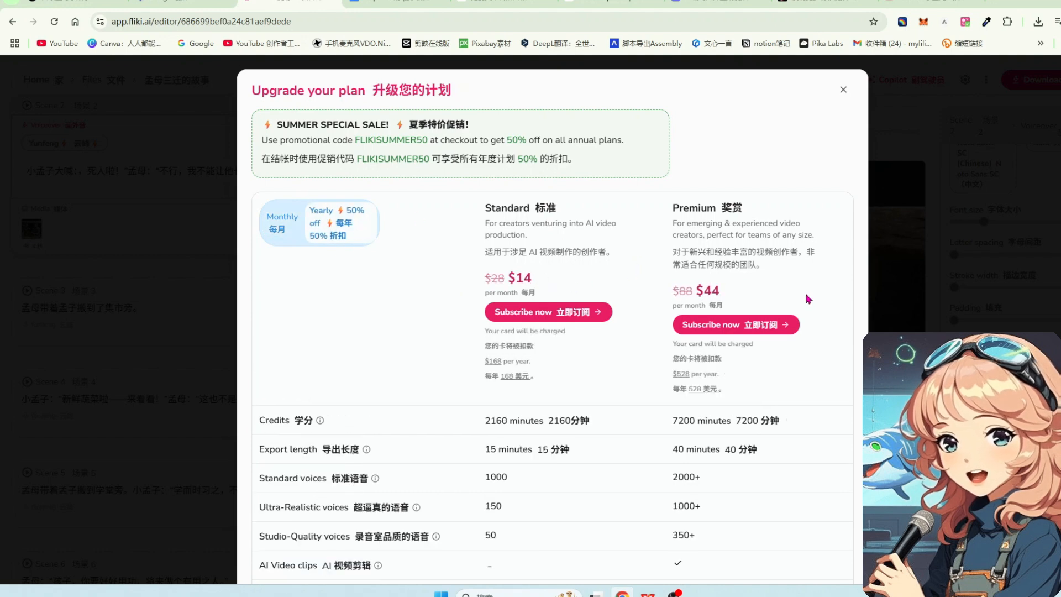
{"action": "scroll", "coordinate": [590, 405], "scroll_direction": "down", "scroll_amount": 5}
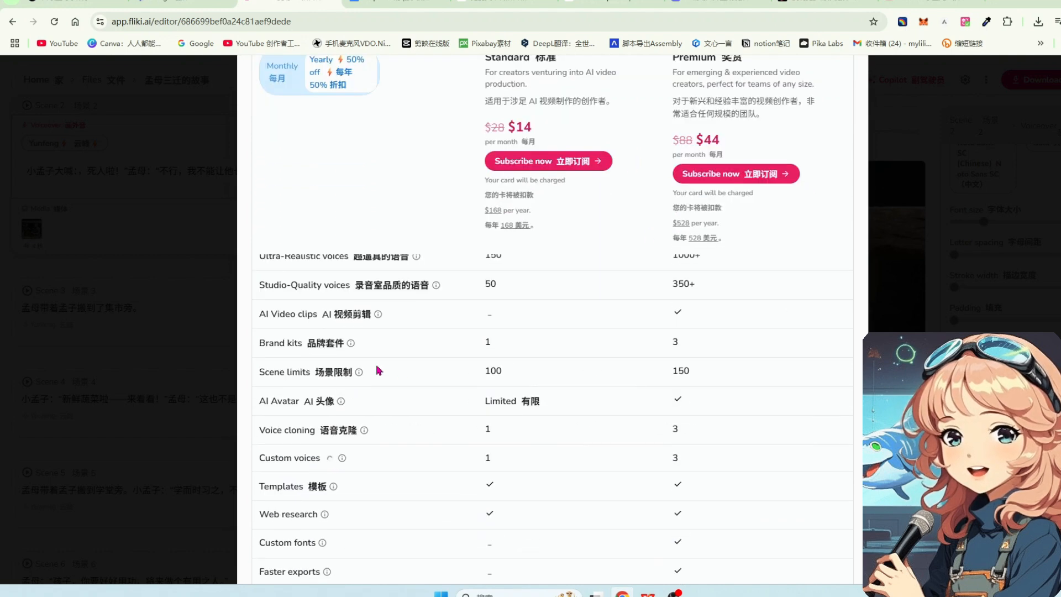
{"action": "scroll", "coordinate": [545, 443], "scroll_direction": "up", "scroll_amount": 2}
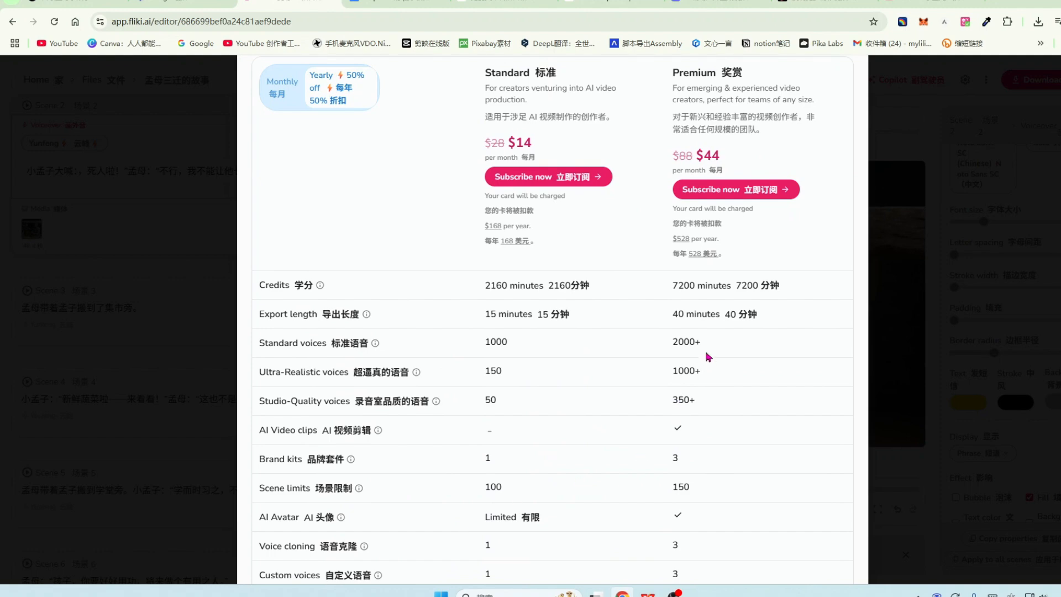
{"action": "scroll", "coordinate": [708, 357], "scroll_direction": "up", "scroll_amount": 3}
{"action": "left_click", "coordinate": [844, 70]}
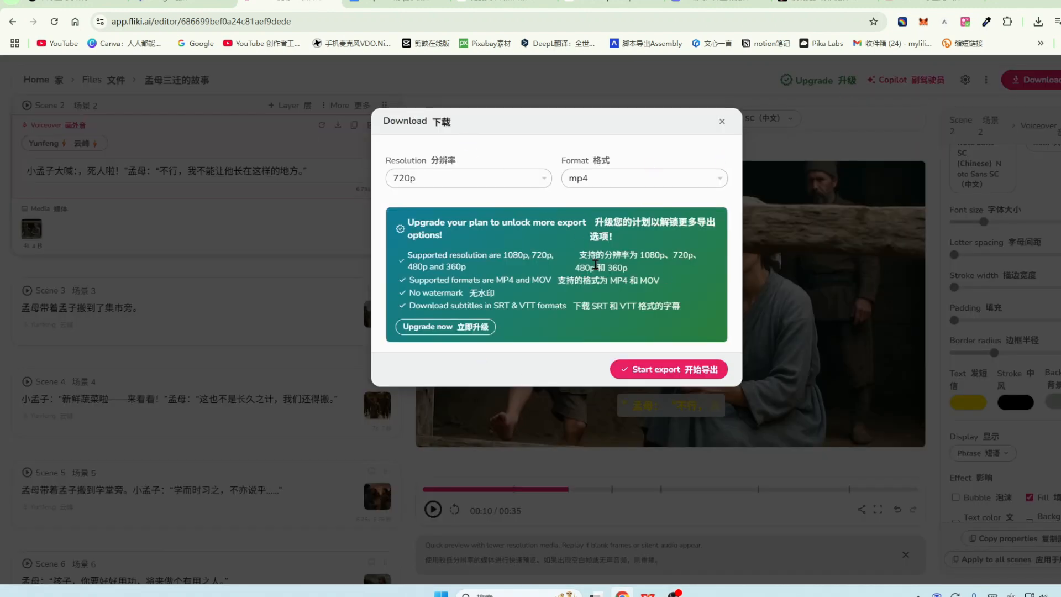
Export the video as a 720p mp4 and return to the Fliki page for the result.
{"action": "left_click", "coordinate": [669, 369]}
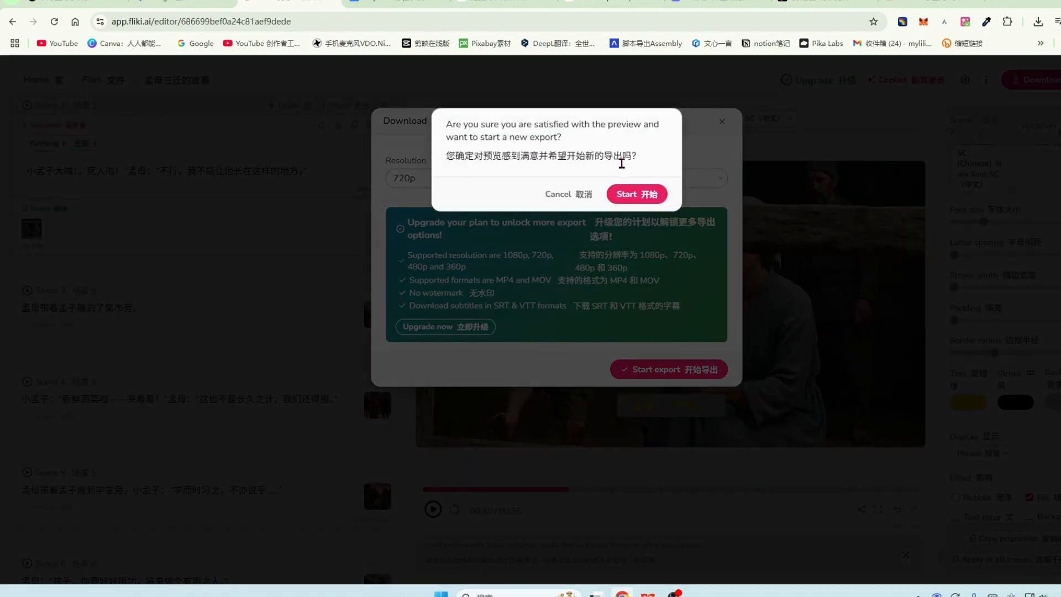
{"action": "left_click", "coordinate": [637, 194]}
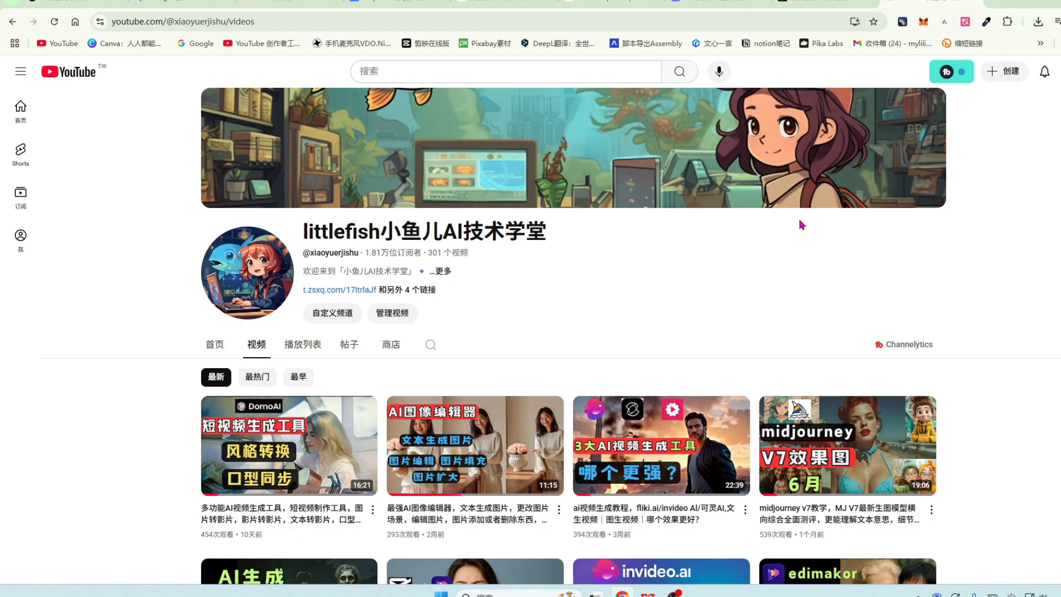
{"action": "left_click", "coordinate": [296, 2]}
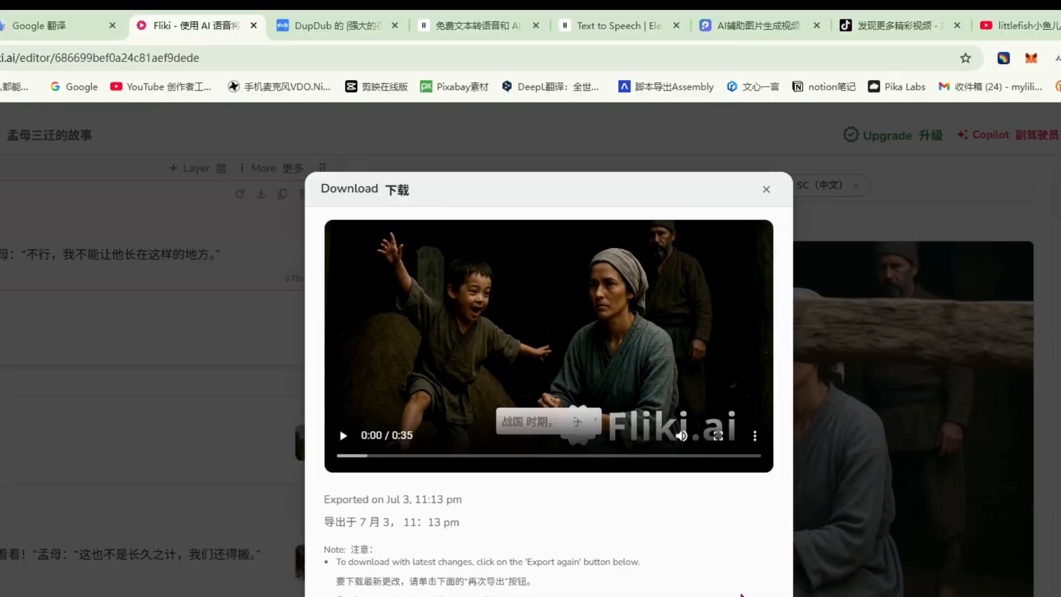
Watch the exported video in full screen, then exit playback and close the download dialog.
{"action": "left_click", "coordinate": [718, 437]}
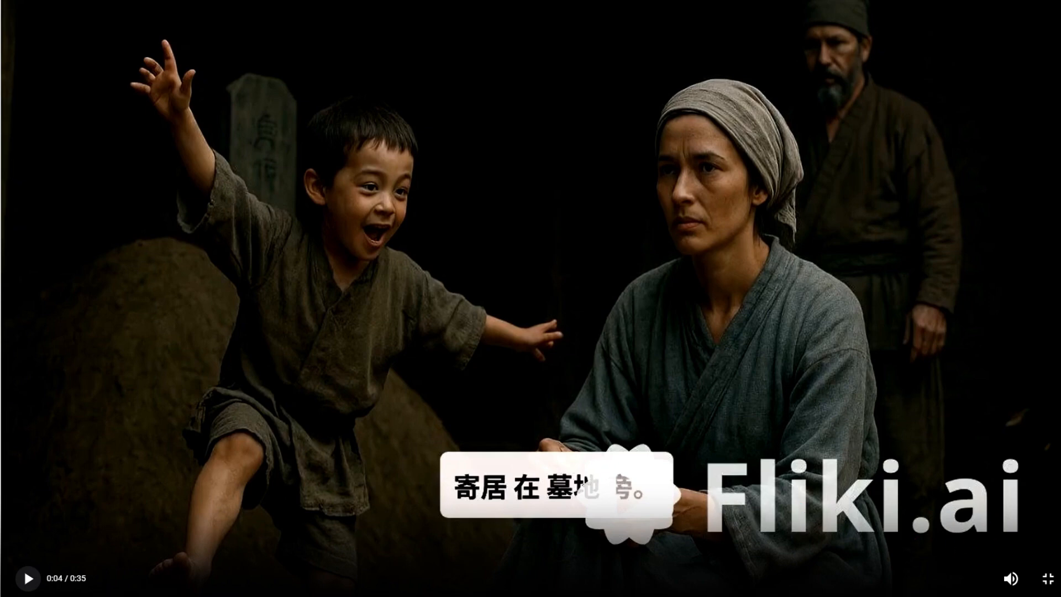
{"action": "key", "text": "space"}
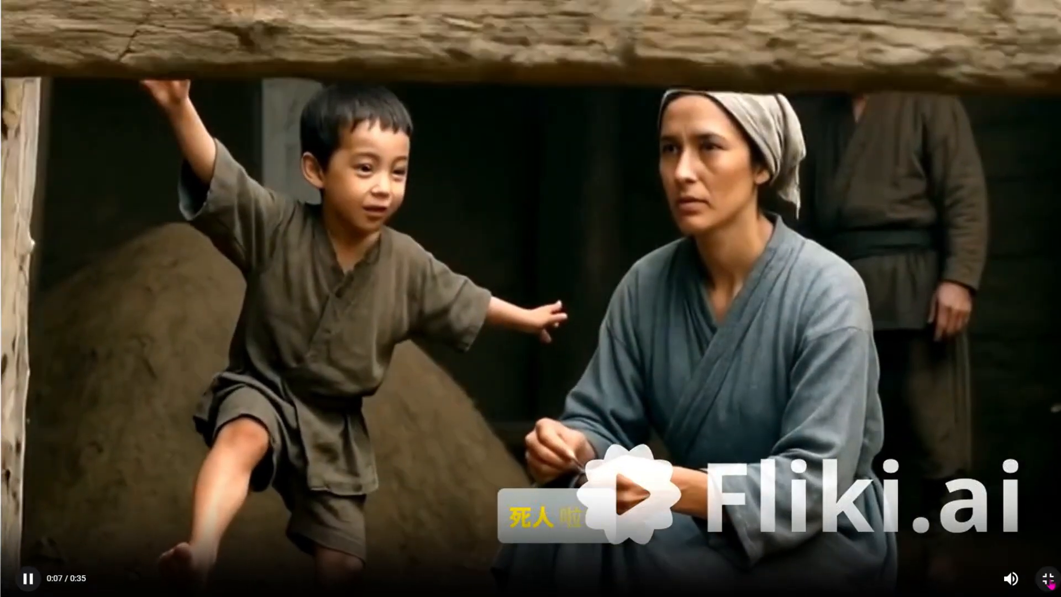
{"action": "left_click", "coordinate": [1049, 579]}
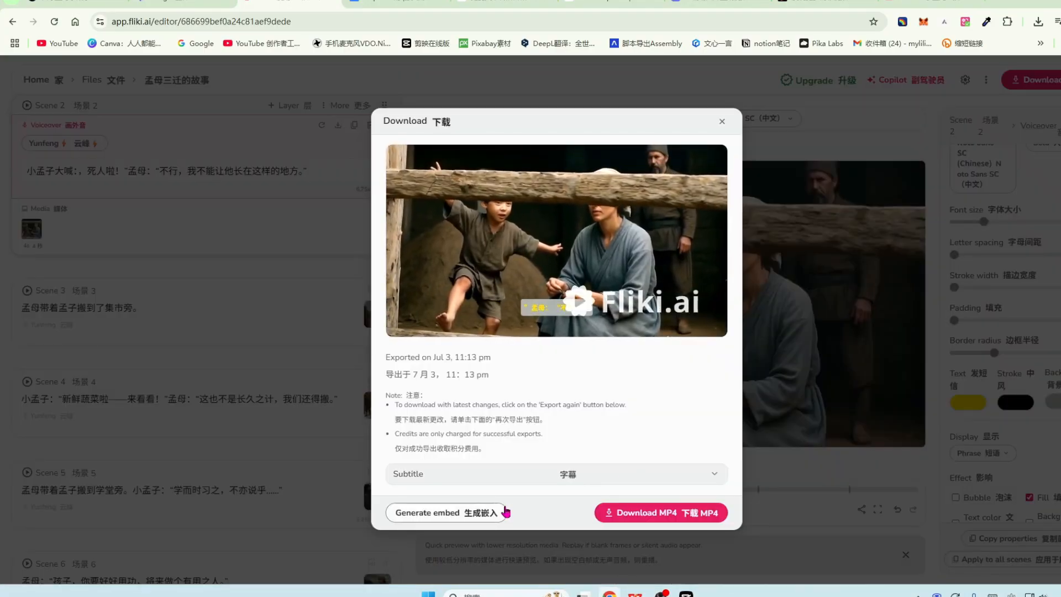
{"action": "left_click", "coordinate": [722, 122]}
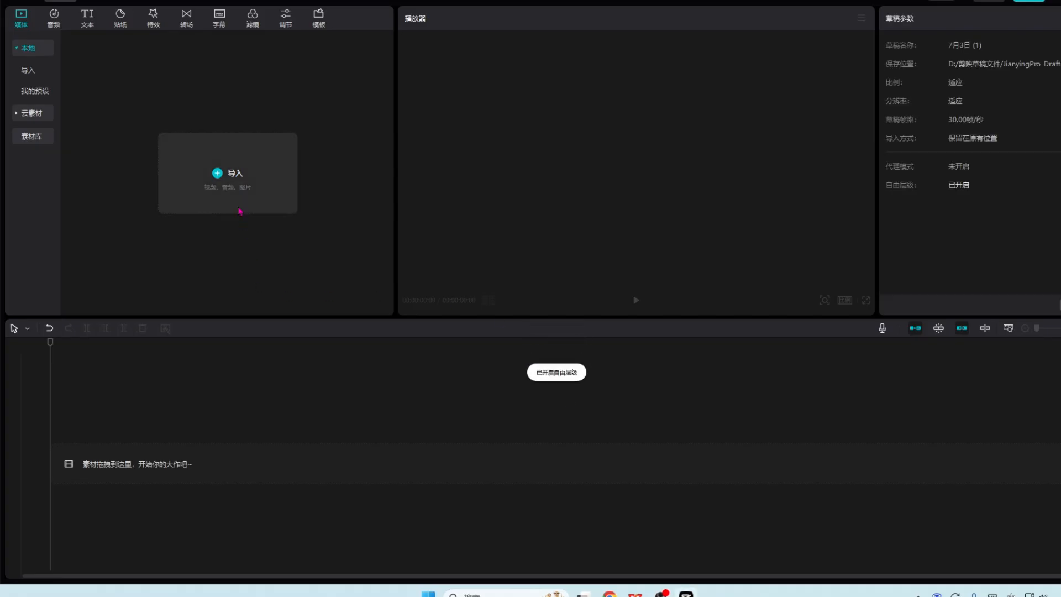
In 剪映 (JianyingPro), import the seven video clips from the 抖音AI视频 folder and place them in sequence on the timeline.
{"action": "left_click", "coordinate": [235, 173]}
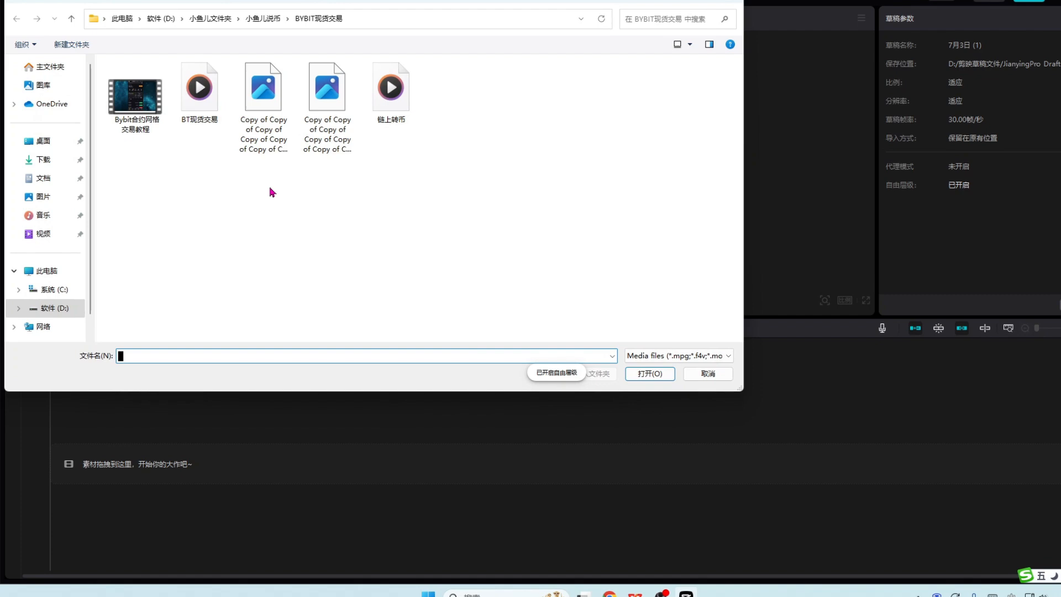
{"action": "left_click", "coordinate": [210, 18]}
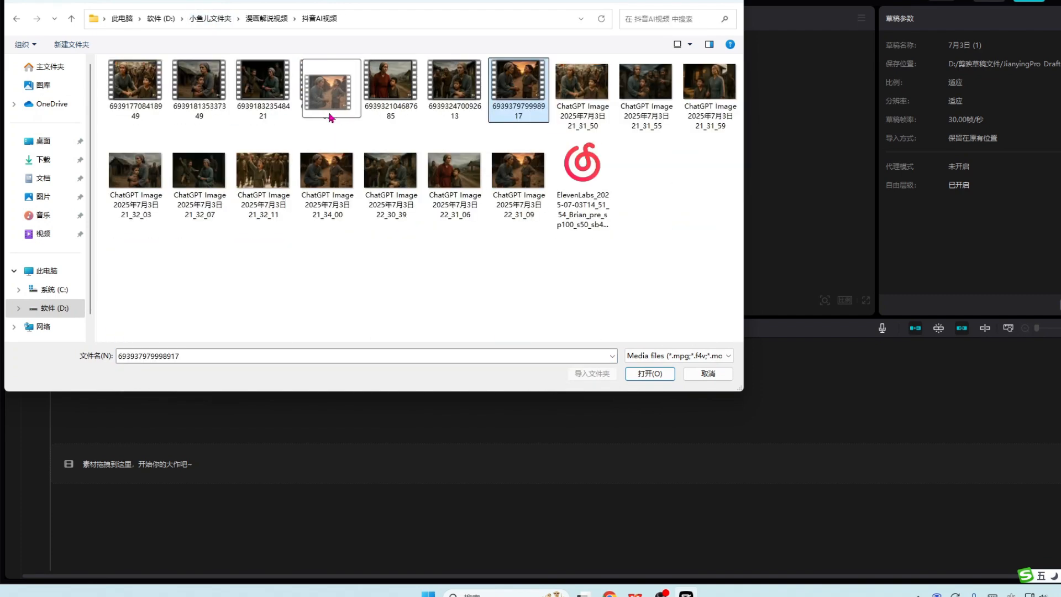
{"action": "left_click_drag", "start_coordinate": [529, 136], "coordinate": [111, 88]}
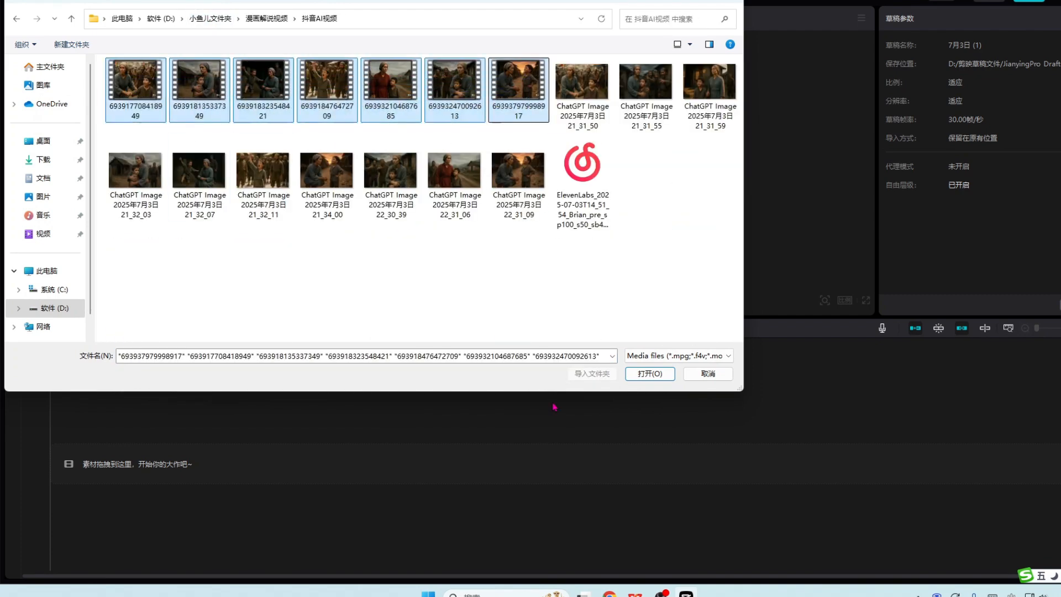
{"action": "left_click", "coordinate": [650, 374]}
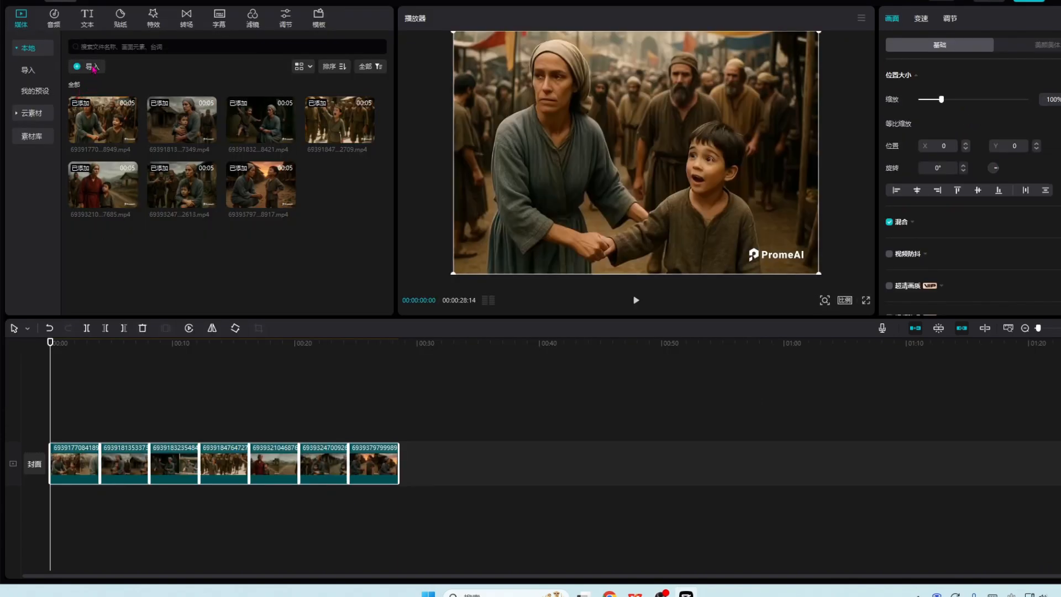
Import the ElevenLabs narration MP3 and place it under the video clips at 1.30x speed.
{"action": "left_click", "coordinate": [91, 67]}
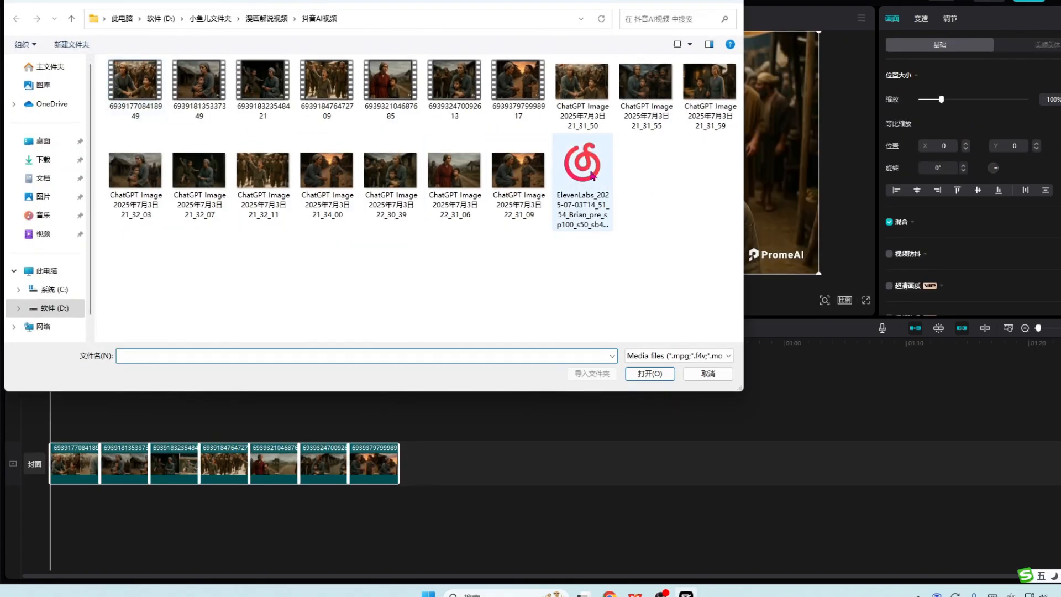
{"action": "double_click", "coordinate": [583, 171]}
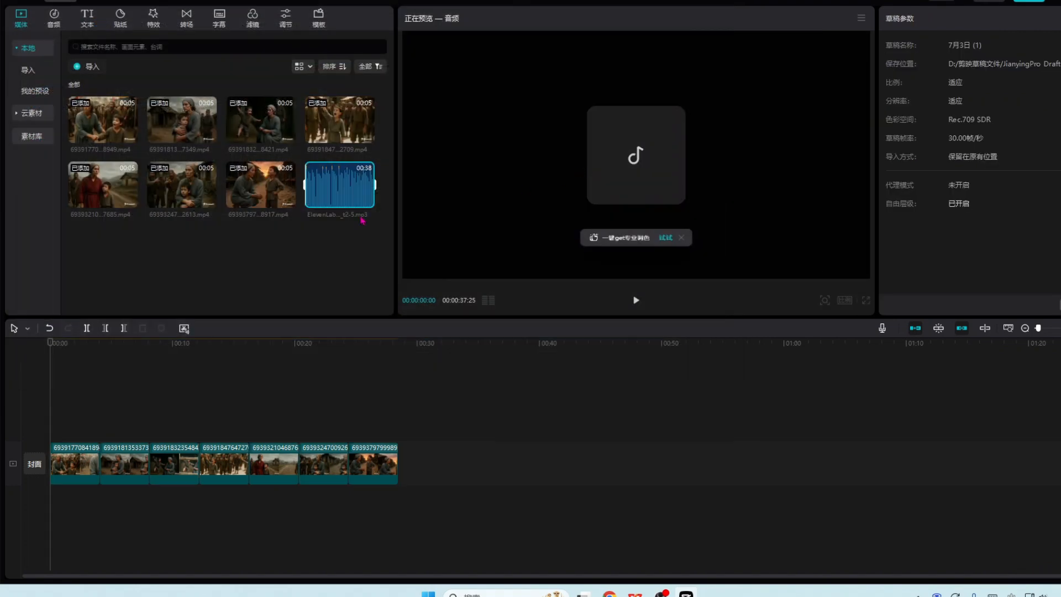
{"action": "left_click_drag", "start_coordinate": [348, 184], "coordinate": [77, 488]}
Play the opening of the timeline with the narration and return the playhead to the start.
{"action": "left_click", "coordinate": [635, 300]}
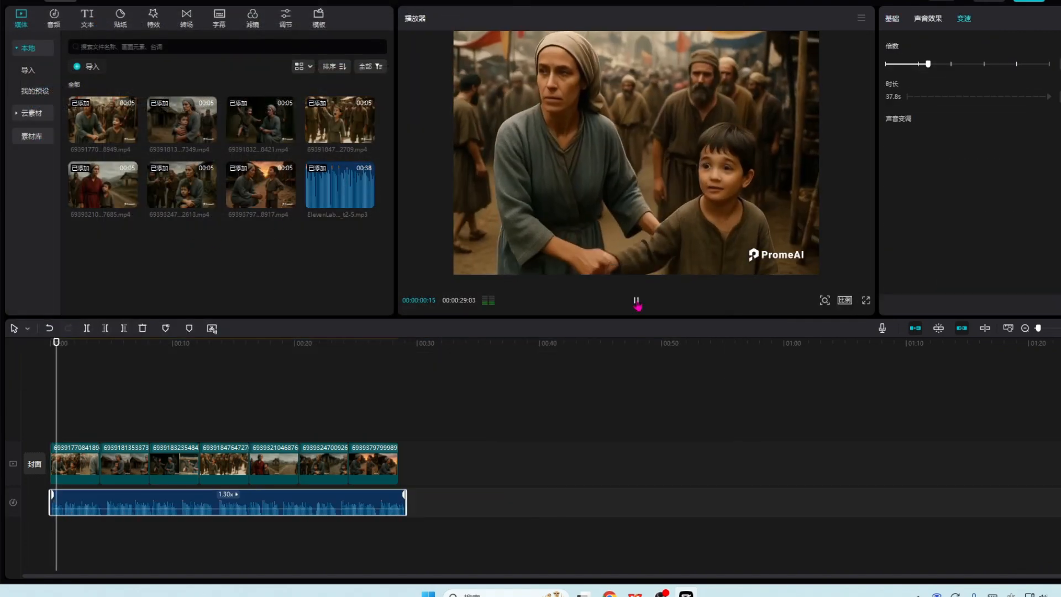
{"action": "left_click", "coordinate": [636, 300]}
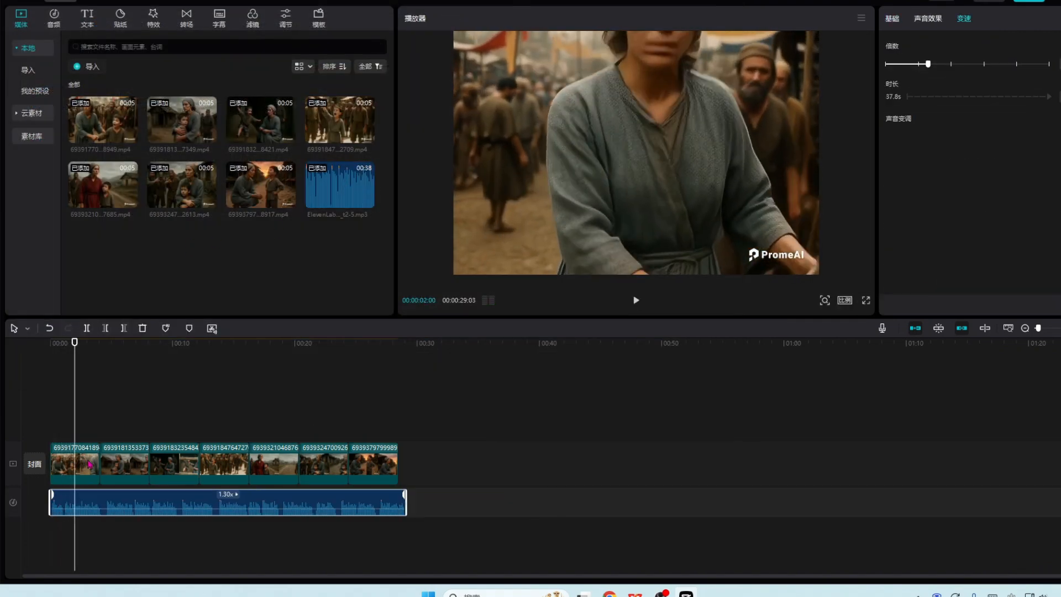
{"action": "left_click_drag", "start_coordinate": [74, 417], "coordinate": [23, 392]}
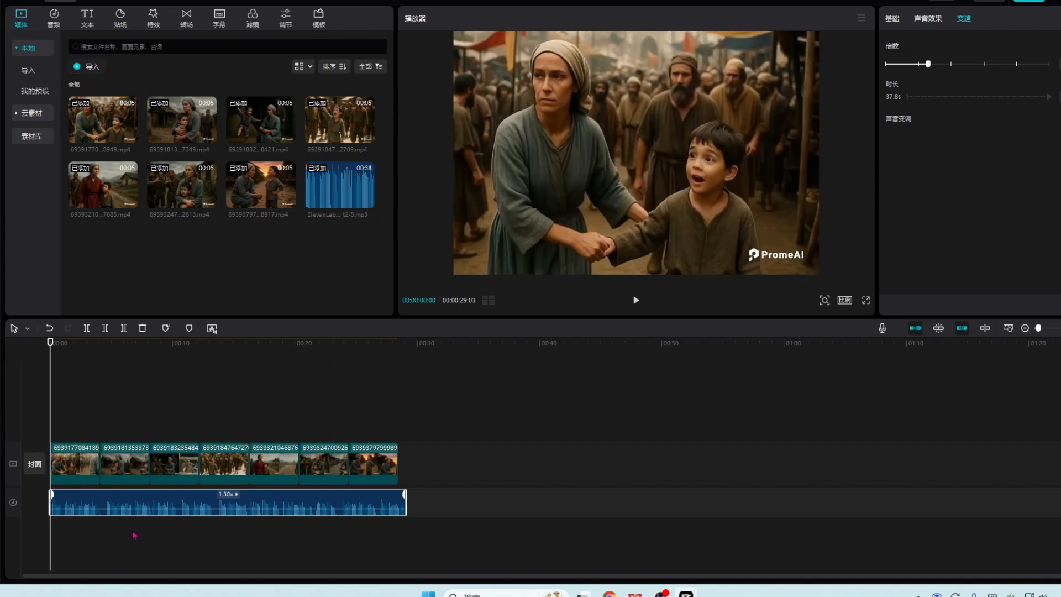
Import the background music files from the D: drive and place 无版权音乐.mp3 on a track below the narration.
{"action": "left_click", "coordinate": [90, 67]}
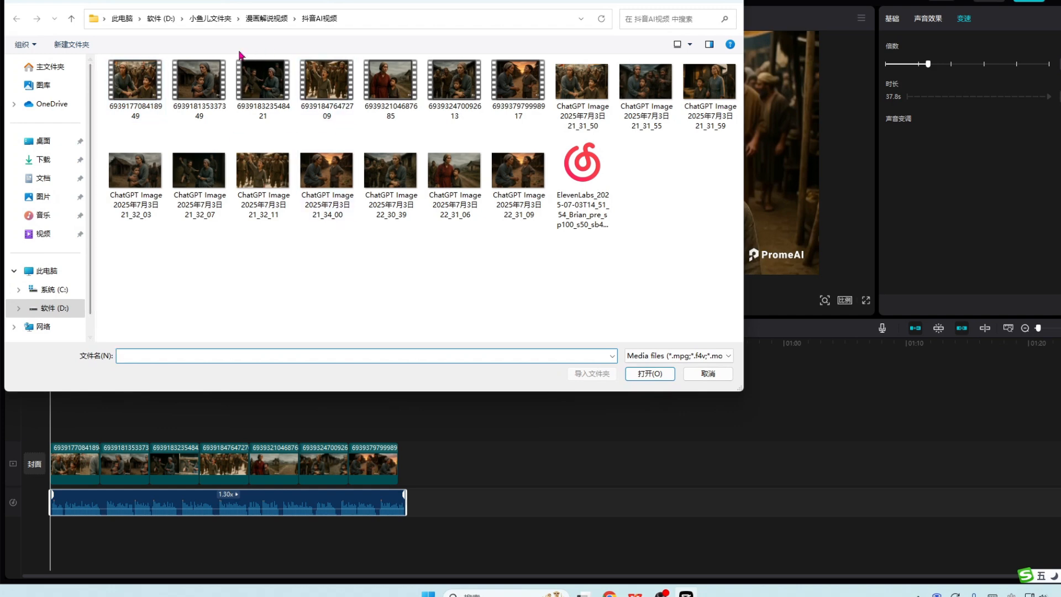
{"action": "left_click", "coordinate": [210, 19]}
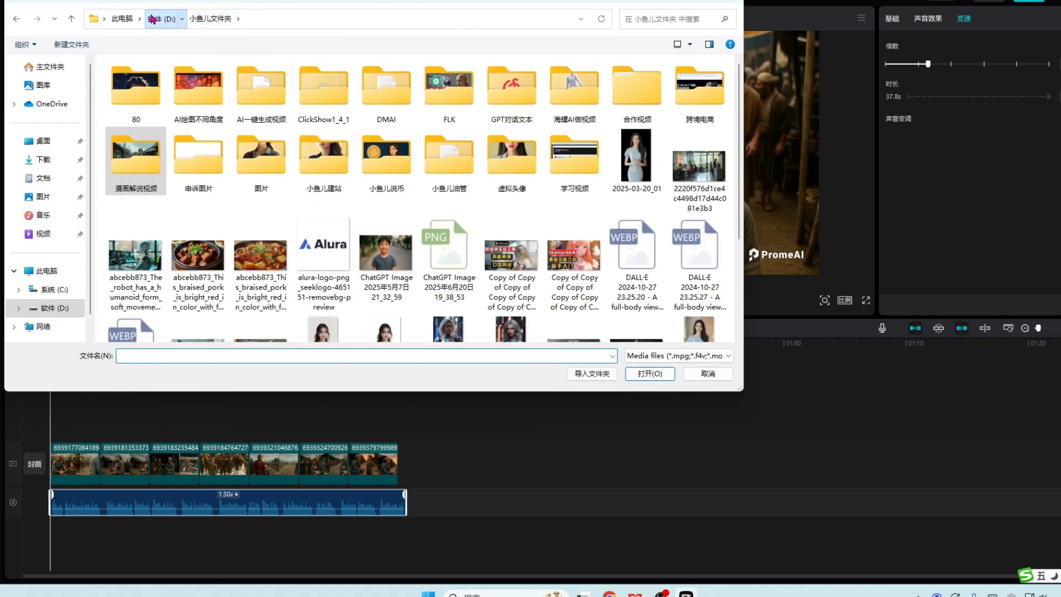
{"action": "left_click", "coordinate": [161, 18]}
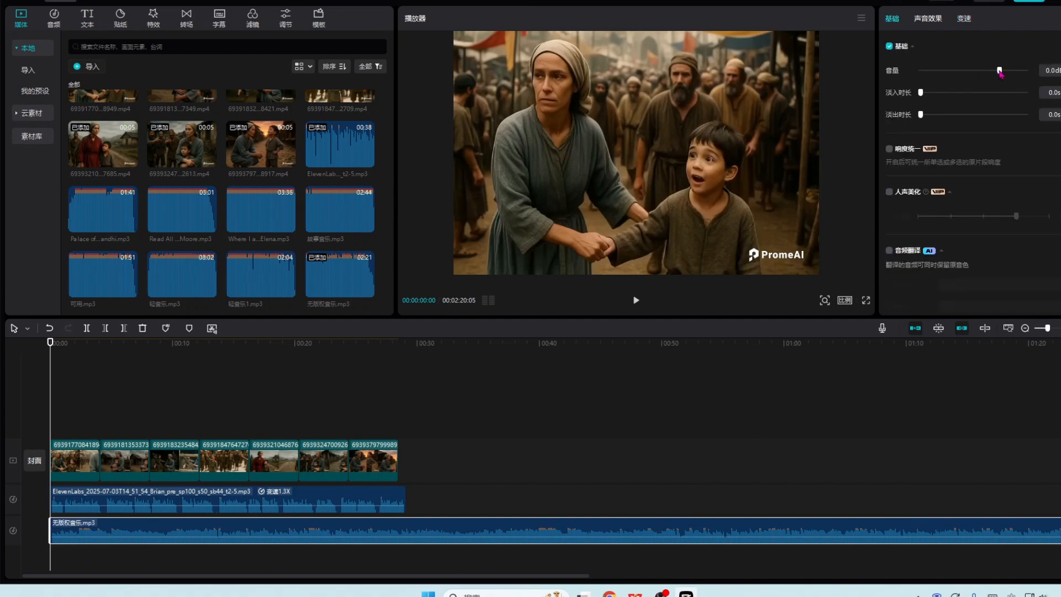
Lower the background music's volume to about -16.9 dB and trim both audio tracks to the end of the last video clip.
{"action": "left_click_drag", "start_coordinate": [1000, 70], "coordinate": [977, 71]}
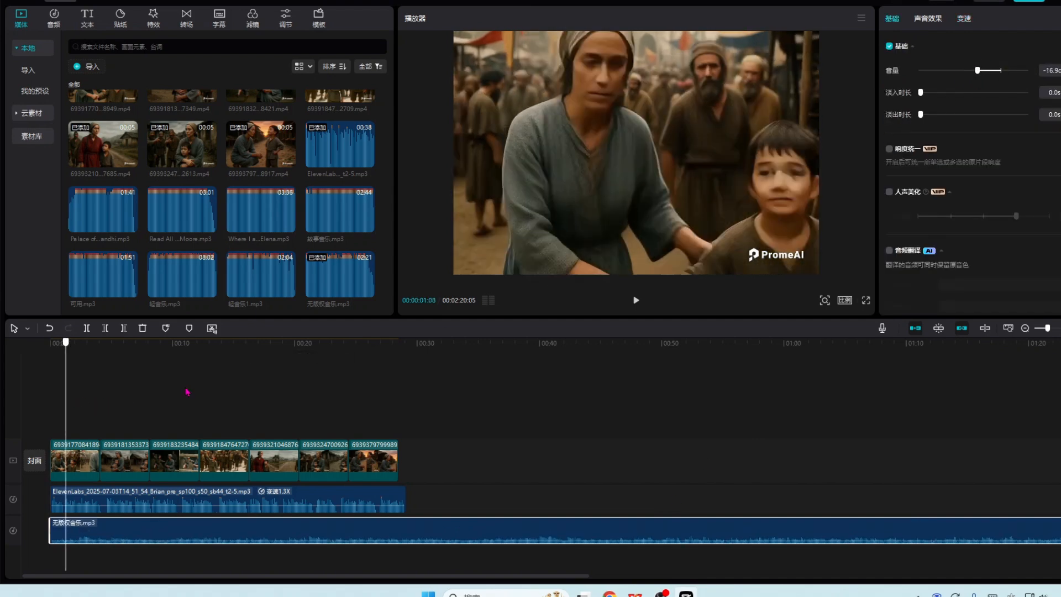
{"action": "left_click", "coordinate": [396, 403]}
{"action": "left_click_drag", "start_coordinate": [397, 403], "coordinate": [399, 403]}
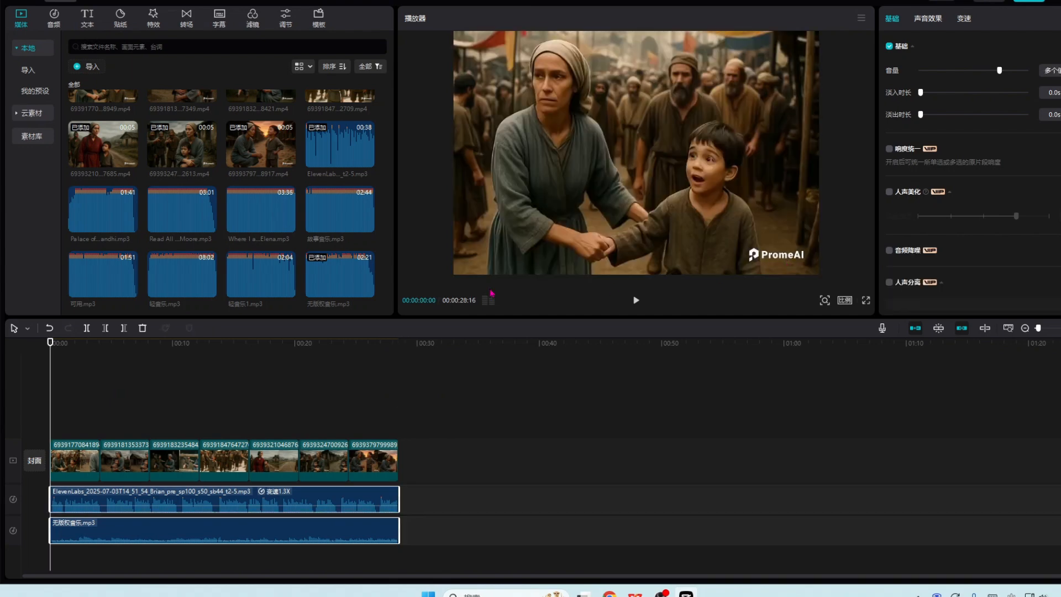
Crop out the PromeAI watermark by scaling the first clip to about 118% at Y -226 and the last clip to 129%.
{"action": "left_click_drag", "start_coordinate": [50, 400], "coordinate": [68, 405]}
{"action": "left_click", "coordinate": [96, 450]}
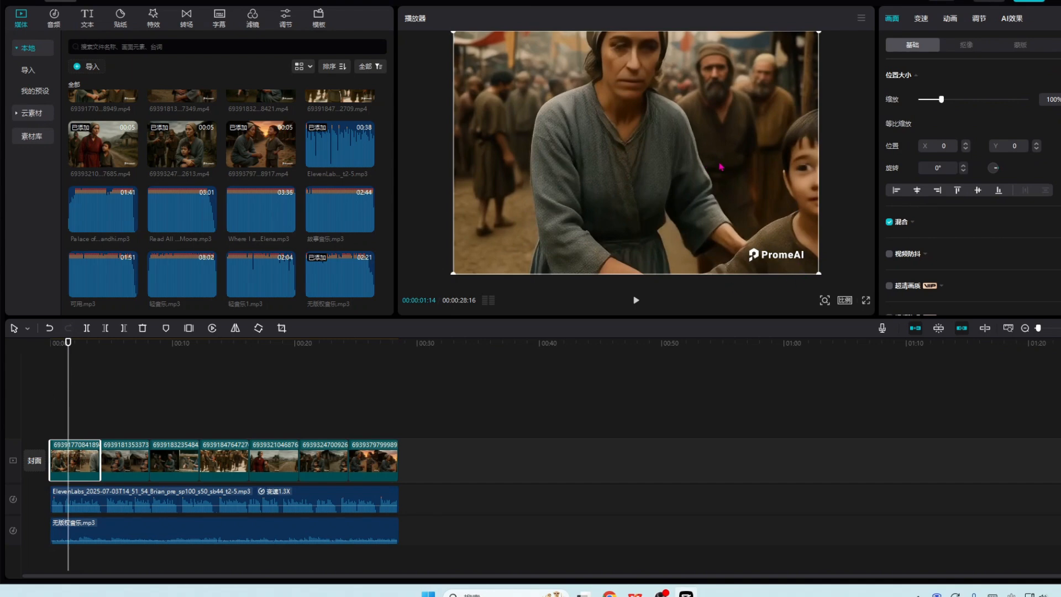
{"action": "left_click_drag", "start_coordinate": [820, 275], "coordinate": [834, 284]}
{"action": "left_click_drag", "start_coordinate": [777, 199], "coordinate": [779, 220]}
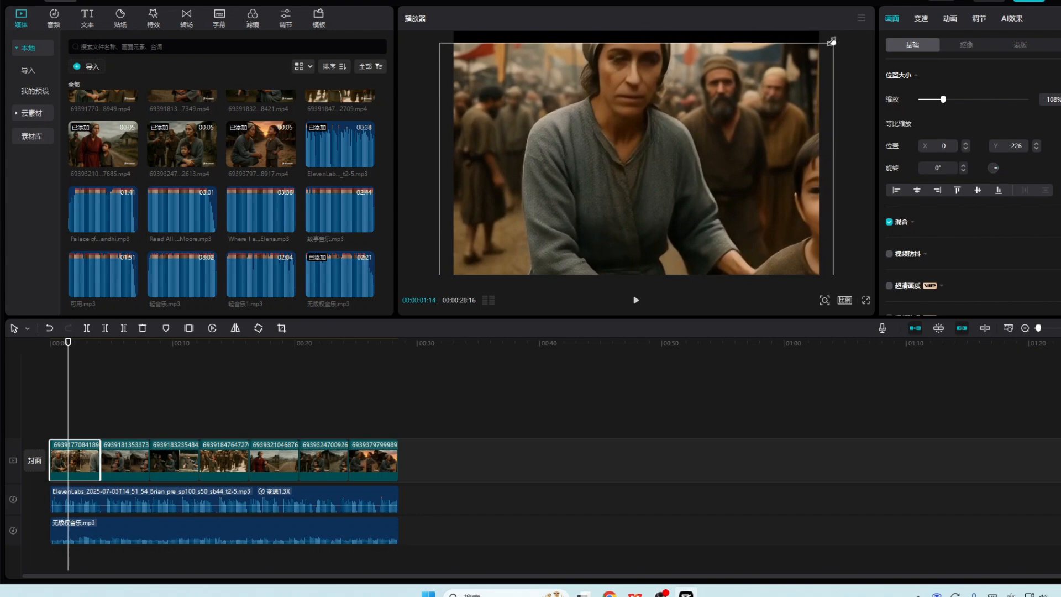
{"action": "left_click_drag", "start_coordinate": [836, 46], "coordinate": [851, 32]}
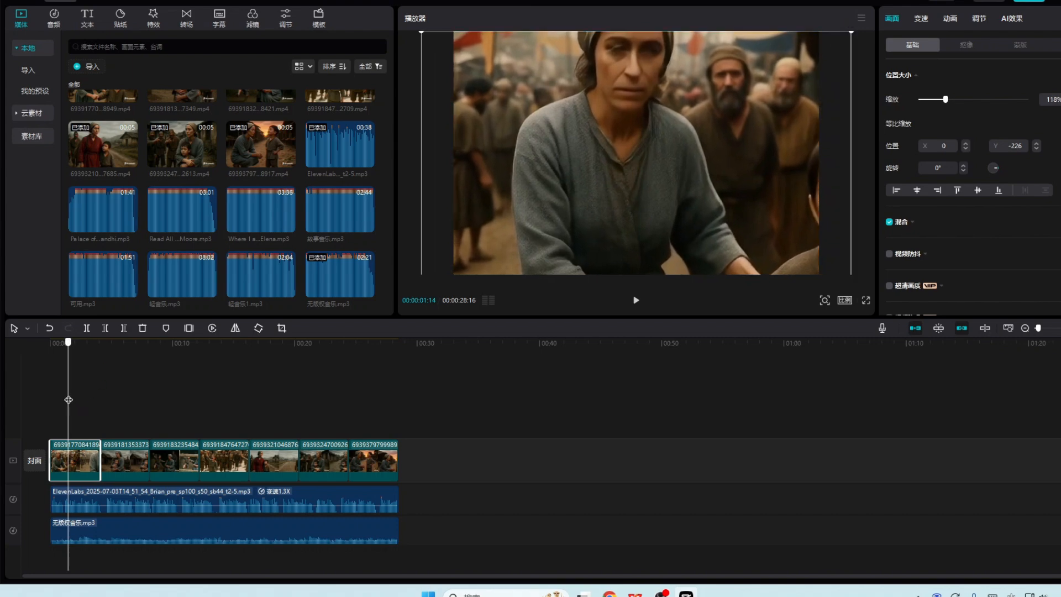
{"action": "left_click", "coordinate": [374, 396]}
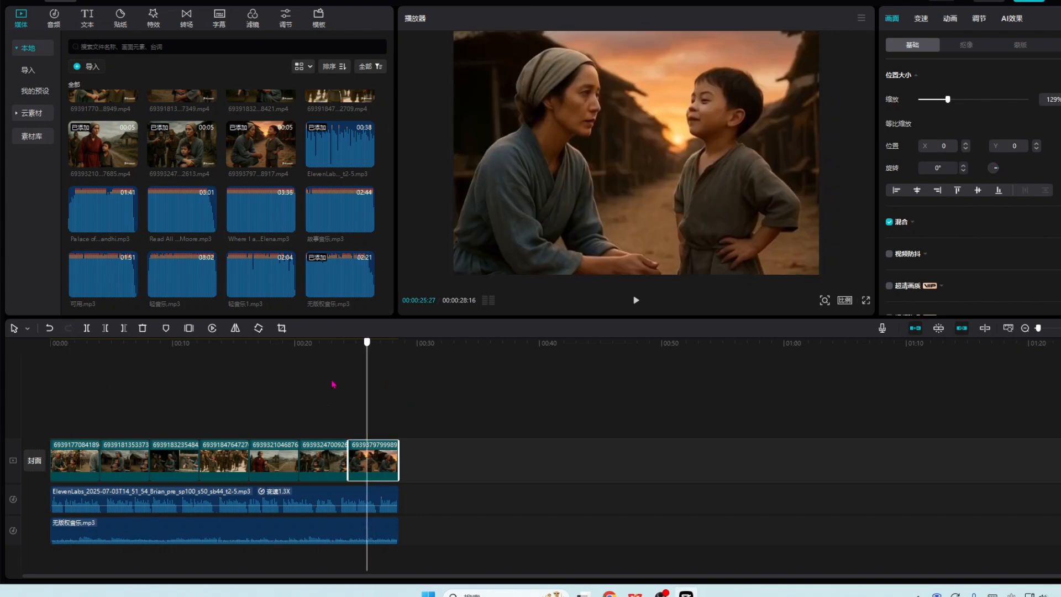
Preview the assembled video in full screen from the beginning, then pause and exit full screen.
{"action": "key", "text": "Home"}
{"action": "left_click", "coordinate": [867, 301]}
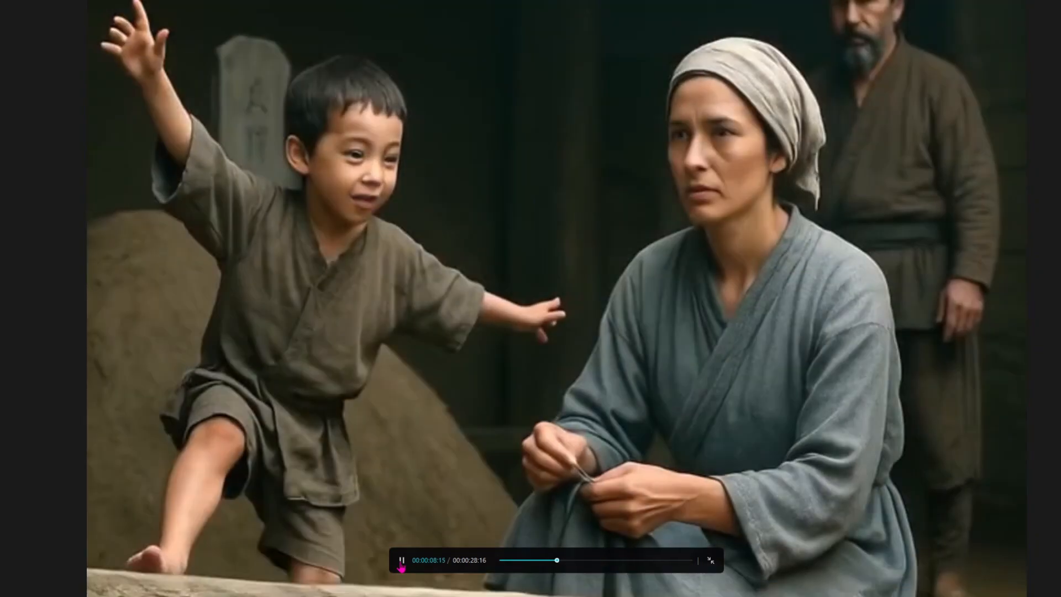
{"action": "left_click", "coordinate": [402, 561]}
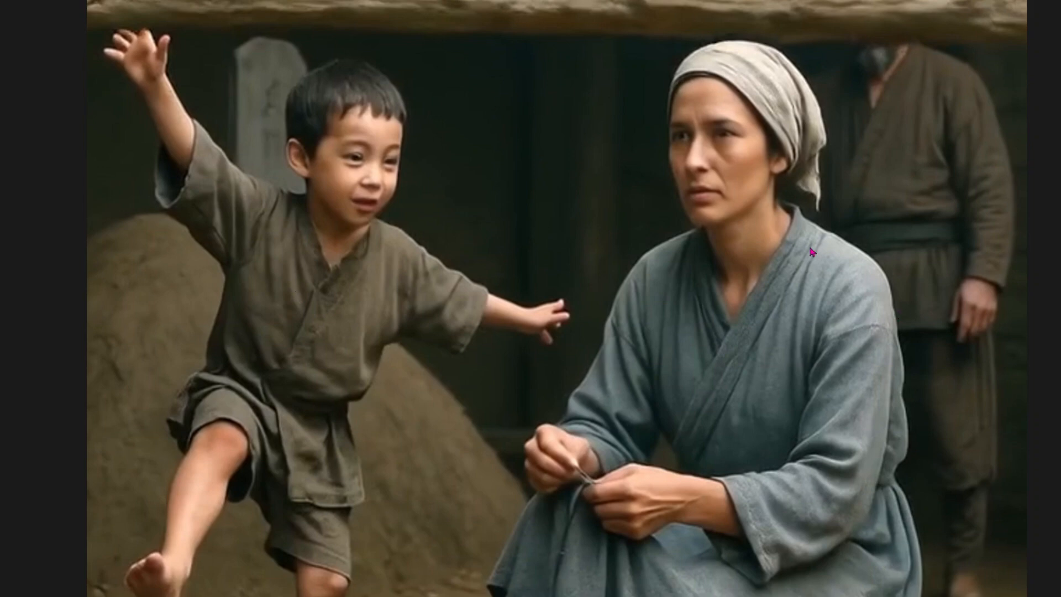
{"action": "mouse_move", "coordinate": [826, 361]}
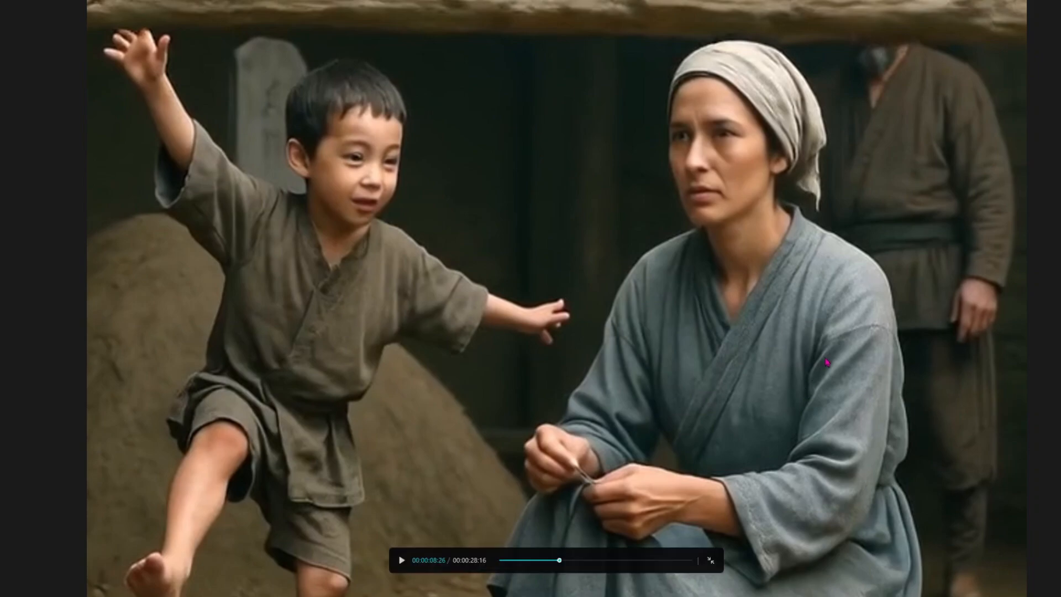
{"action": "left_click", "coordinate": [712, 561]}
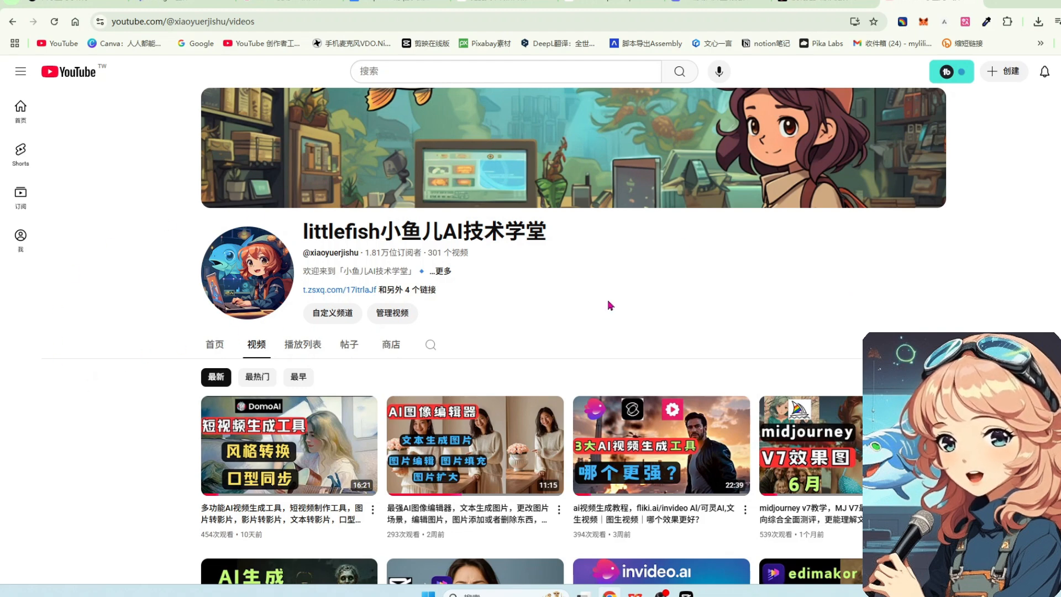
{"action": "scroll", "coordinate": [610, 305], "scroll_direction": "down", "scroll_amount": 2}
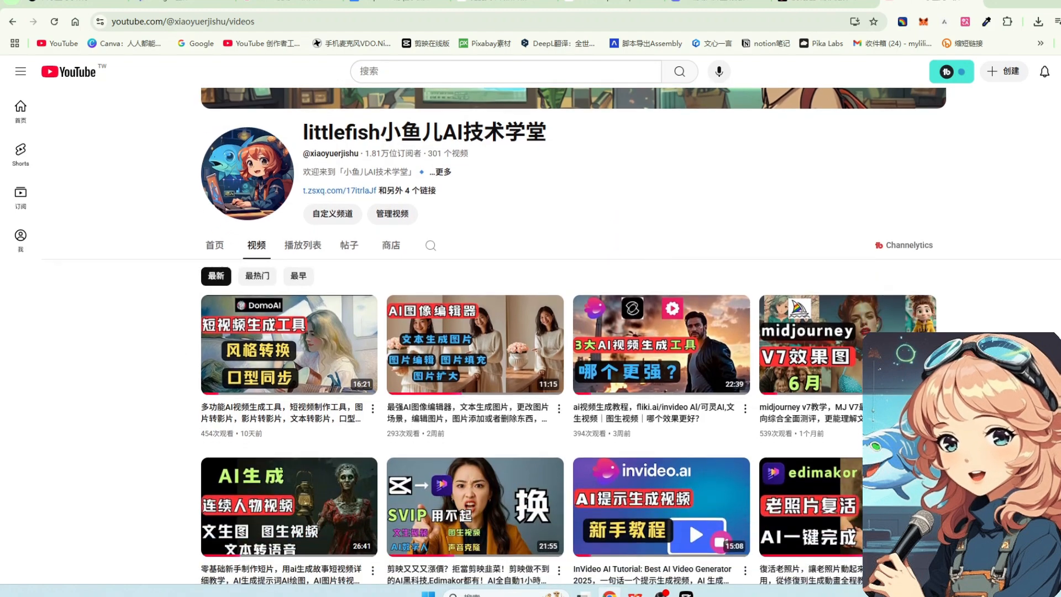
{"action": "scroll", "coordinate": [610, 306], "scroll_direction": "down", "scroll_amount": 1}
{"action": "scroll", "coordinate": [610, 306], "scroll_direction": "down", "scroll_amount": 3}
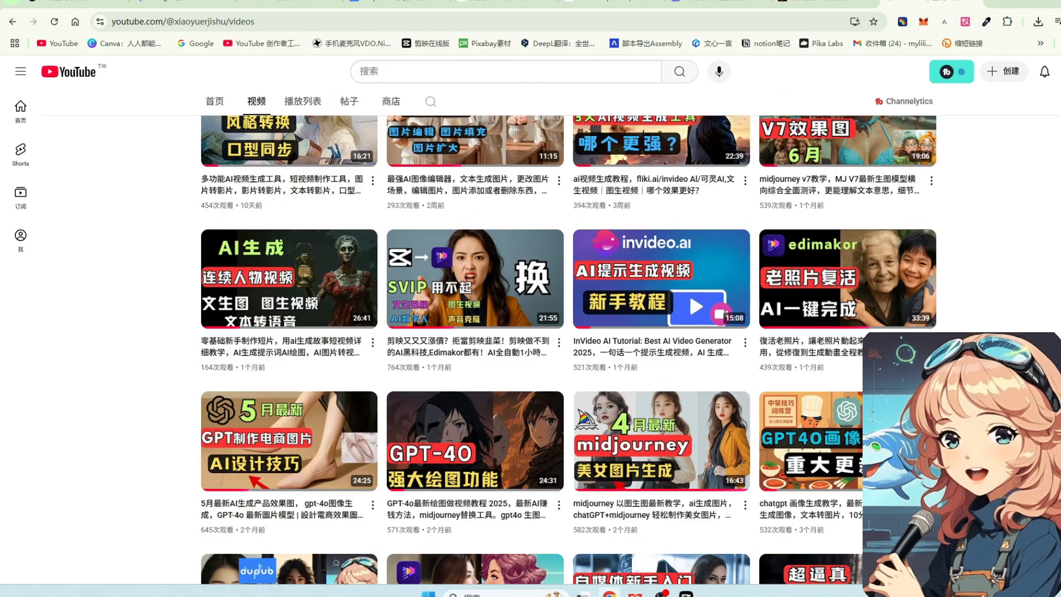
{"action": "scroll", "coordinate": [610, 306], "scroll_direction": "up", "scroll_amount": 4}
{"action": "scroll", "coordinate": [610, 305], "scroll_direction": "down", "scroll_amount": 4}
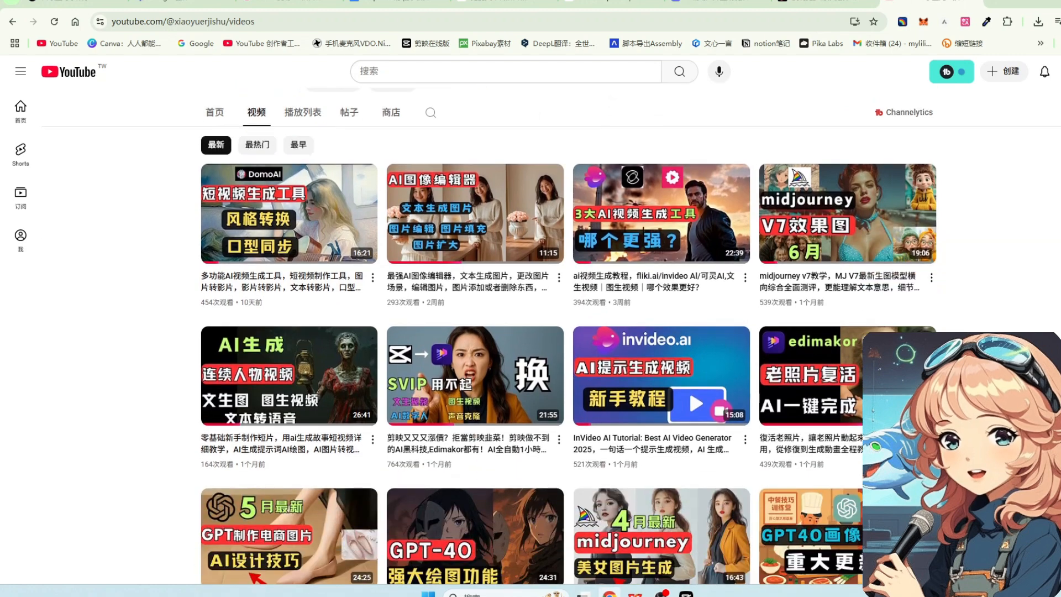
{"action": "scroll", "coordinate": [611, 306], "scroll_direction": "up", "scroll_amount": 4}
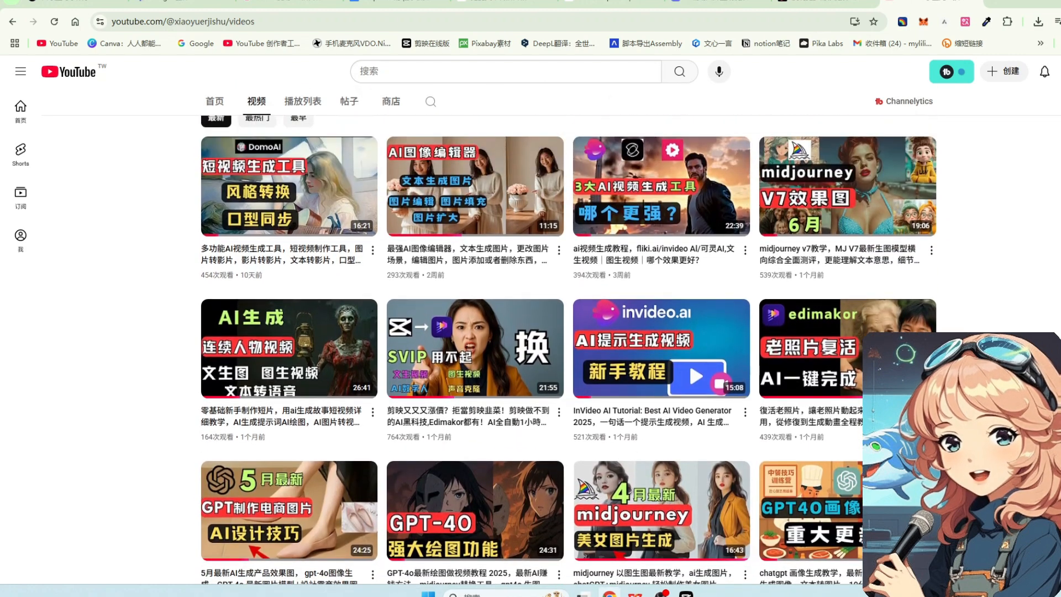
{"action": "scroll", "coordinate": [610, 306], "scroll_direction": "up", "scroll_amount": 2}
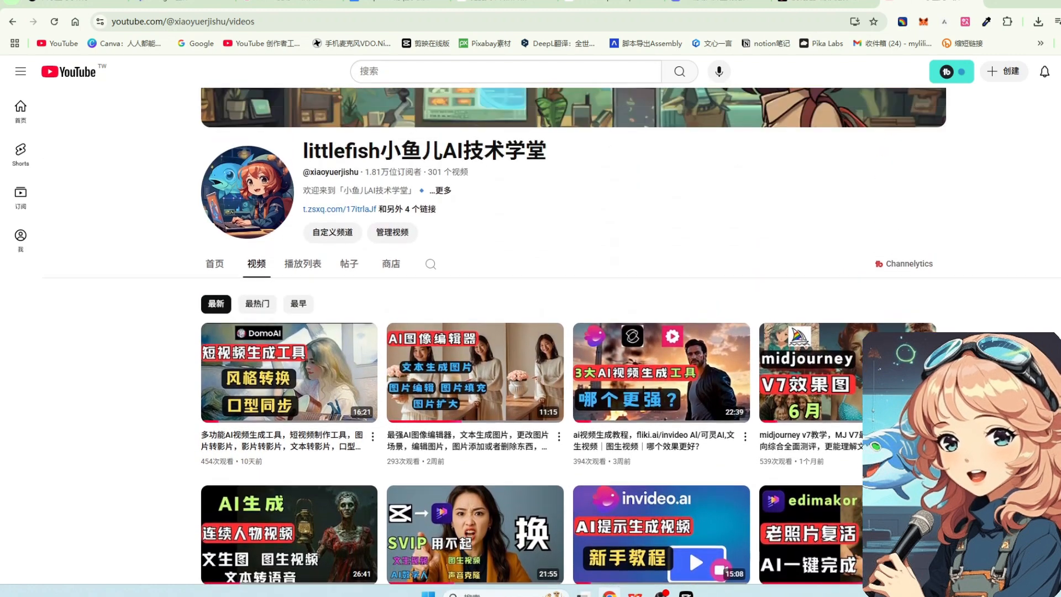